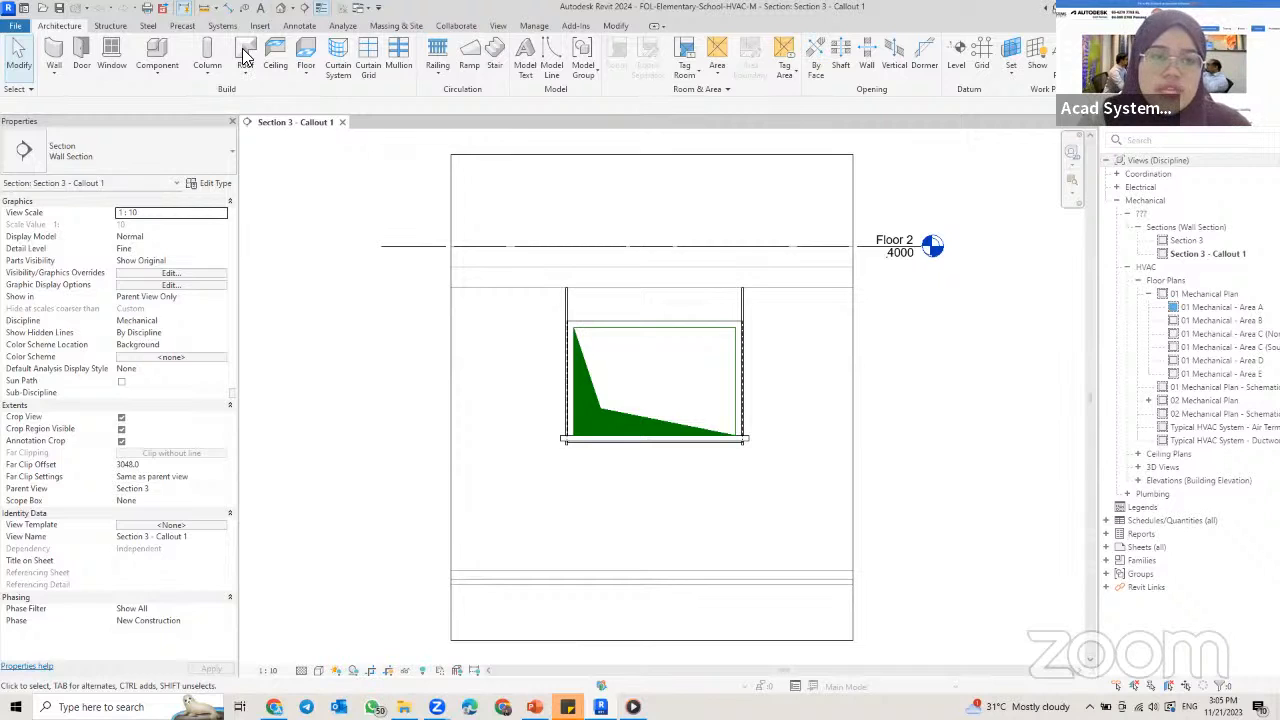
# Step: Create a drafting view named "Duct Hanger Detail" at a scale of 1:10
pyautogui.click(497, 26)
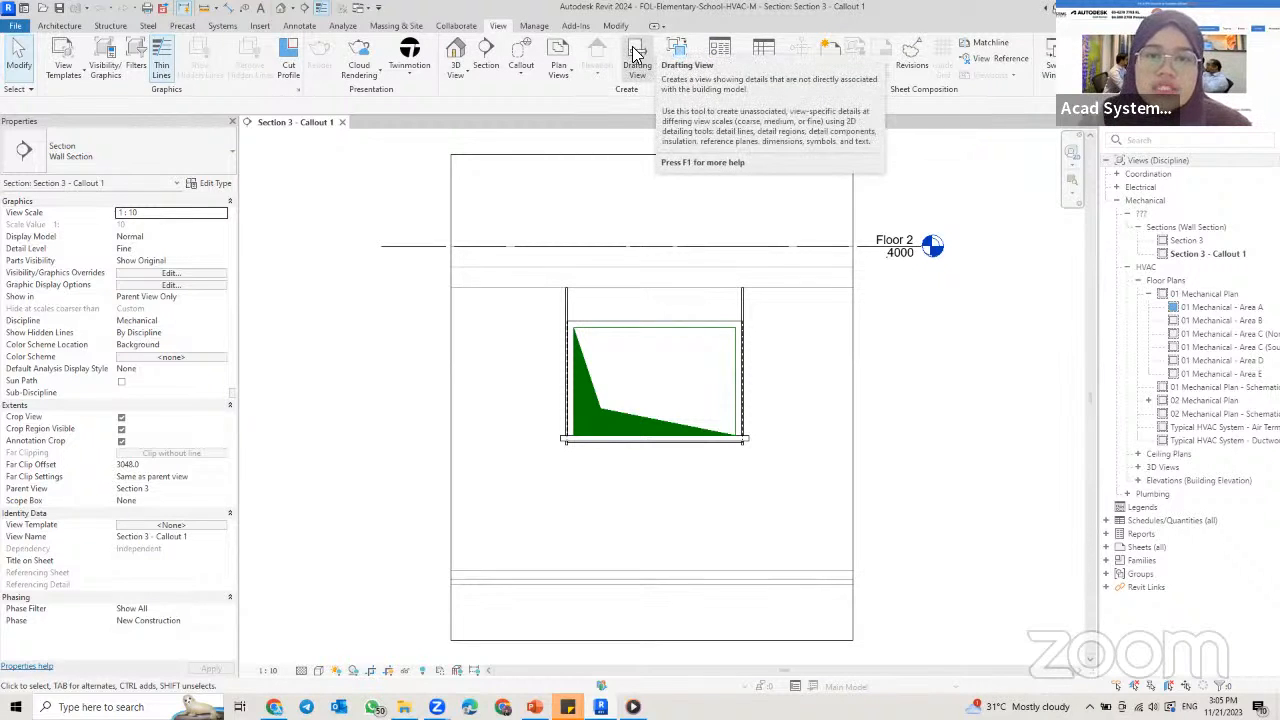
pyautogui.click(634, 55)
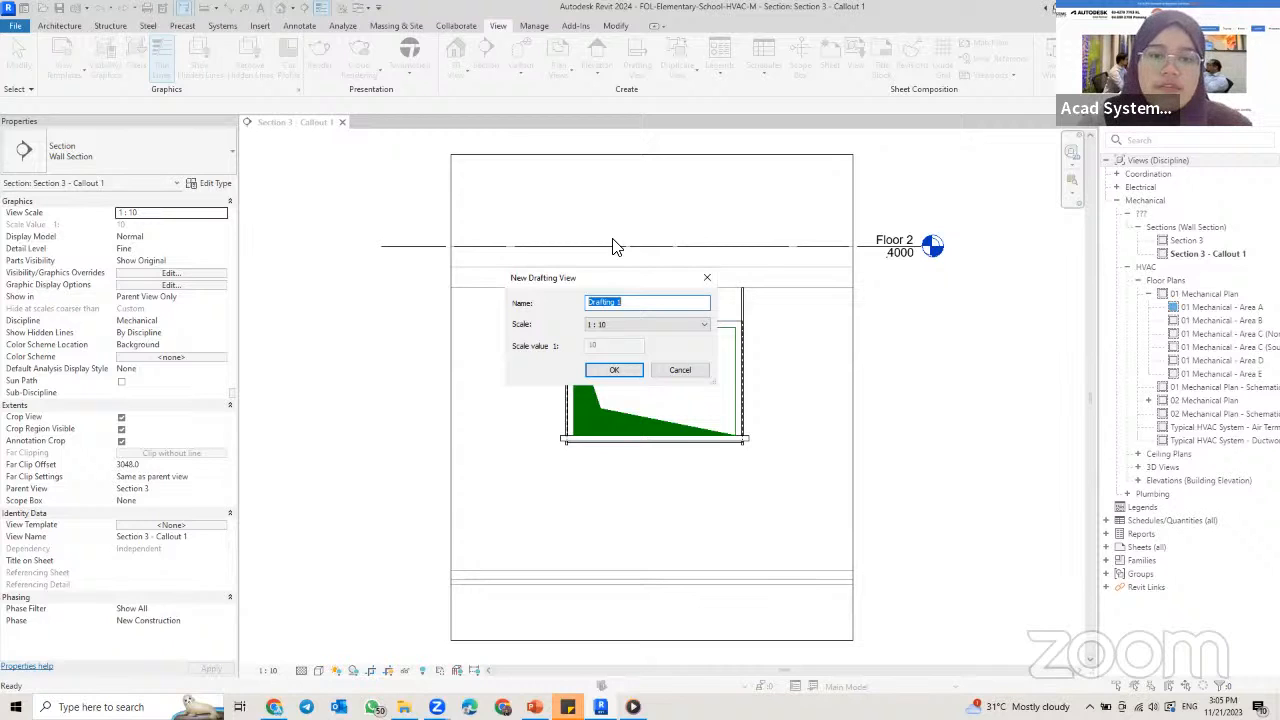
pyautogui.click(605, 328)
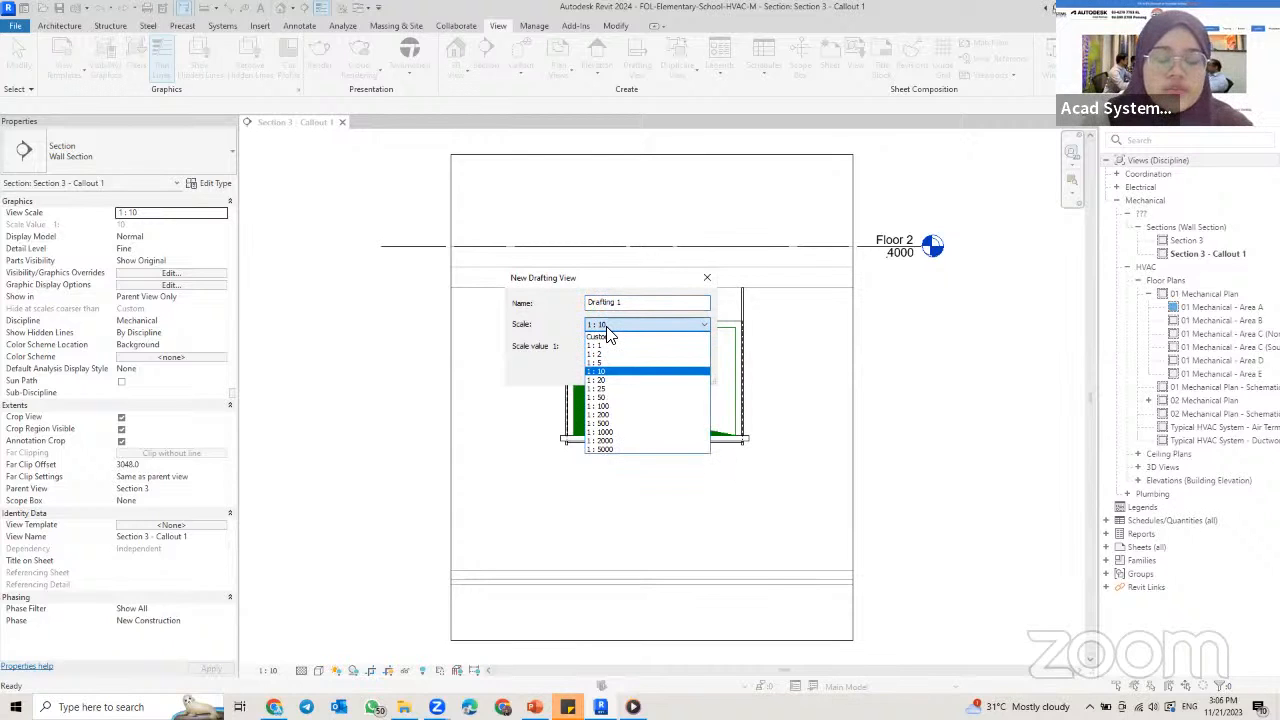
pyautogui.click(643, 304)
pyautogui.moveTo(650, 303); pyautogui.dragTo(507, 289)
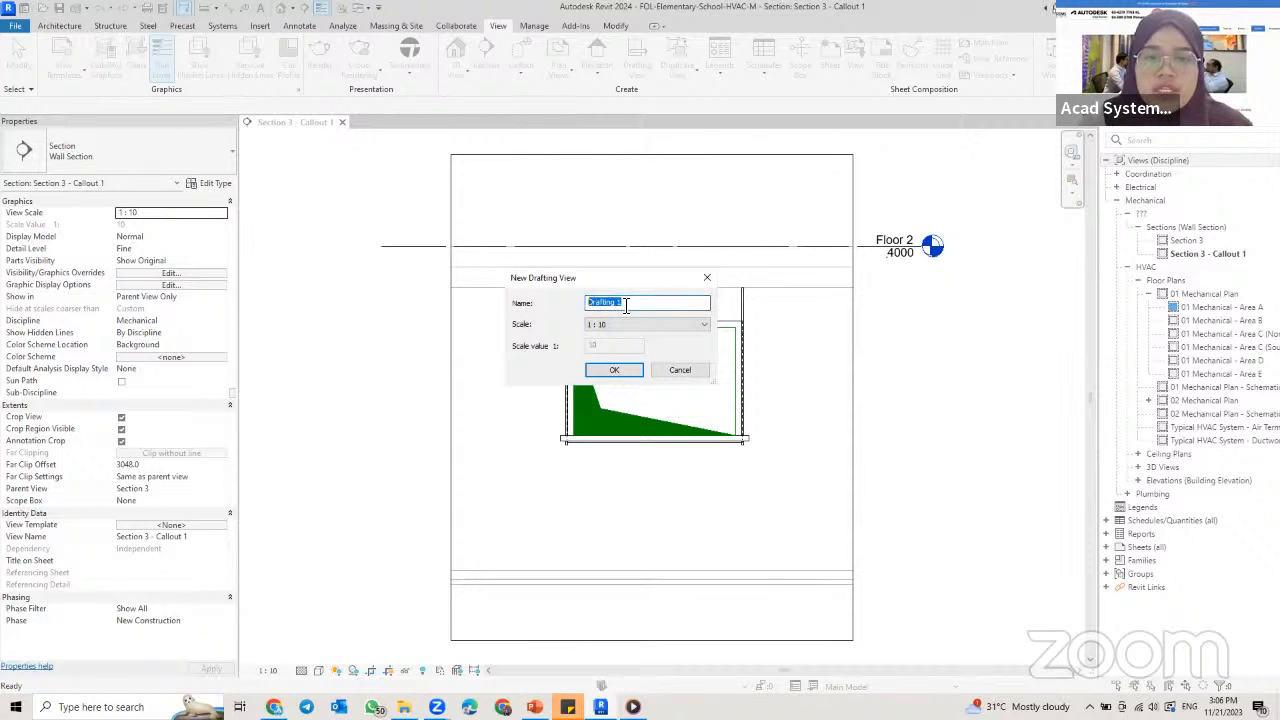
pyautogui.moveTo(651, 277); pyautogui.dragTo(689, 268)
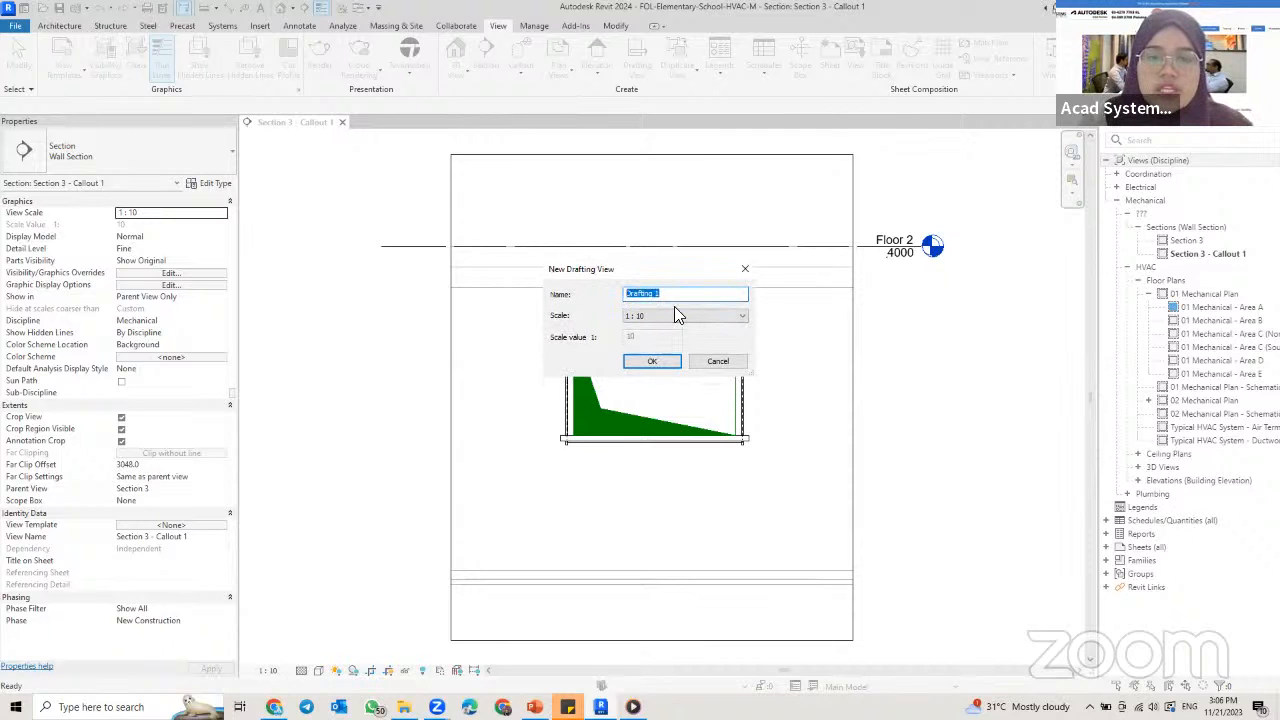
pyautogui.write('Duct HaNGE')
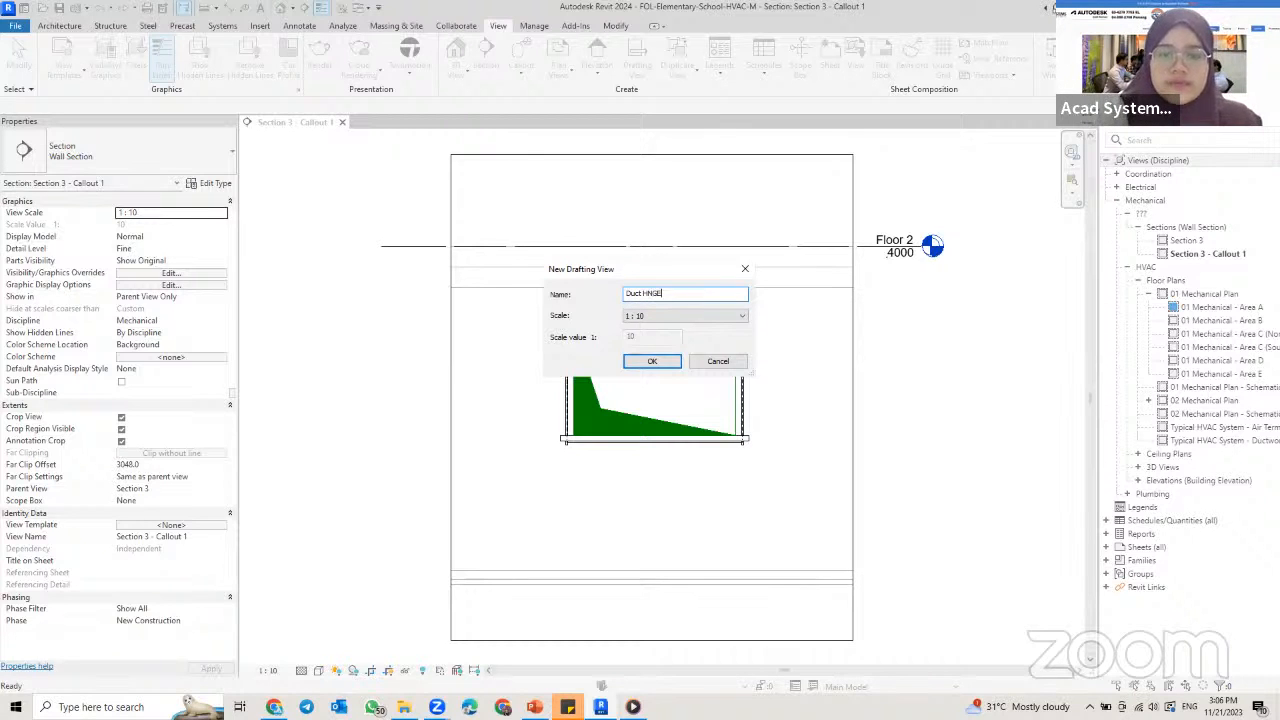
pyautogui.press('BackSpace')
pyautogui.press('BackSpace')
pyautogui.press('BackSpace')
pyautogui.press('BackSpace')
pyautogui.press('BackSpace')
pyautogui.write('anger ')
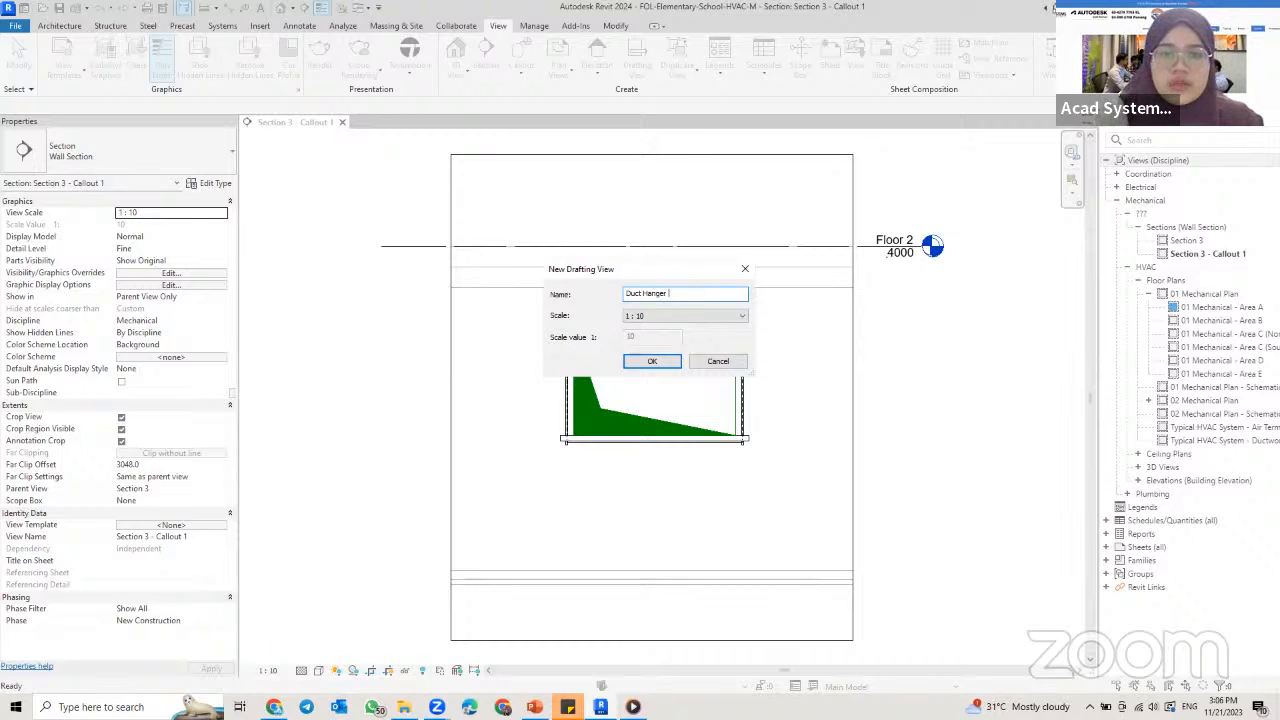
pyautogui.write('Detail')
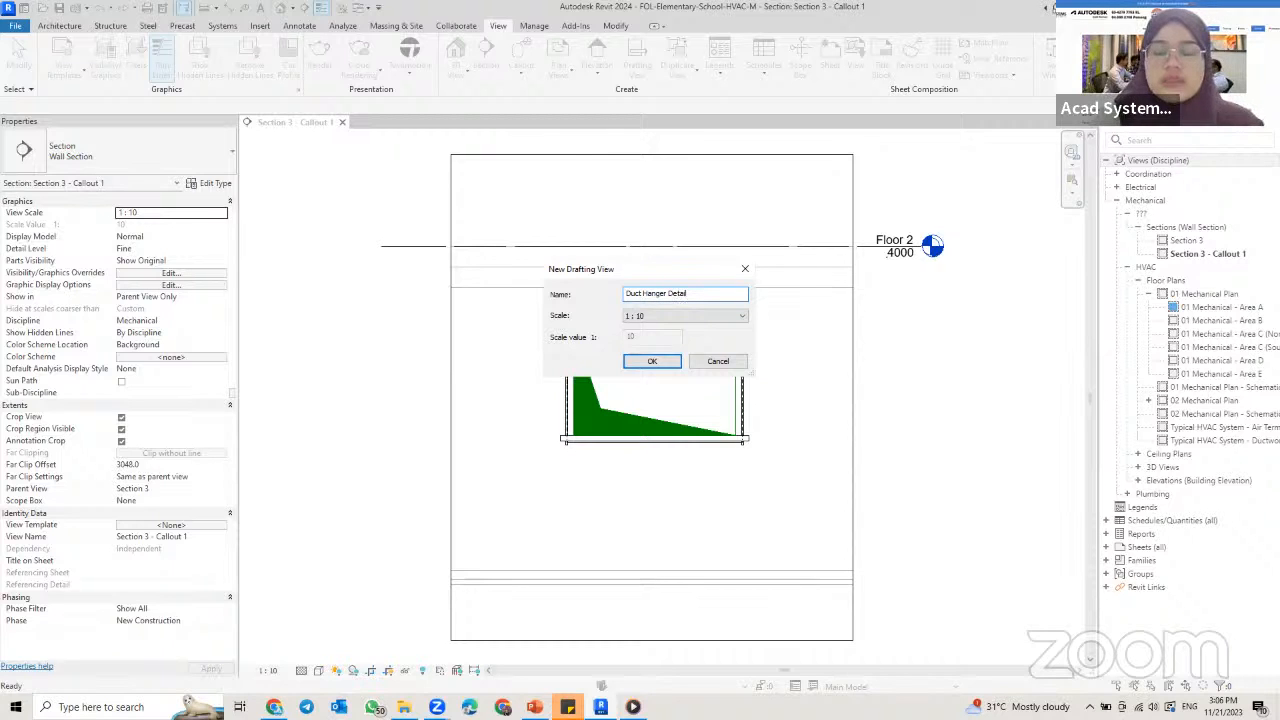
pyautogui.click(650, 362)
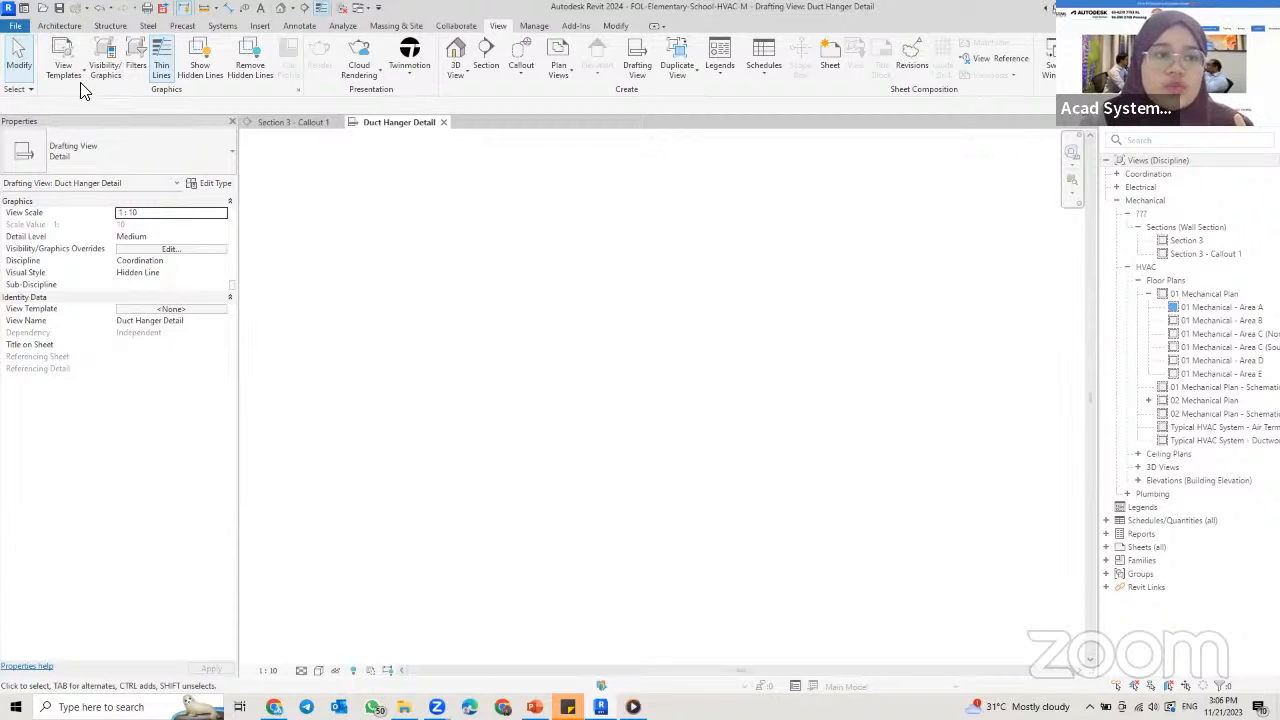
pyautogui.click(60, 26)
pyautogui.click(110, 26)
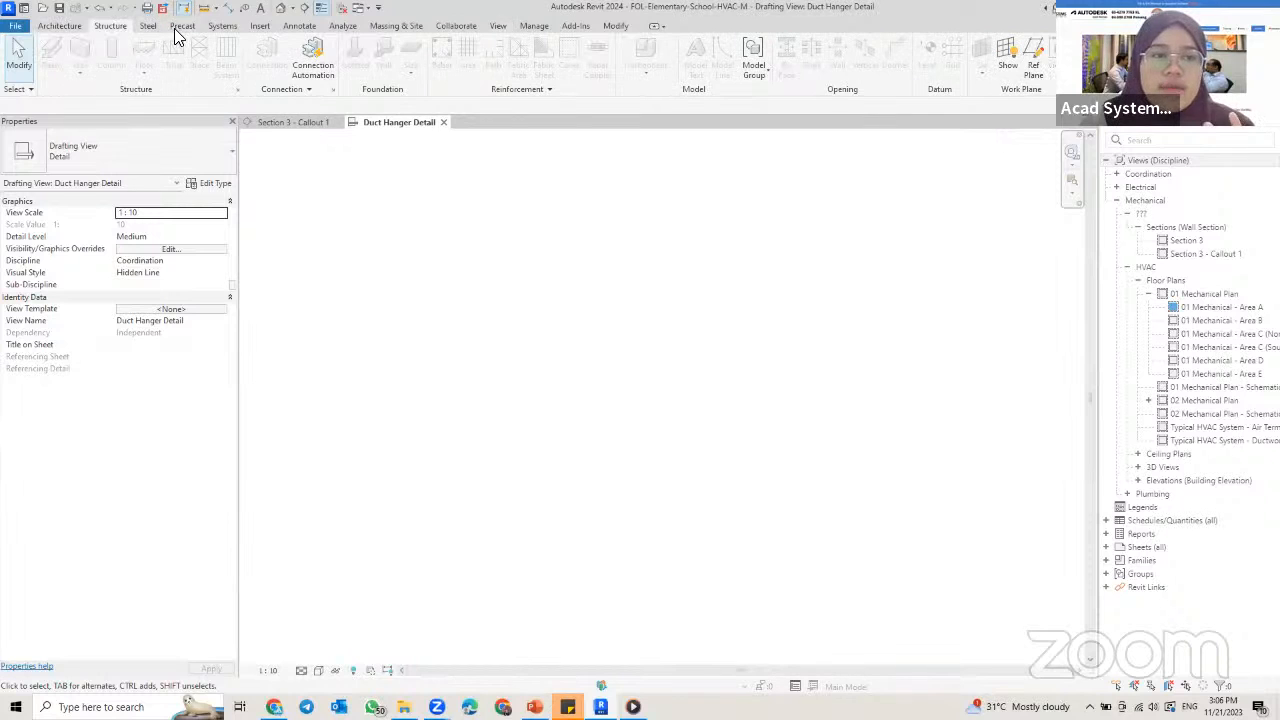
pyautogui.click(212, 28)
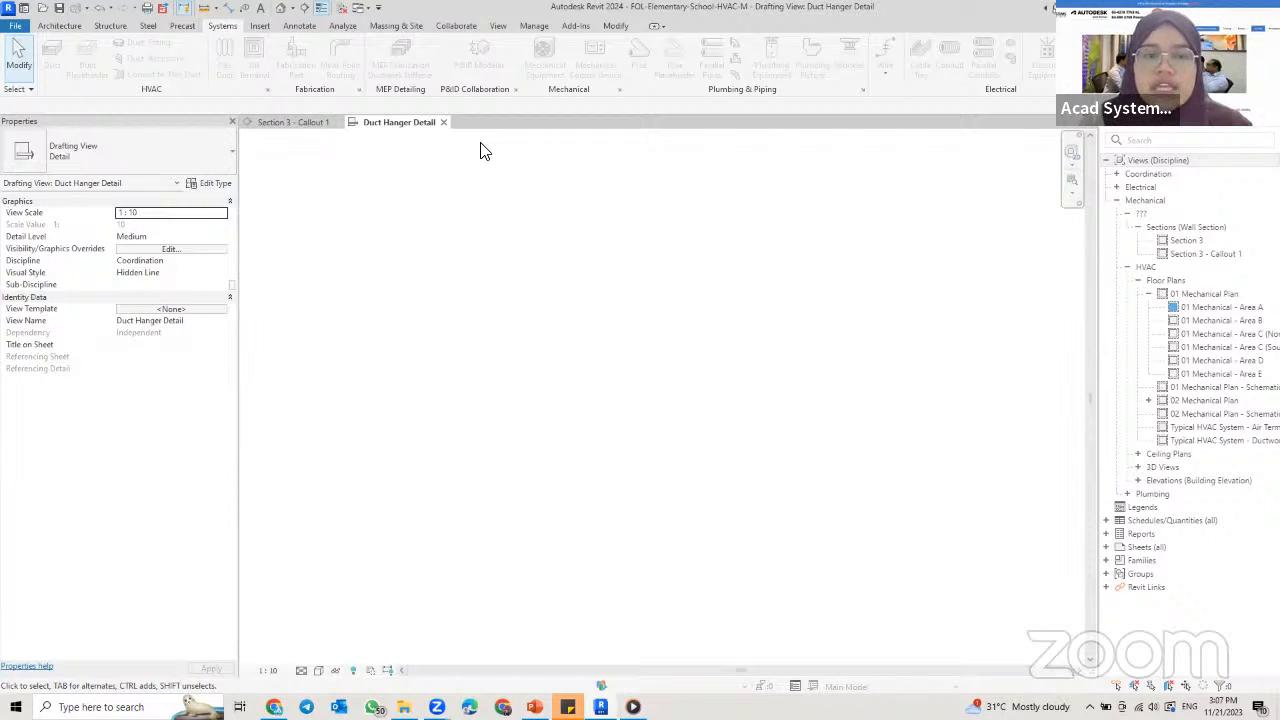
# Step: Examine the duct installation hanger reference drawing in the PowerPoint presentation, and return to the Revit drafting view
pyautogui.click(303, 26)
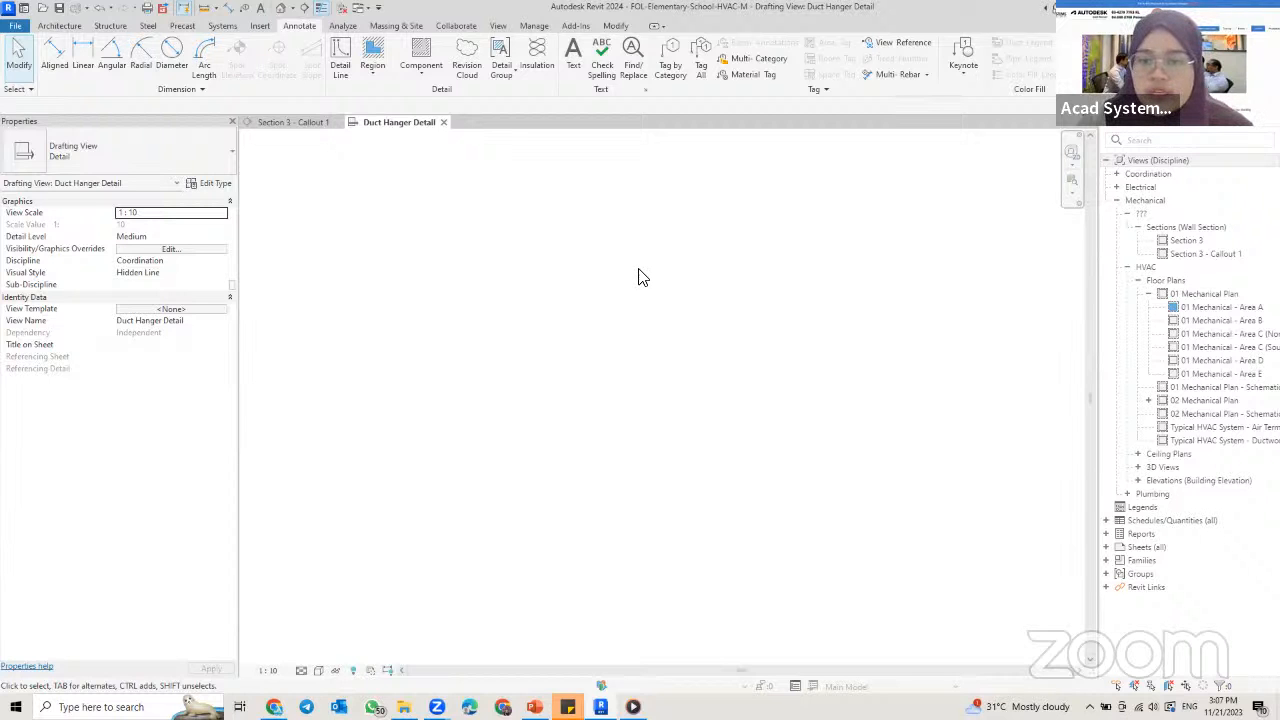
pyautogui.click(537, 705)
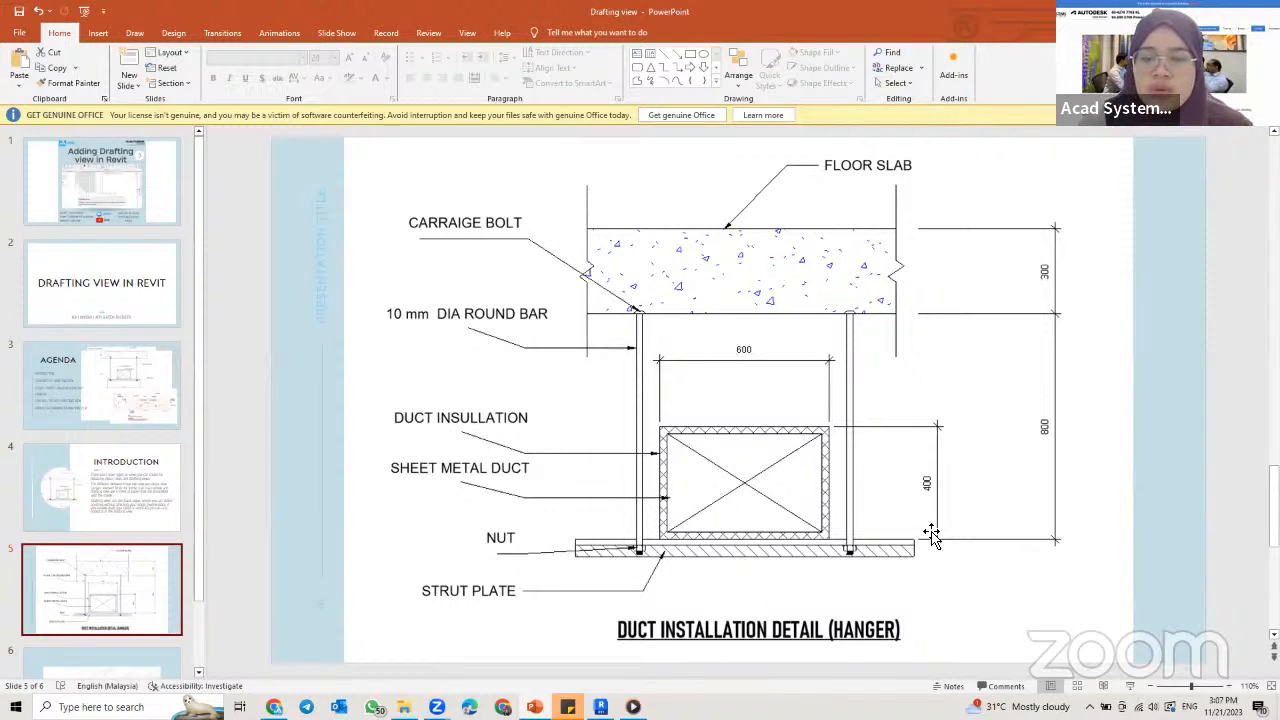
pyautogui.click(601, 707)
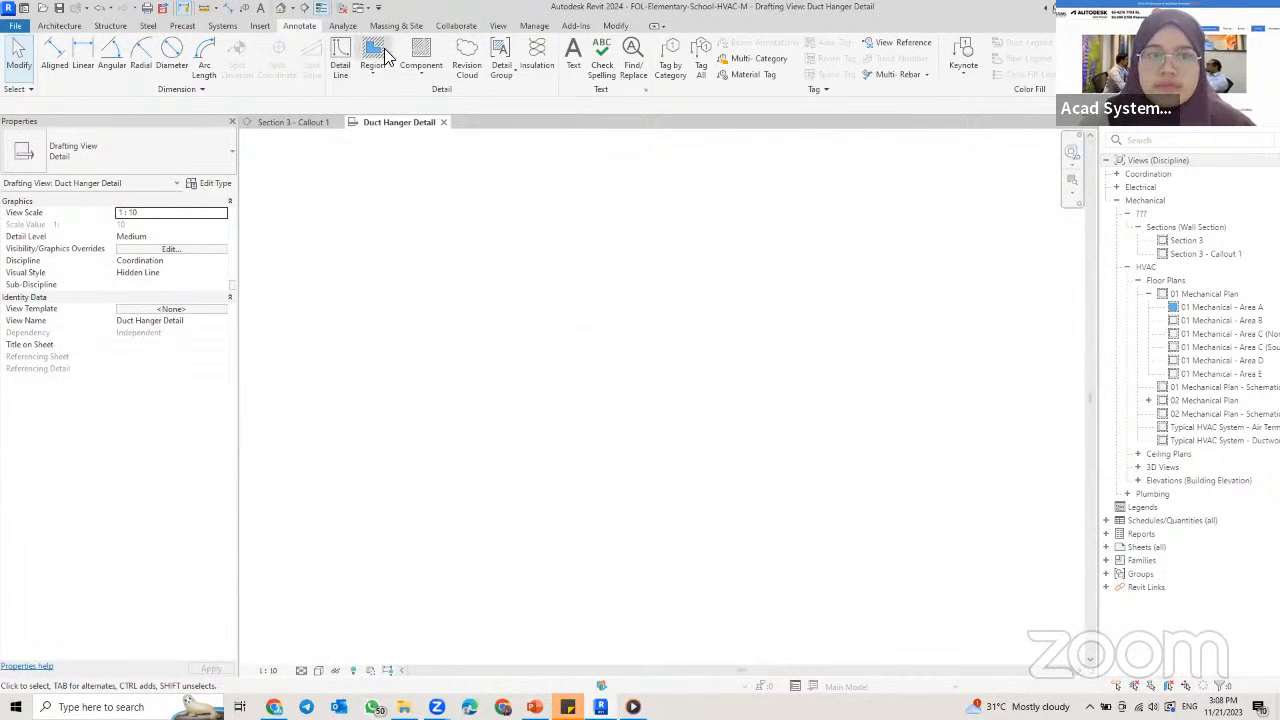
# Step: Draw a long horizontal rectangle of thin detail lines, about 1200 mm long and 20 mm high, in the drafting view
pyautogui.click(340, 60)
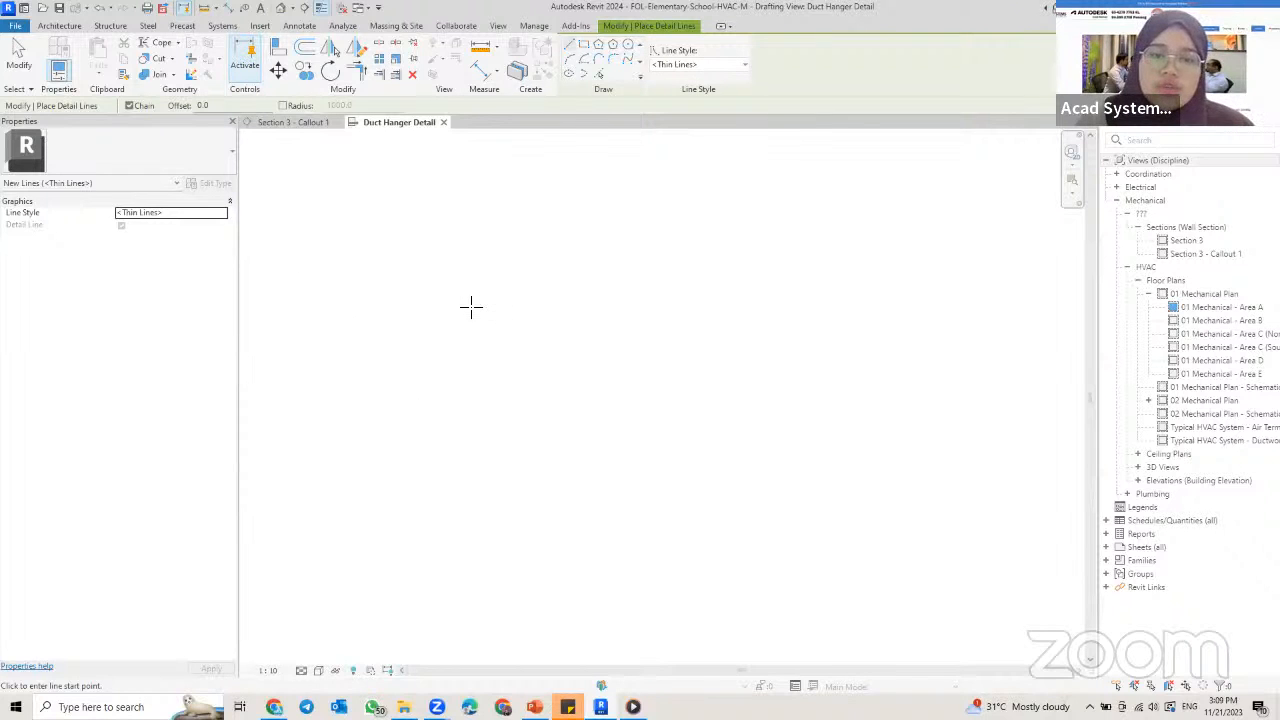
pyautogui.click(582, 44)
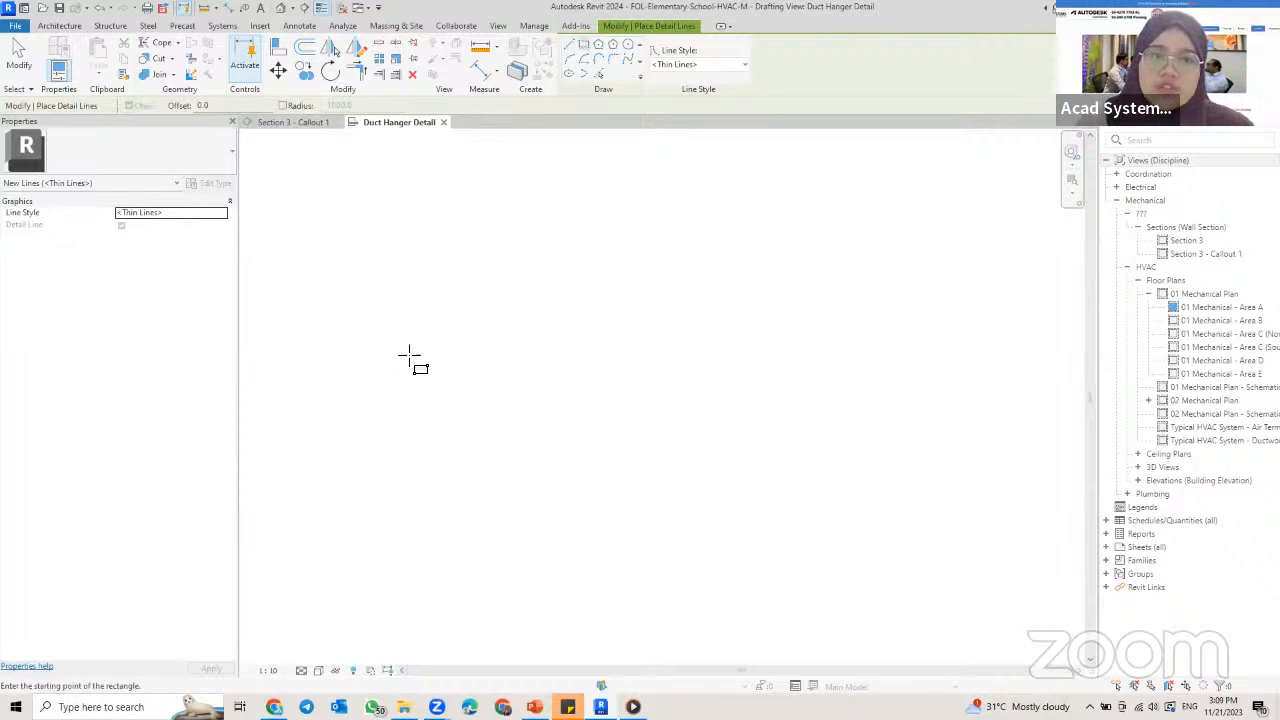
pyautogui.click(396, 433)
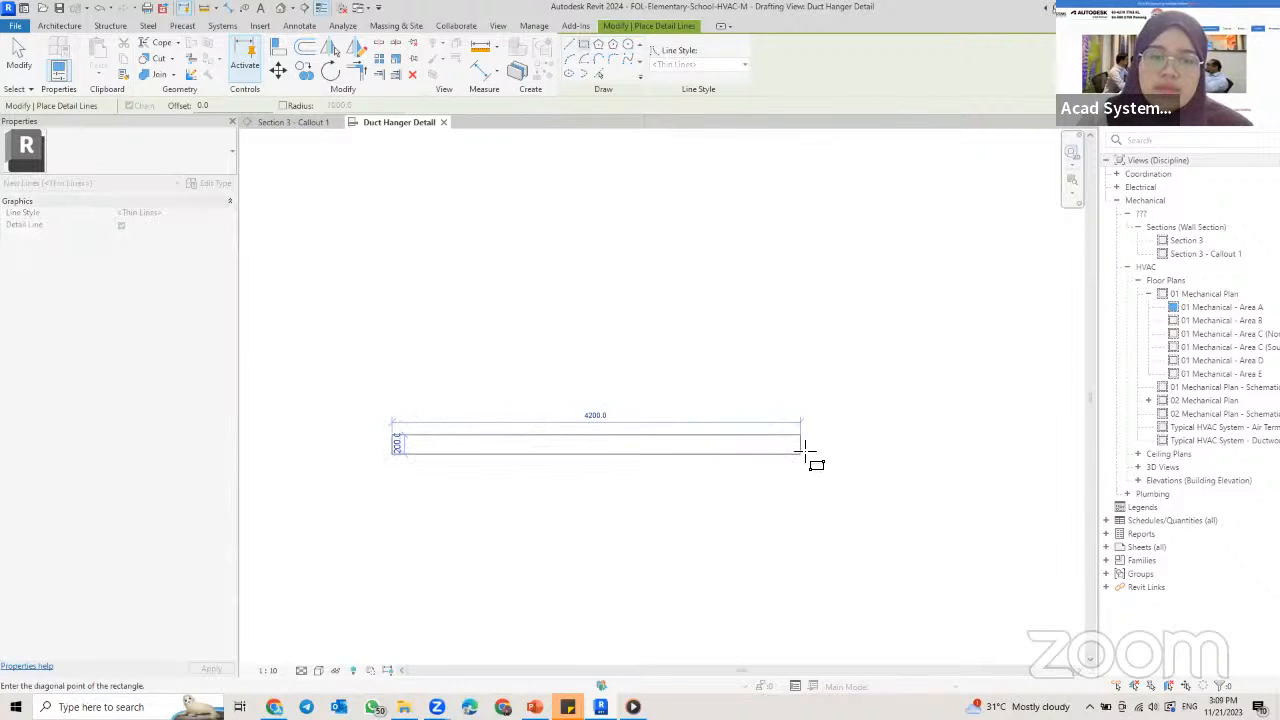
pyautogui.moveTo(613, 440); pyautogui.dragTo(708, 430, button='middle')
pyautogui.scroll(5, 694, 427)
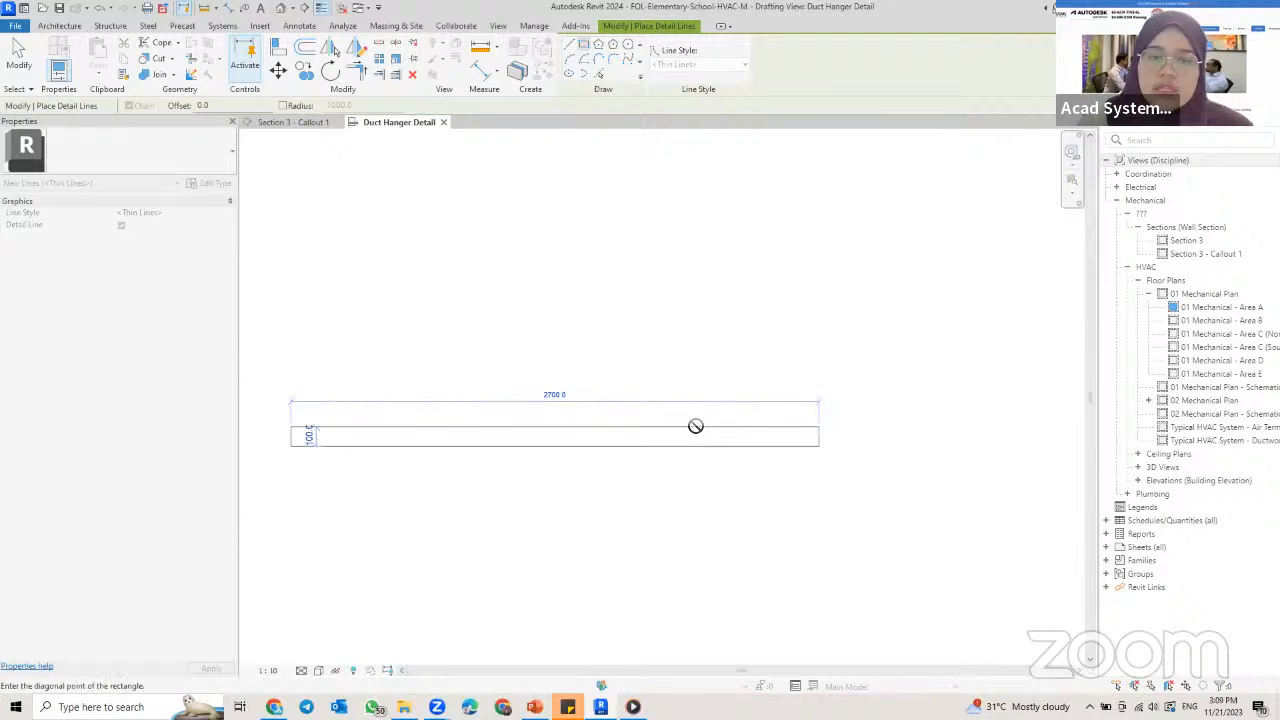
pyautogui.moveTo(790, 438); pyautogui.dragTo(898, 429, button='middle')
pyautogui.moveTo(697, 420); pyautogui.dragTo(902, 434, button='middle')
pyautogui.scroll(3, 773, 417)
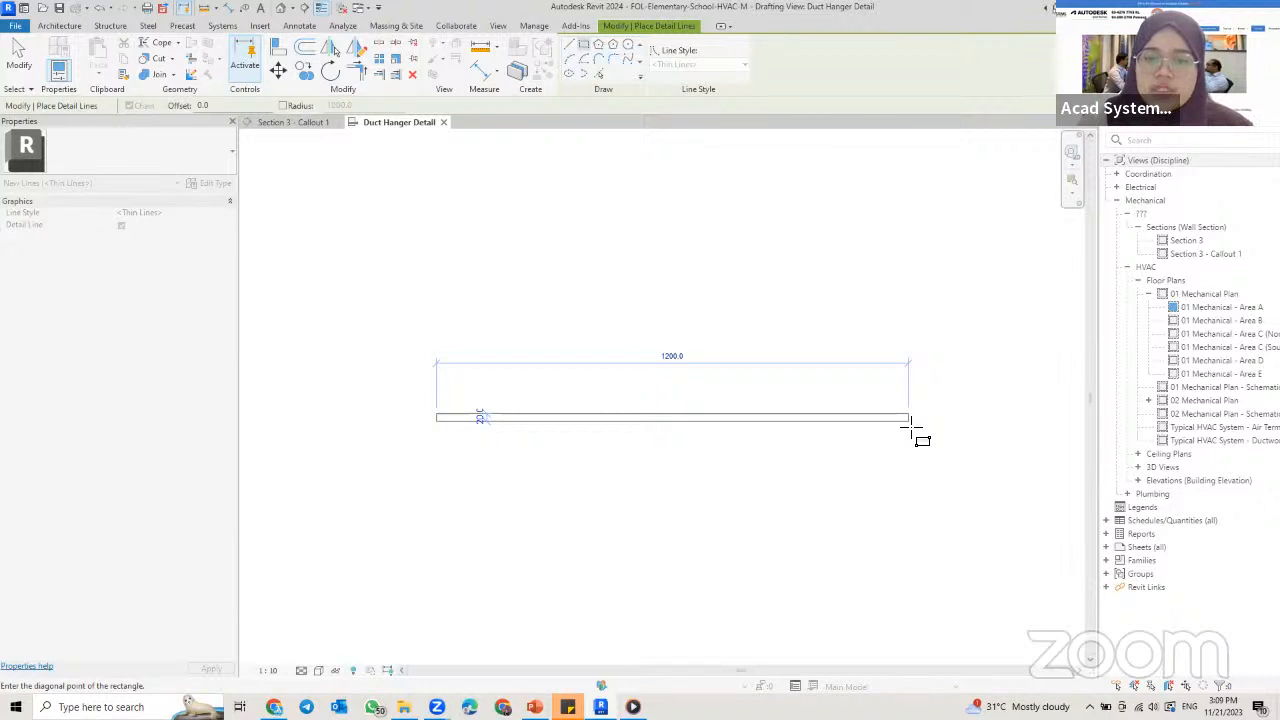
pyautogui.click(912, 428)
pyautogui.scroll(2, 700, 420)
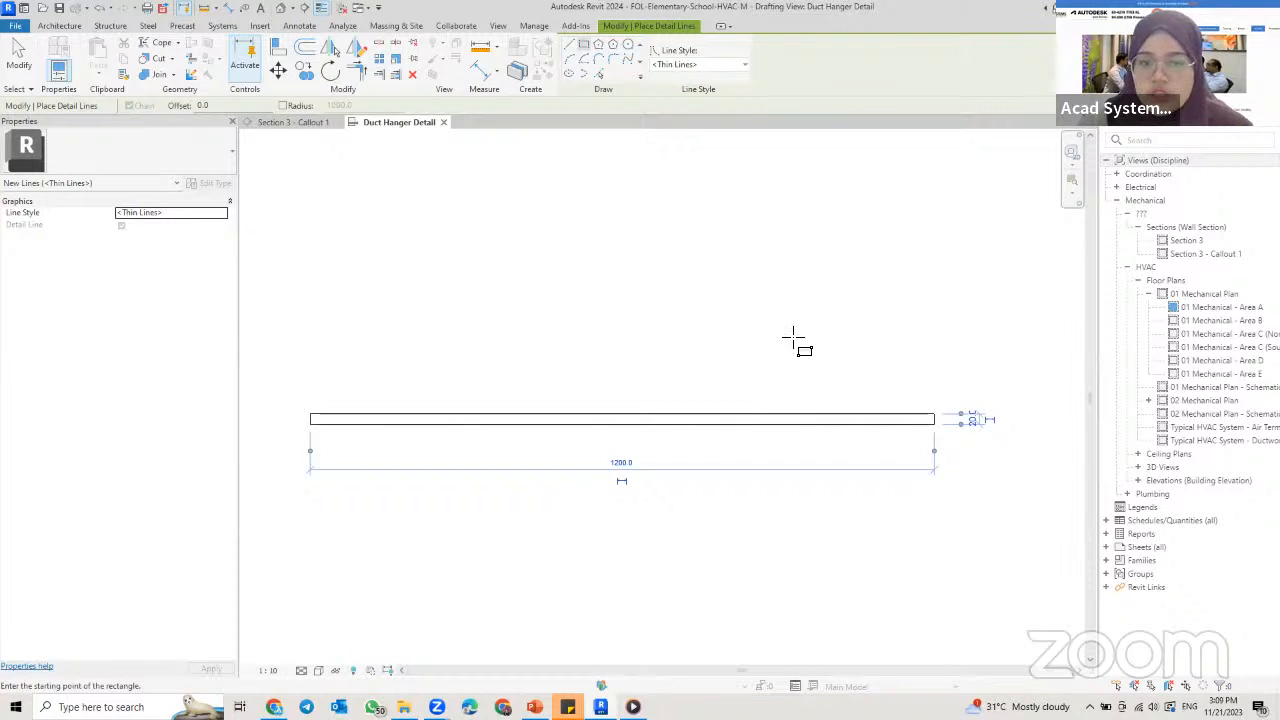
pyautogui.click(620, 465)
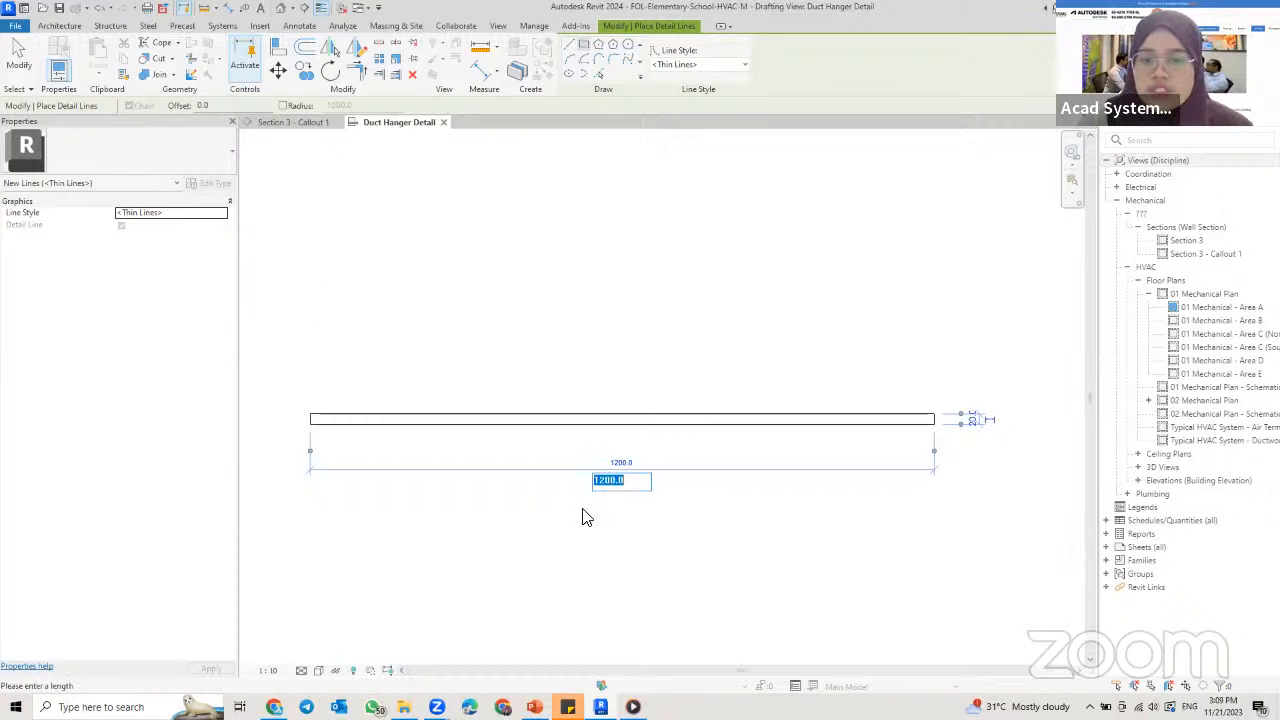
pyautogui.click(971, 414)
pyautogui.click(970, 420)
pyautogui.click(752, 386)
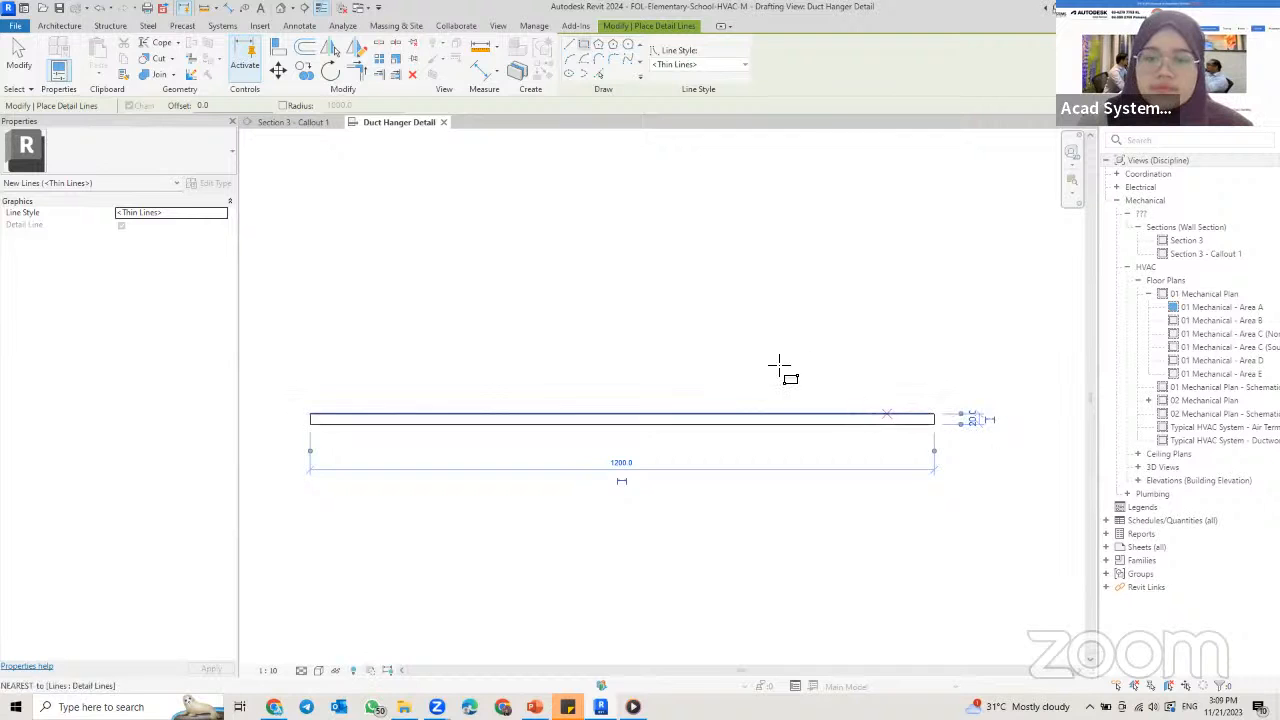
pyautogui.press('Escape')
pyautogui.press('Escape')
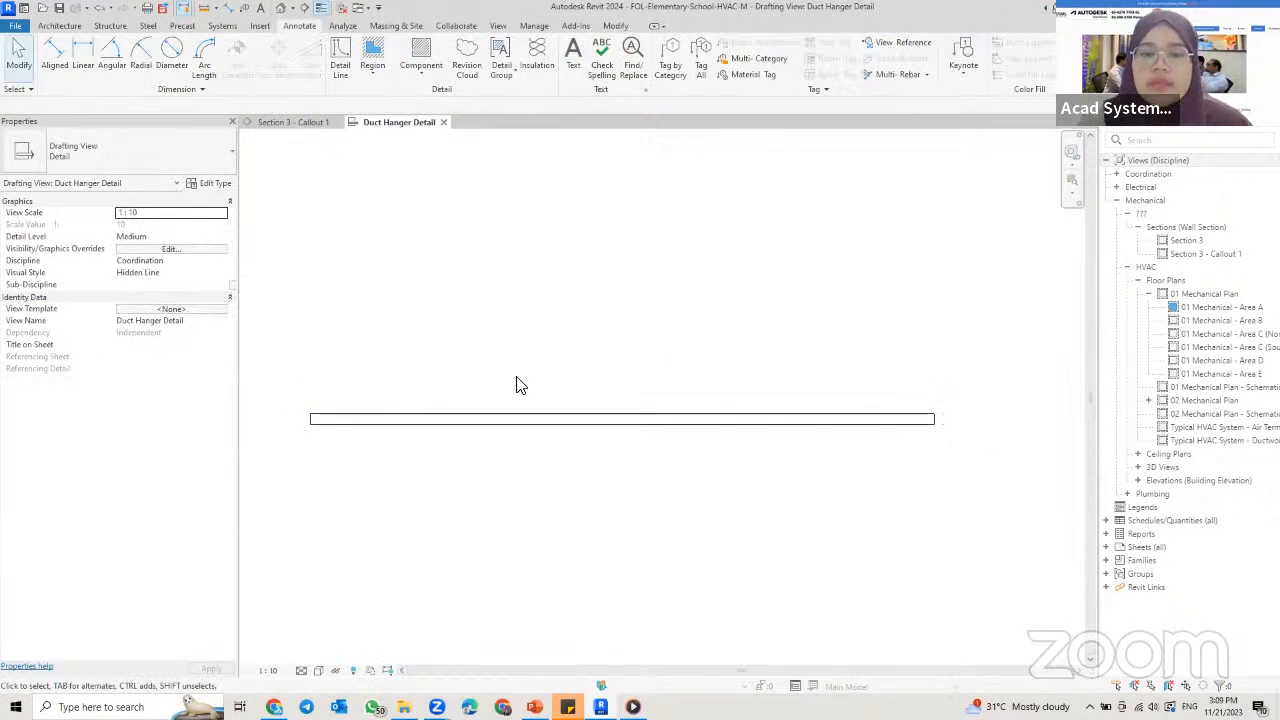
pyautogui.click(335, 416)
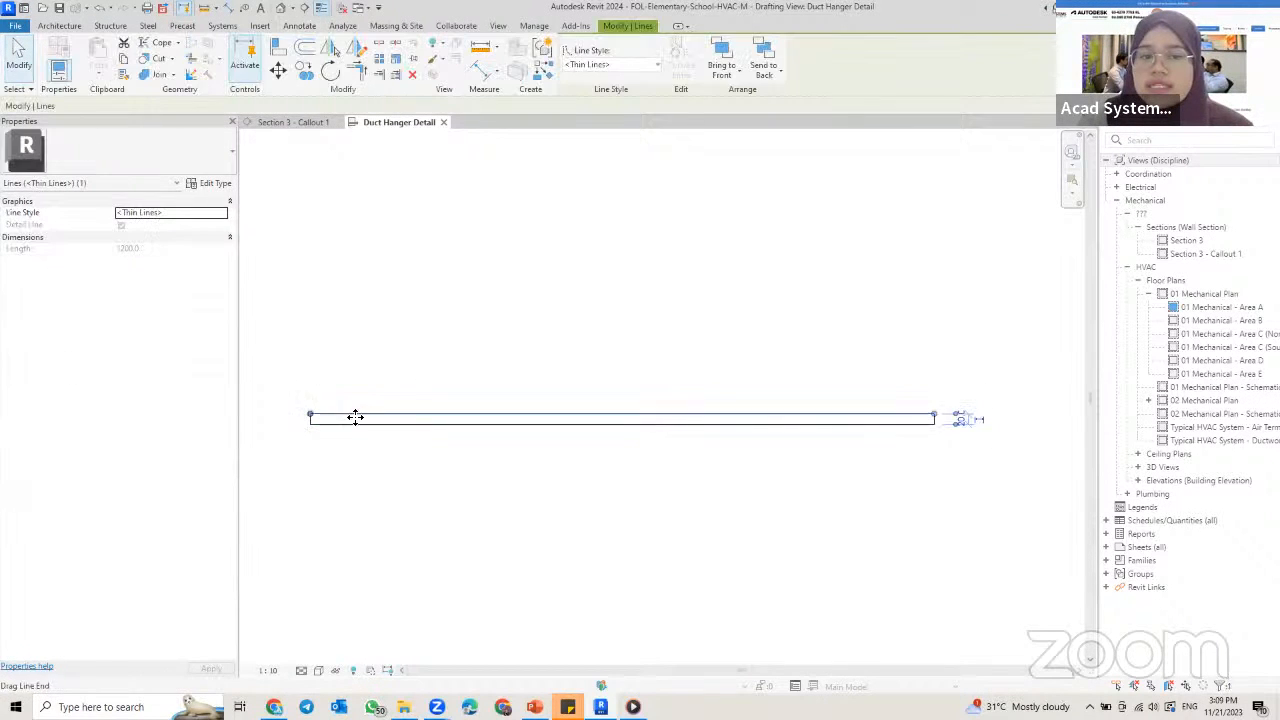
pyautogui.press('Escape')
pyautogui.moveTo(257, 373); pyautogui.dragTo(1057, 525)
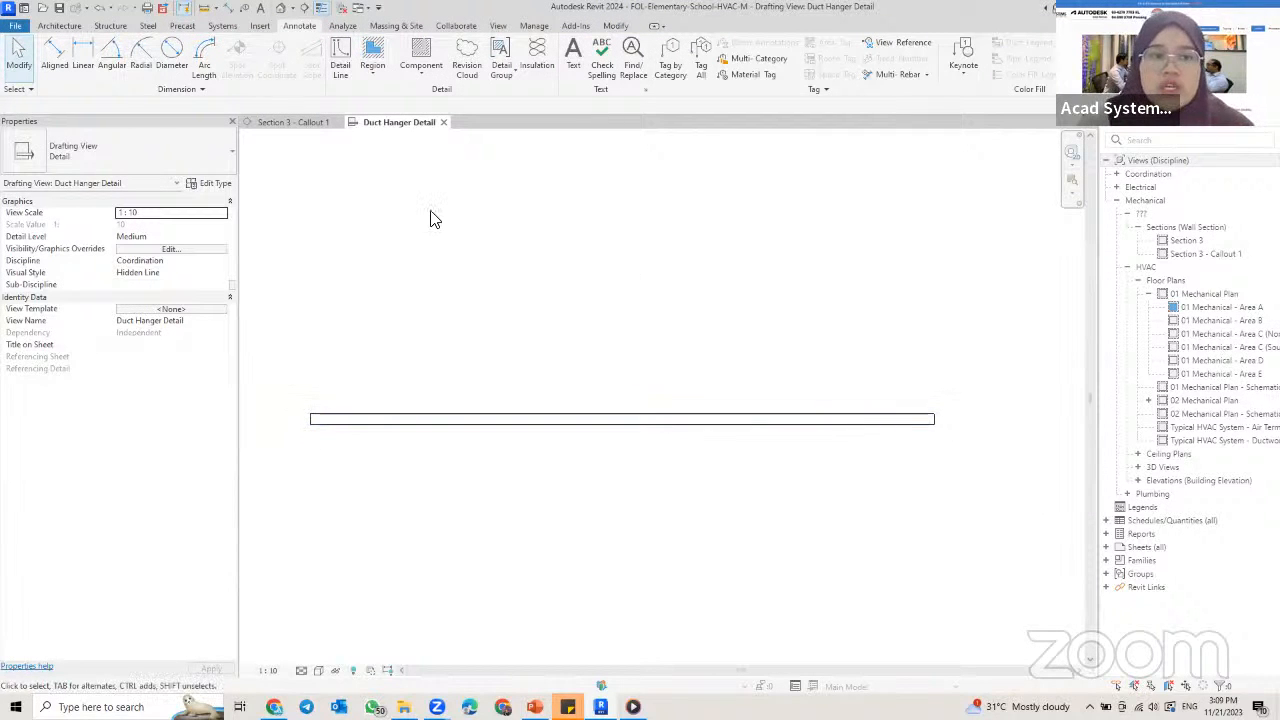
pyautogui.click(368, 76)
pyautogui.click(374, 94)
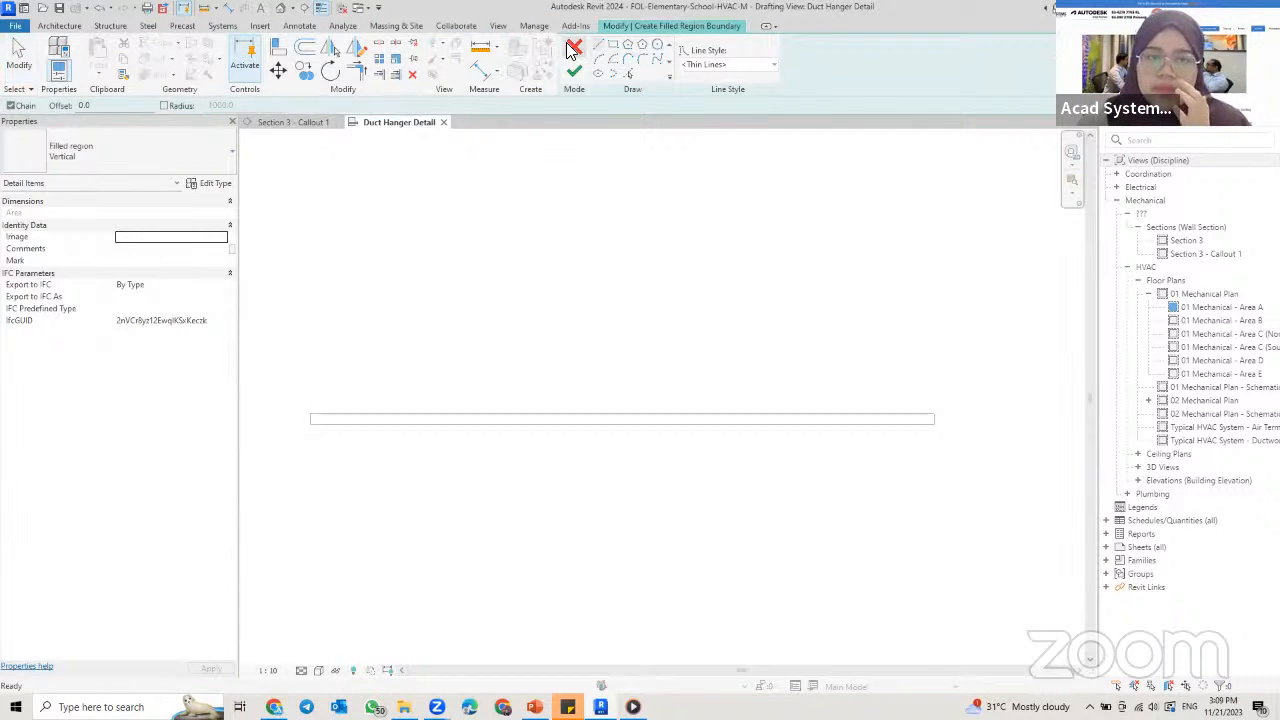
pyautogui.click(573, 49)
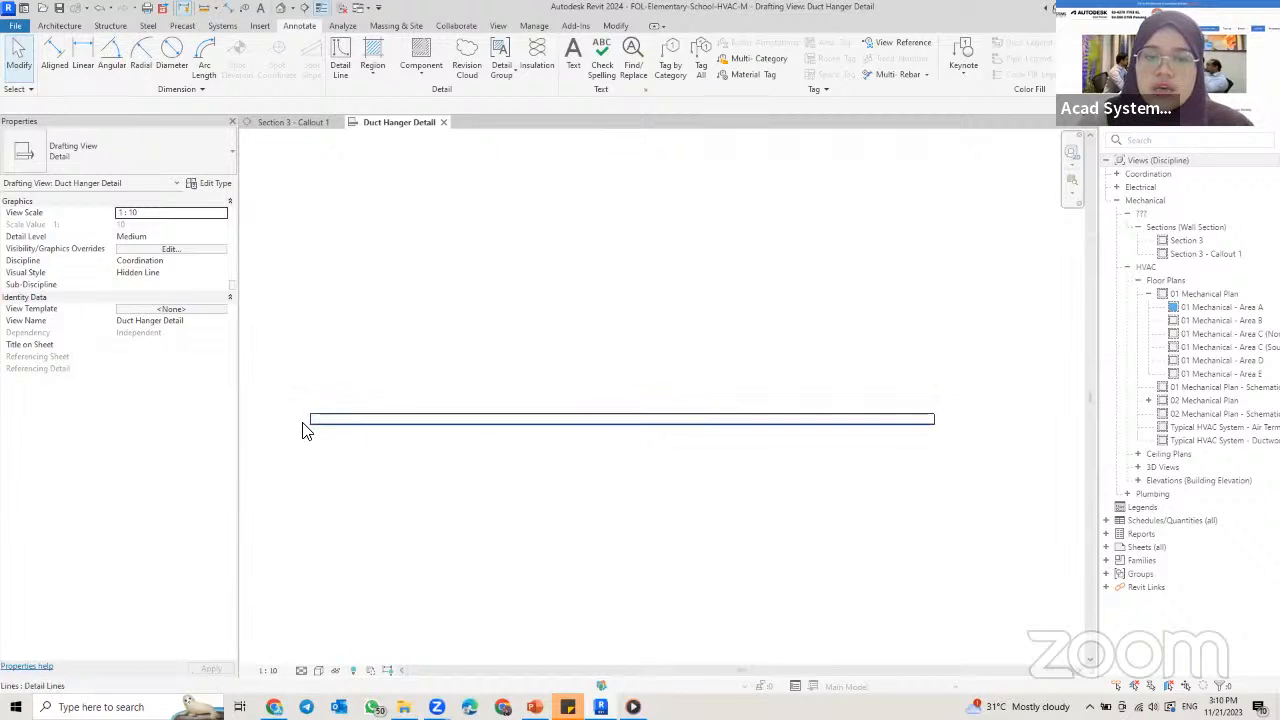
# Step: Start a new filled region and set its type to Diagonal Down
pyautogui.click(371, 76)
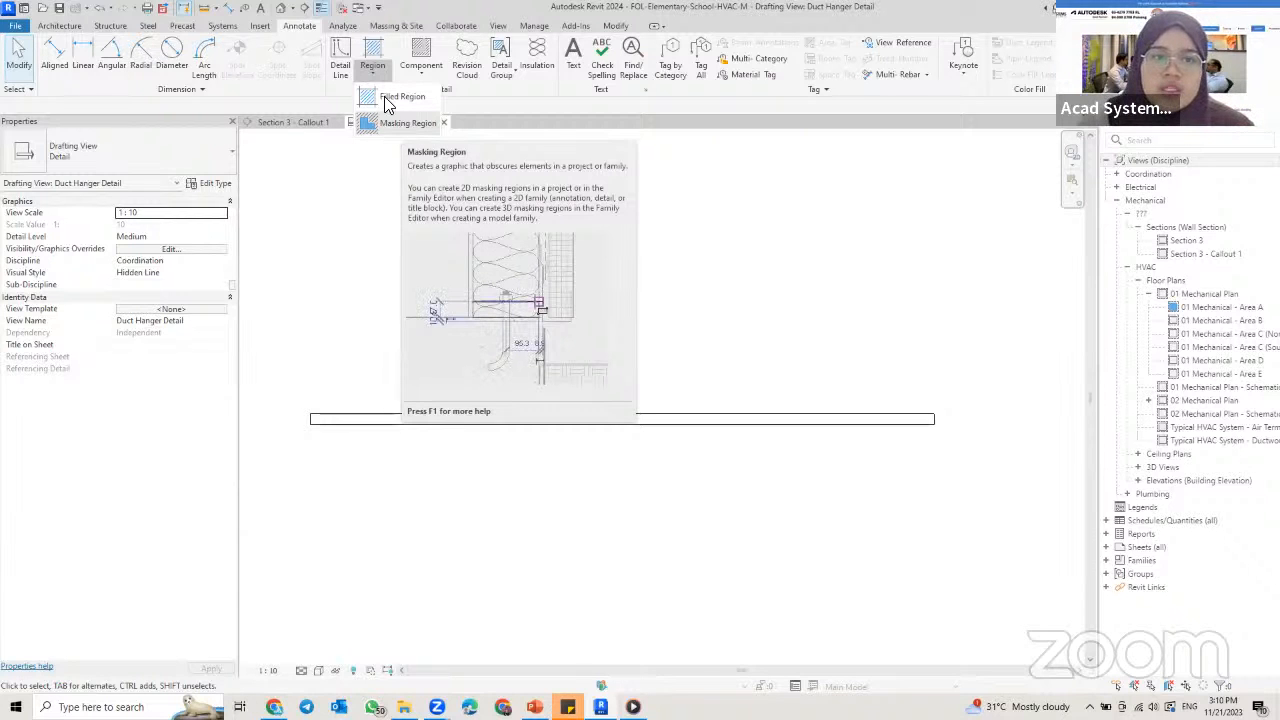
pyautogui.click(392, 97)
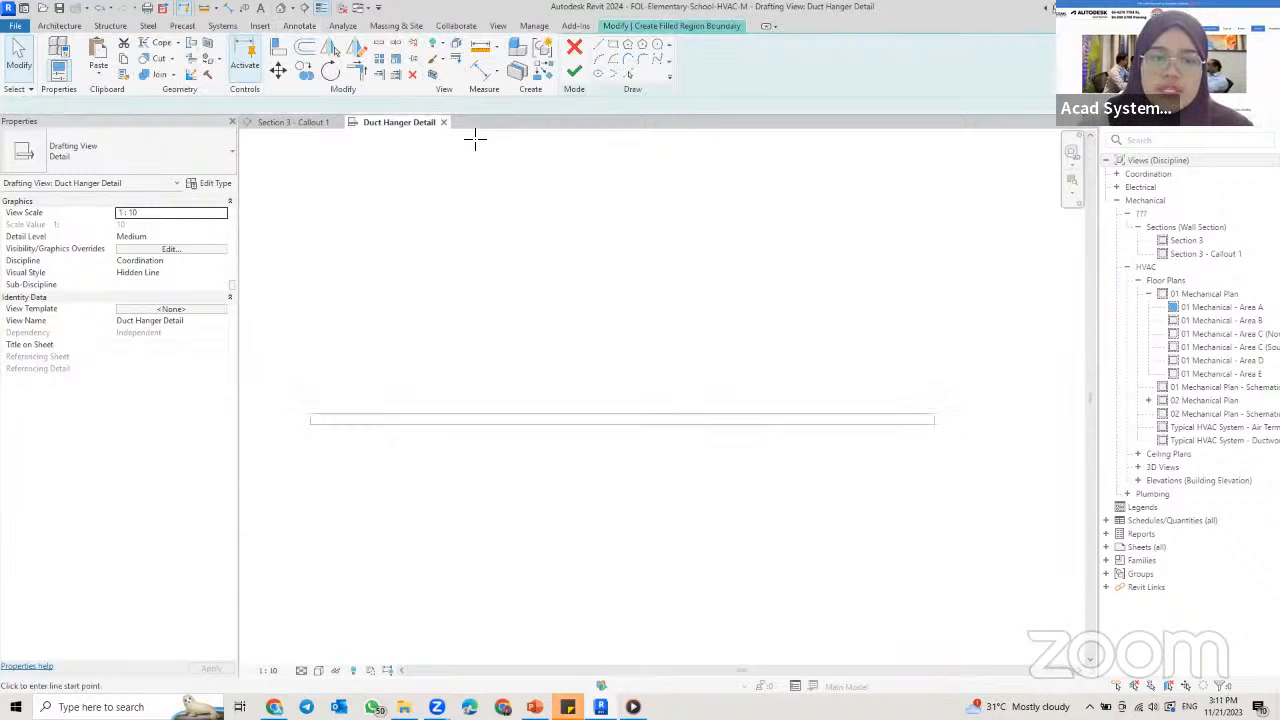
pyautogui.scroll(1, 420, 331)
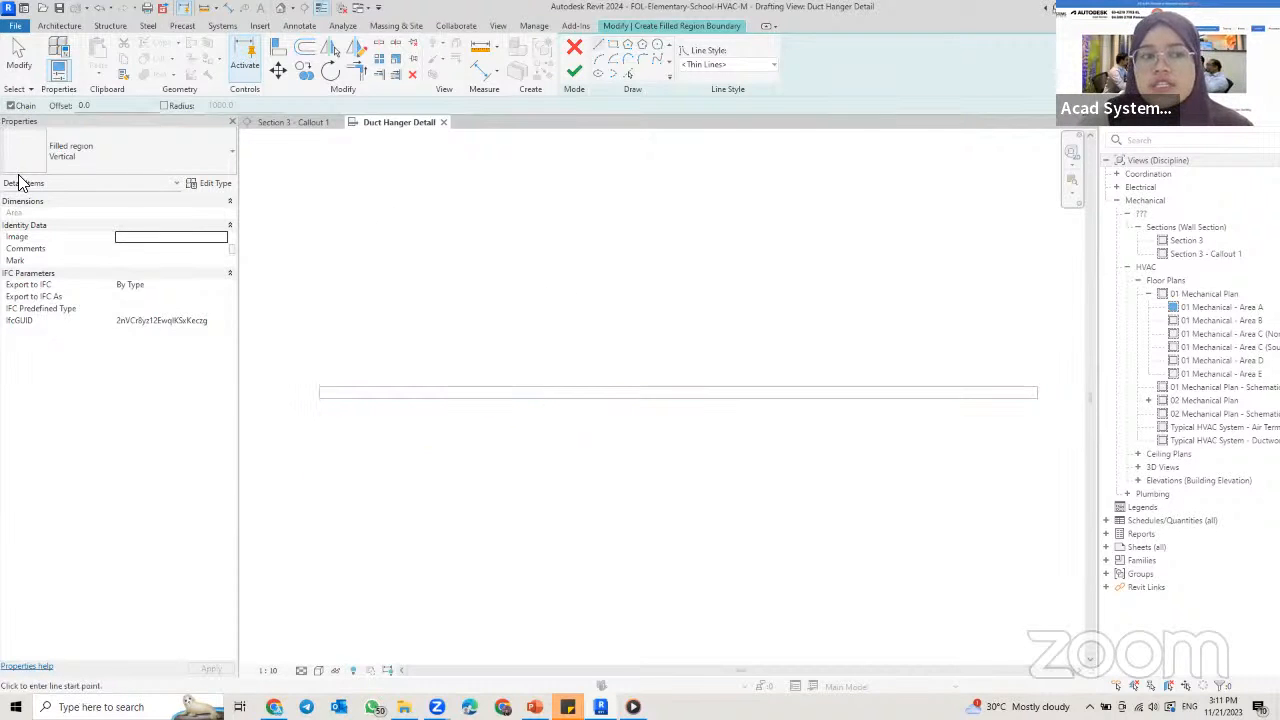
pyautogui.click(121, 168)
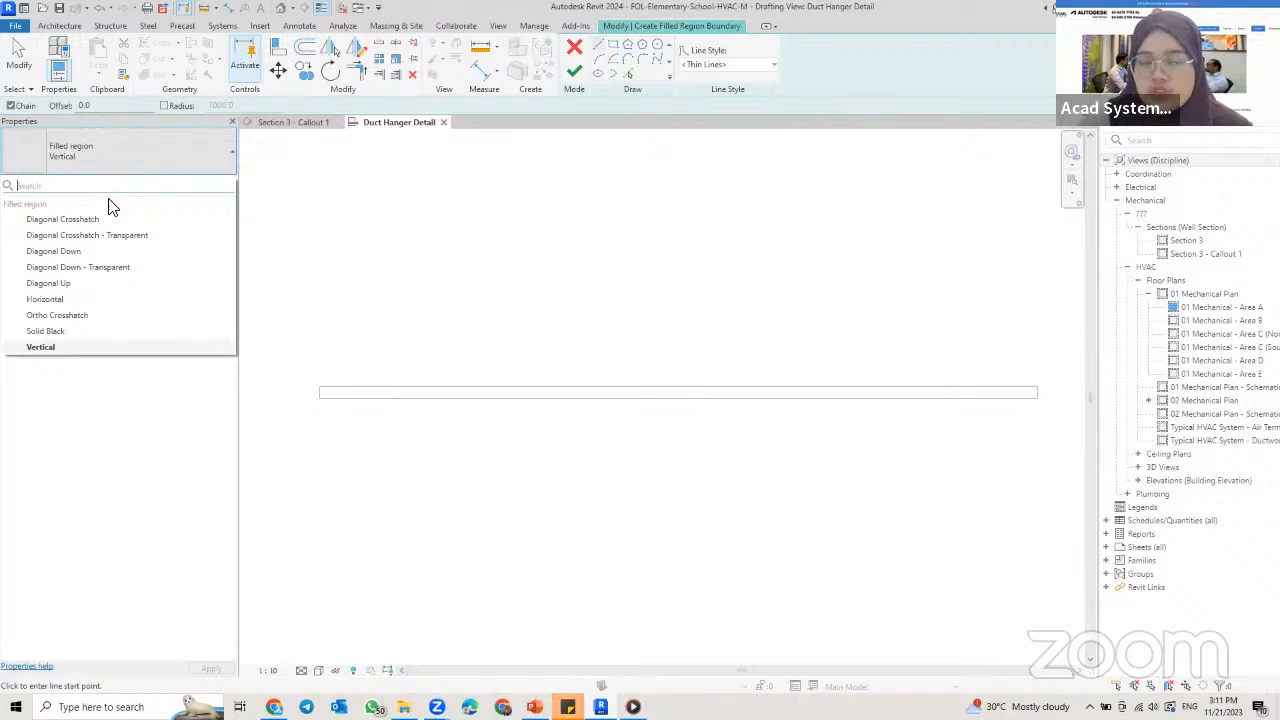
pyautogui.click(96, 158)
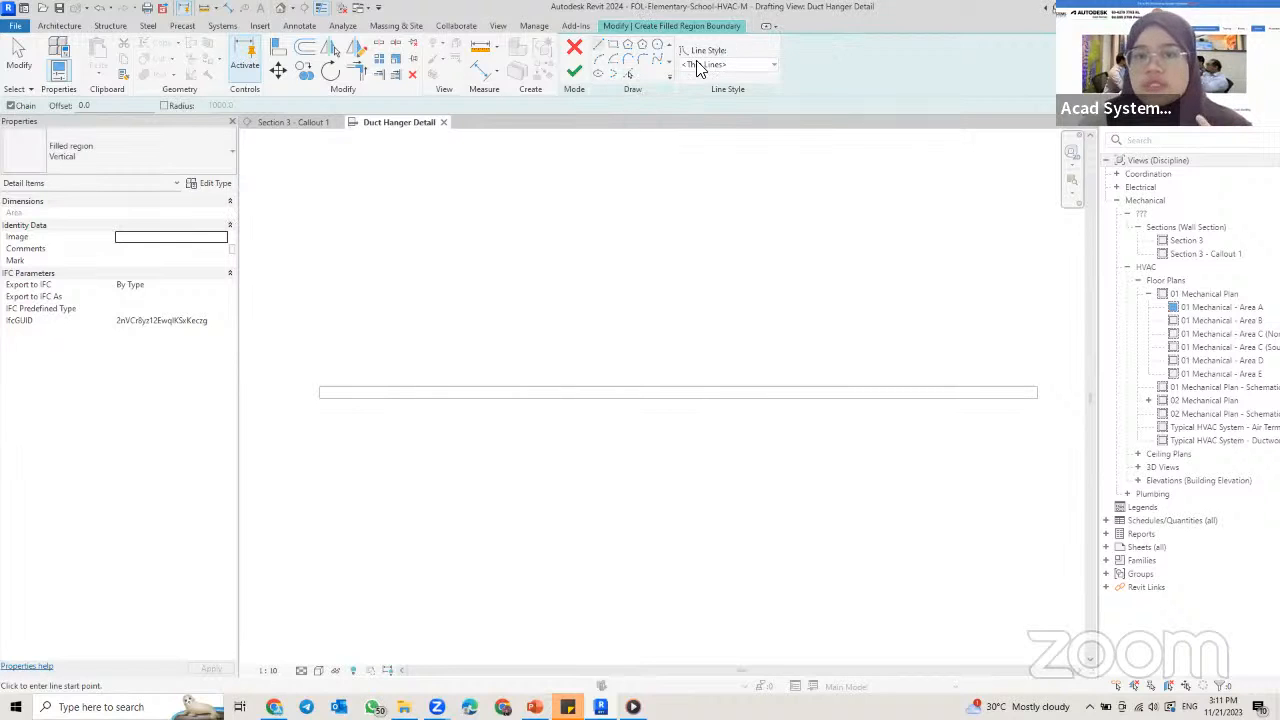
pyautogui.click(85, 158)
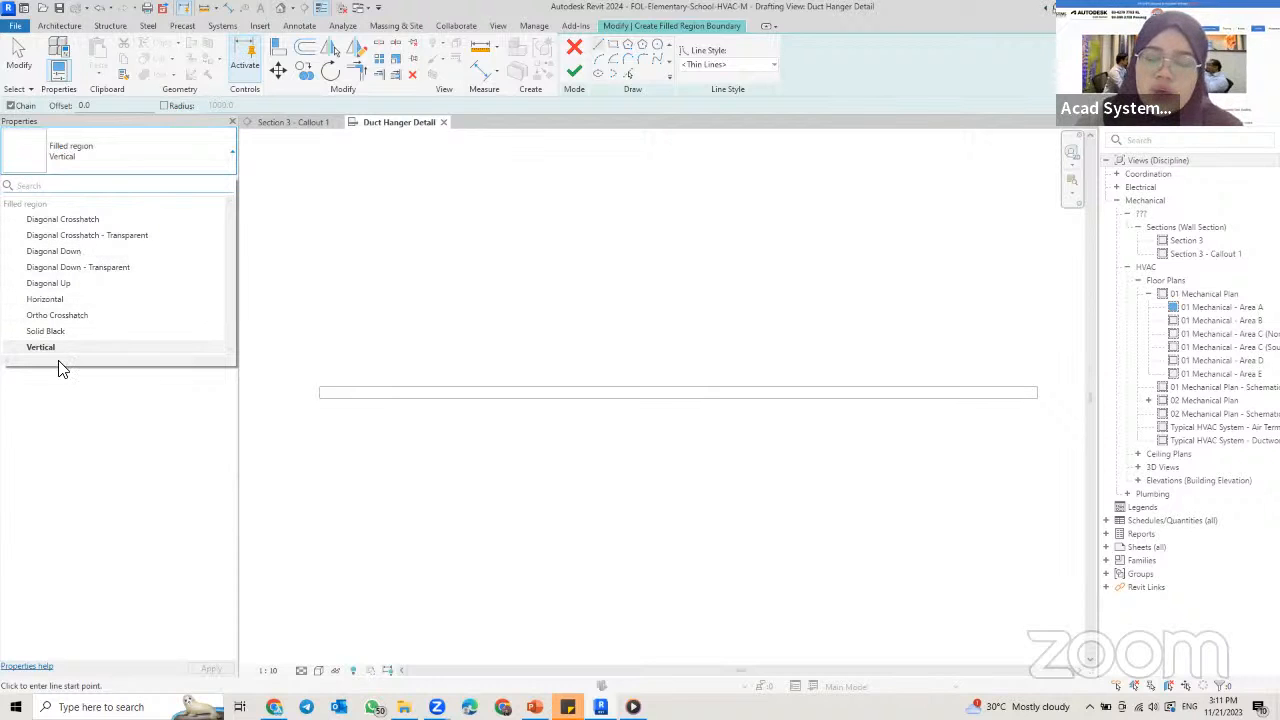
pyautogui.click(150, 150)
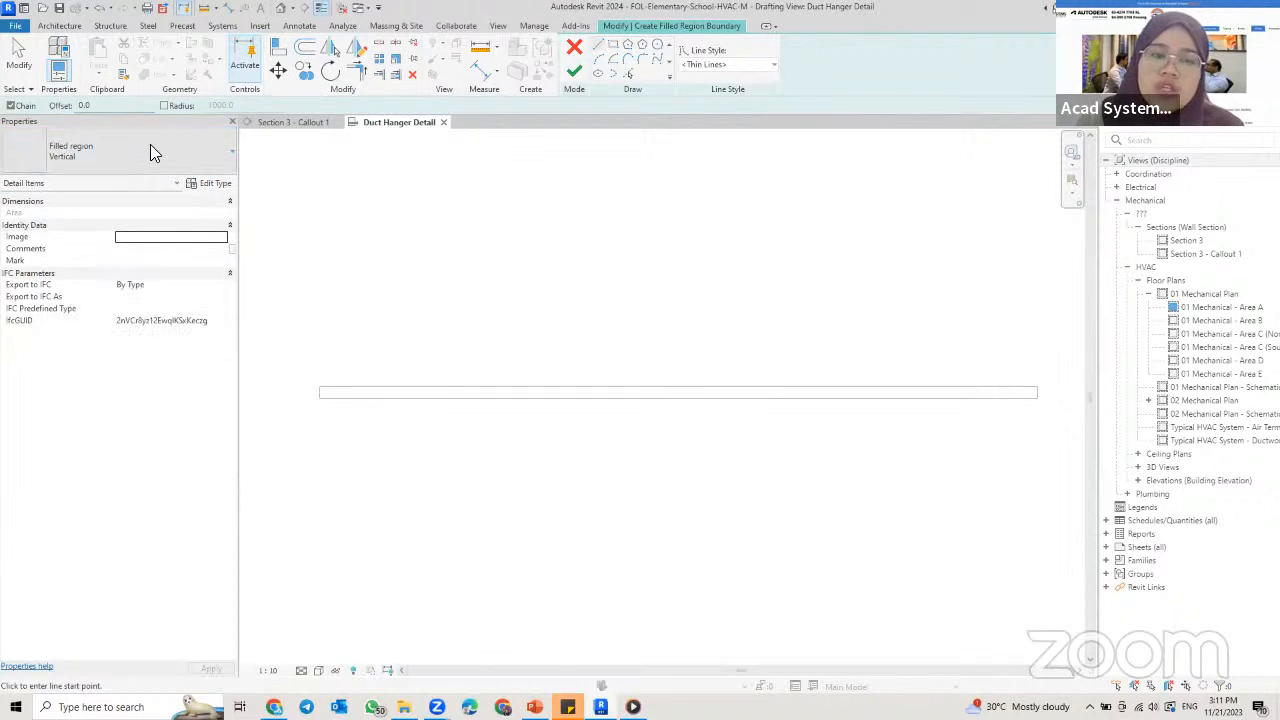
pyautogui.click(150, 145)
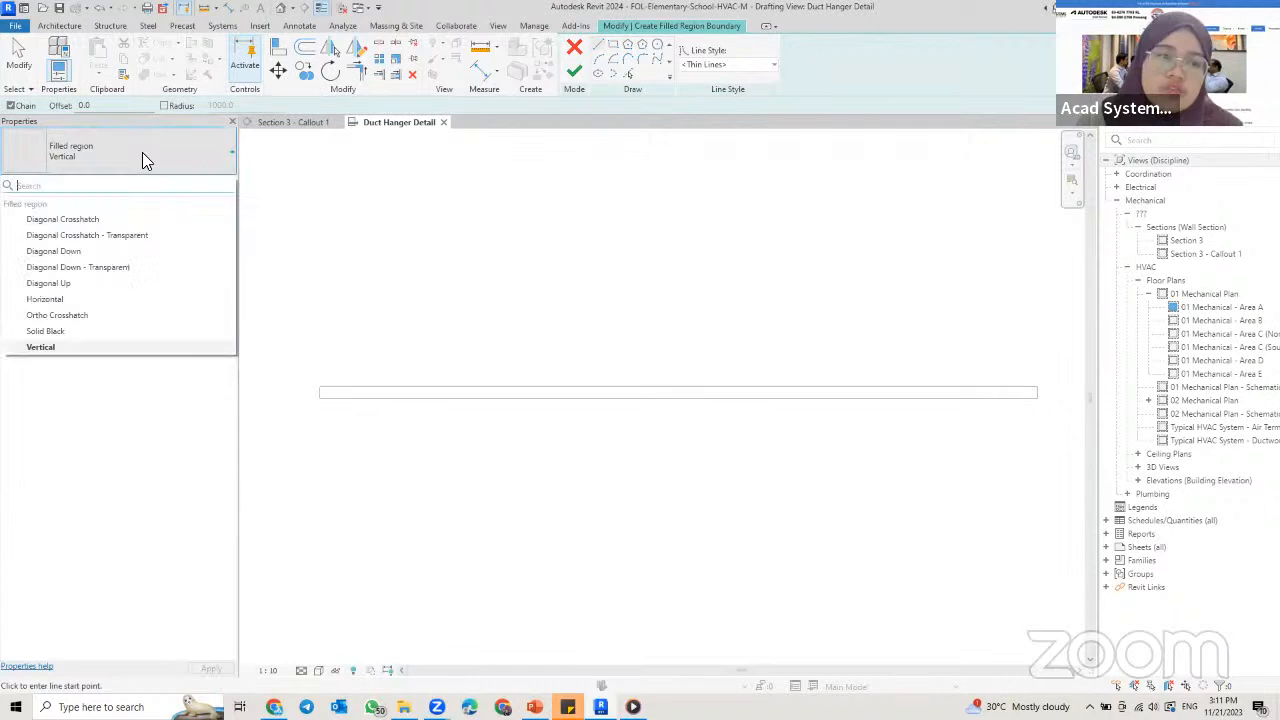
pyautogui.click(90, 251)
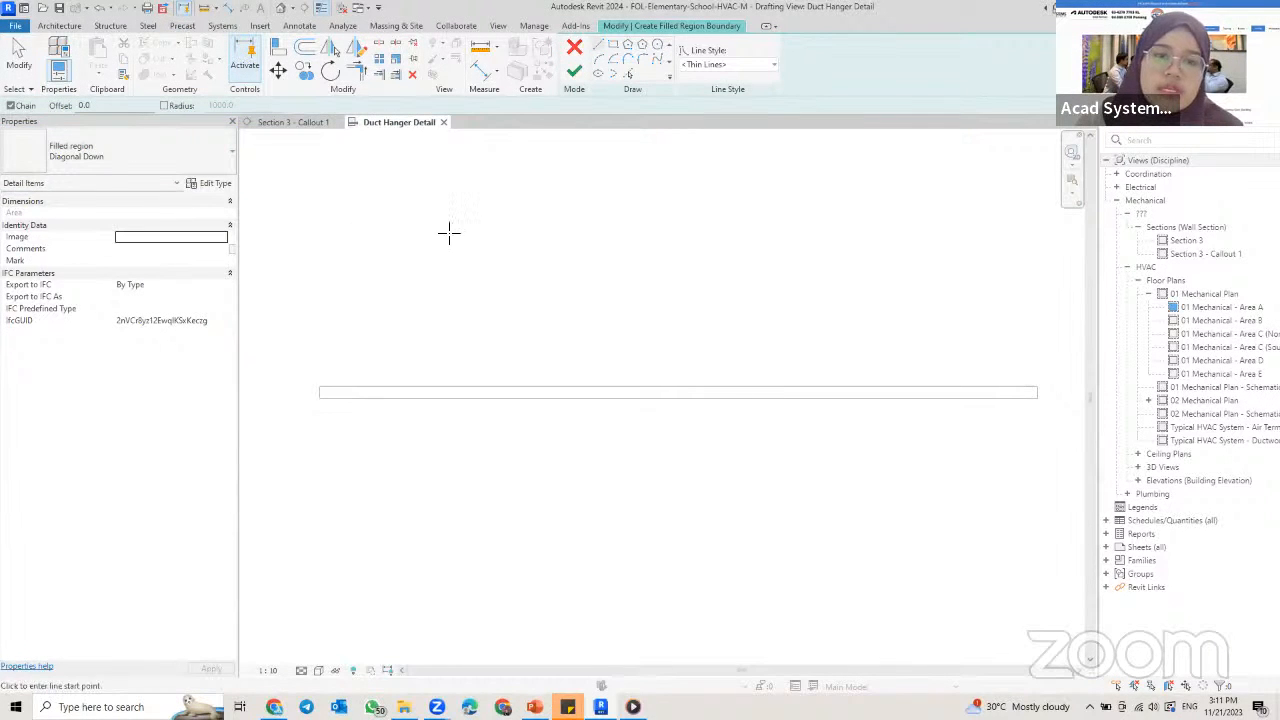
# Step: Sketch a rectangular region boundary 1200 mm long and about 30 mm high directly beneath the thin detail-line rectangle
pyautogui.click(617, 46)
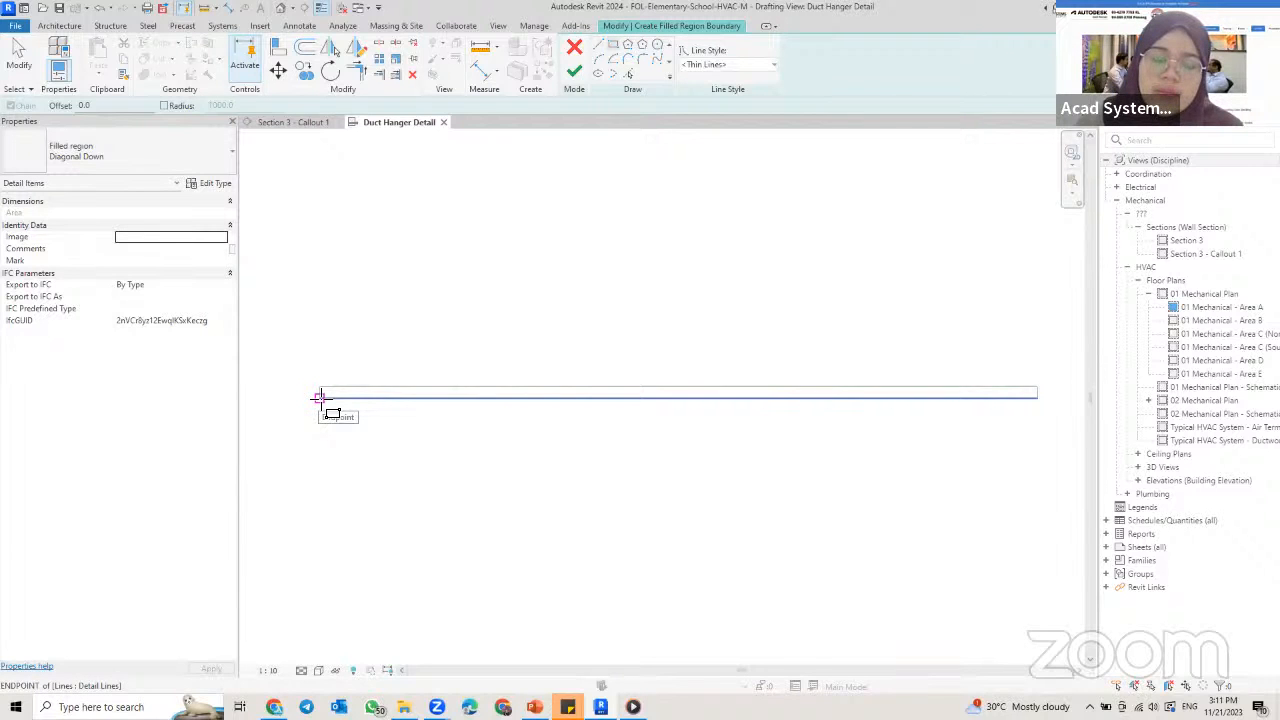
pyautogui.click(319, 397)
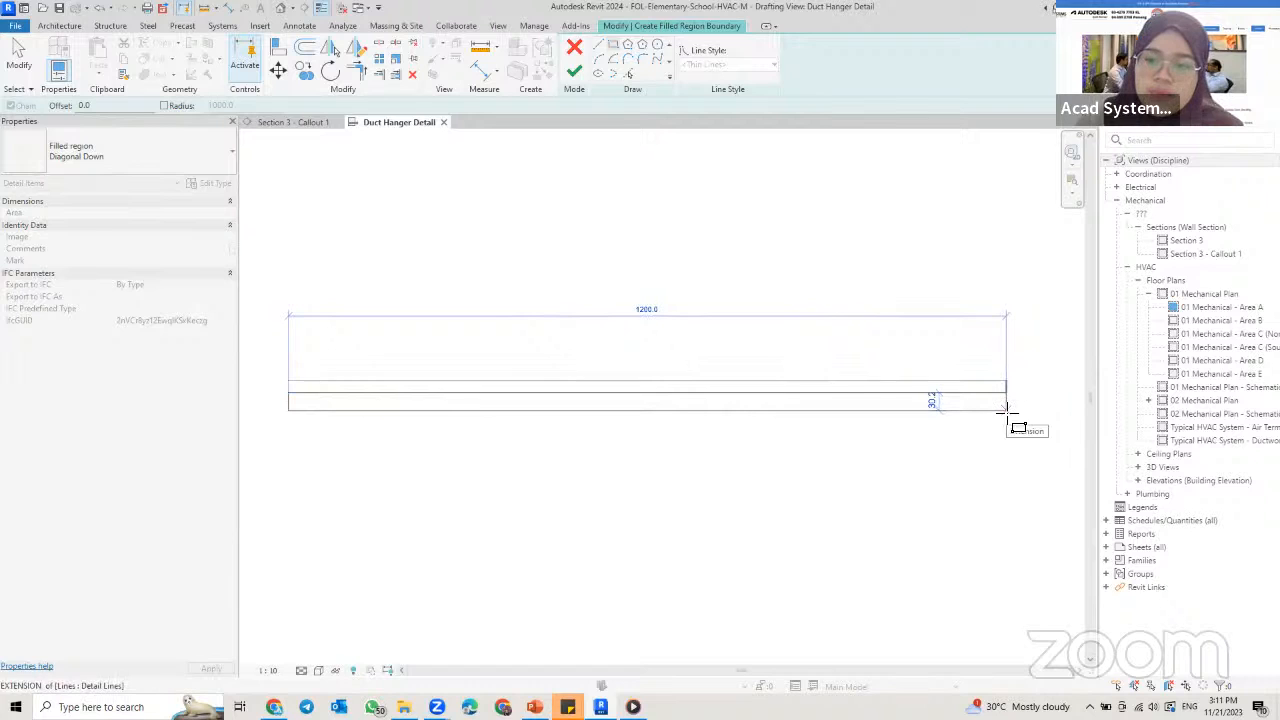
pyautogui.click(1006, 409)
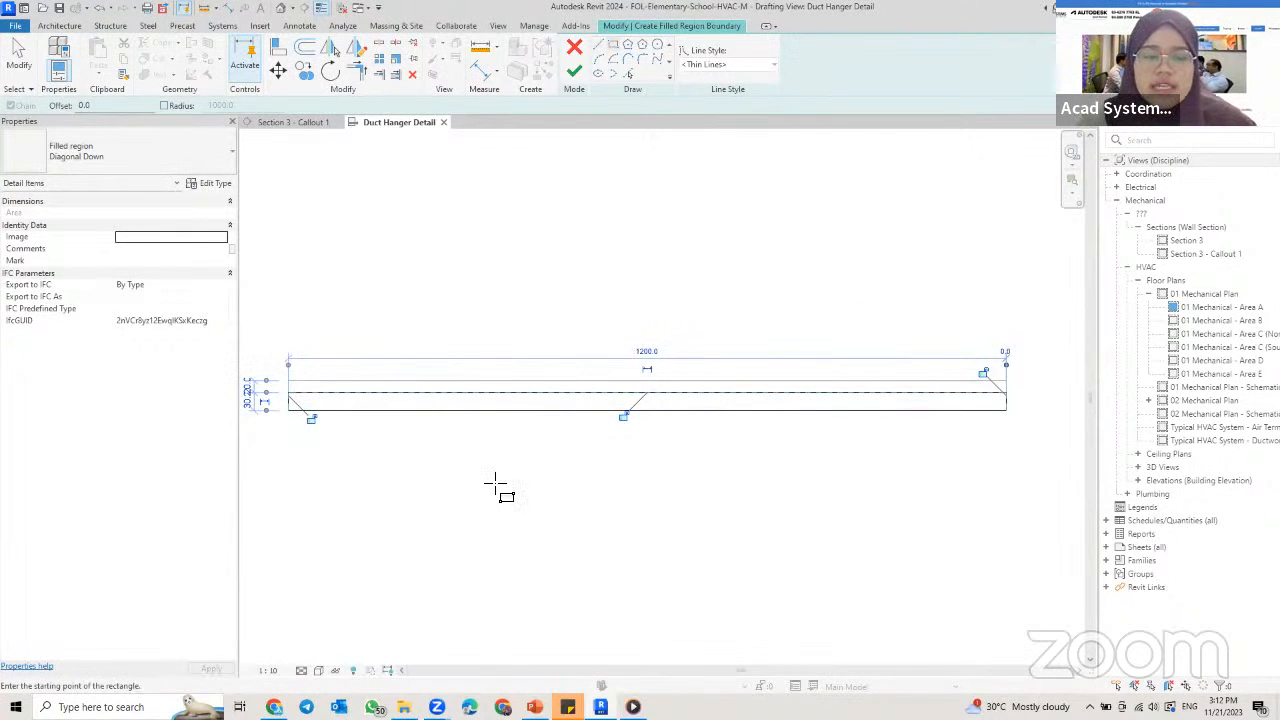
pyautogui.press('Escape')
pyautogui.press('Escape')
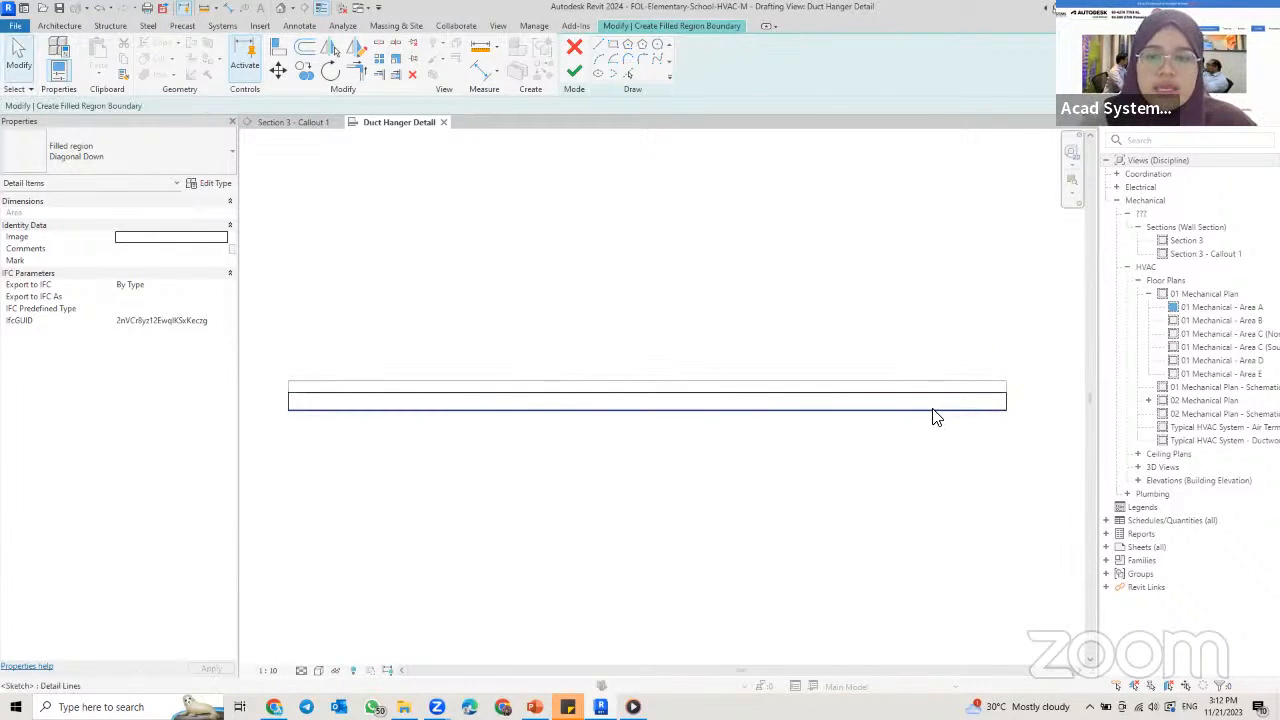
# Step: Set the height of the region boundary to 41 mm and finish the filled region
pyautogui.click(984, 418)
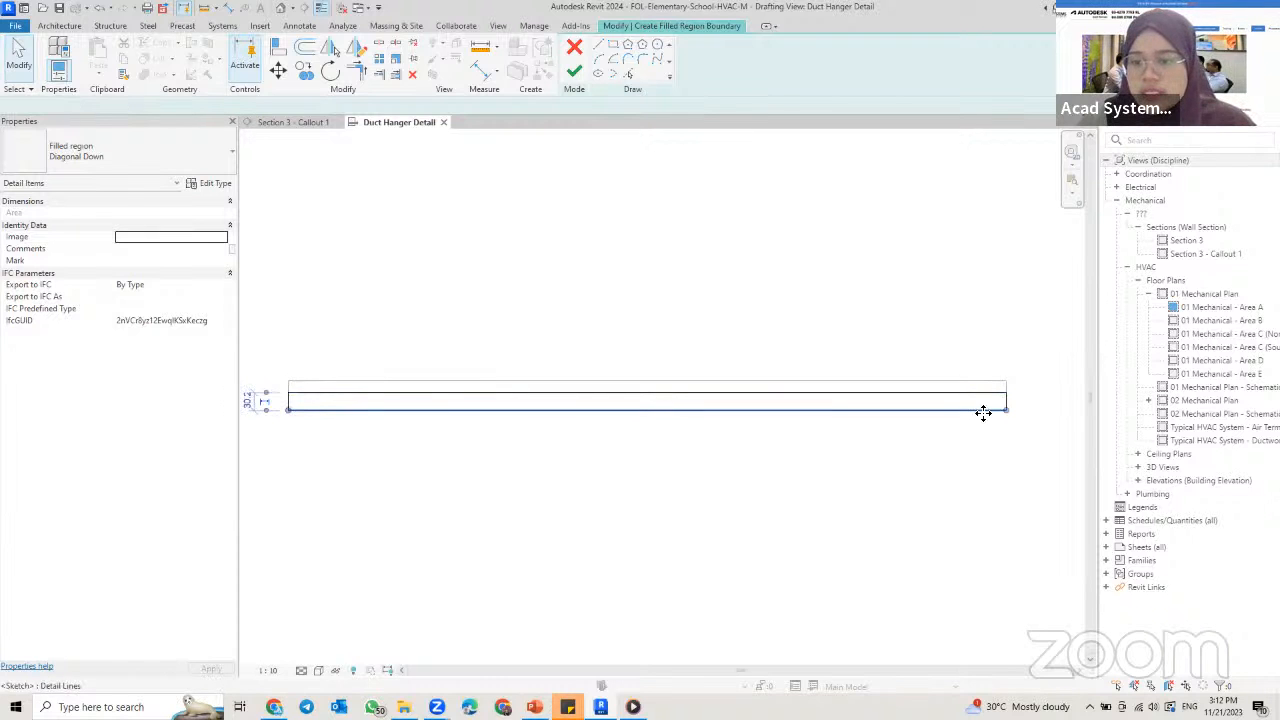
pyautogui.click(250, 401)
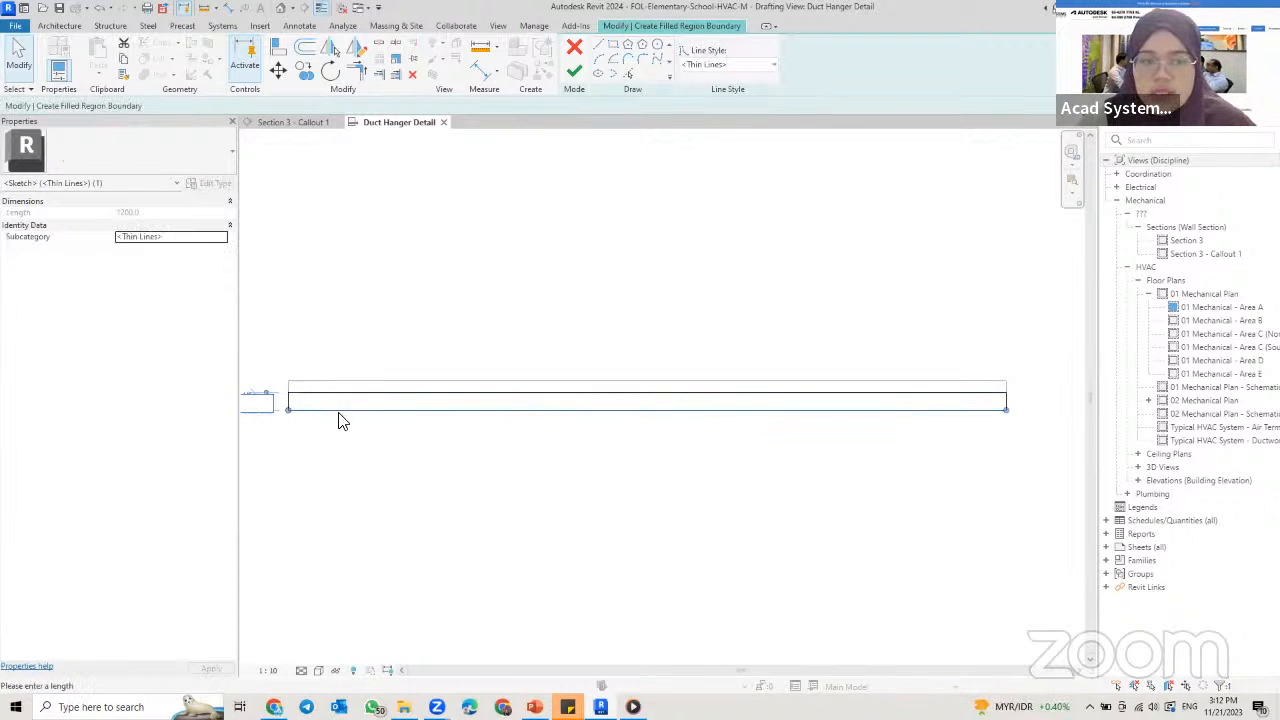
pyautogui.moveTo(263, 451); pyautogui.dragTo(368, 453, button='middle')
pyautogui.write('41')
pyautogui.press('Return')
pyautogui.click(444, 471)
pyautogui.moveTo(482, 409); pyautogui.dragTo(386, 423, button='middle')
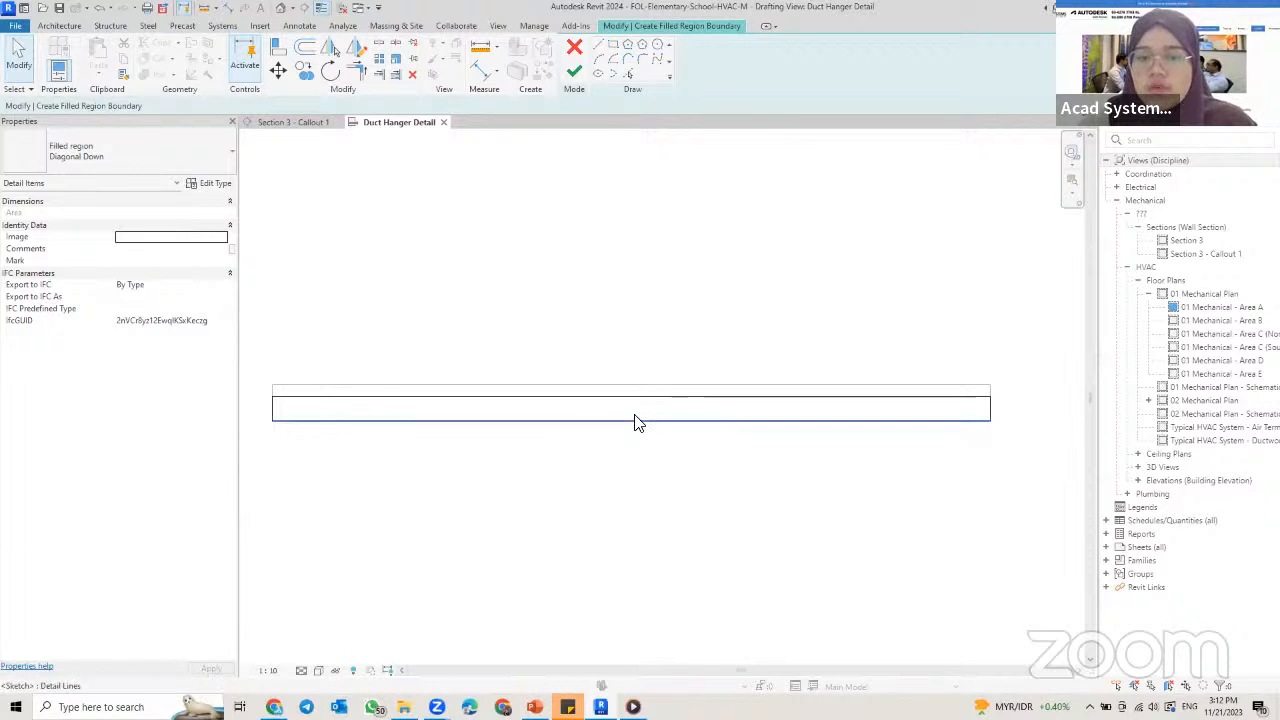
pyautogui.click(583, 75)
pyautogui.click(425, 452)
pyautogui.scroll(1, 461, 441)
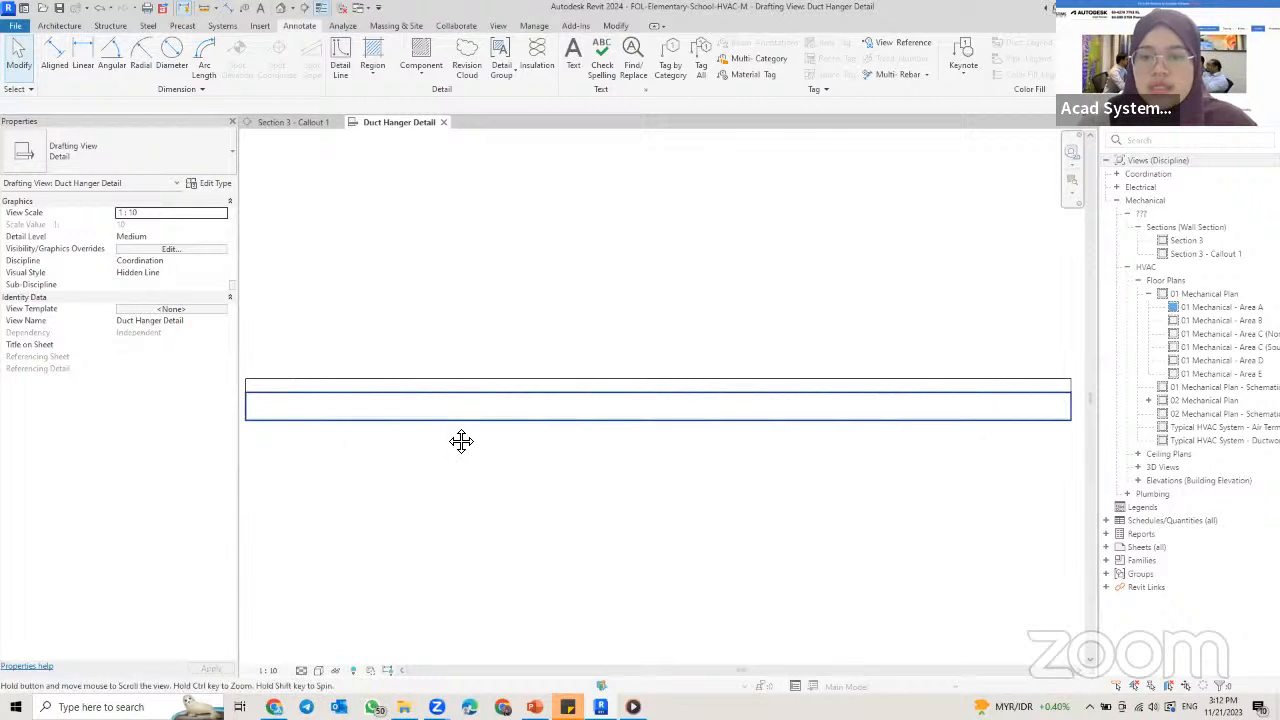
pyautogui.scroll(-1, 409, 380)
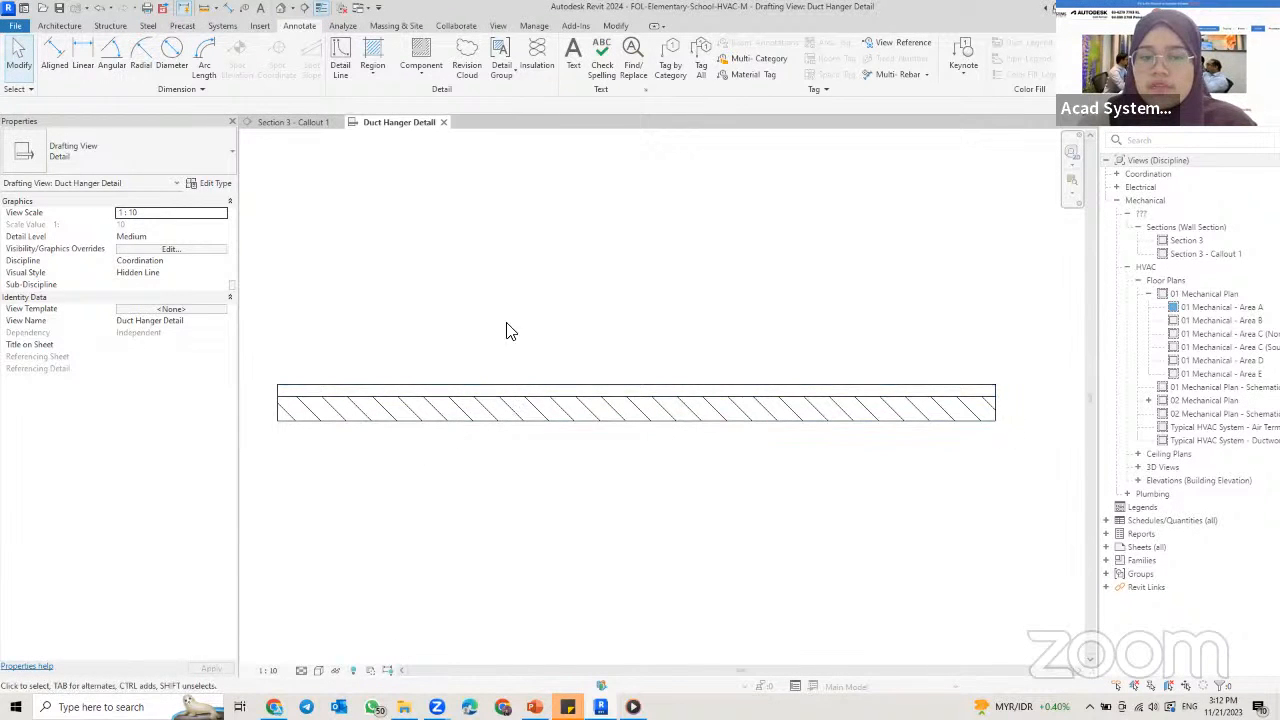
# Step: Start another filled region and duplicate the Diagonal Down type as "Concrete"
pyautogui.scroll(-1, 528, 366)
pyautogui.moveTo(528, 359); pyautogui.dragTo(534, 382, button='middle')
pyautogui.scroll(-1, 534, 382)
pyautogui.moveTo(536, 382); pyautogui.dragTo(557, 486, button='middle')
pyautogui.scroll(-1, 551, 430)
pyautogui.scroll(-1, 570, 450)
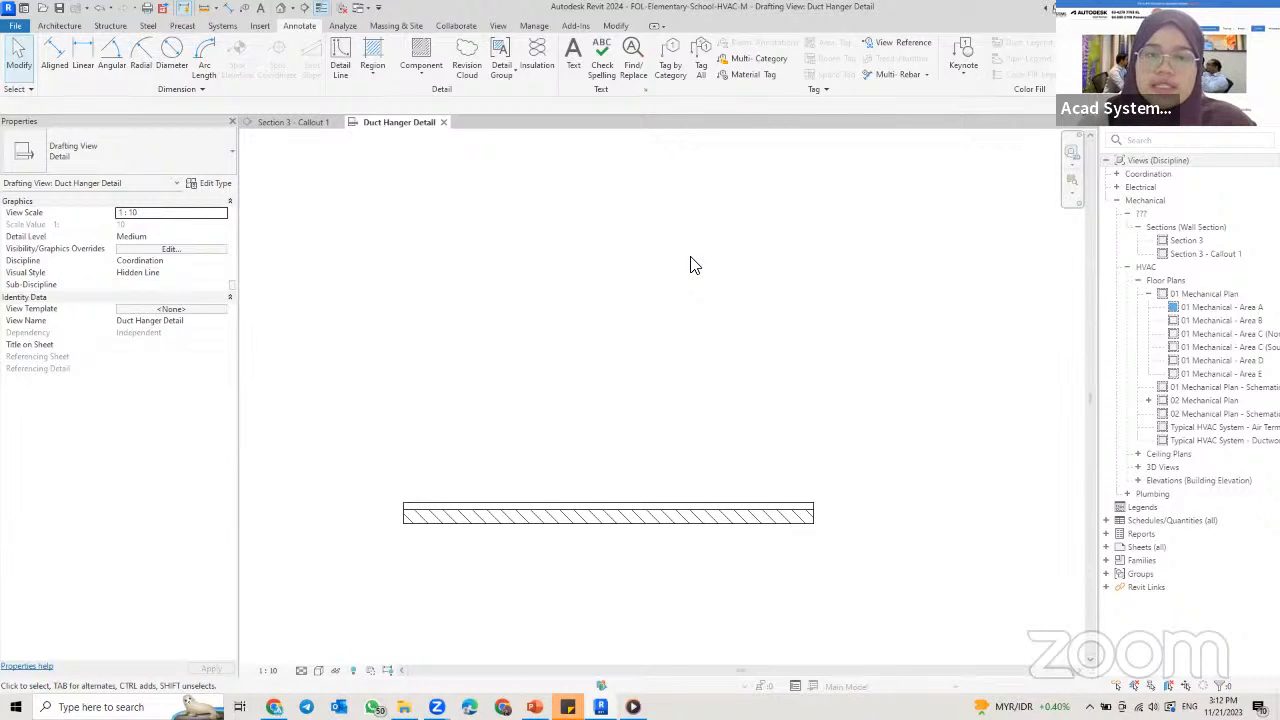
pyautogui.click(372, 55)
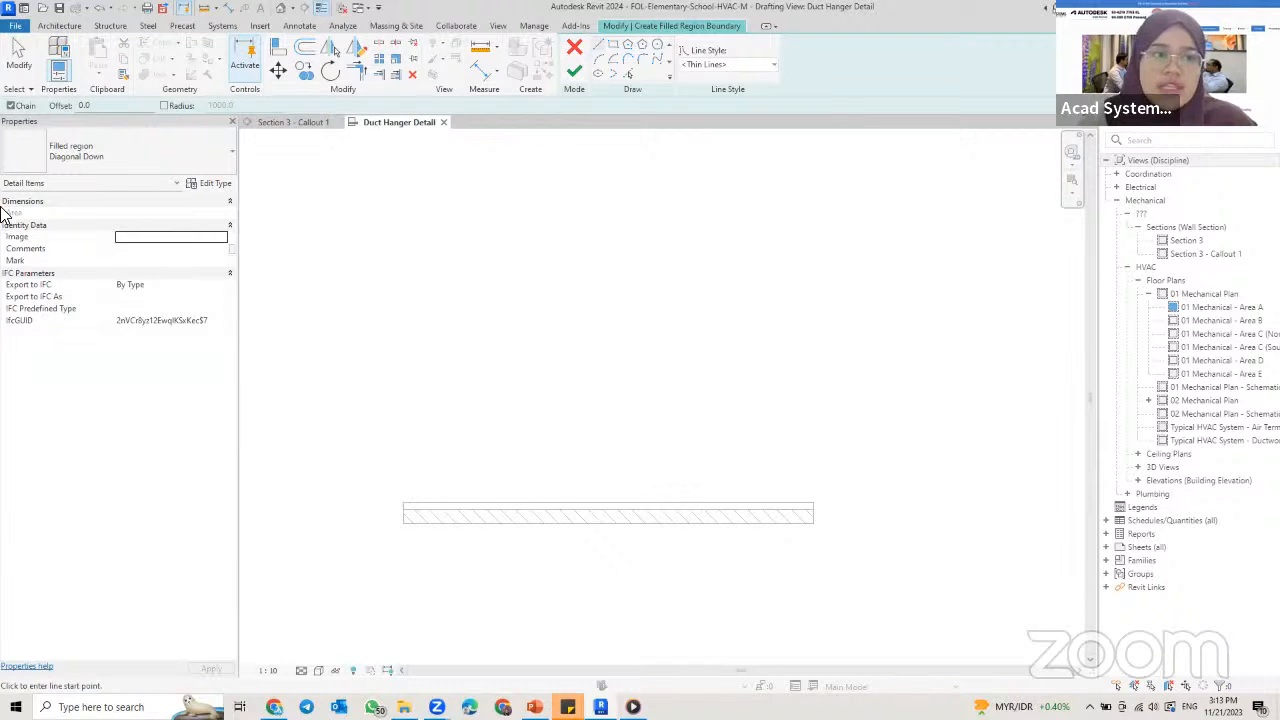
pyautogui.click(187, 187)
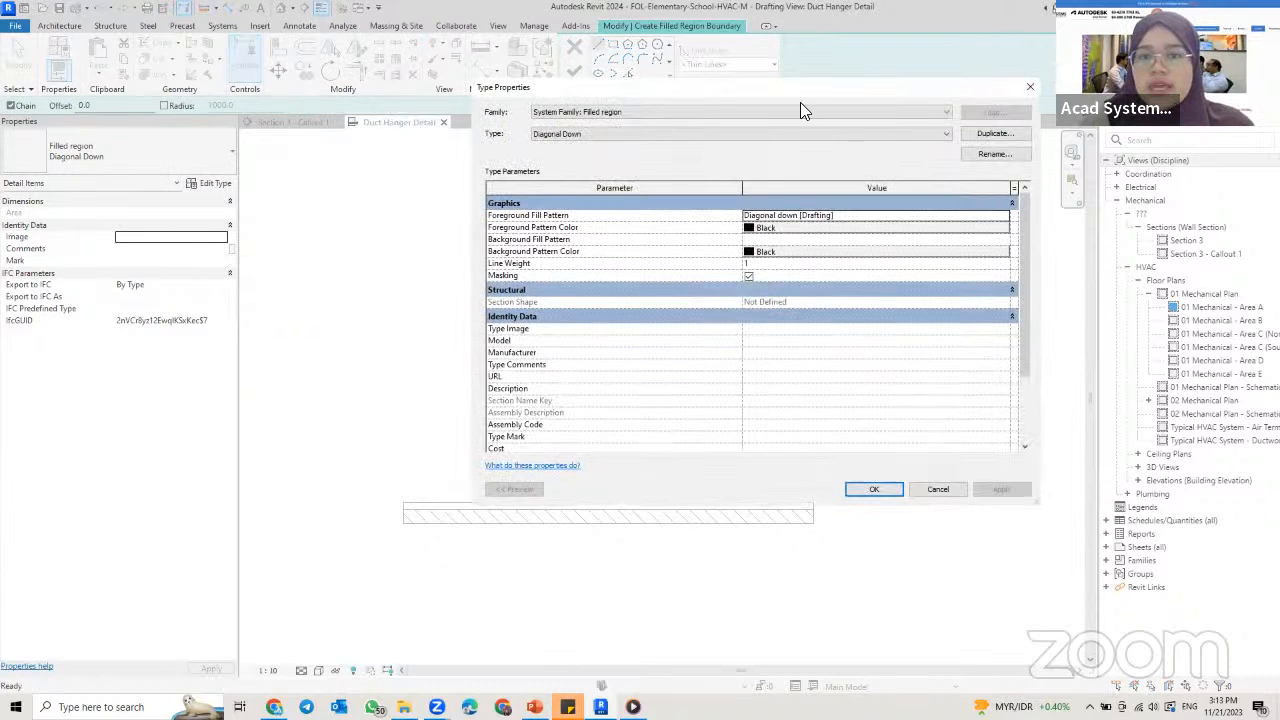
pyautogui.moveTo(800, 110); pyautogui.dragTo(725, 139)
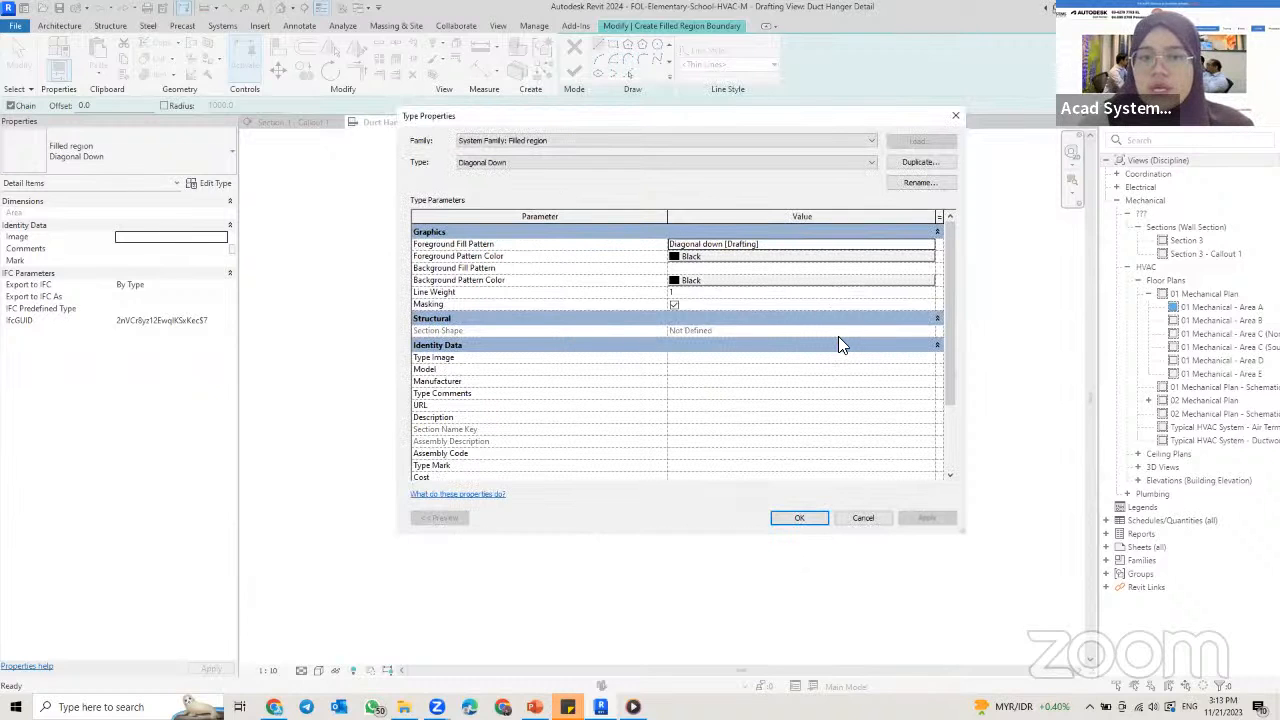
pyautogui.click(916, 162)
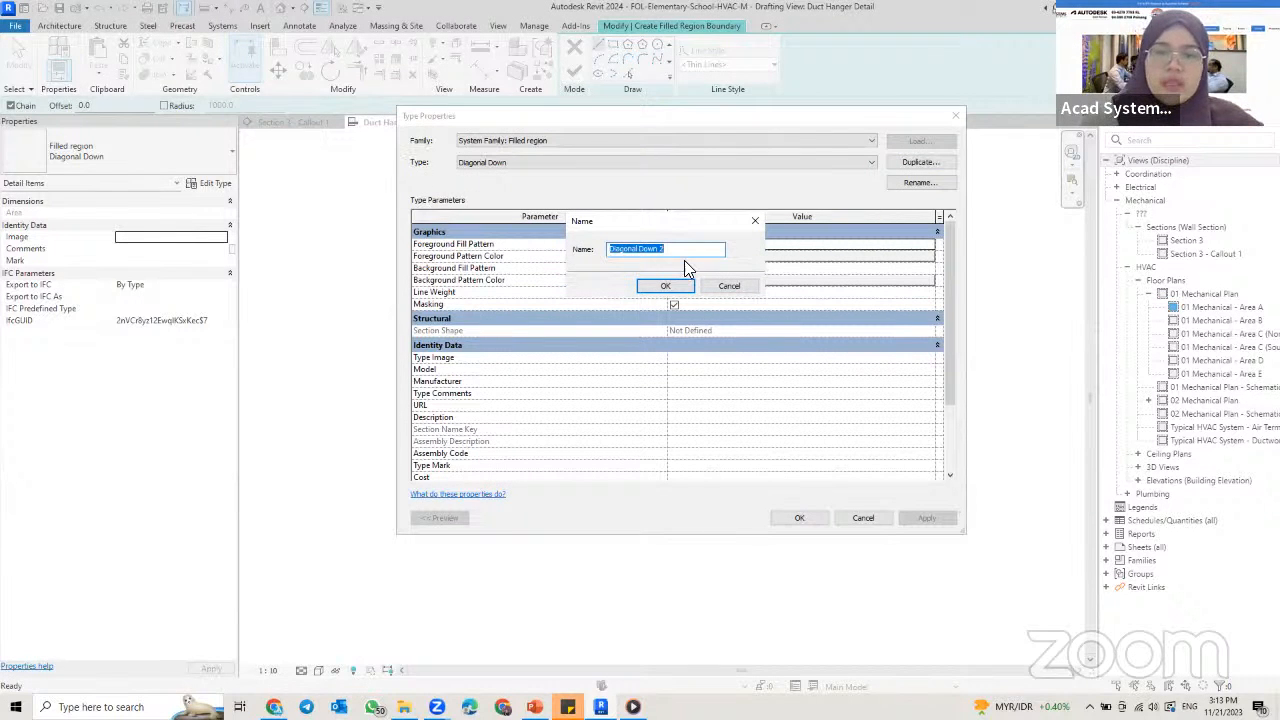
pyautogui.write('Concrete')
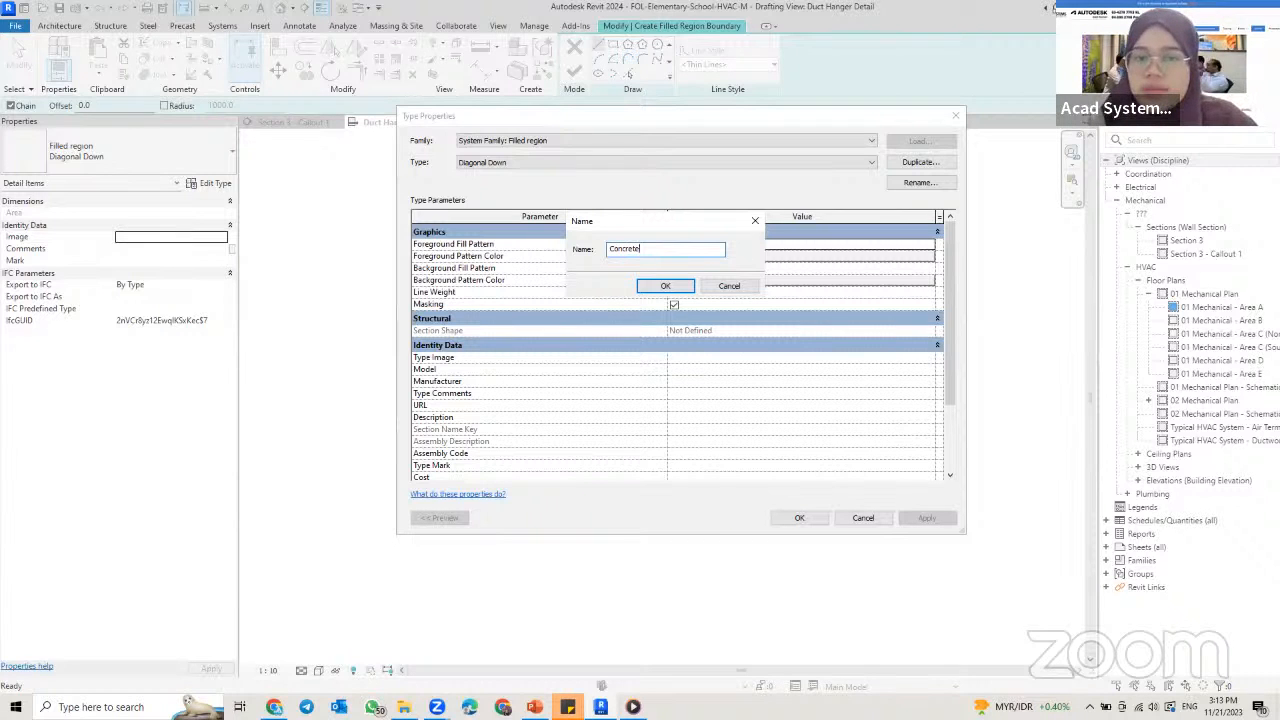
pyautogui.press('Return')
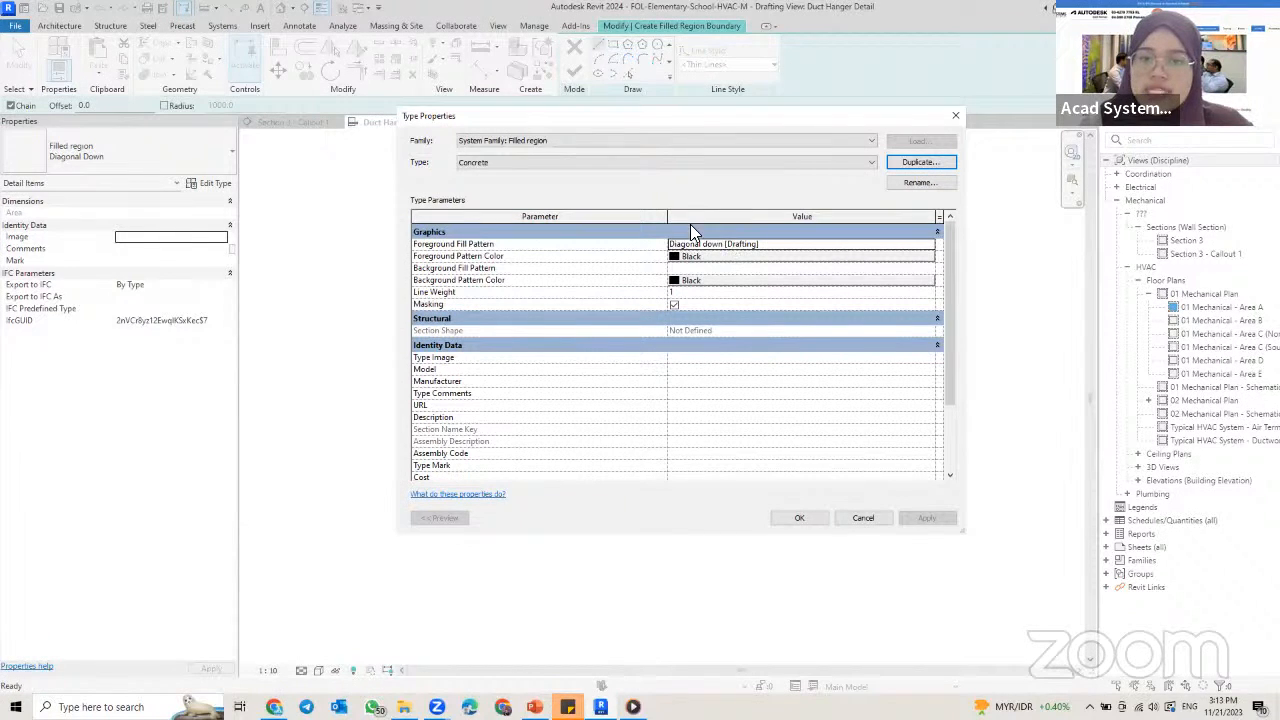
# Step: Choose the Concrete drafting pattern as the foreground fill pattern of the Concrete filled region type
pyautogui.click(755, 244)
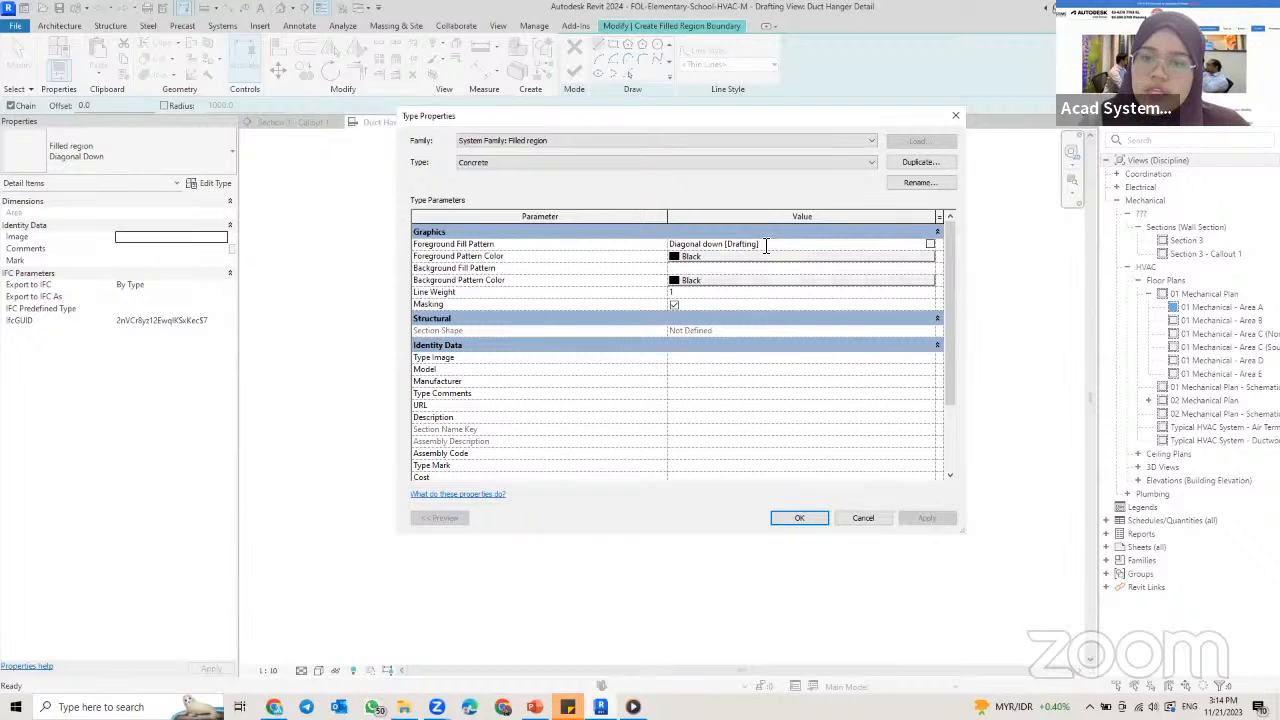
pyautogui.click(931, 247)
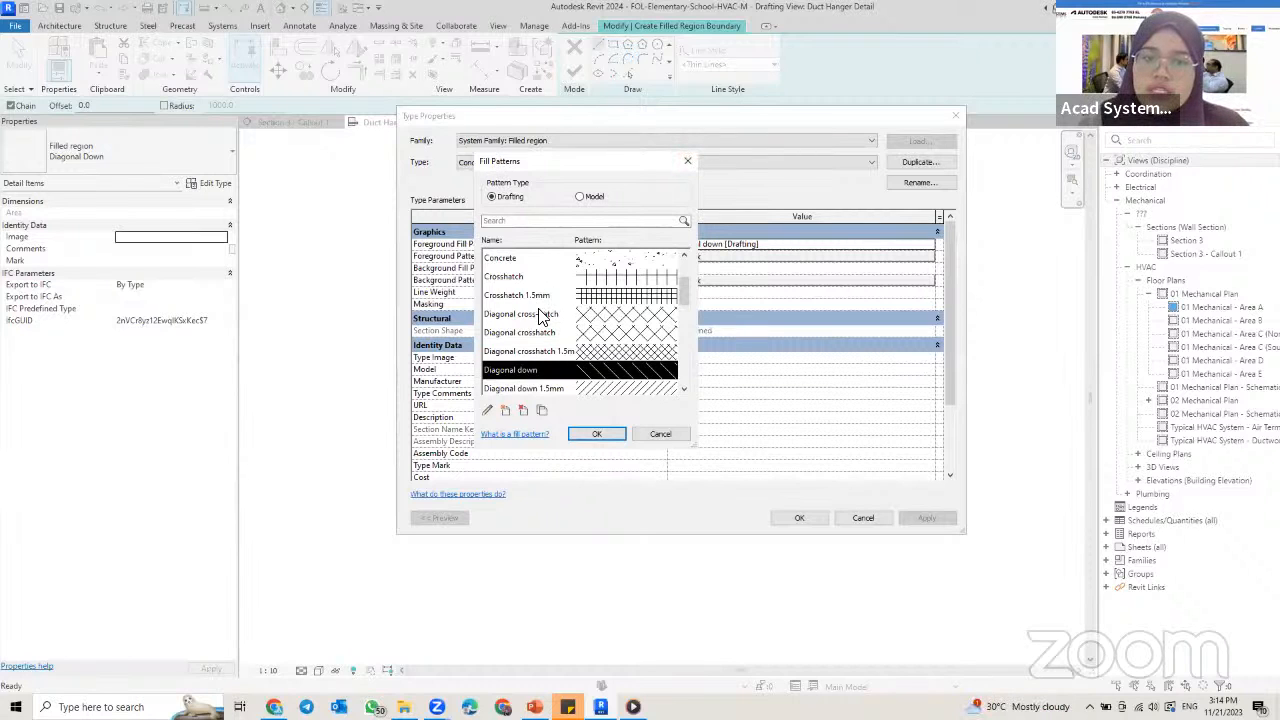
pyautogui.scroll(2, 540, 318)
pyautogui.scroll(-3, 540, 318)
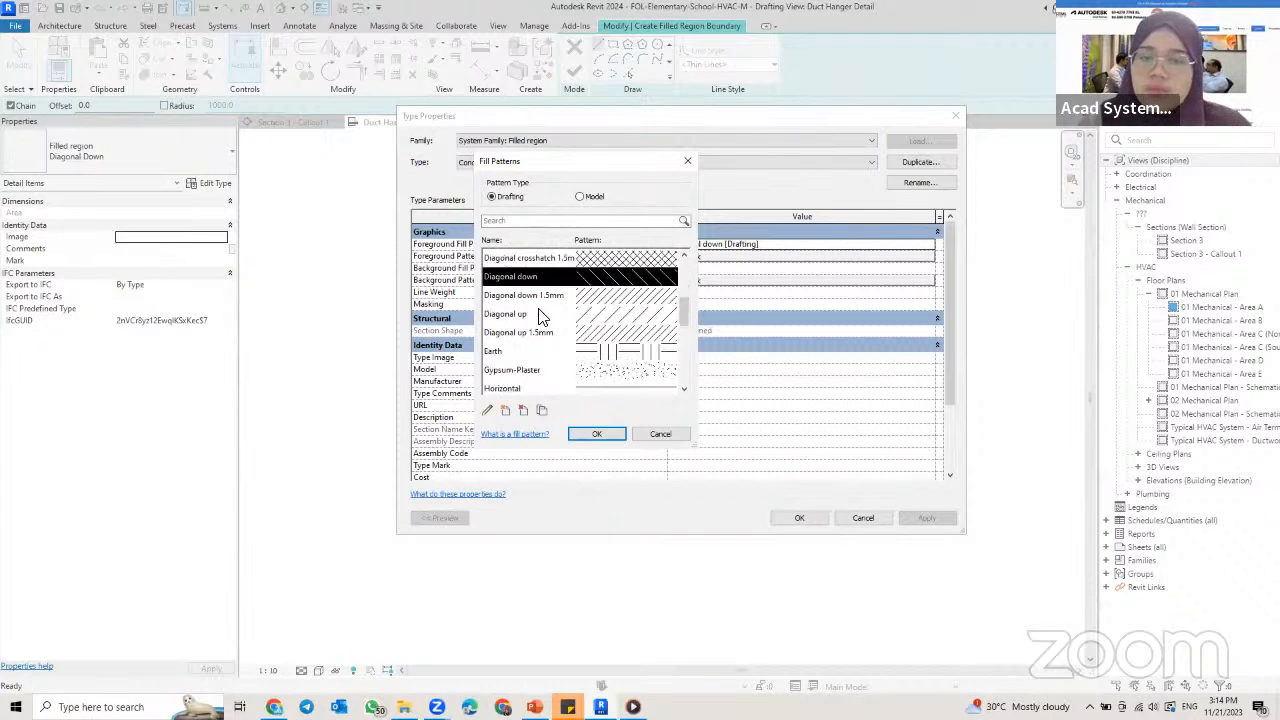
pyautogui.scroll(-2, 540, 318)
pyautogui.scroll(-1, 540, 315)
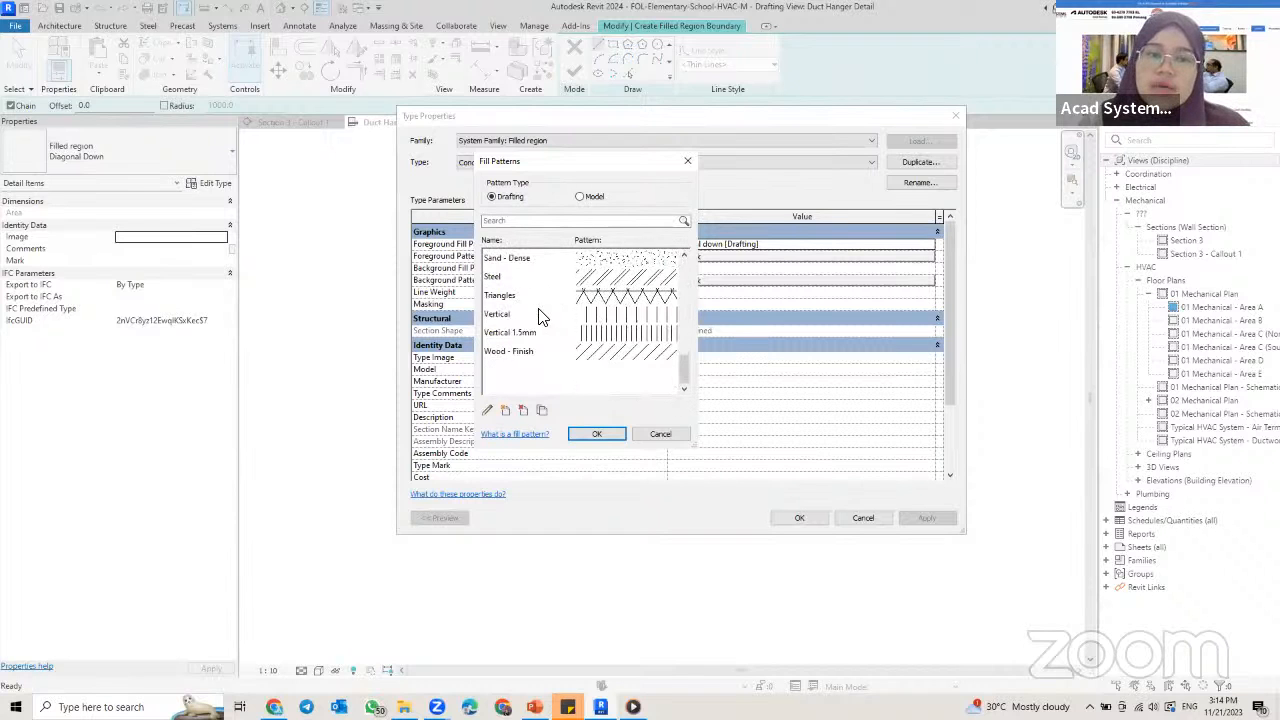
pyautogui.scroll(3, 585, 330)
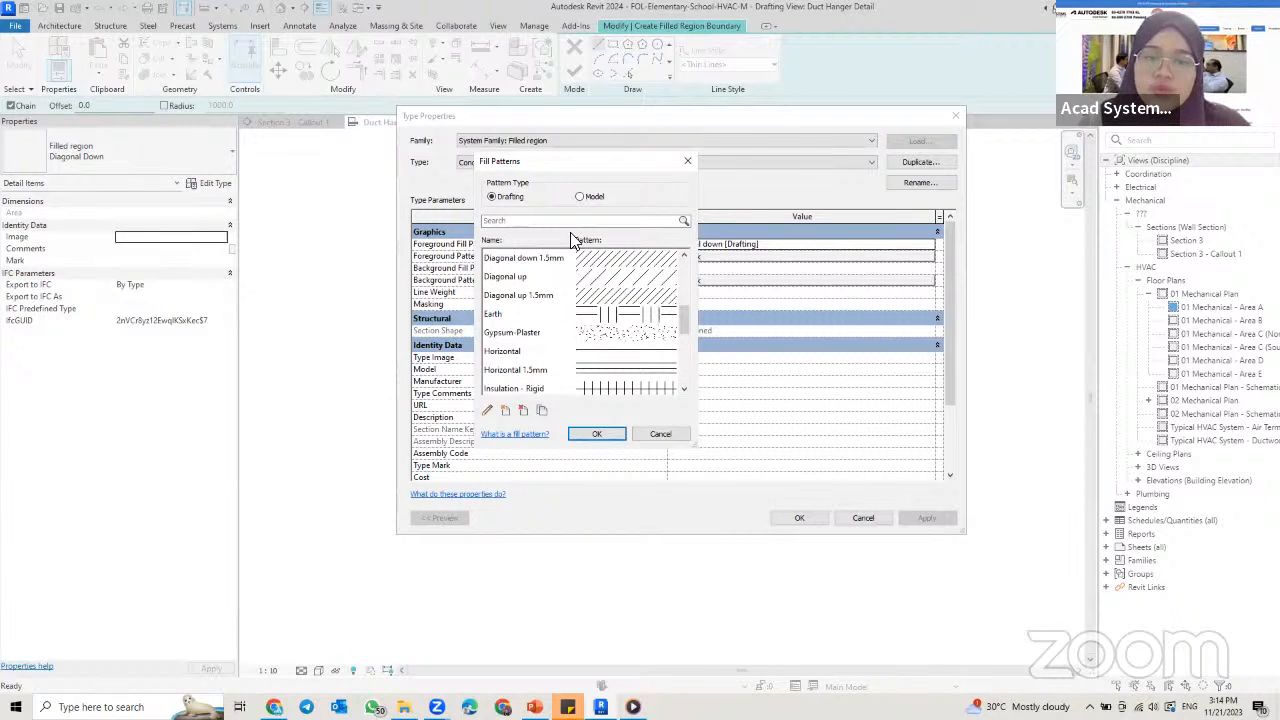
pyautogui.moveTo(576, 171); pyautogui.dragTo(682, 185)
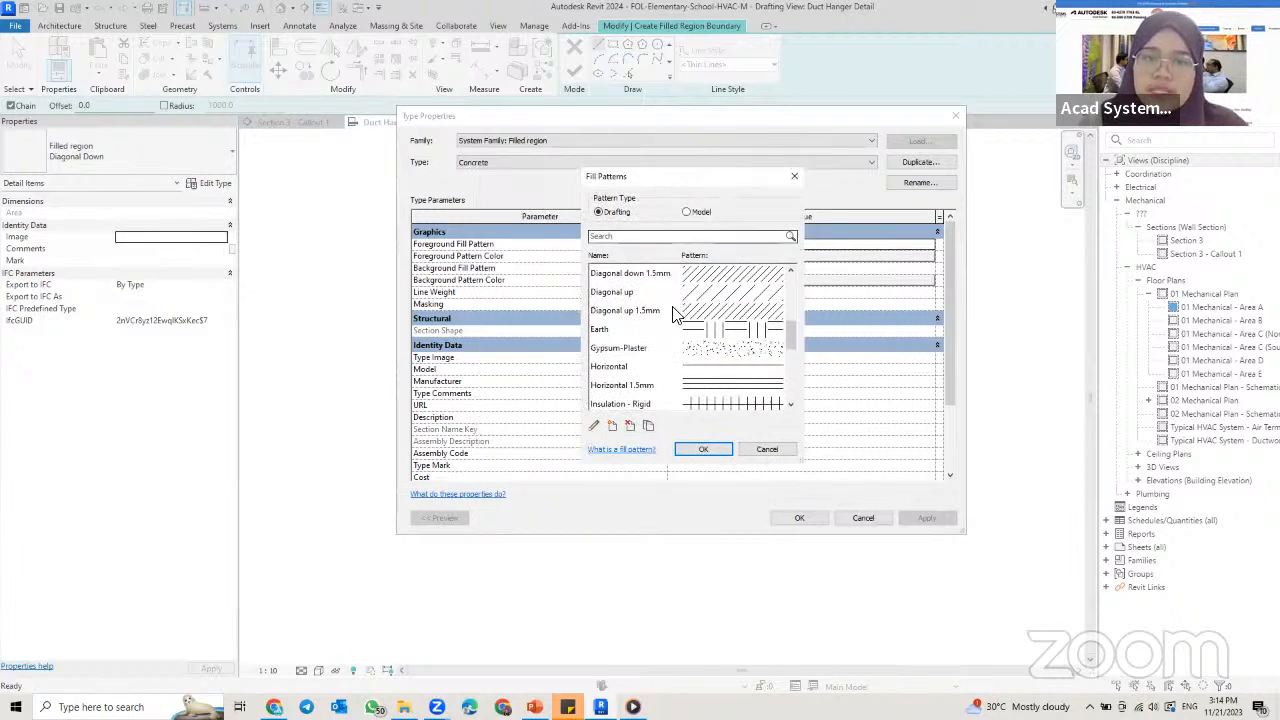
pyautogui.scroll(1, 687, 372)
pyautogui.scroll(1, 687, 372)
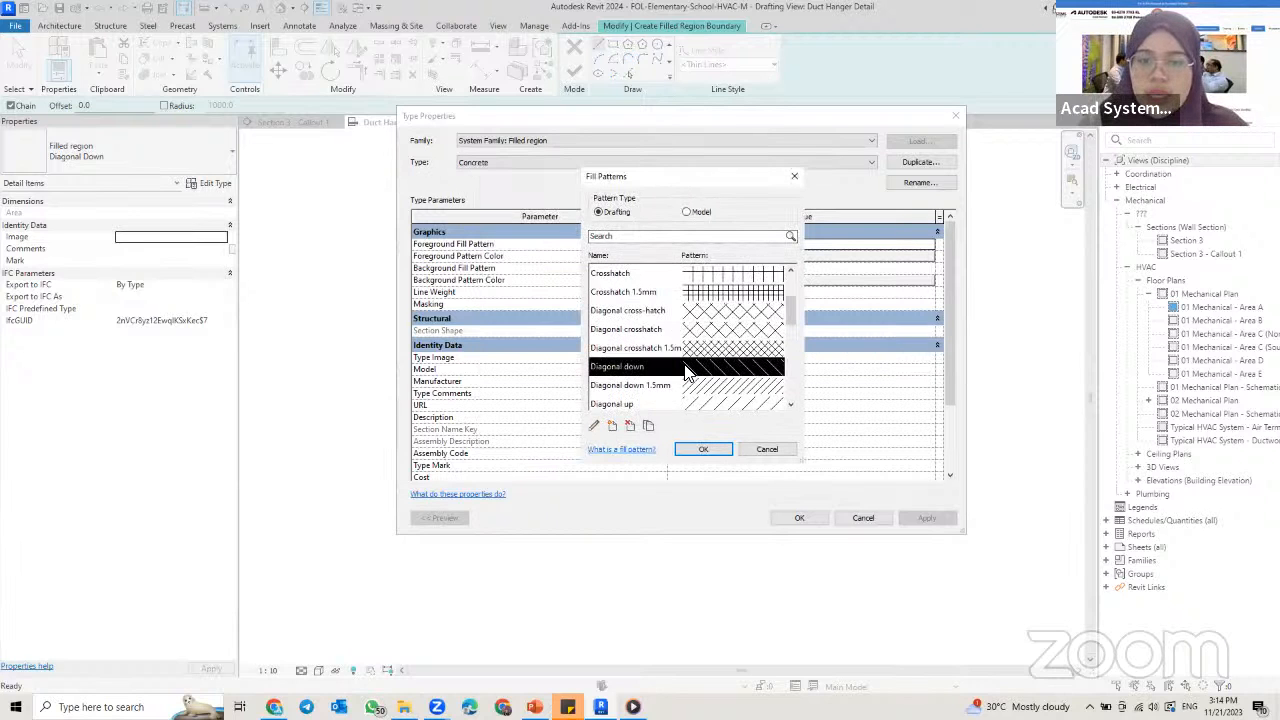
pyautogui.scroll(1, 670, 368)
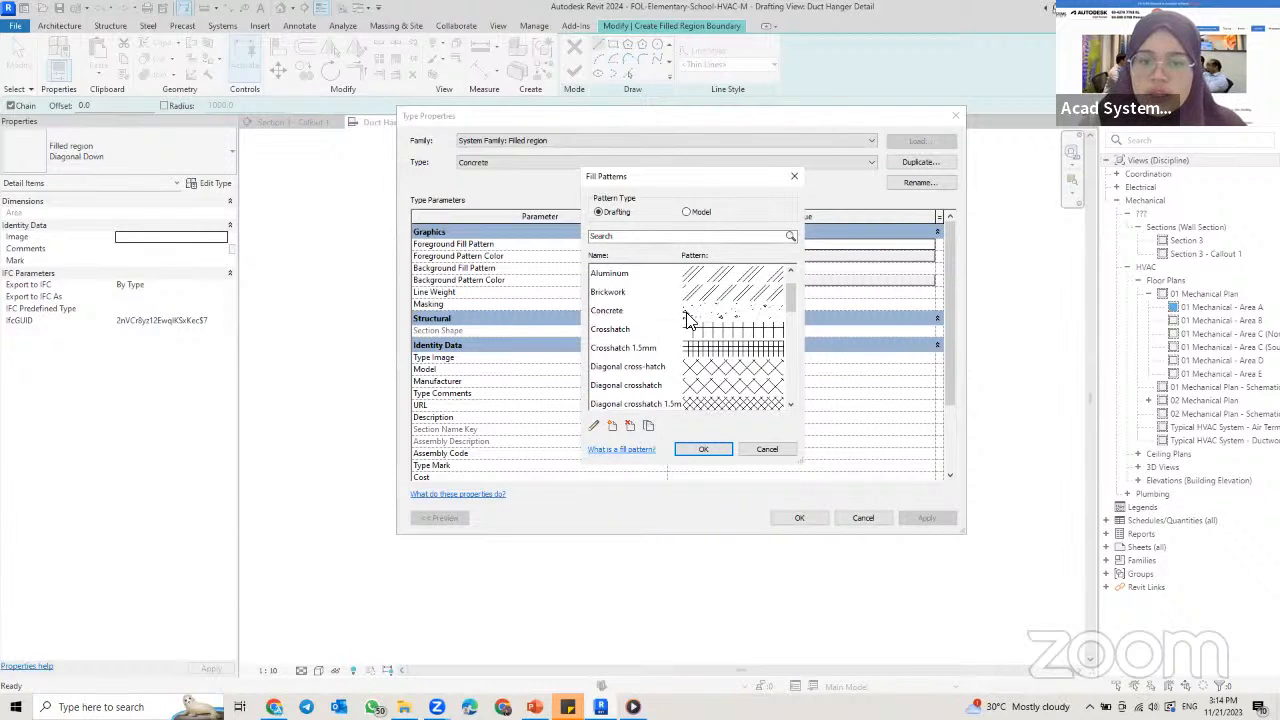
pyautogui.click(666, 314)
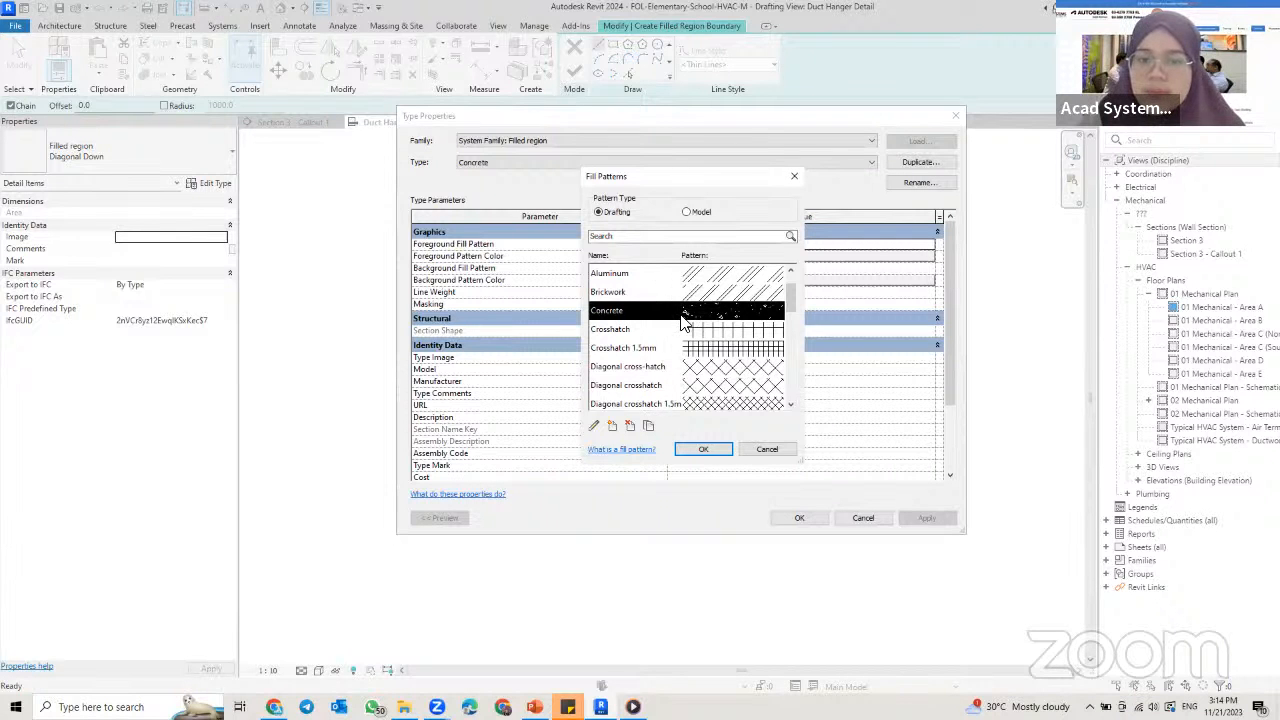
# Step: Set the Concrete fill pattern's import scale to 3 and apply the pattern to the region type
pyautogui.click(596, 427)
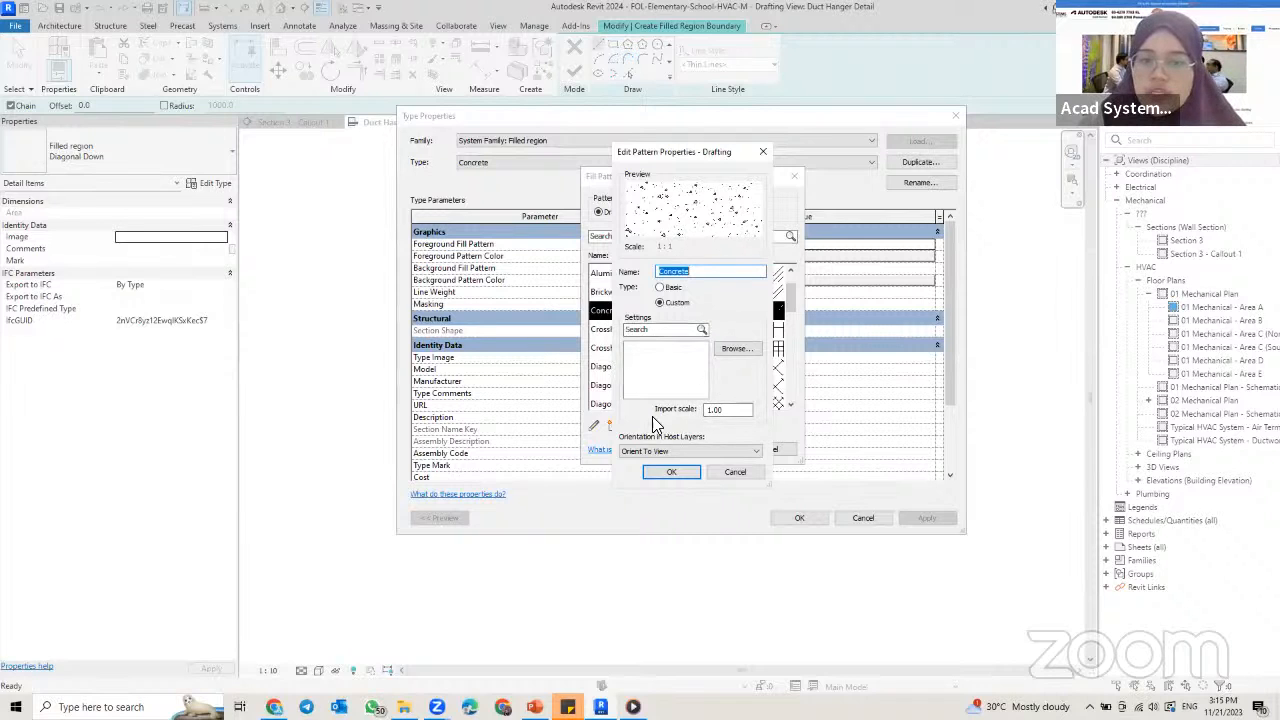
pyautogui.doubleClick(716, 409)
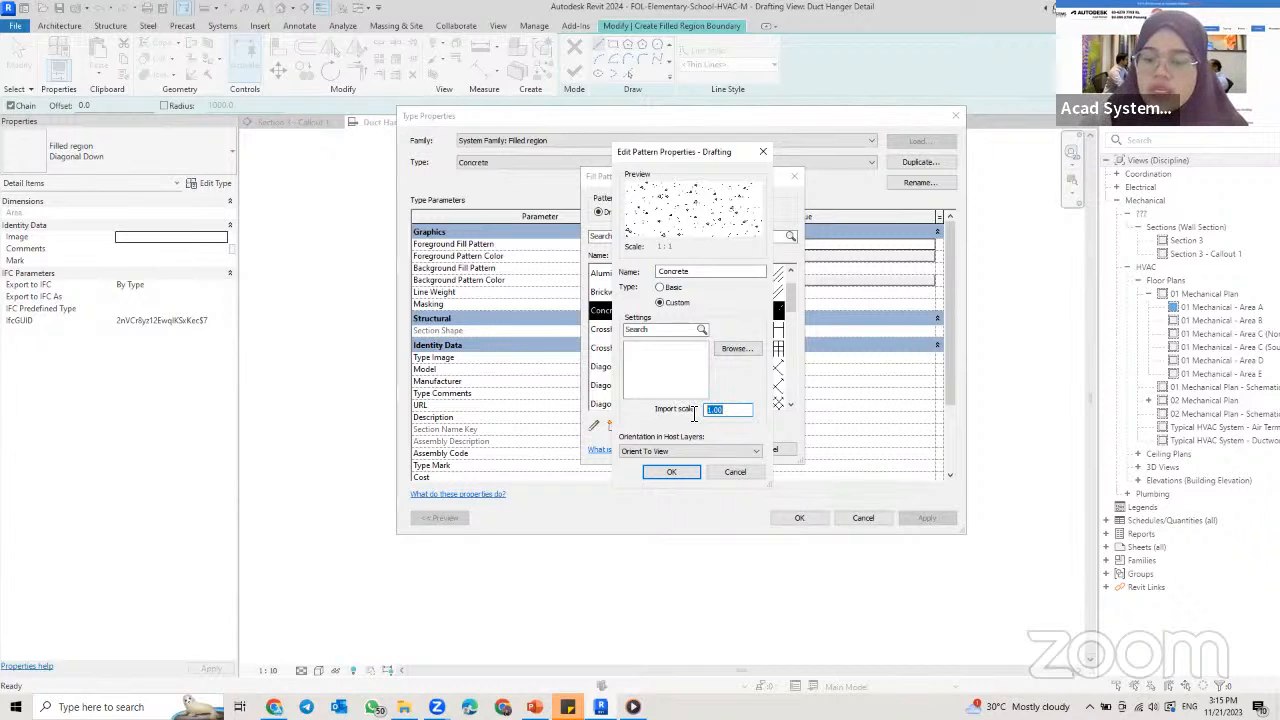
pyautogui.write('3')
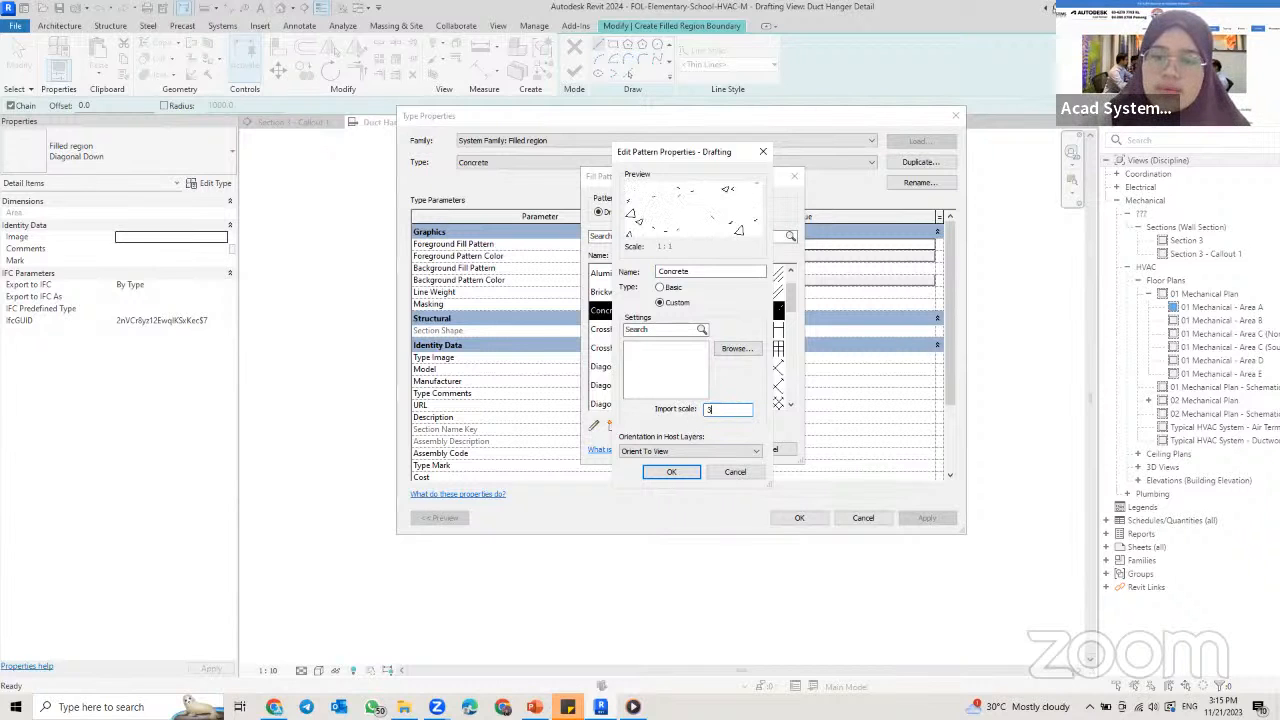
pyautogui.click(690, 470)
pyautogui.click(705, 452)
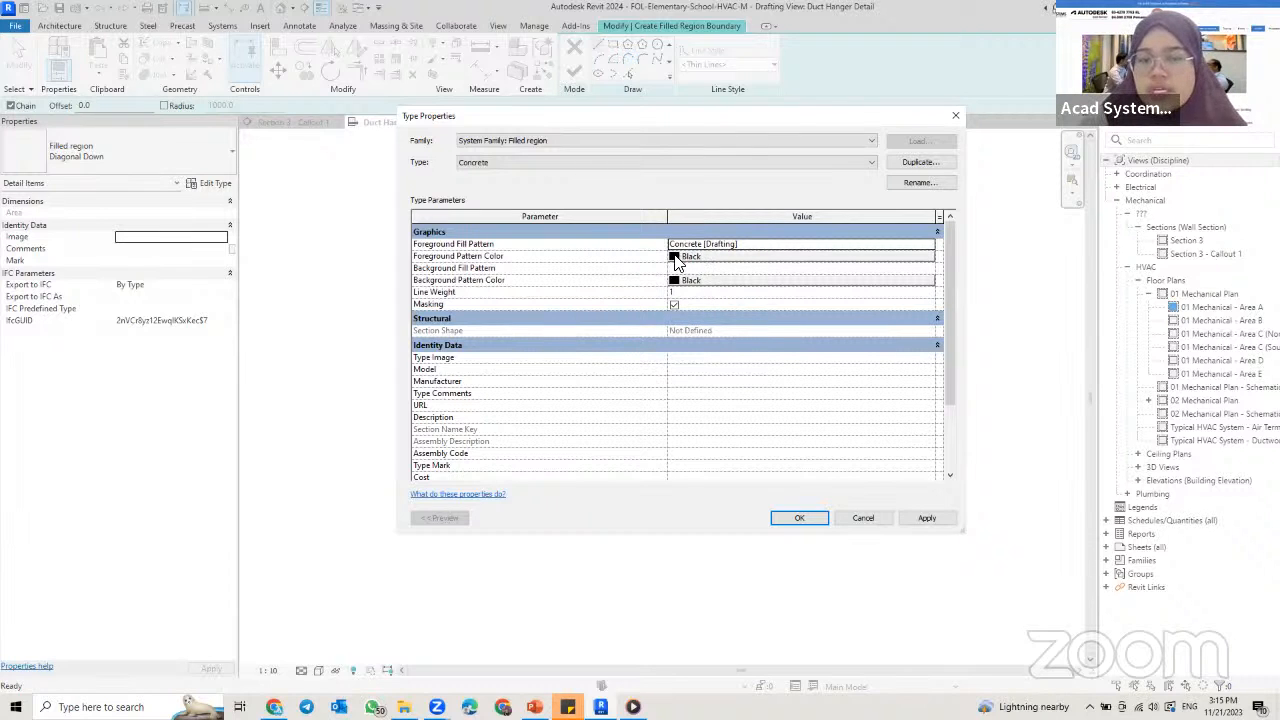
# Step: Set the Concrete type's foreground pattern color to Blue and accept the type properties
pyautogui.click(683, 113)
pyautogui.click(669, 305)
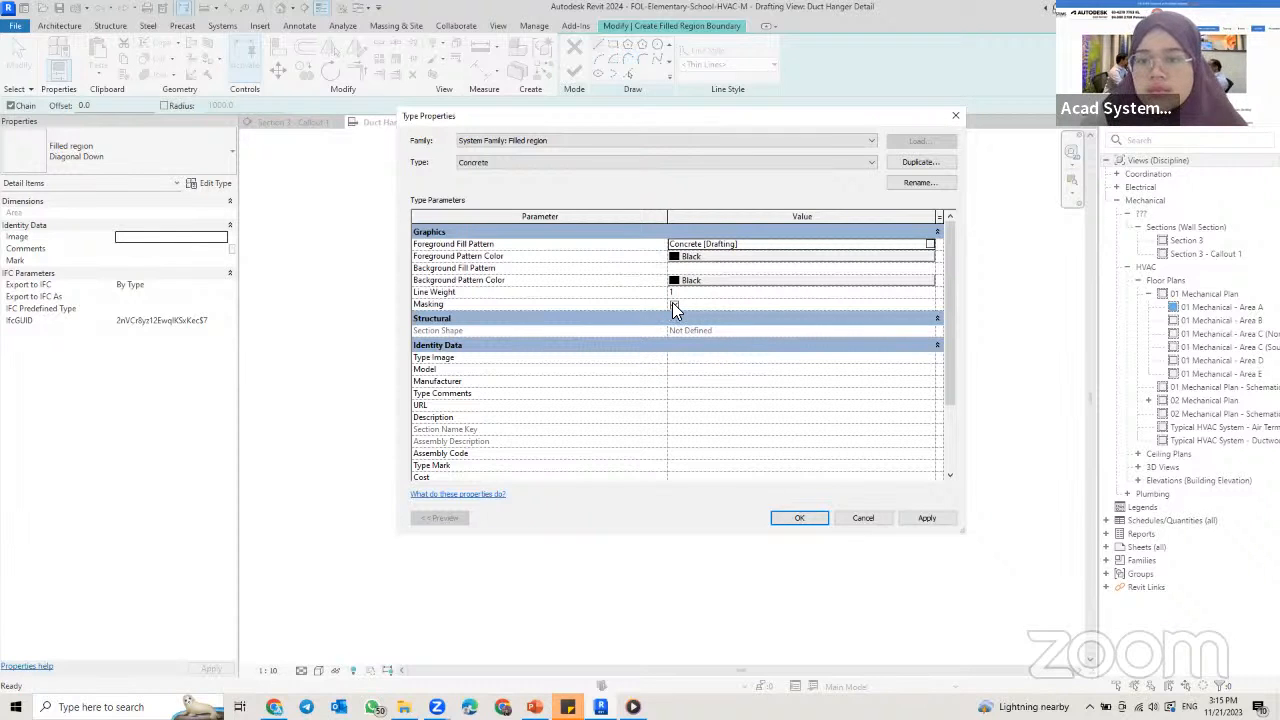
pyautogui.click(673, 303)
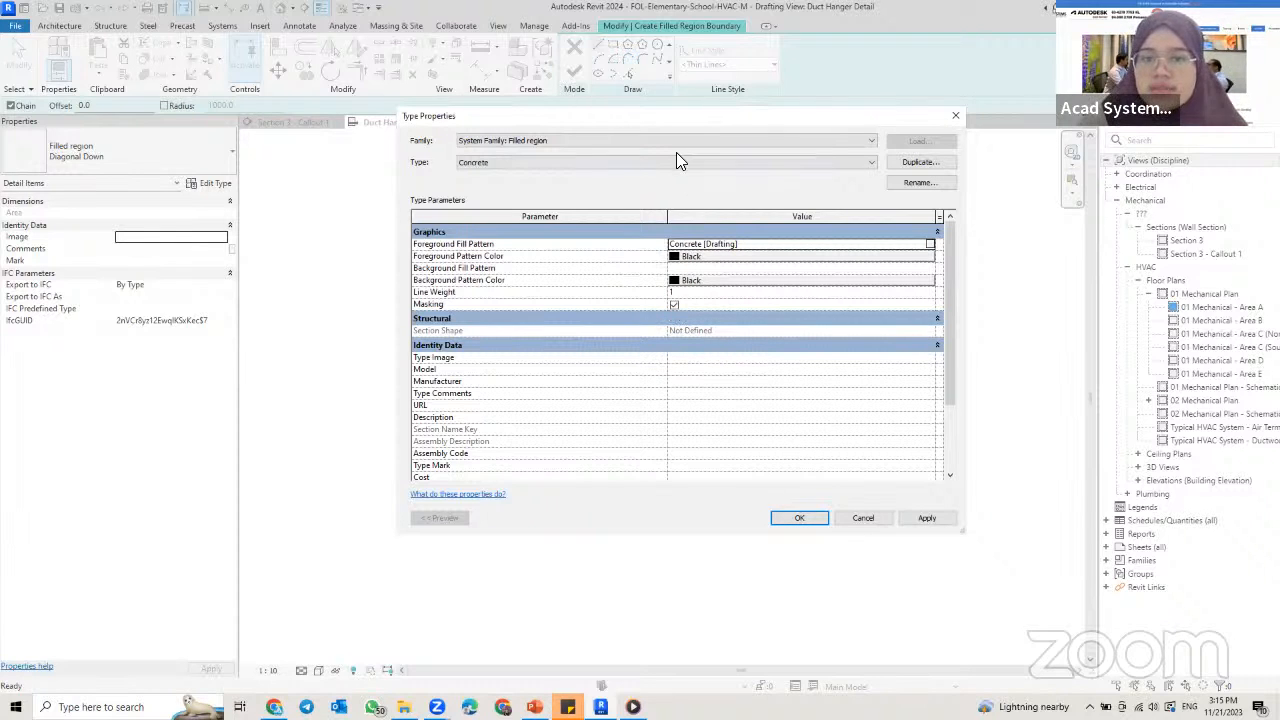
pyautogui.click(689, 258)
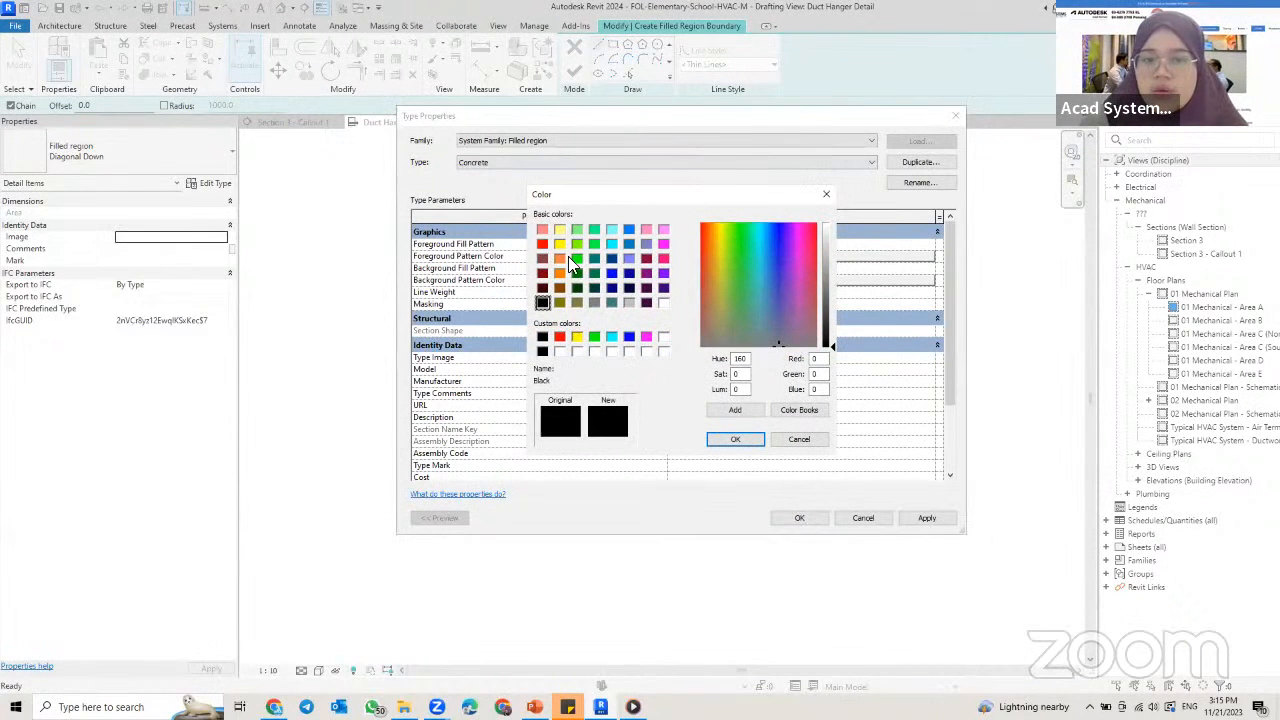
pyautogui.click(611, 273)
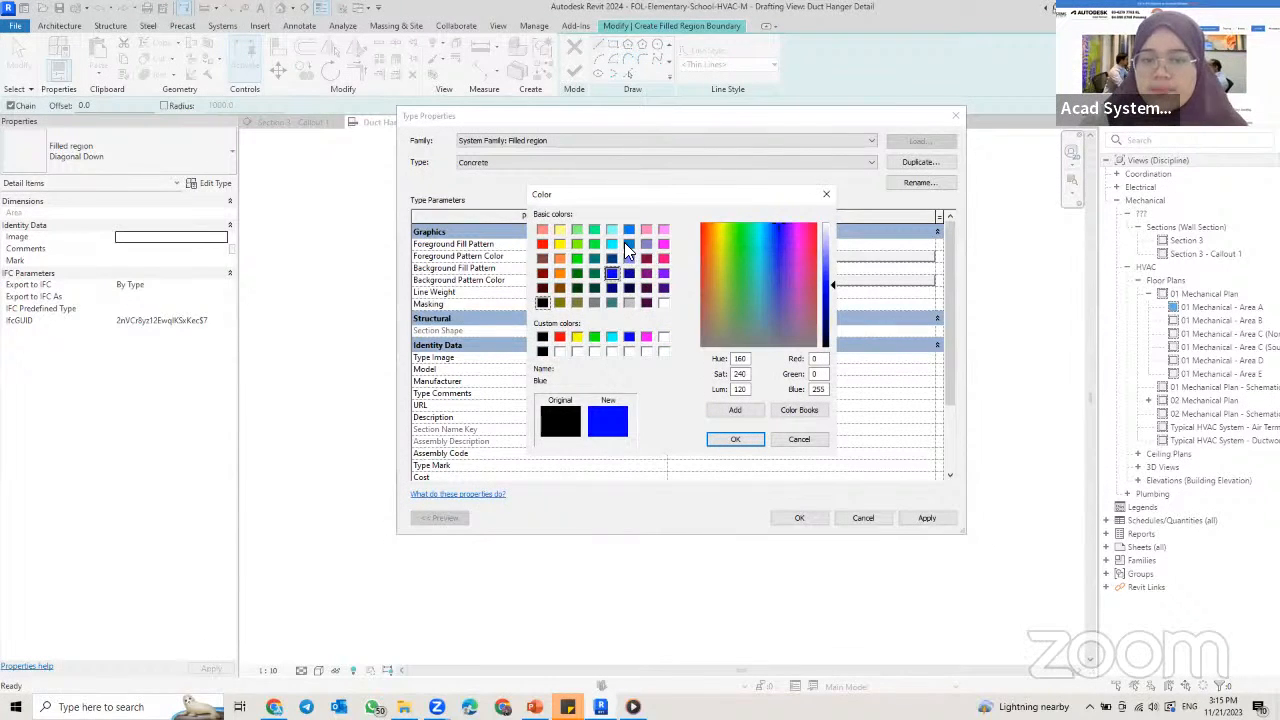
pyautogui.click(735, 439)
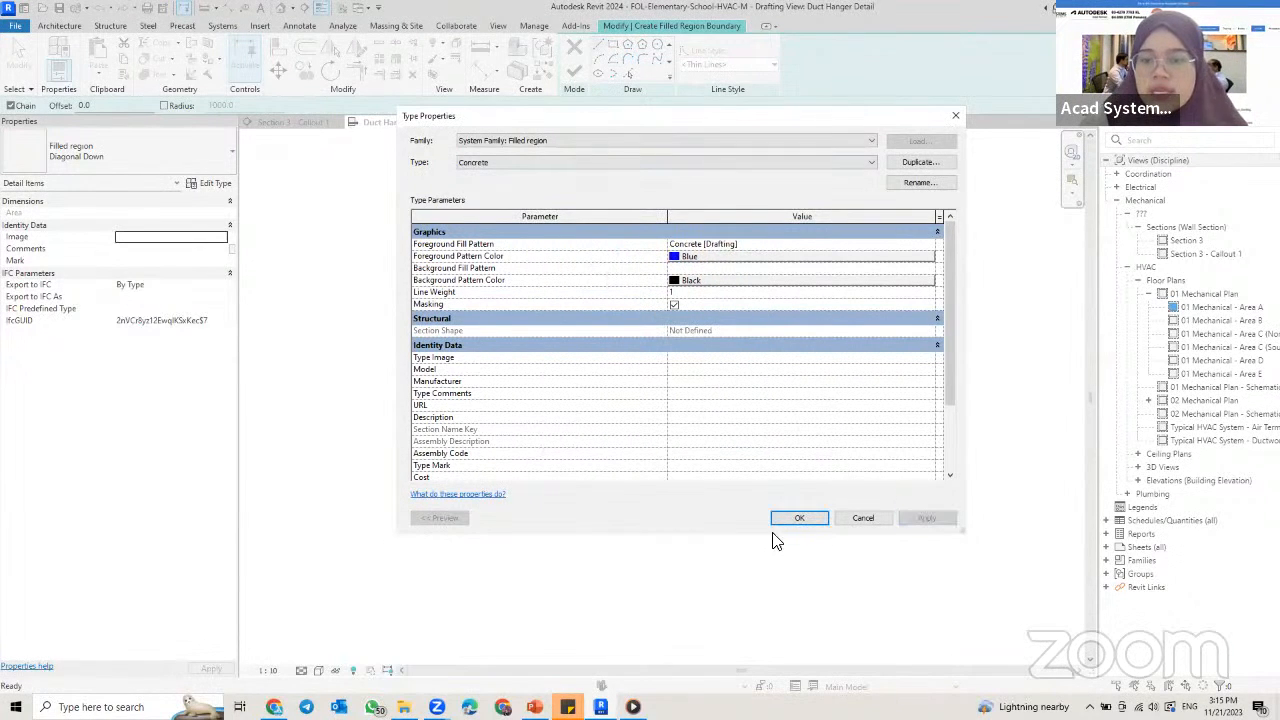
pyautogui.click(797, 515)
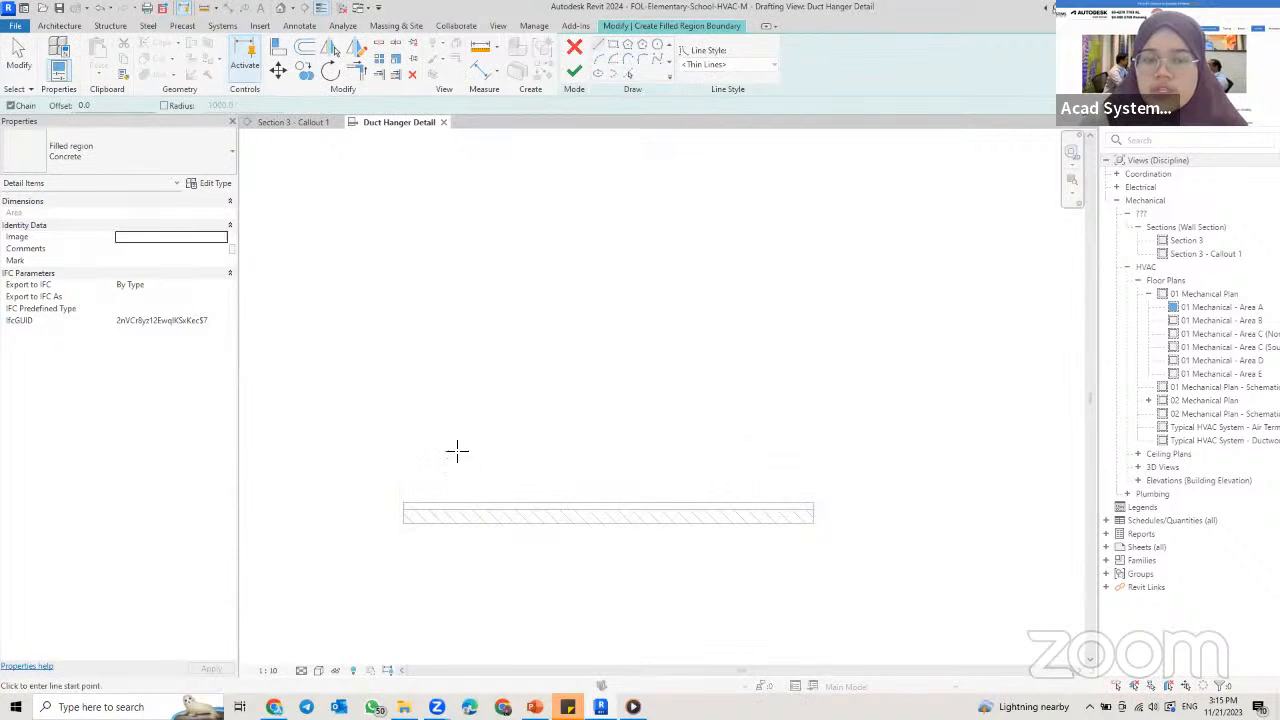
# Step: Sketch a 1200 mm horizontal boundary line well above the hatched strip, aligned with both of its ends
pyautogui.moveTo(445, 286); pyautogui.dragTo(503, 302, button='middle')
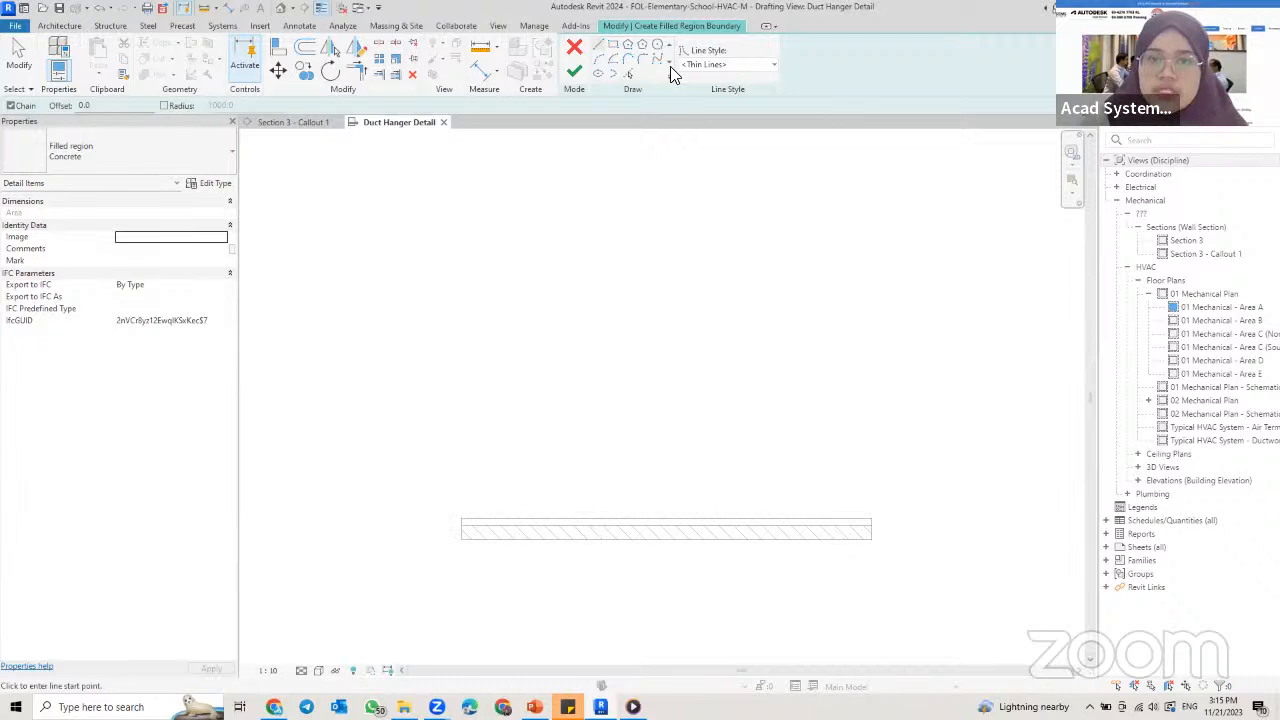
pyautogui.click(461, 521)
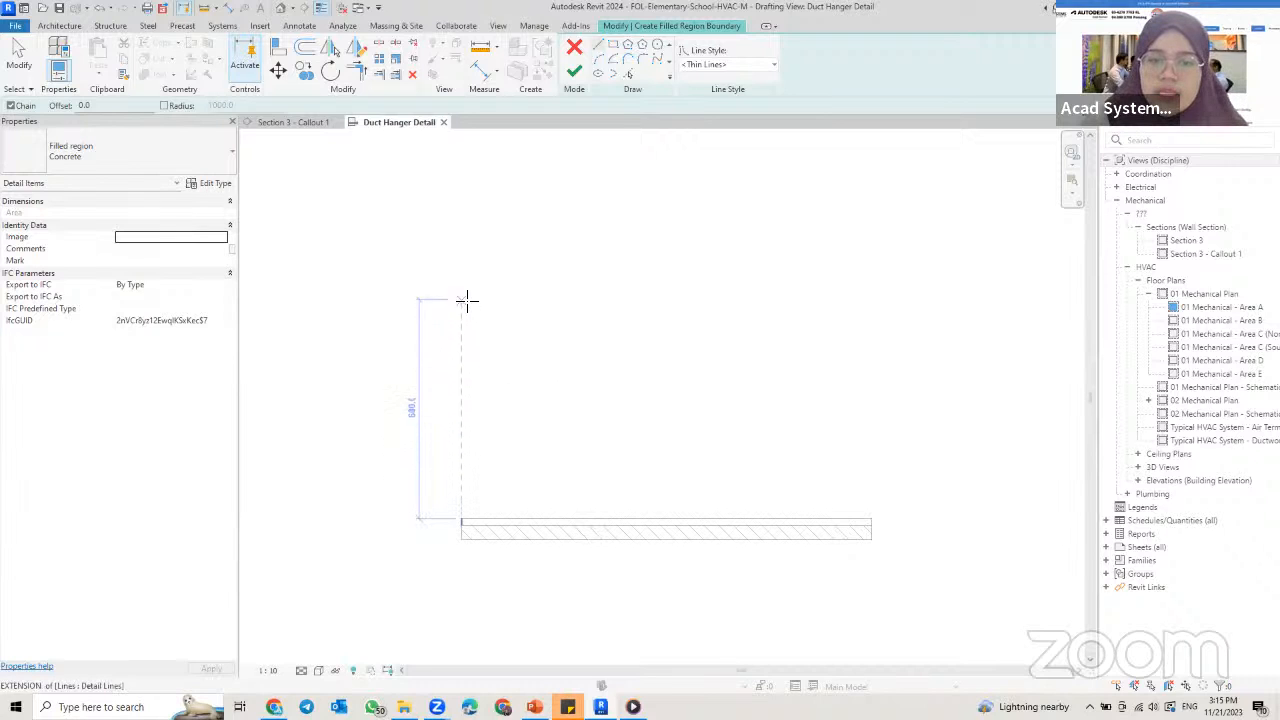
pyautogui.click(461, 538)
pyautogui.click(871, 538)
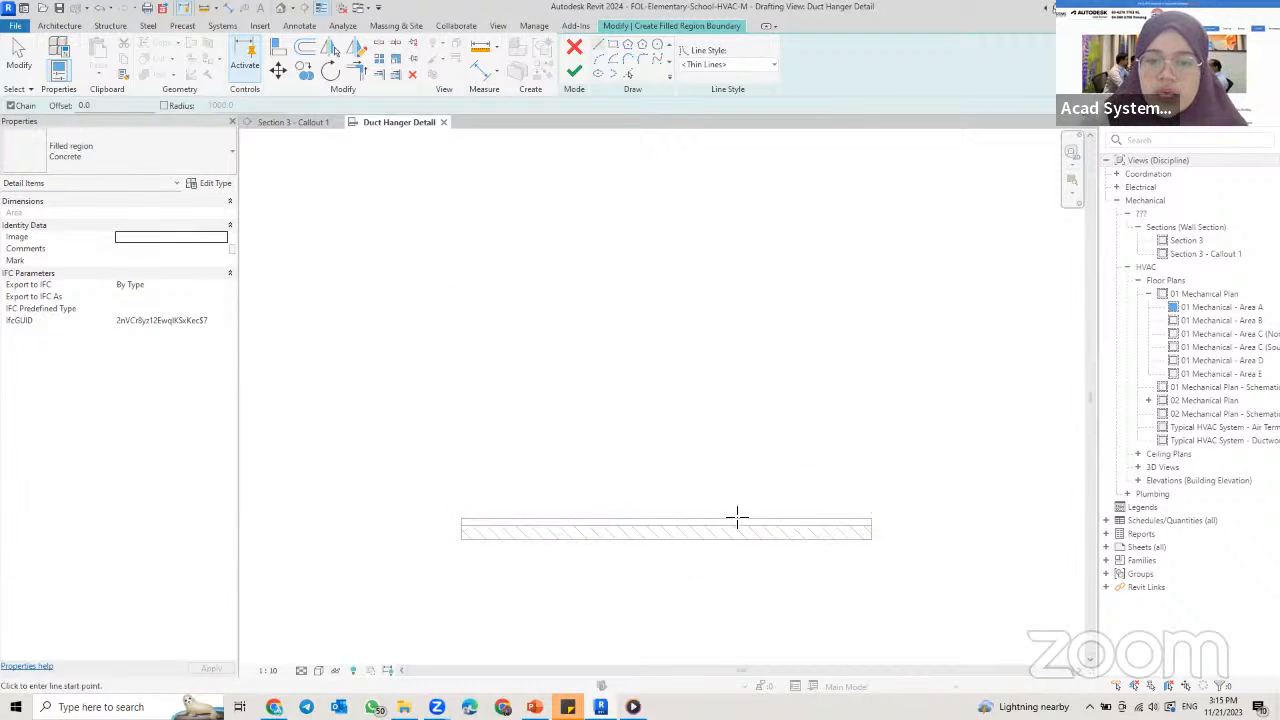
pyautogui.click(461, 521)
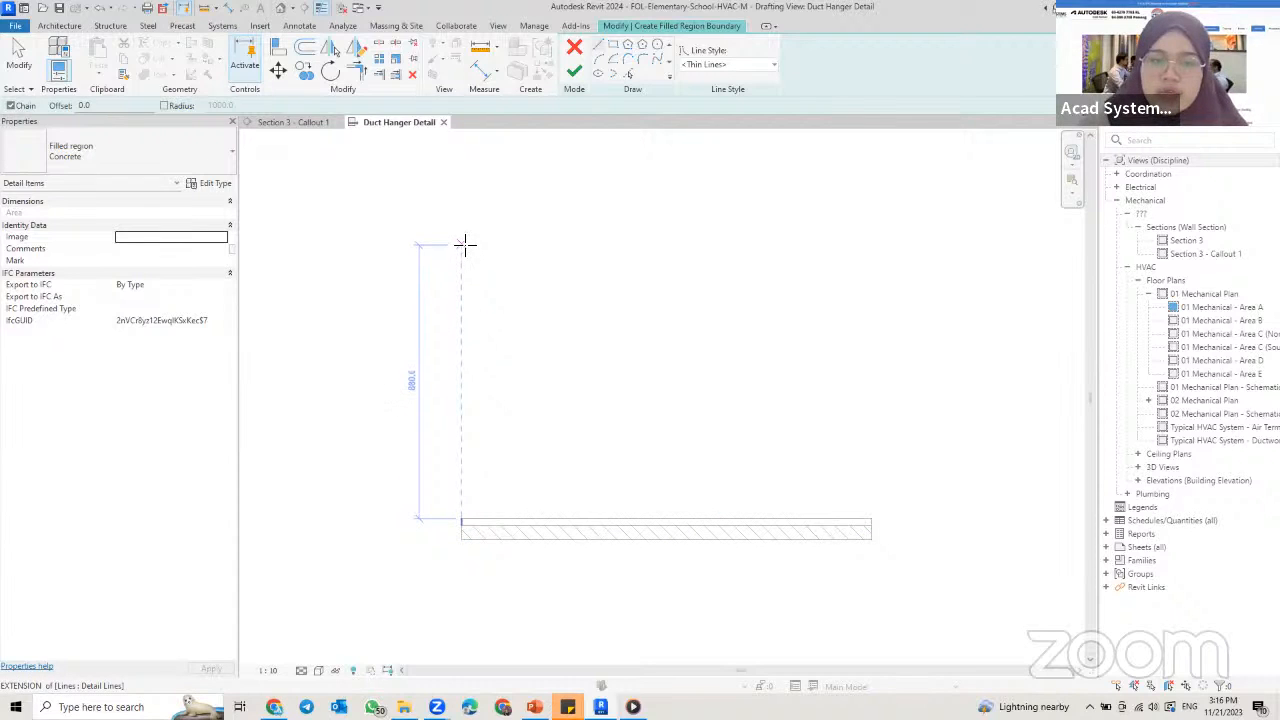
pyautogui.click(465, 240)
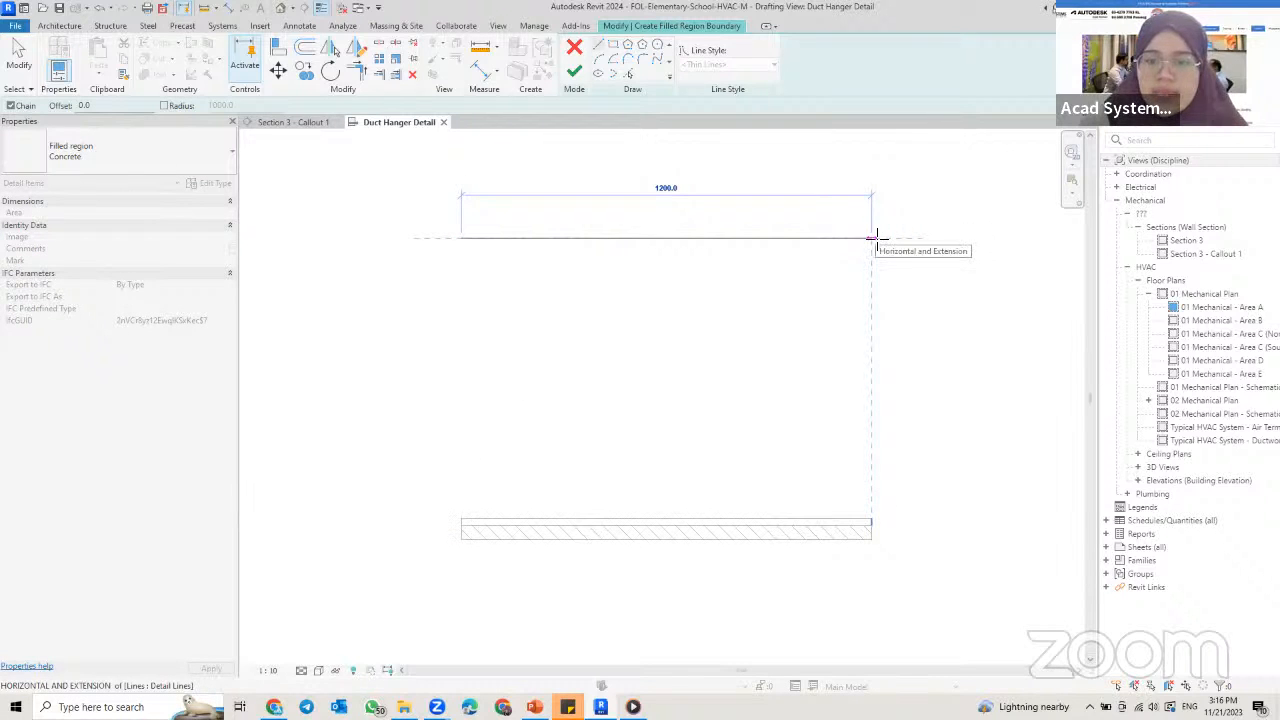
pyautogui.click(872, 237)
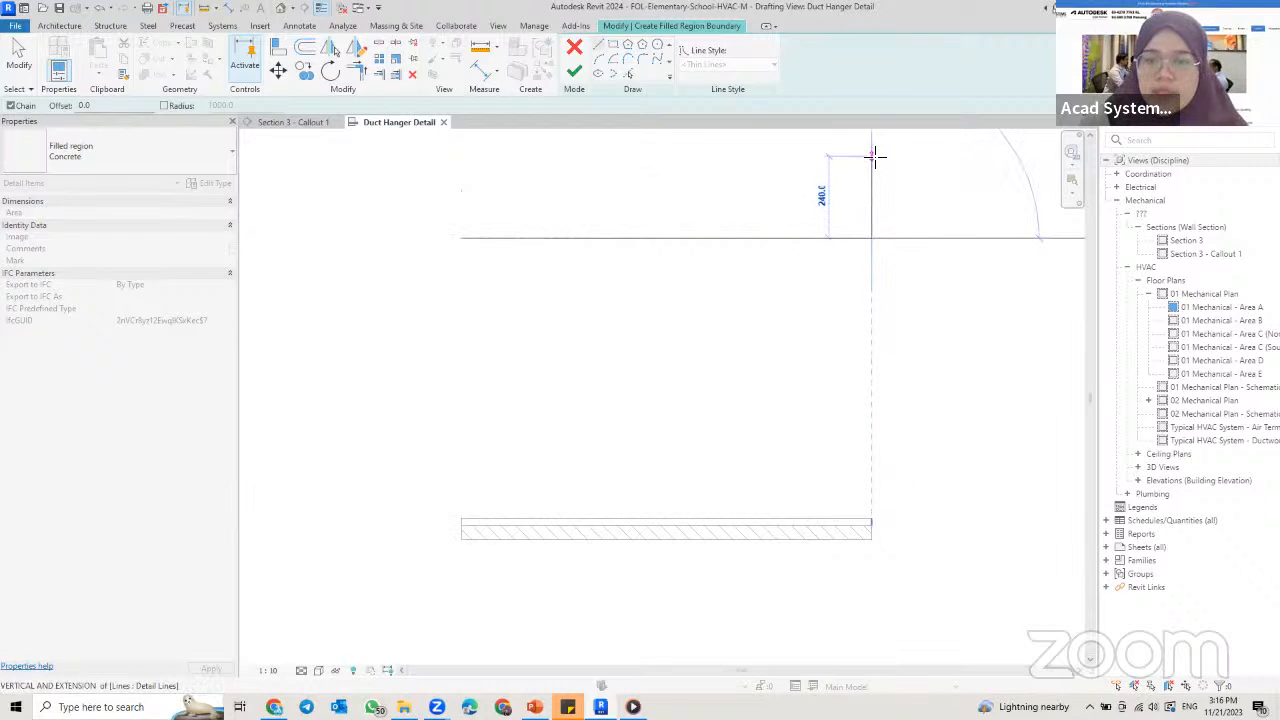
# Step: Complete the rectangular boundary above that line with a height of 300 mm and close the loop
pyautogui.moveTo(885, 169); pyautogui.dragTo(882, 201, button='middle')
pyautogui.write('300')
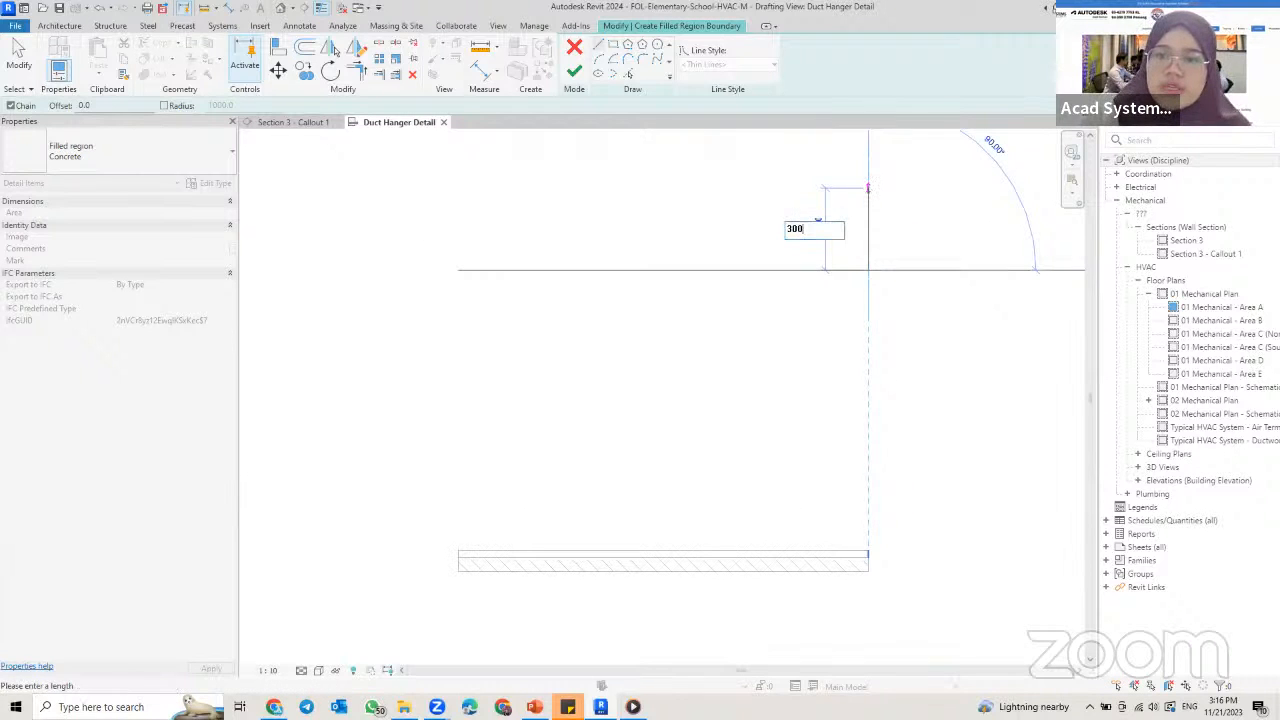
pyautogui.press('Return')
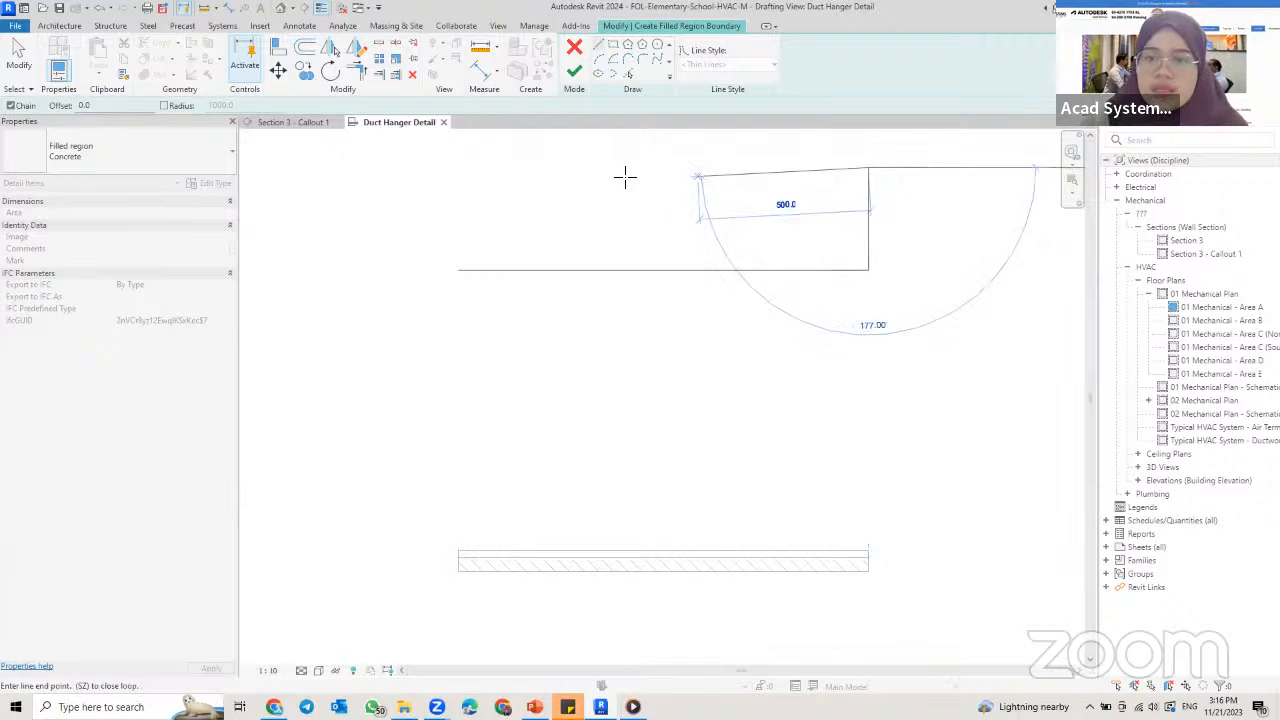
pyautogui.click(458, 167)
pyautogui.click(458, 270)
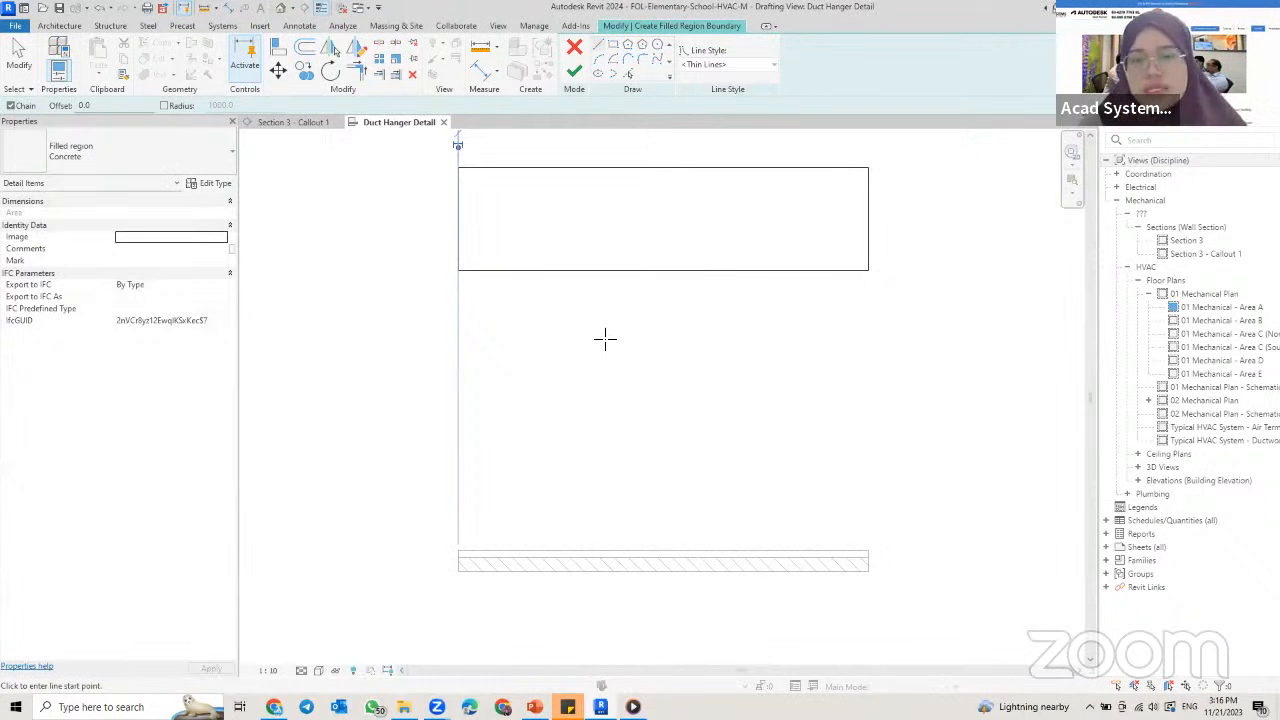
# Step: Finish the Concrete filled region and inspect its pattern alongside the hatched strip below
pyautogui.click(574, 71)
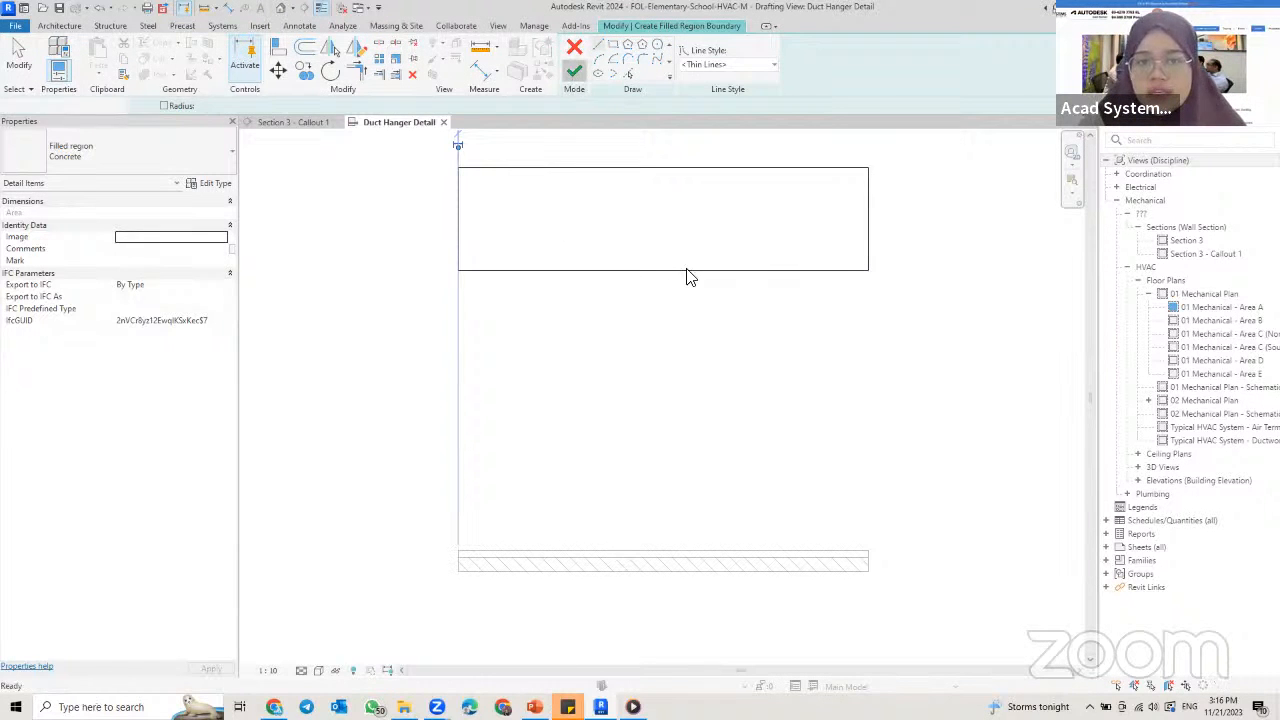
pyautogui.click(661, 380)
pyautogui.scroll(2, 685, 213)
pyautogui.moveTo(685, 213); pyautogui.dragTo(678, 268, button='middle')
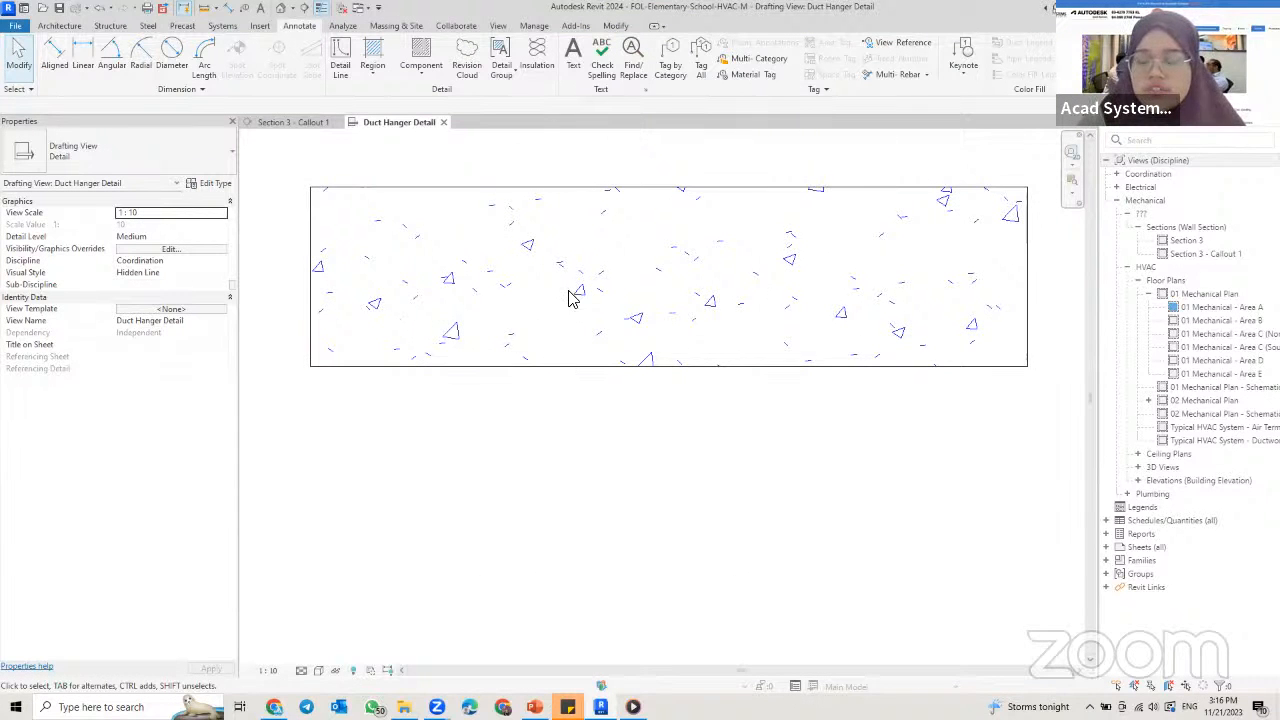
pyautogui.scroll(-2, 637, 415)
pyautogui.moveTo(651, 402); pyautogui.dragTo(648, 249, button='middle')
pyautogui.moveTo(622, 303); pyautogui.dragTo(618, 323, button='middle')
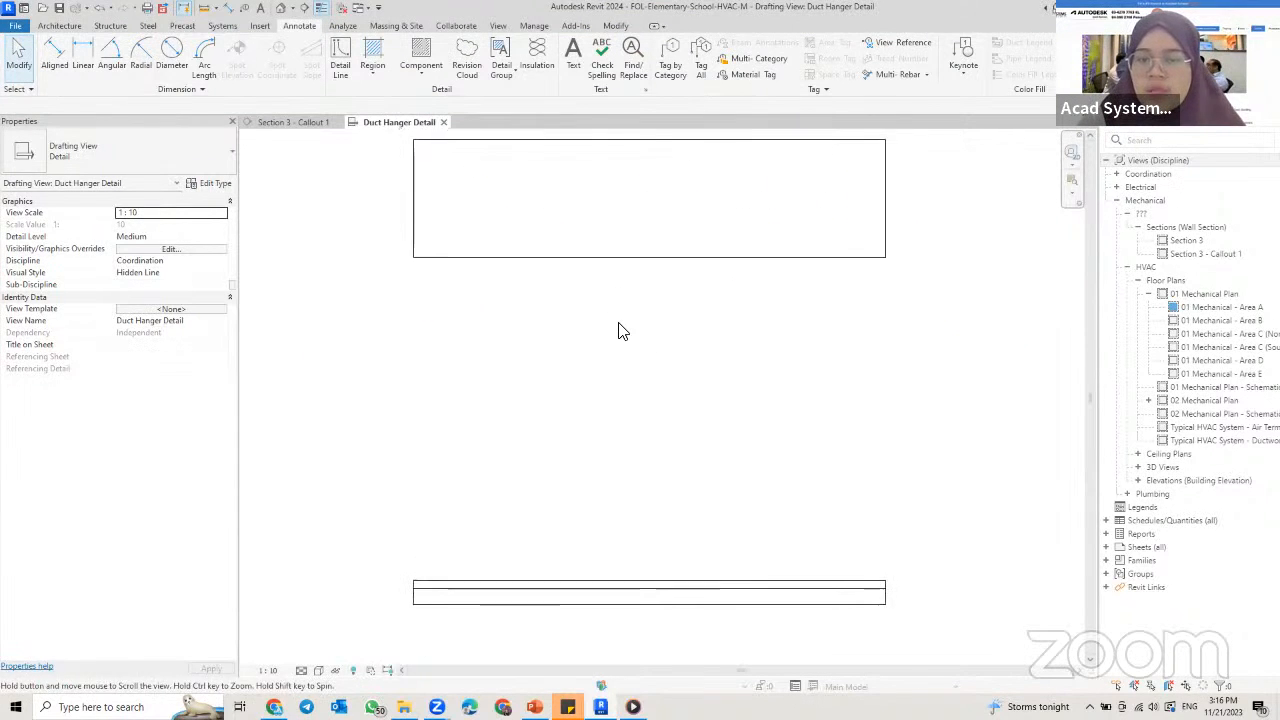
pyautogui.scroll(-1, 618, 330)
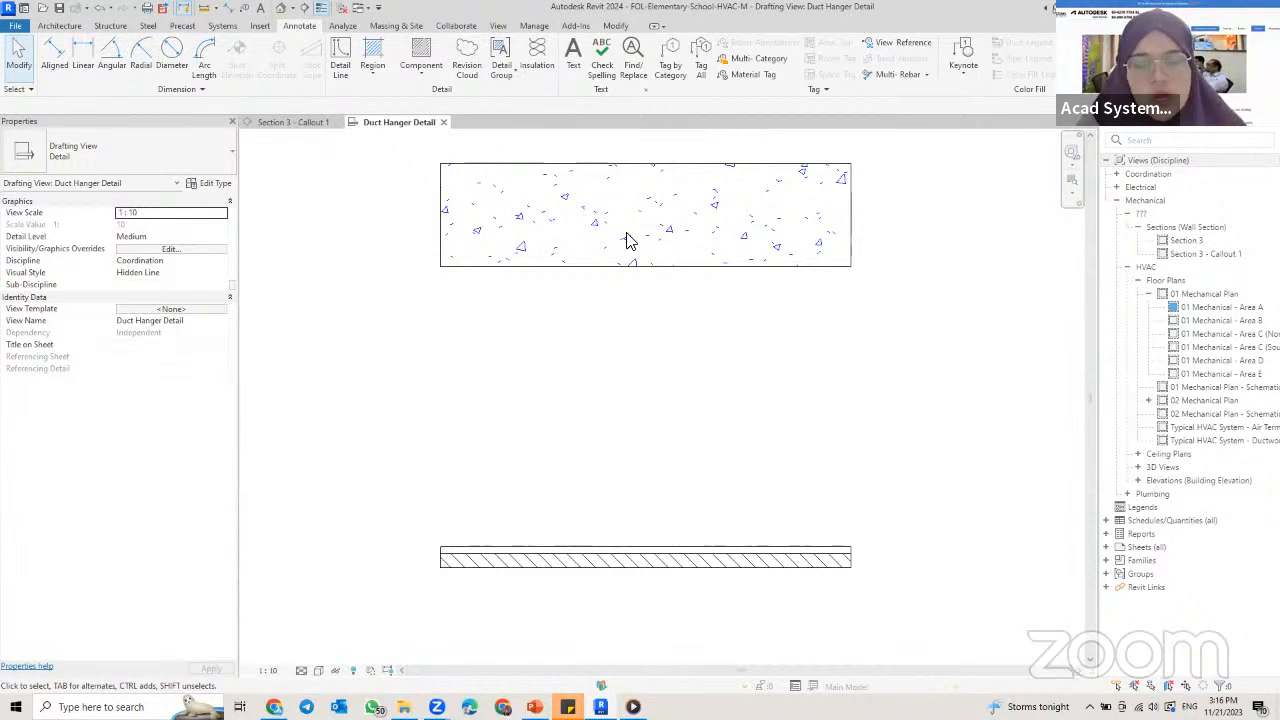
pyautogui.click(372, 68)
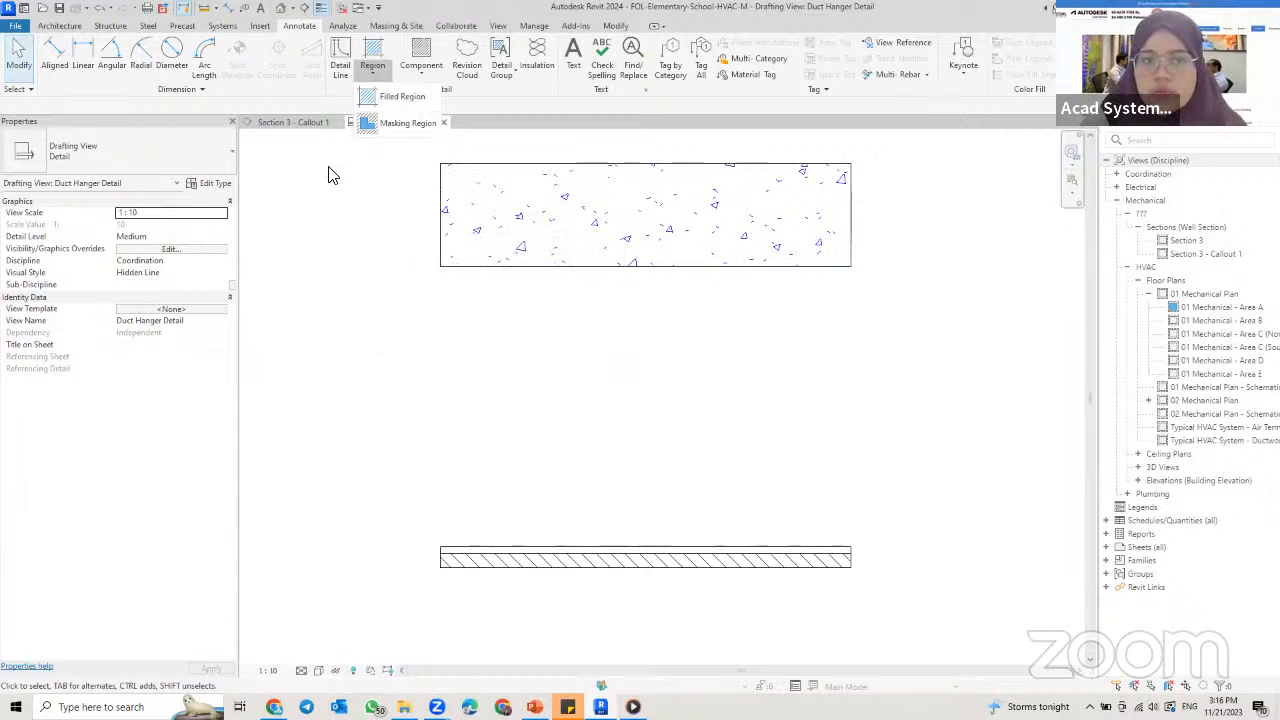
pyautogui.click(385, 96)
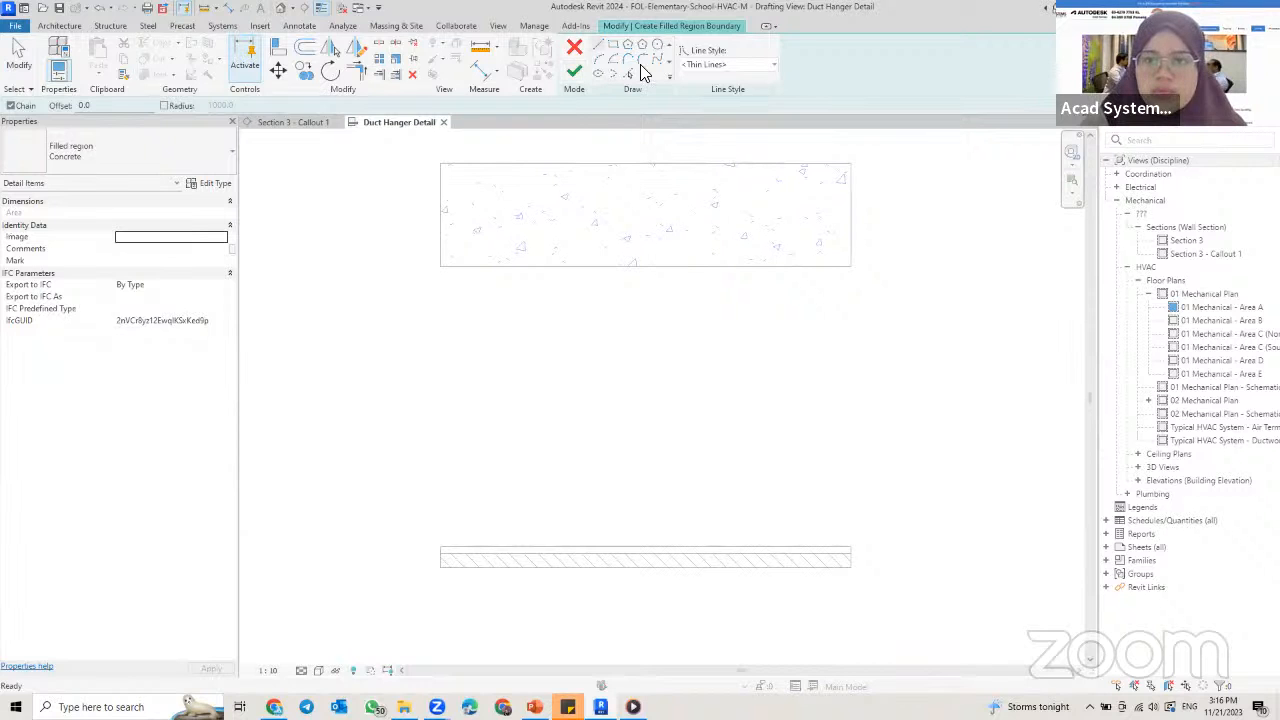
pyautogui.click(574, 47)
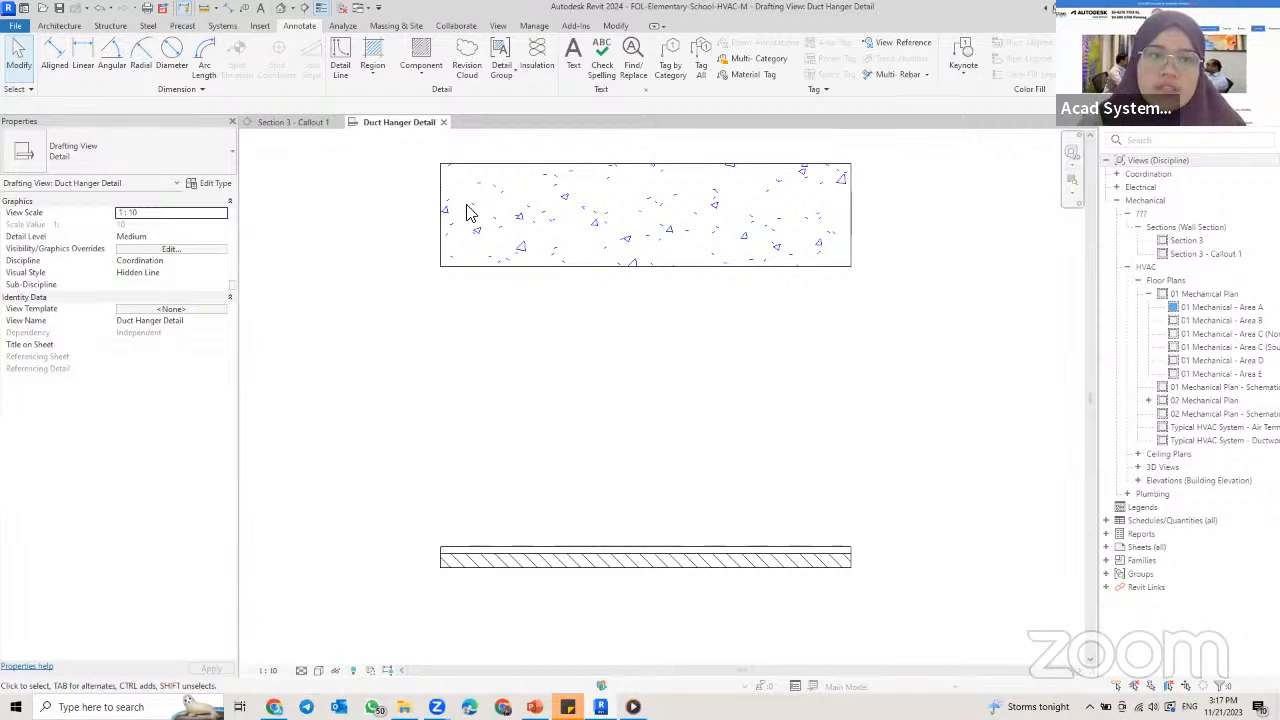
# Step: Start placing a detail component and browse the family library to US > Detail Items > Div 05-Metals > 050500-Common Work Results for Metals > 050523-Metal Fastenings
pyautogui.click(420, 53)
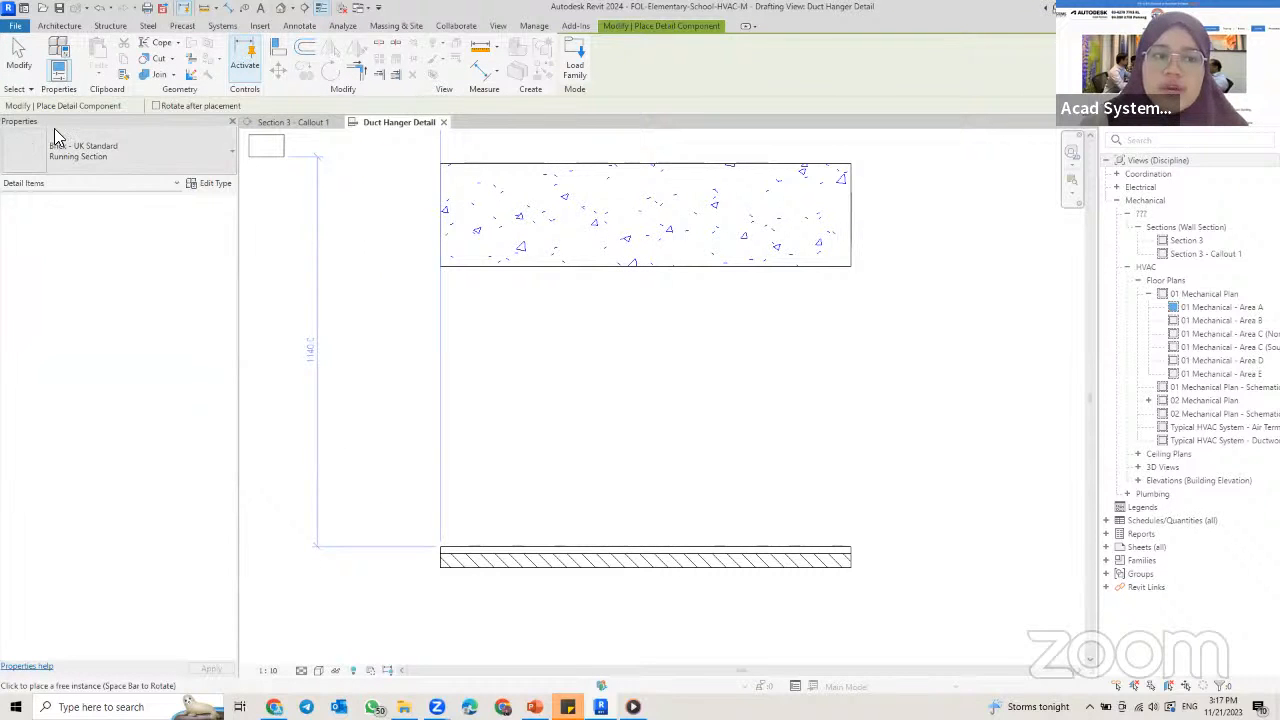
pyautogui.click(63, 164)
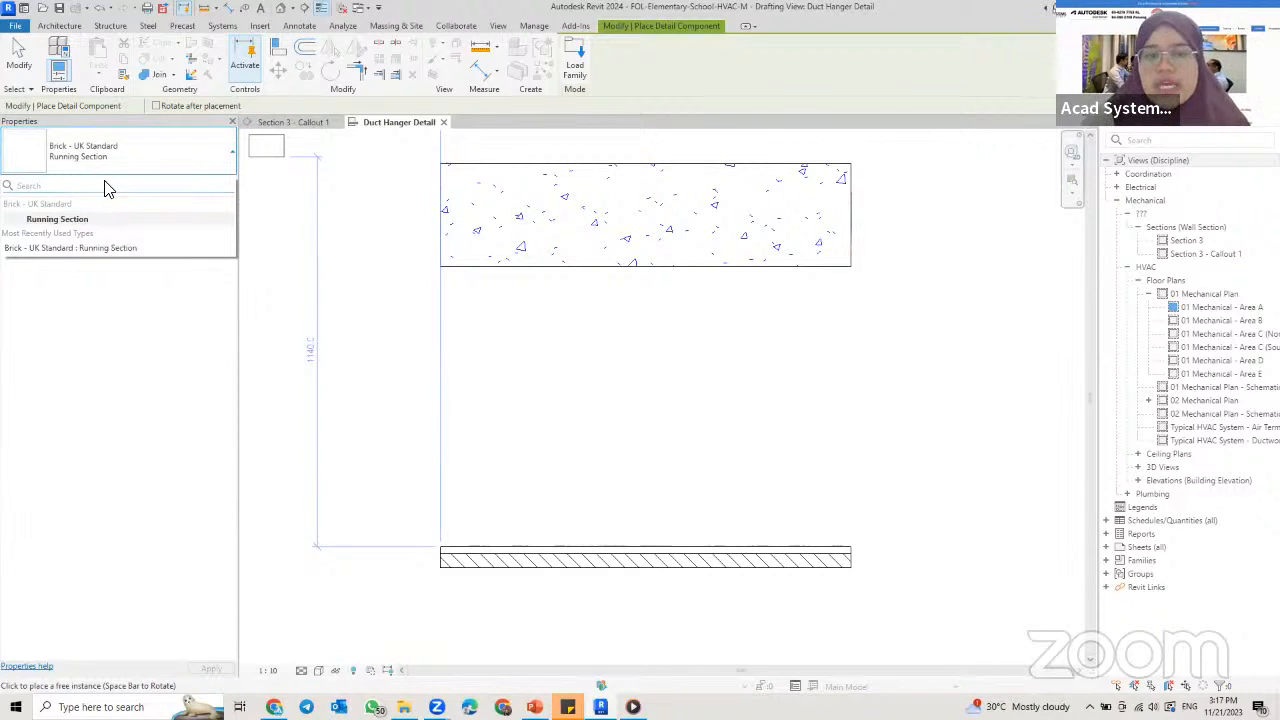
pyautogui.click(583, 57)
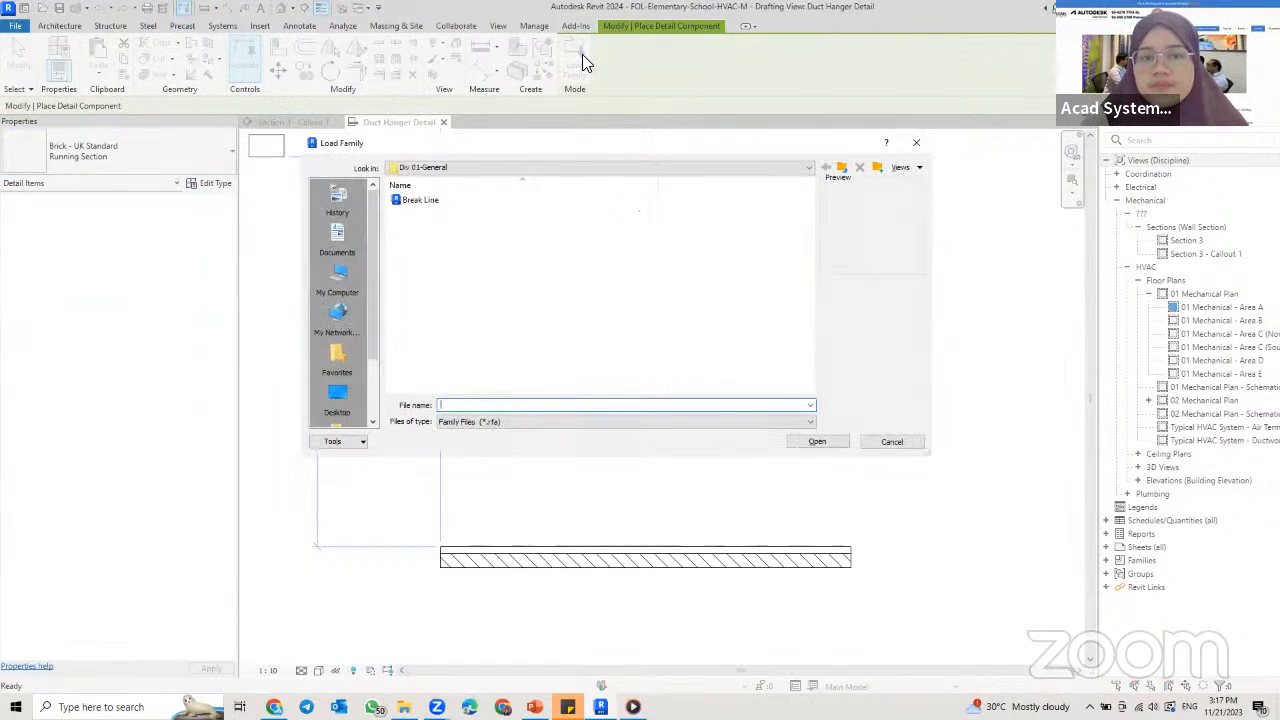
pyautogui.click(809, 167)
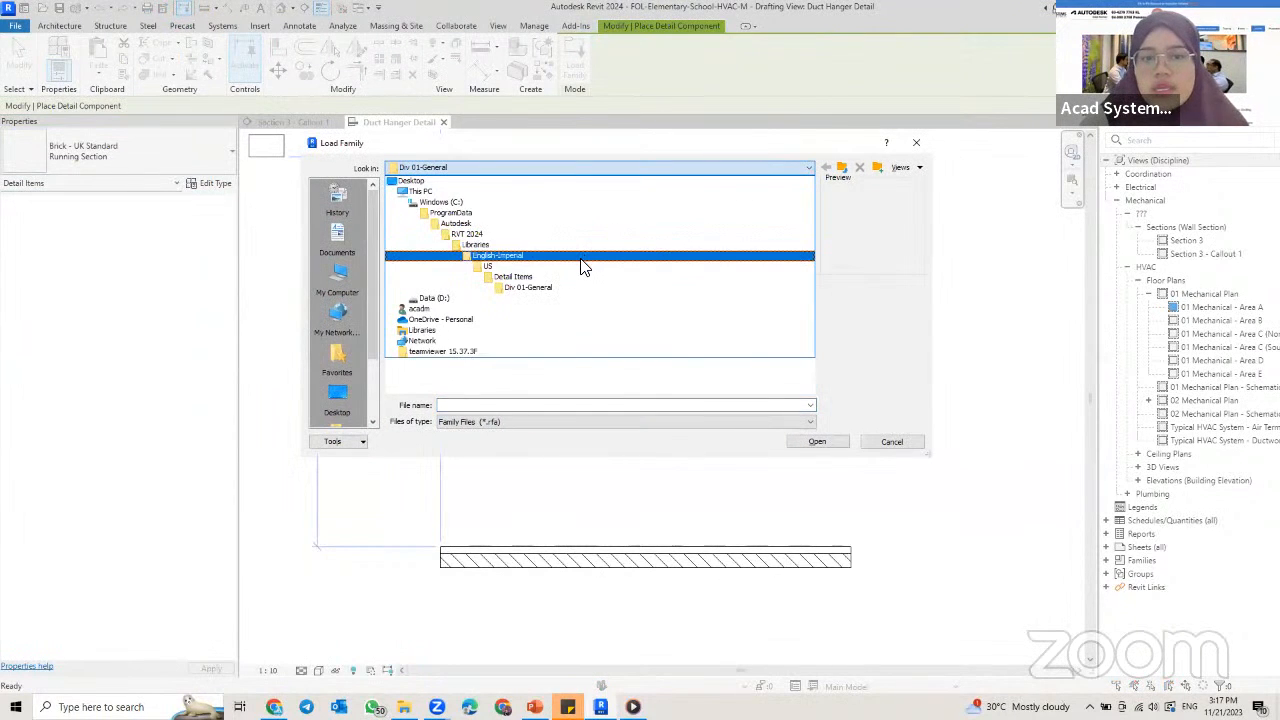
pyautogui.click(572, 266)
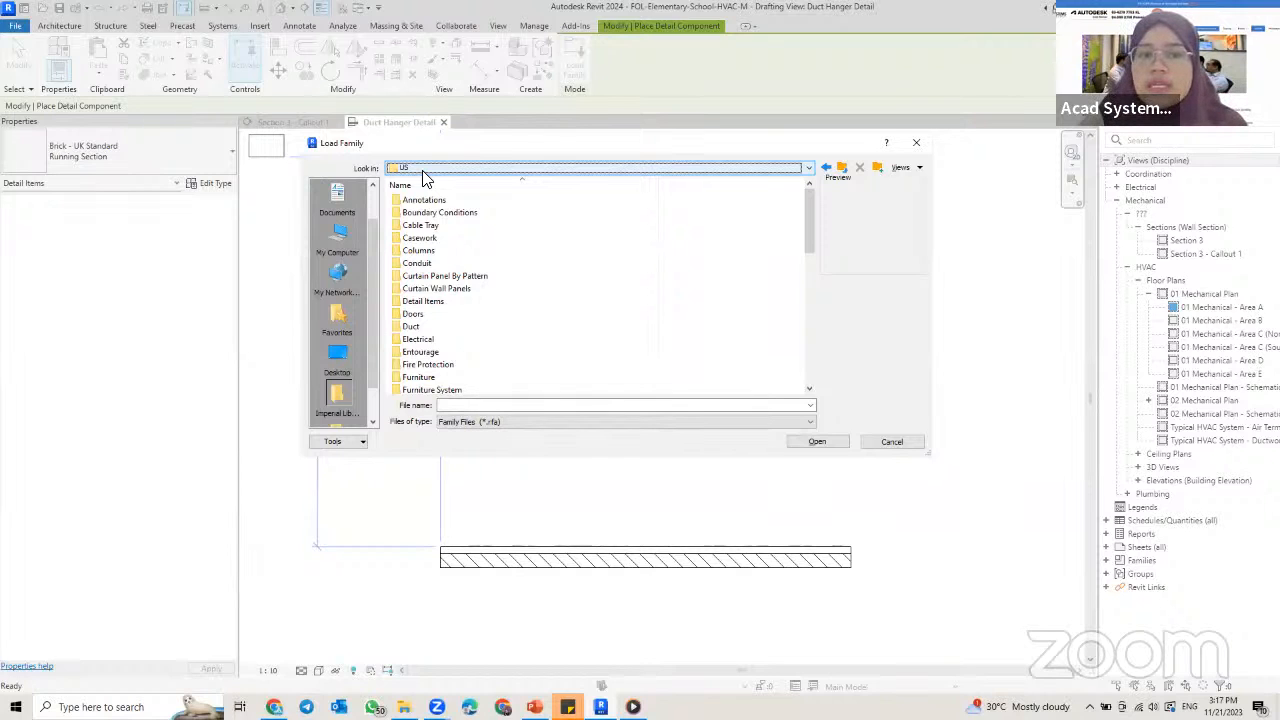
pyautogui.doubleClick(436, 302)
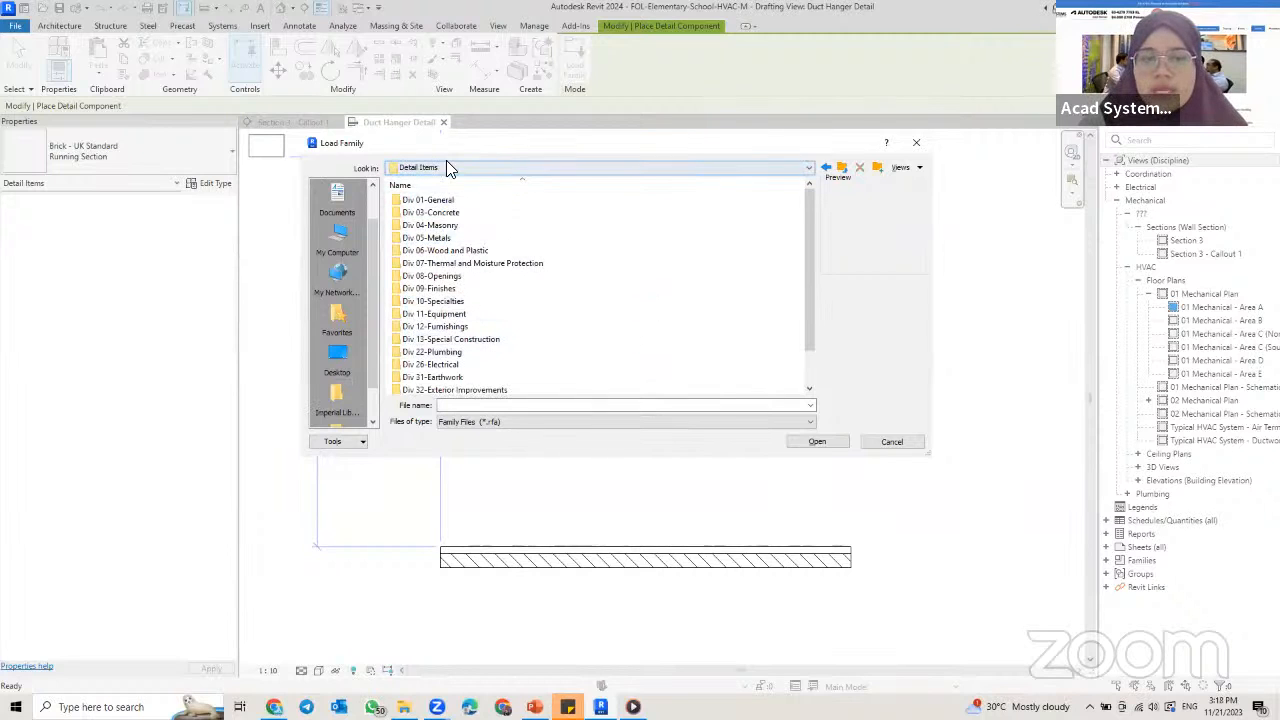
pyautogui.doubleClick(460, 238)
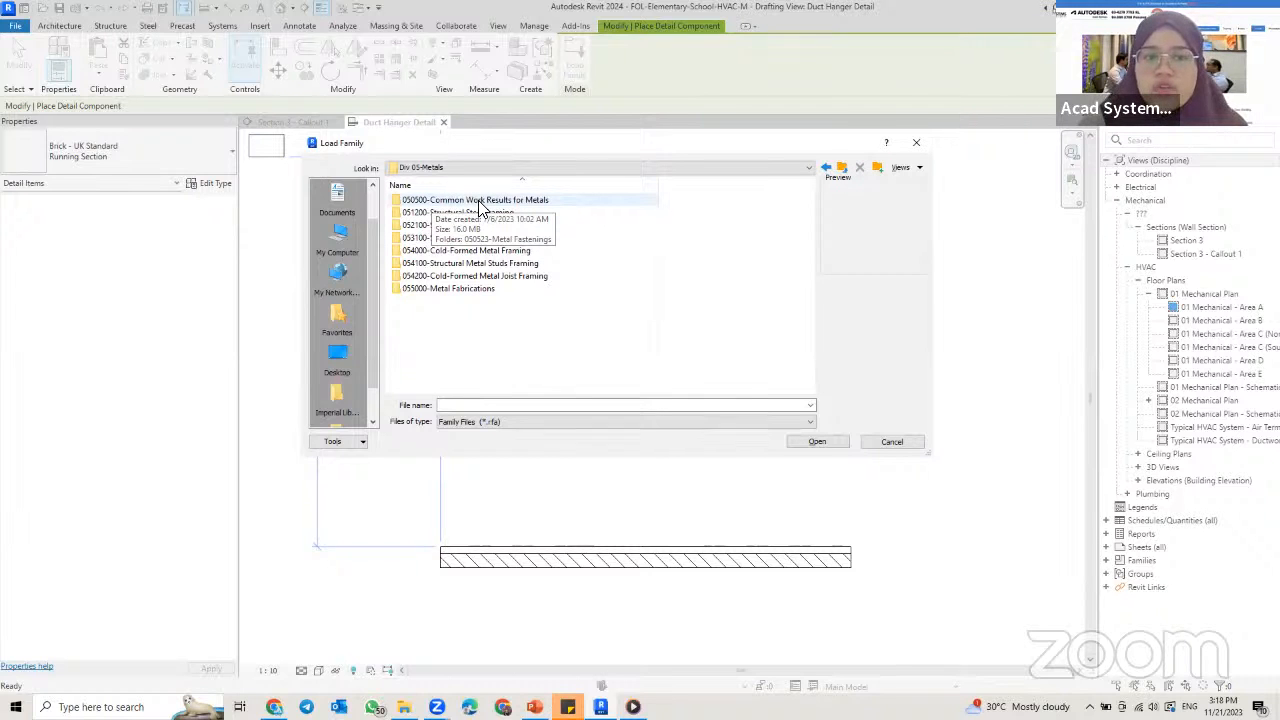
pyautogui.doubleClick(495, 204)
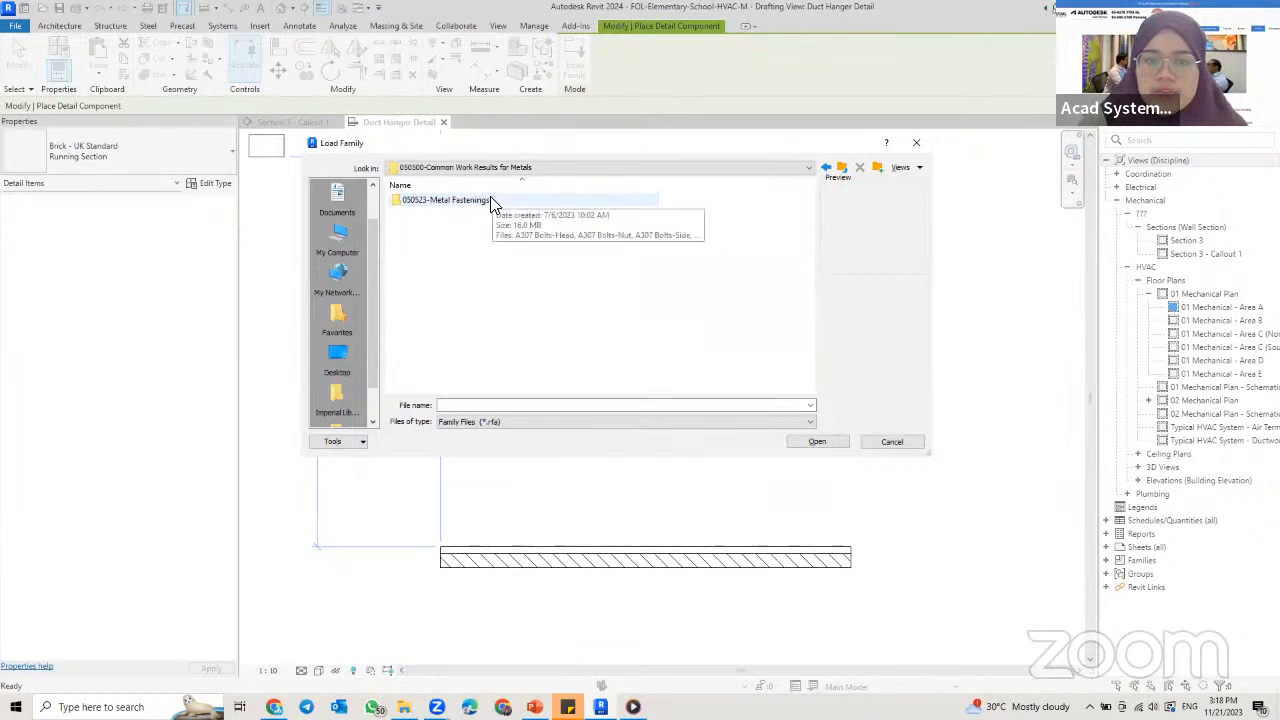
pyautogui.doubleClick(491, 203)
# Step: Look through the bolt and plate families in the Metal Fastenings folder and compare their previews
pyautogui.click(528, 200)
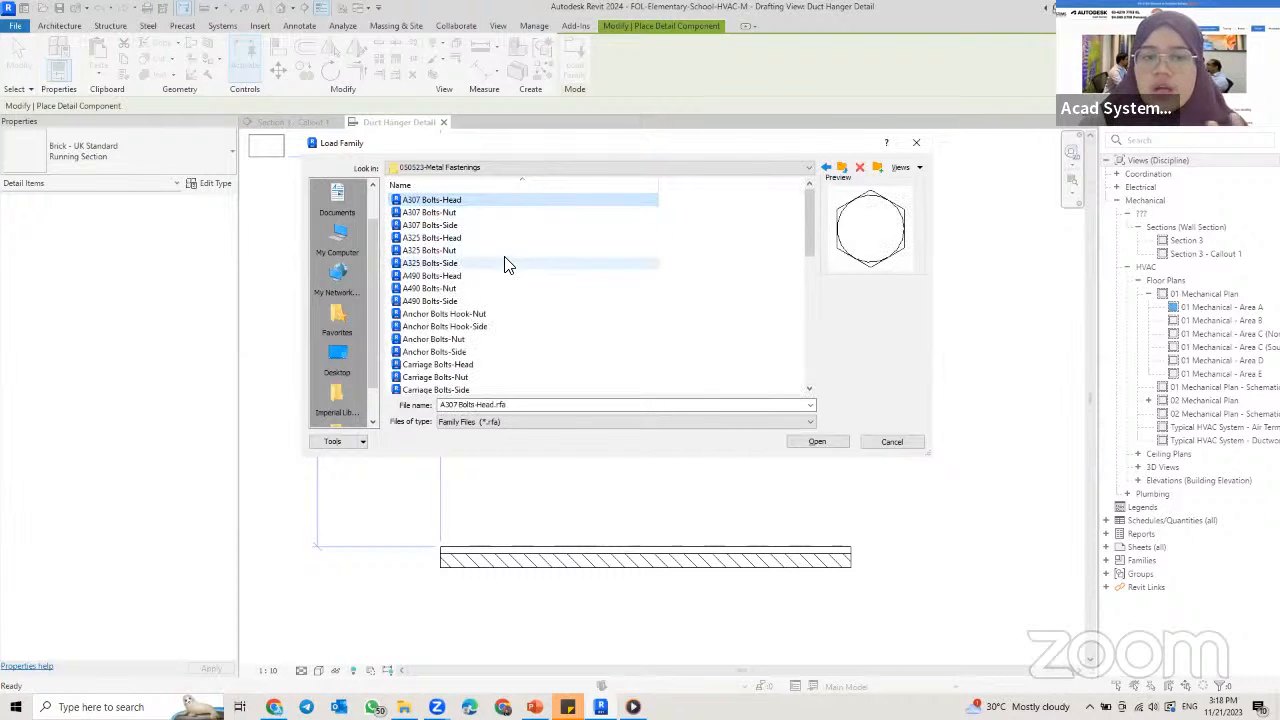
pyautogui.scroll(-1, 502, 250)
pyautogui.click(503, 288)
pyautogui.scroll(-2, 505, 288)
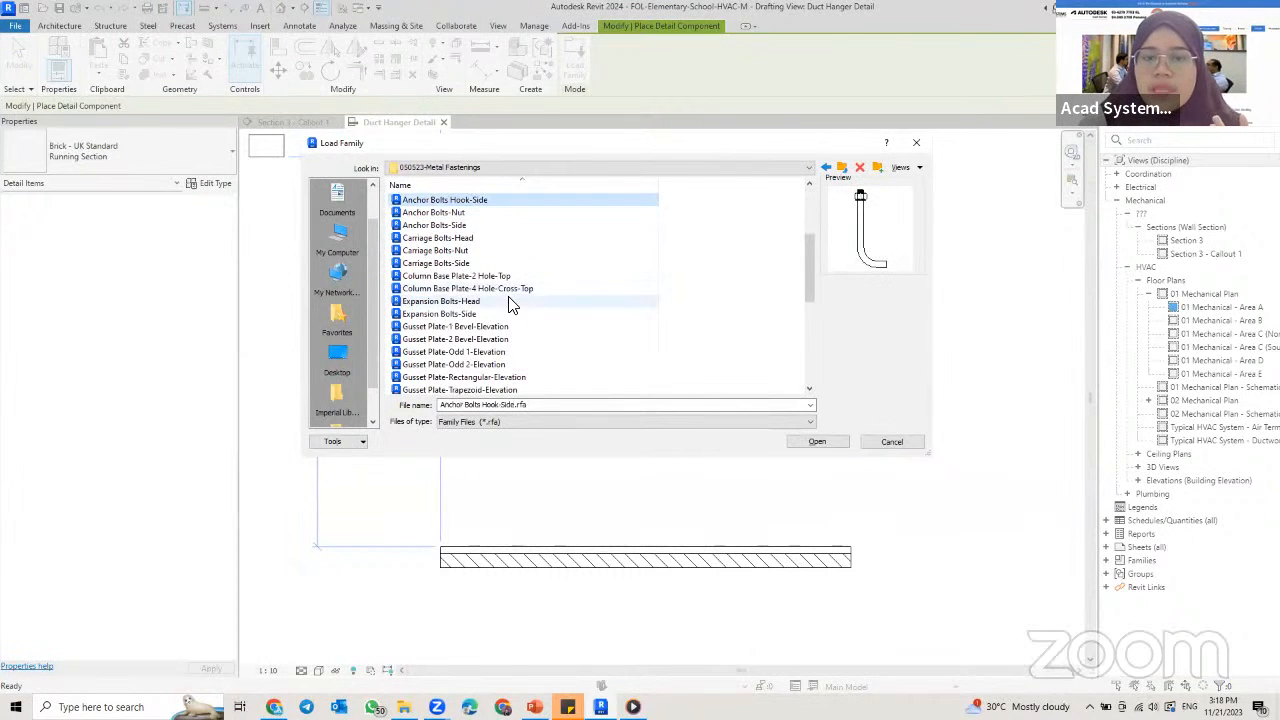
pyautogui.click(516, 299)
pyautogui.scroll(-3, 518, 290)
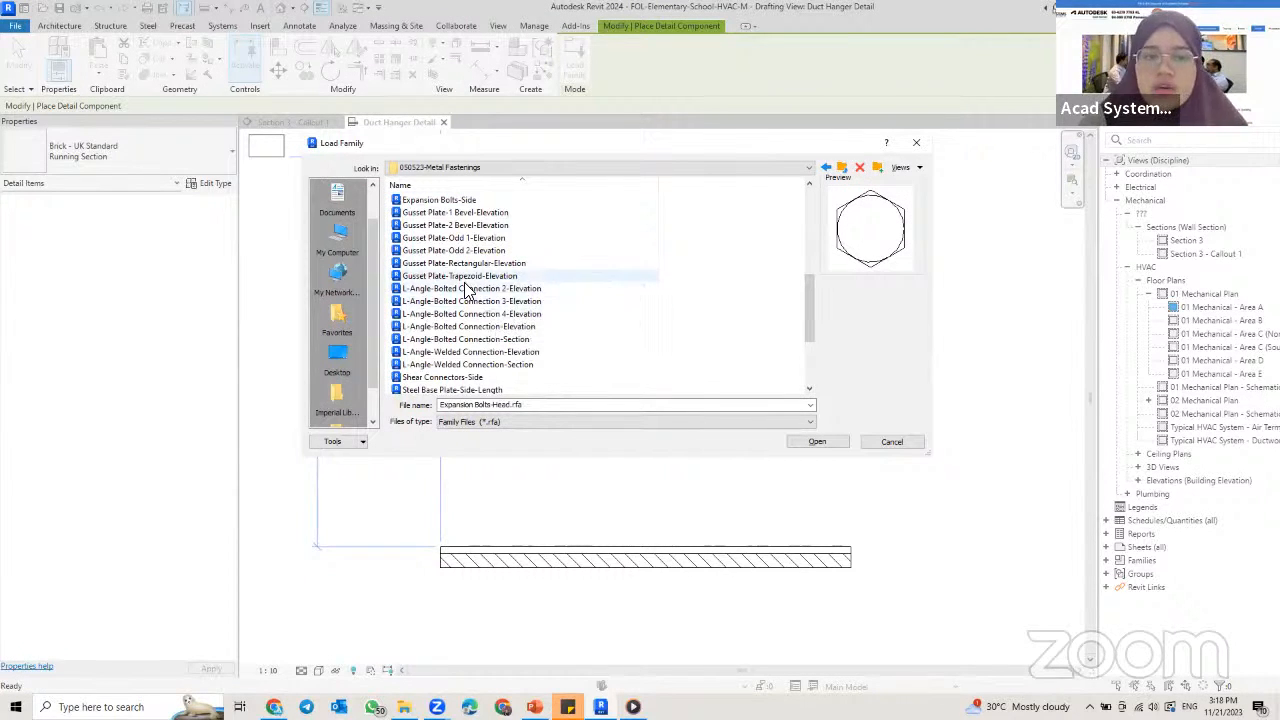
pyautogui.scroll(5, 463, 290)
pyautogui.scroll(2, 463, 290)
pyautogui.click(450, 200)
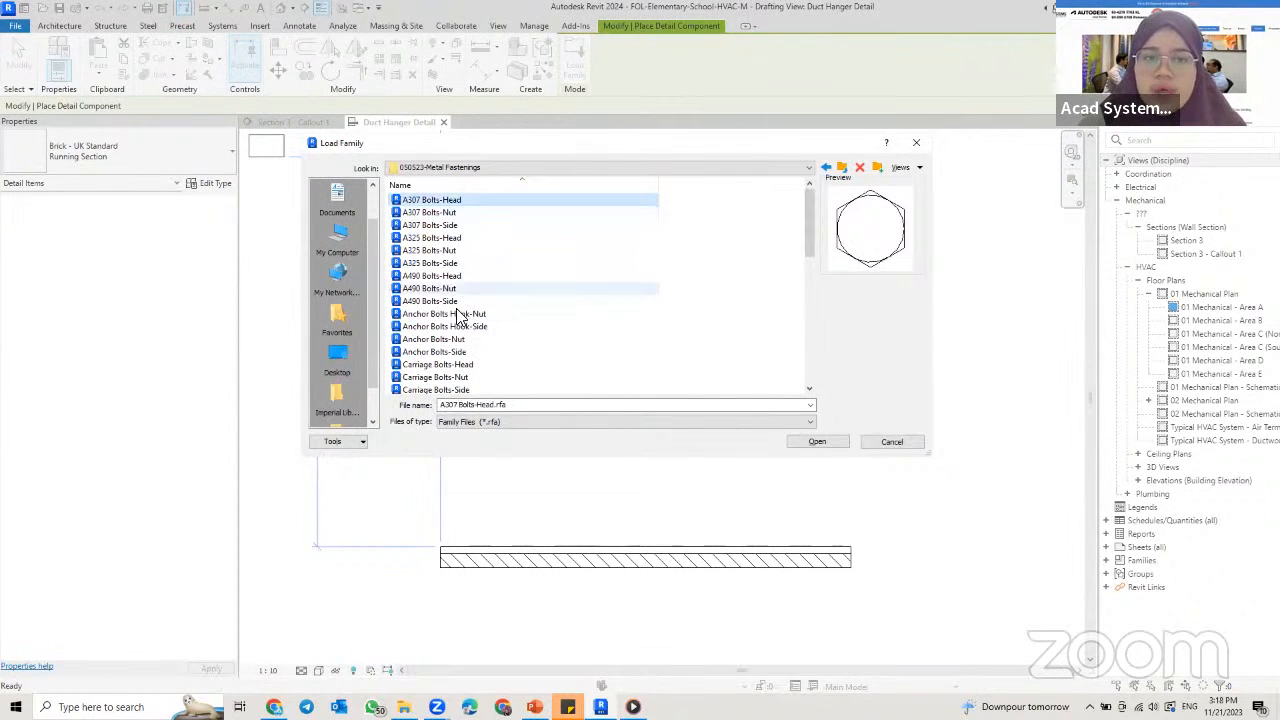
pyautogui.scroll(-1, 457, 316)
pyautogui.click(452, 289)
pyautogui.scroll(-3, 460, 290)
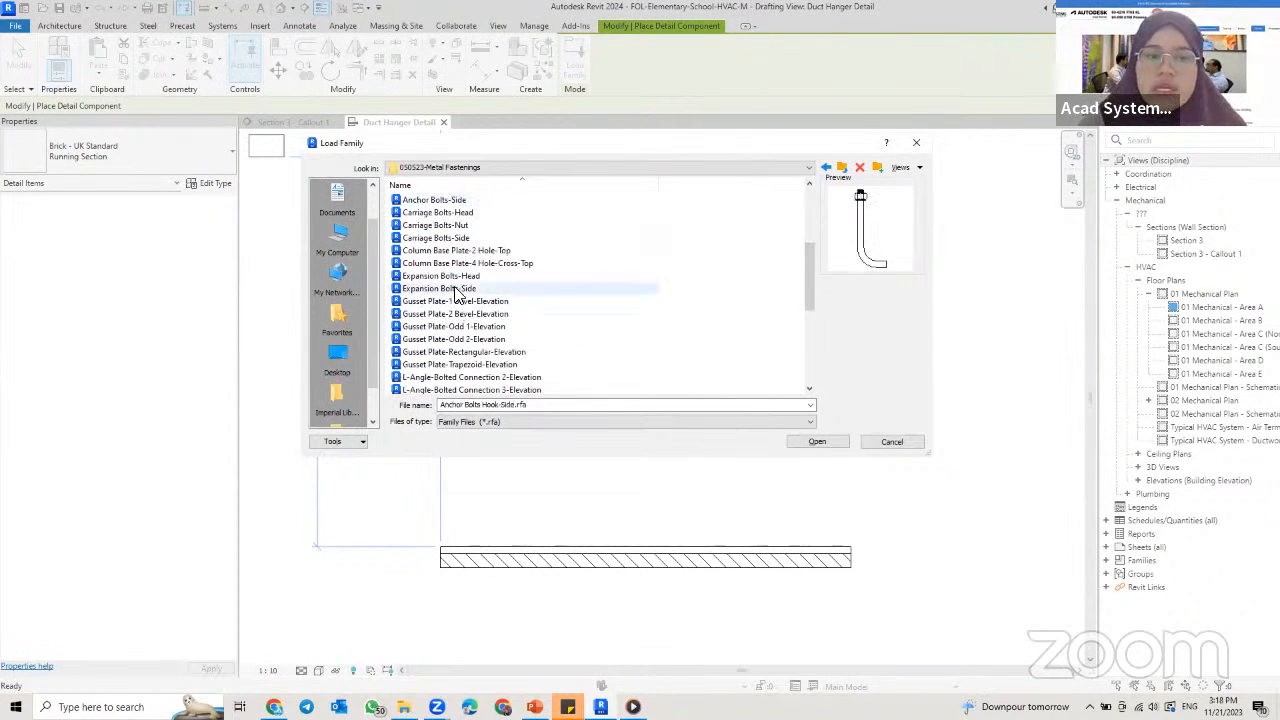
pyautogui.click(465, 238)
pyautogui.click(465, 250)
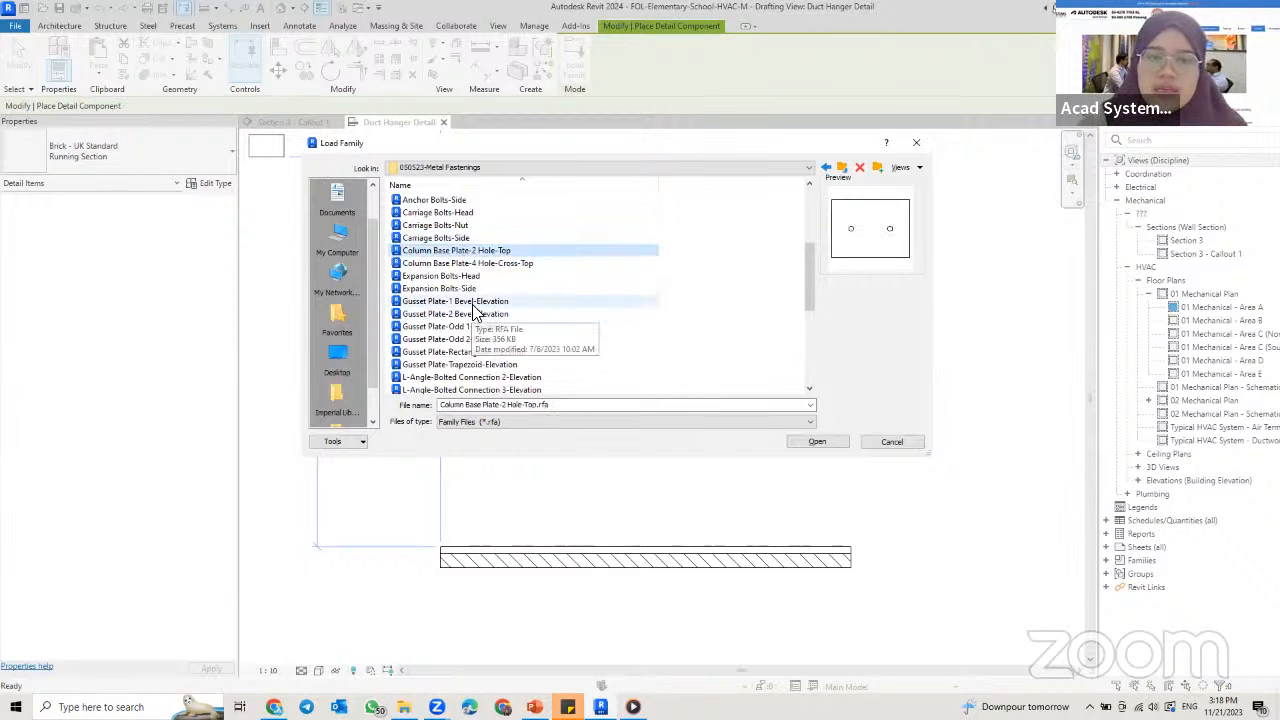
pyautogui.scroll(-3, 465, 300)
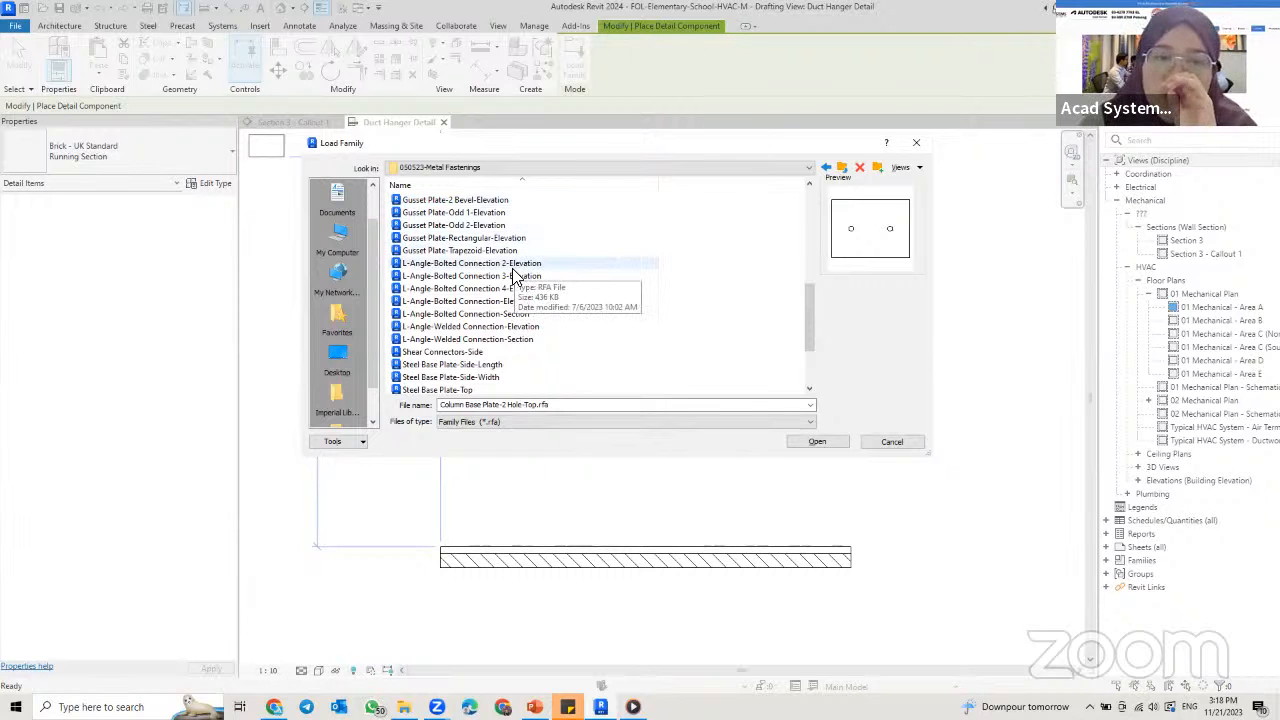
pyautogui.scroll(10, 514, 272)
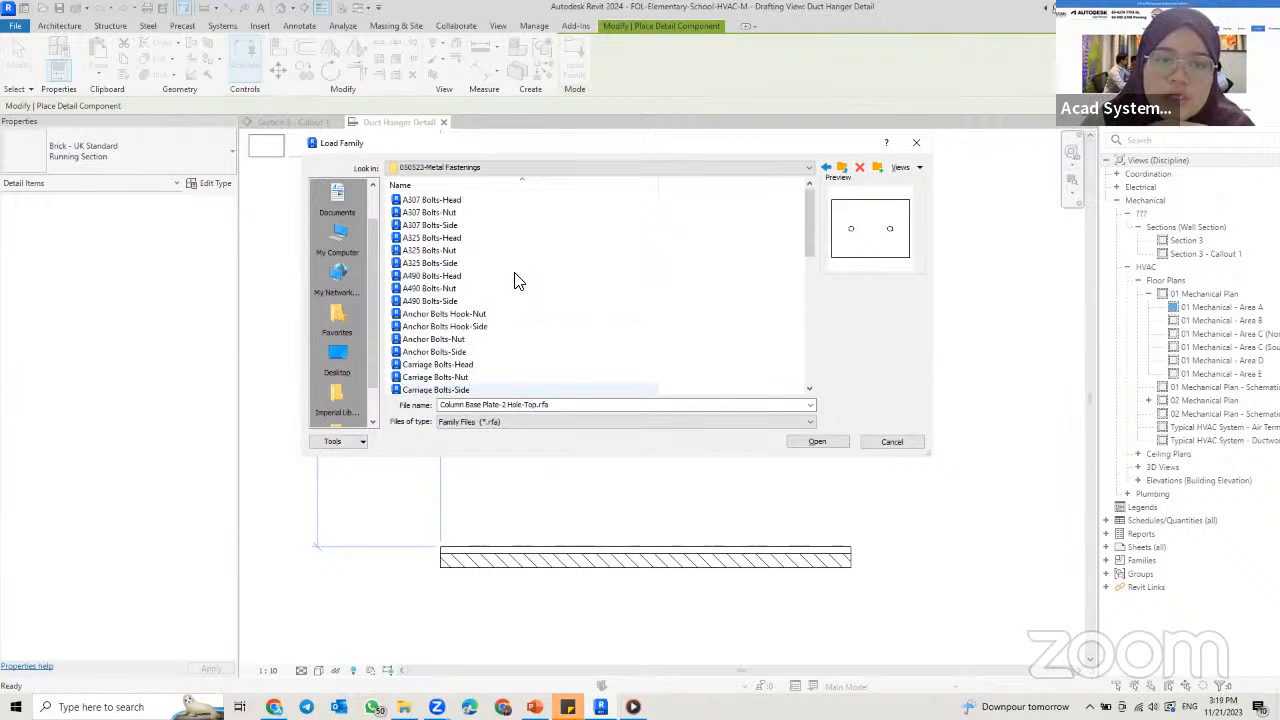
# Step: Load the Carriage Bolts-Side family from the Metal Fastenings folder
pyautogui.scroll(-2, 514, 286)
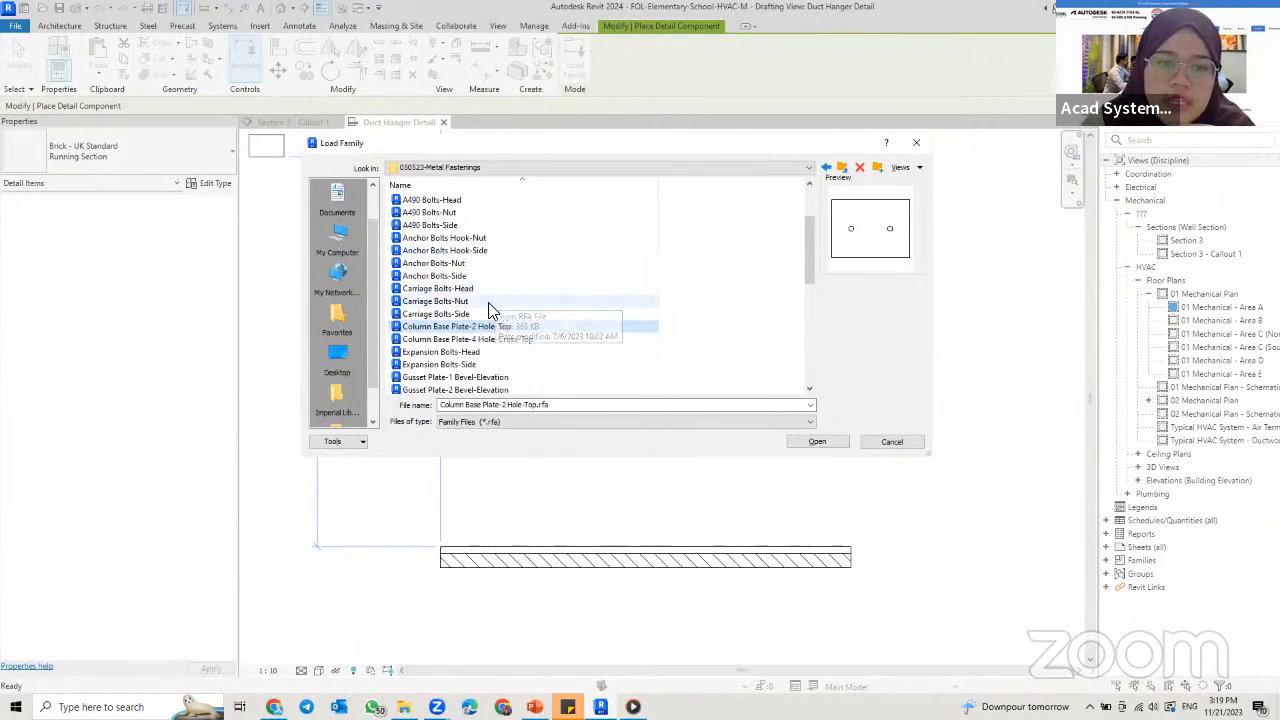
pyautogui.click(410, 313)
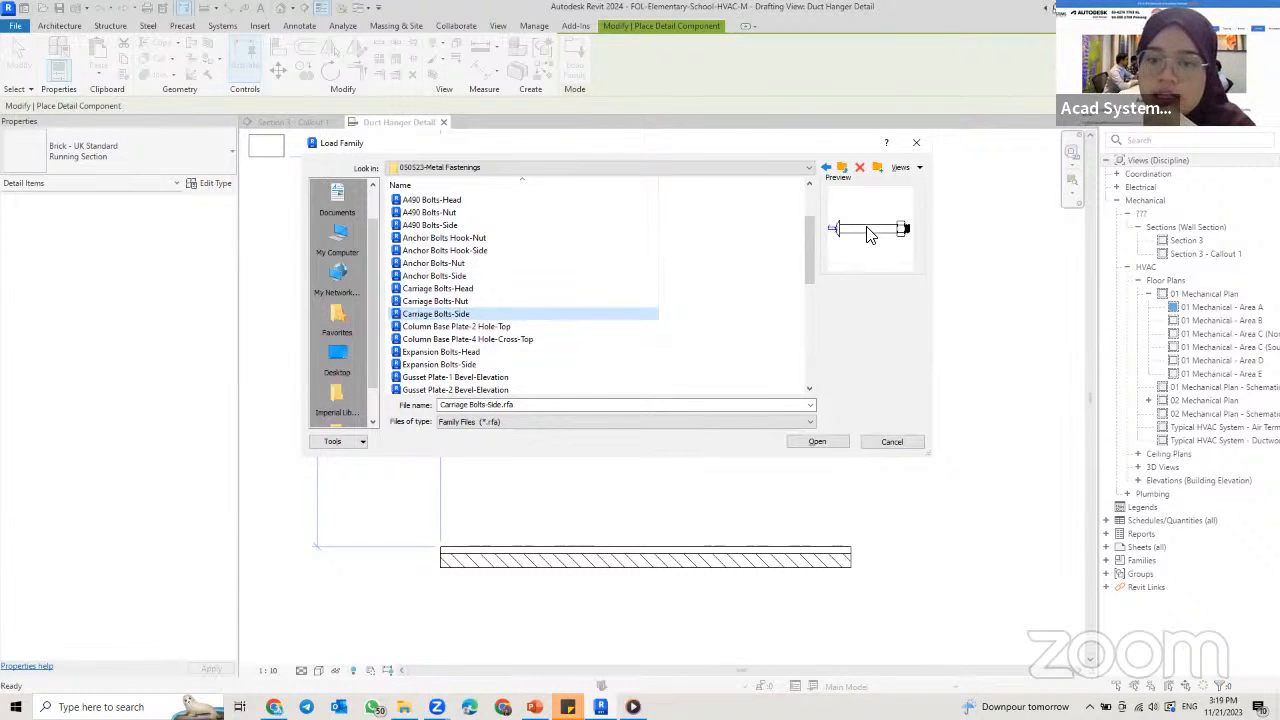
pyautogui.click(817, 443)
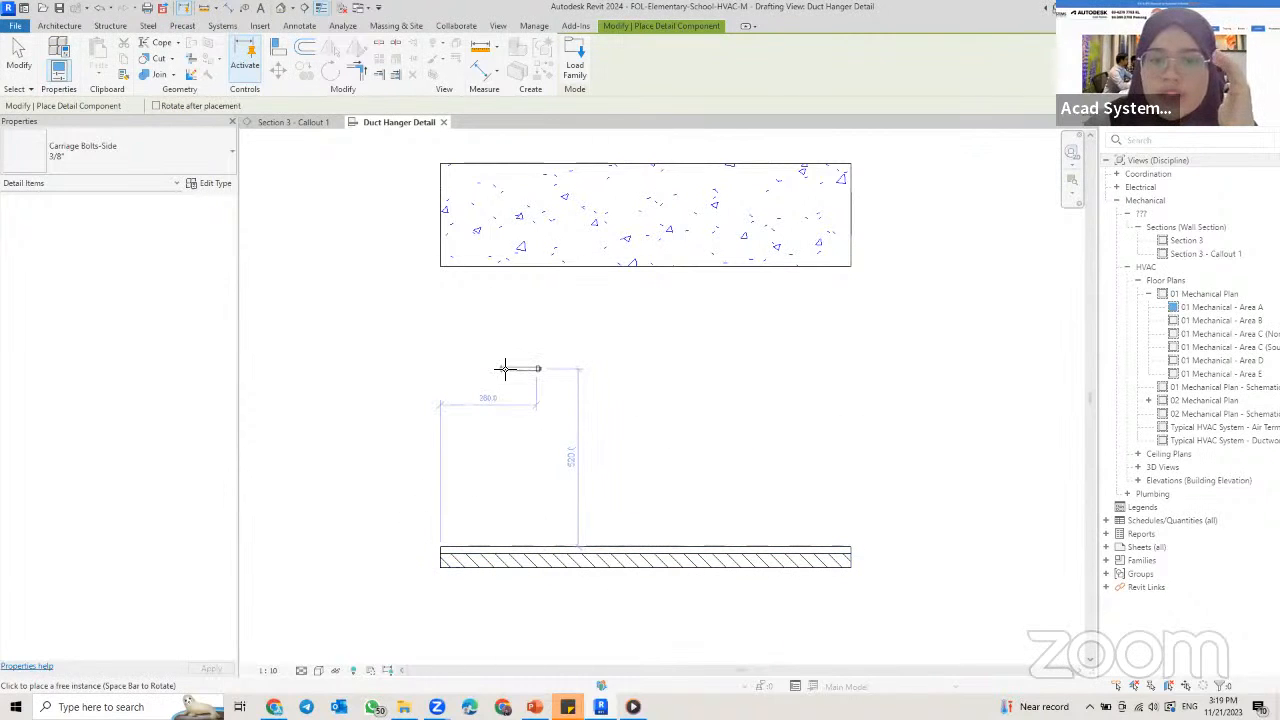
# Step: Place a 3/8" carriage bolt, rotated to hang vertically with its nut downward, at the concrete's underside, about 991 mm from the right end
pyautogui.press('space')
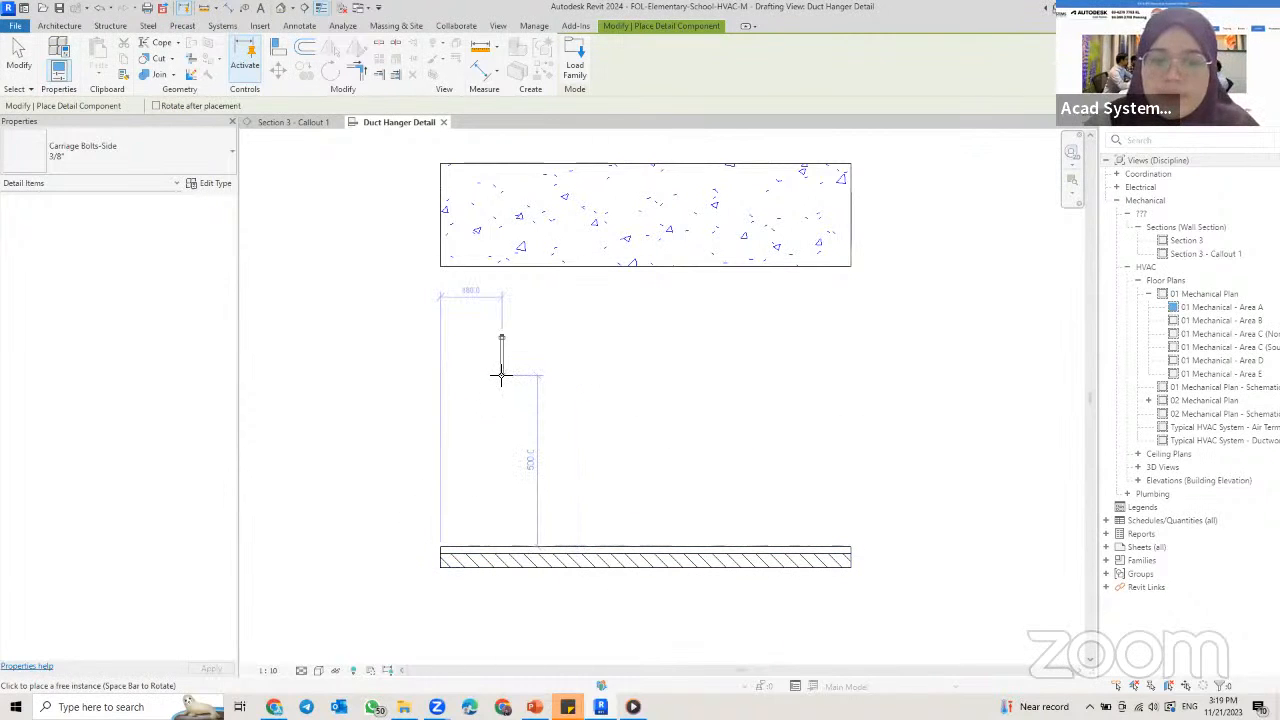
pyautogui.press('space')
pyautogui.press('space')
pyautogui.press('space')
pyautogui.press('space')
pyautogui.press('space')
pyautogui.press('space')
pyautogui.press('space')
pyautogui.press('space')
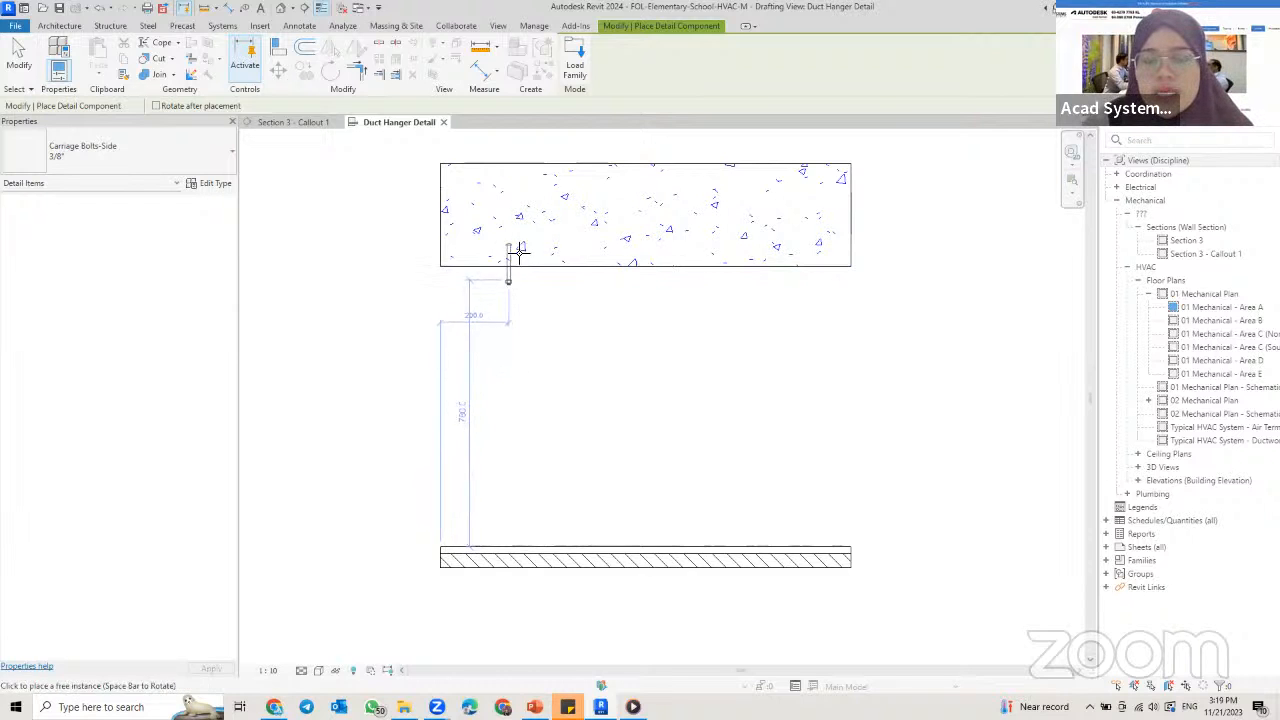
pyautogui.scroll(2, 518, 264)
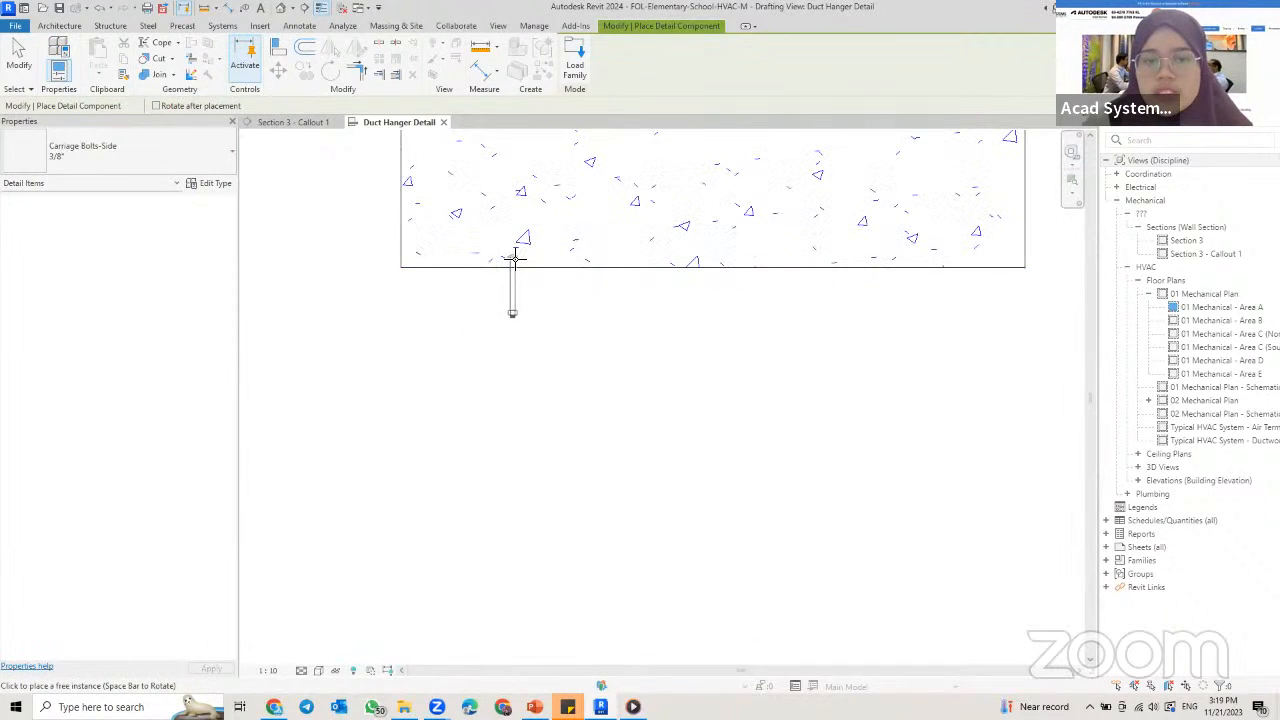
pyautogui.scroll(2, 511, 259)
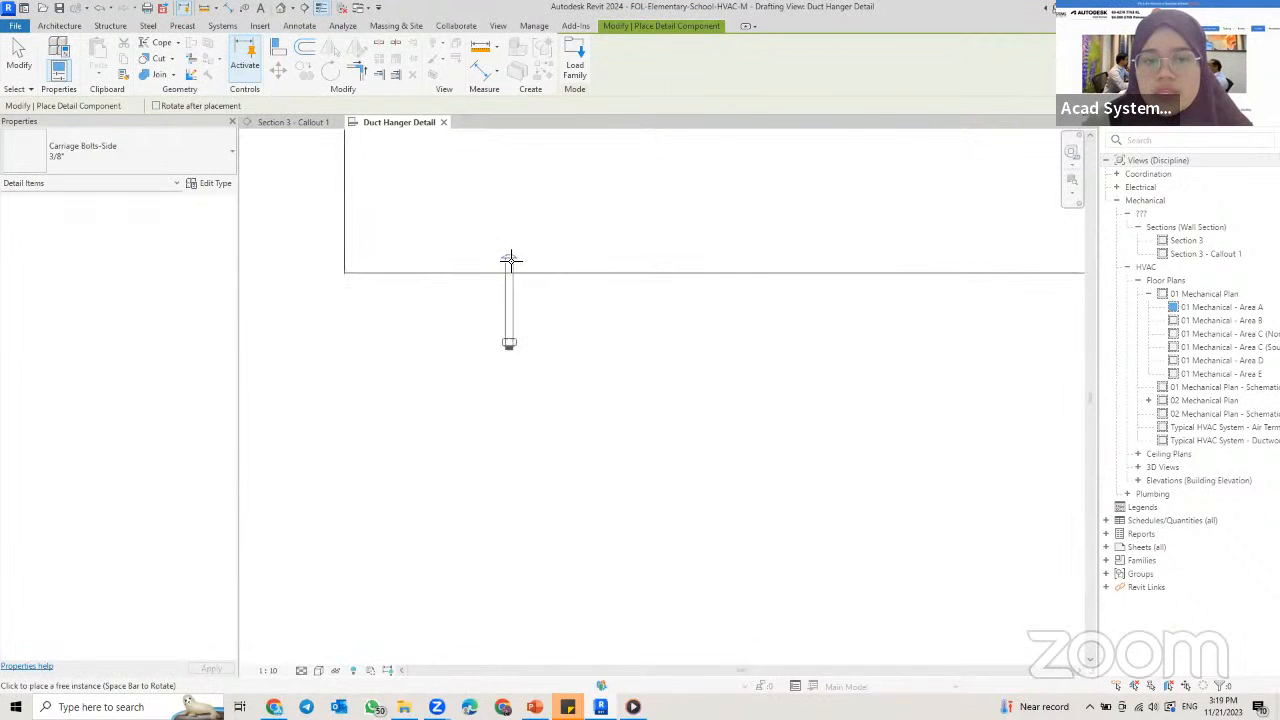
pyautogui.click(509, 266)
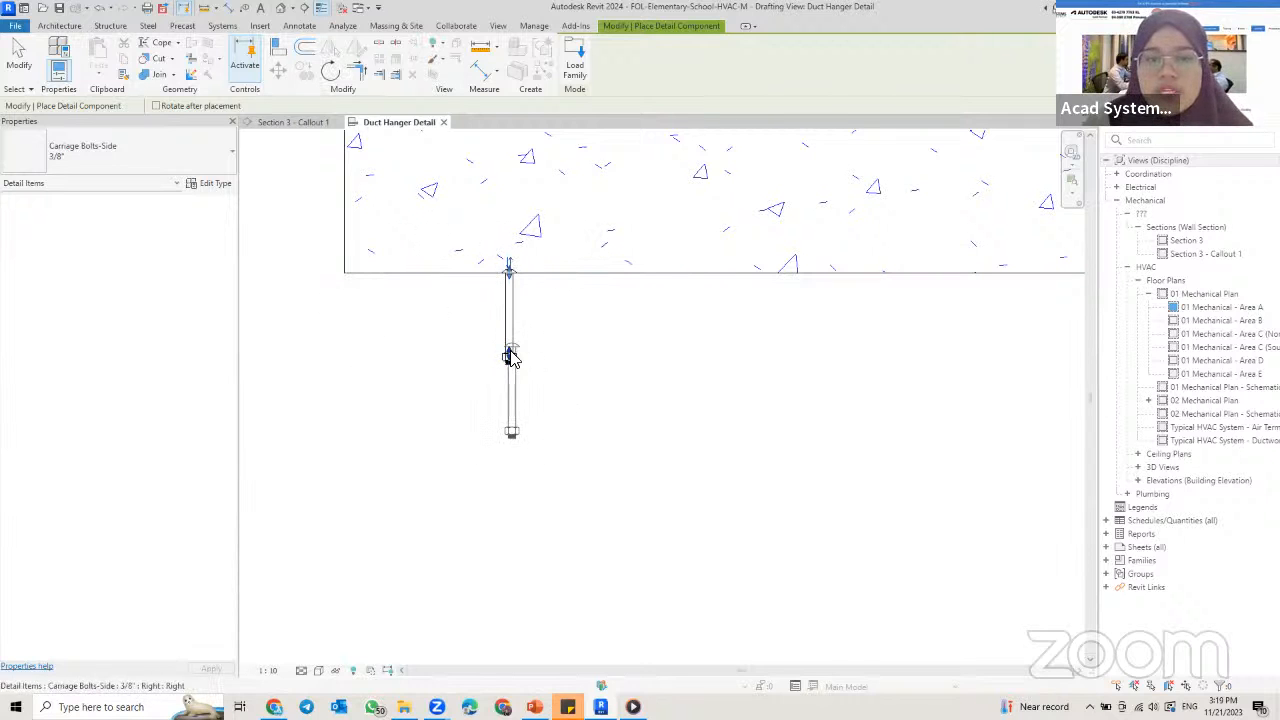
pyautogui.scroll(-2, 523, 350)
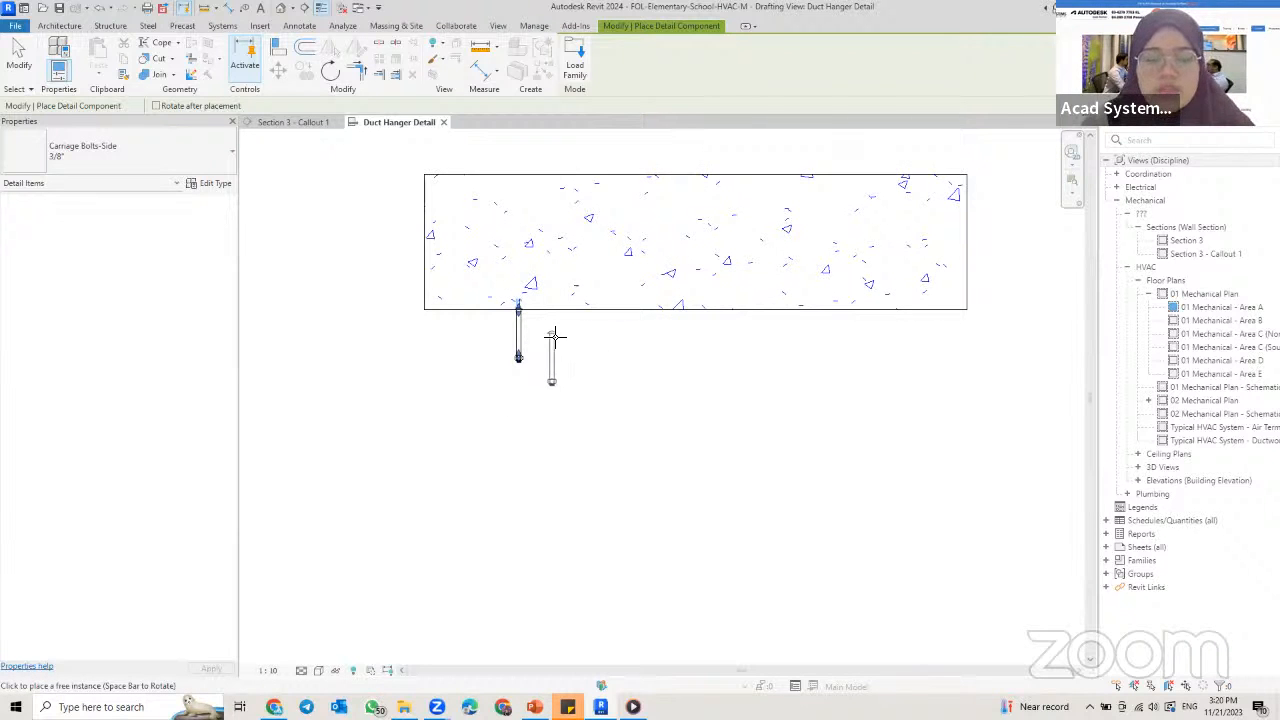
pyautogui.press('Escape')
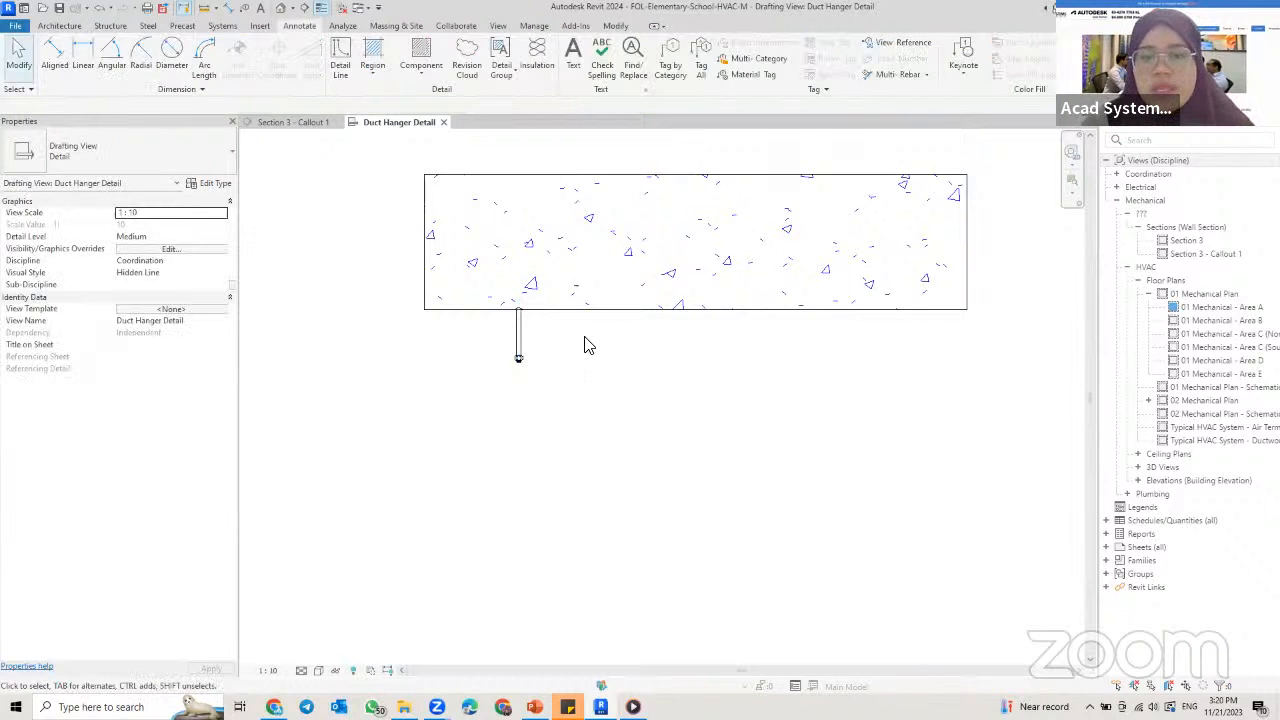
# Step: Stretch the carriage bolt's lower end down into the hatched strip, giving a length of about 840 mm
pyautogui.click(518, 340)
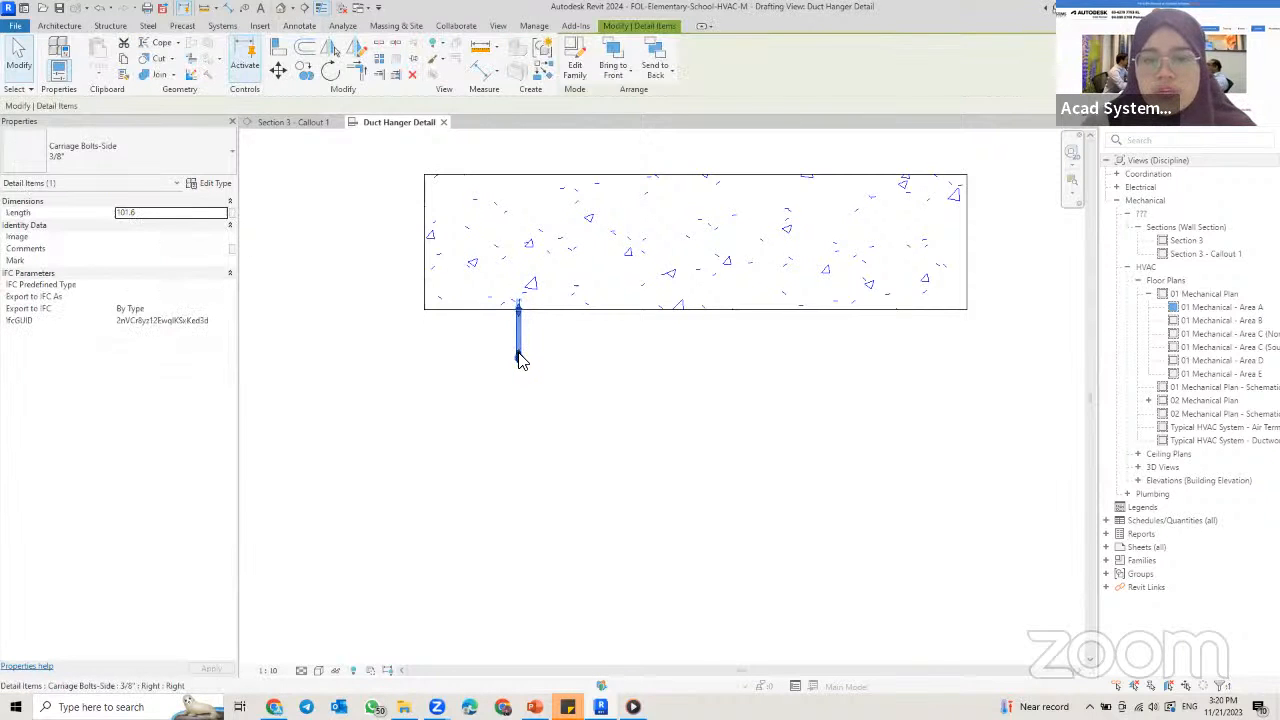
pyautogui.scroll(5, 521, 345)
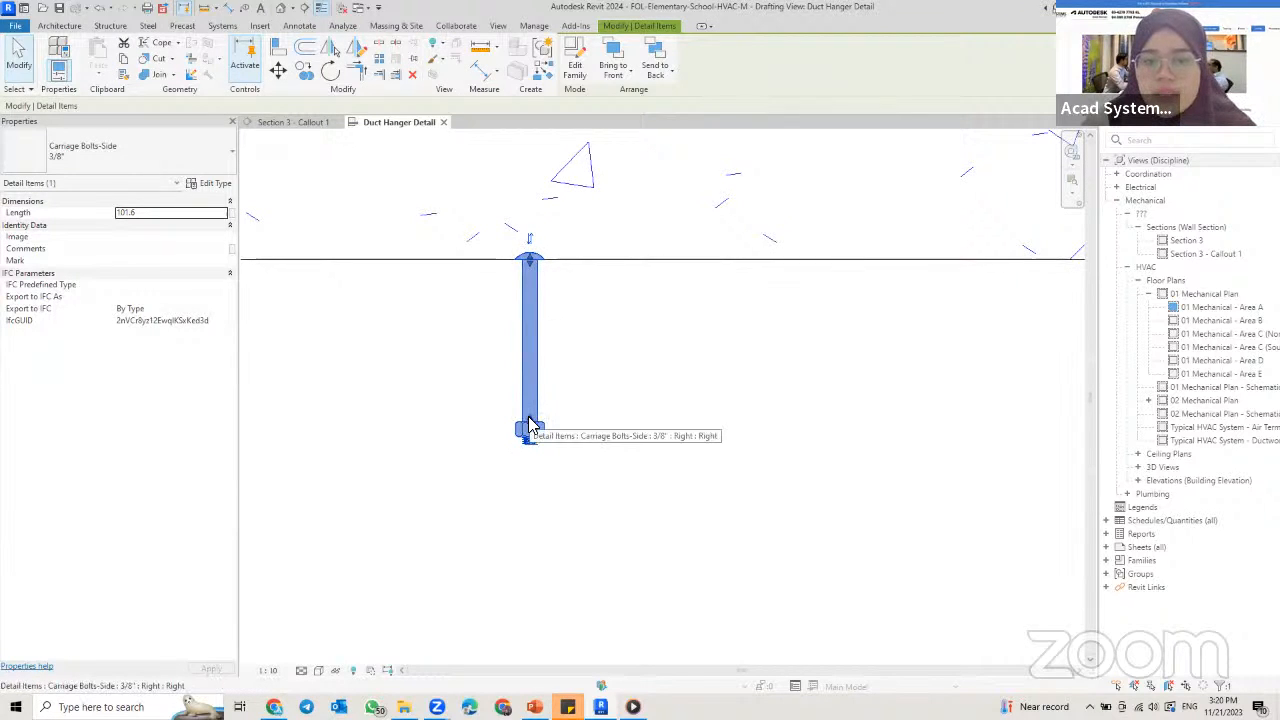
pyautogui.scroll(-5, 560, 380)
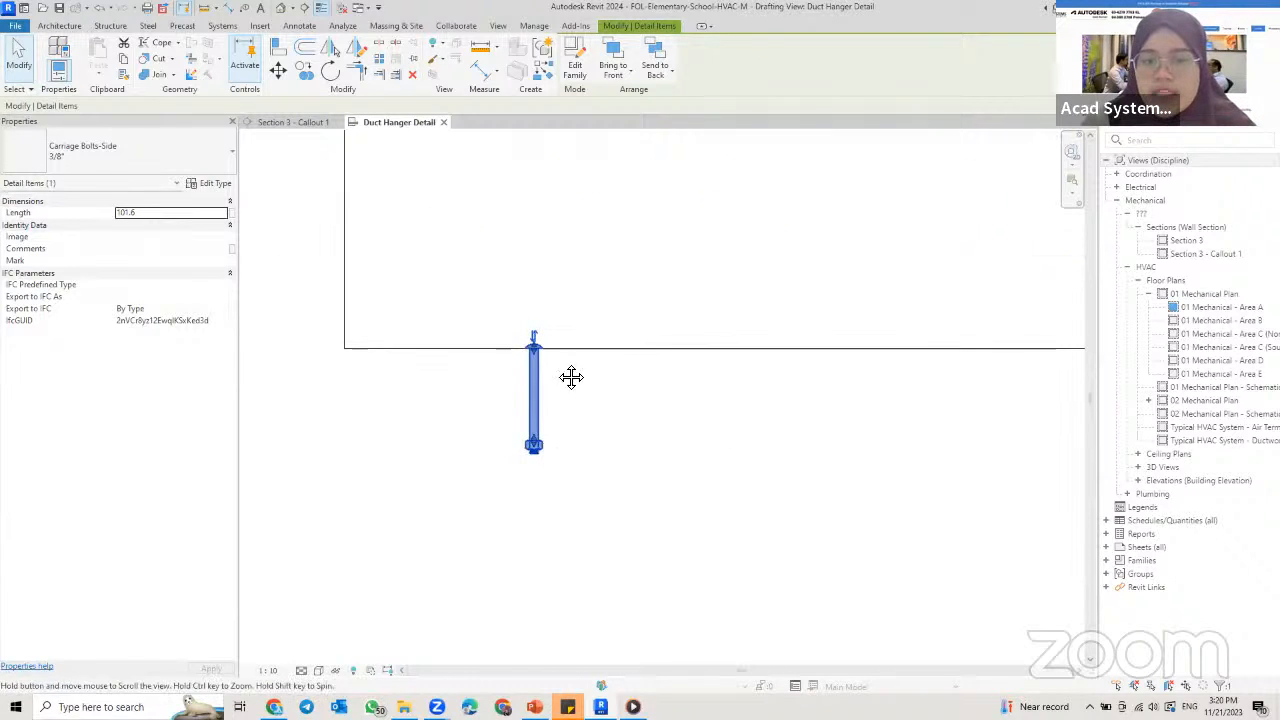
pyautogui.moveTo(549, 224); pyautogui.dragTo(542, 556)
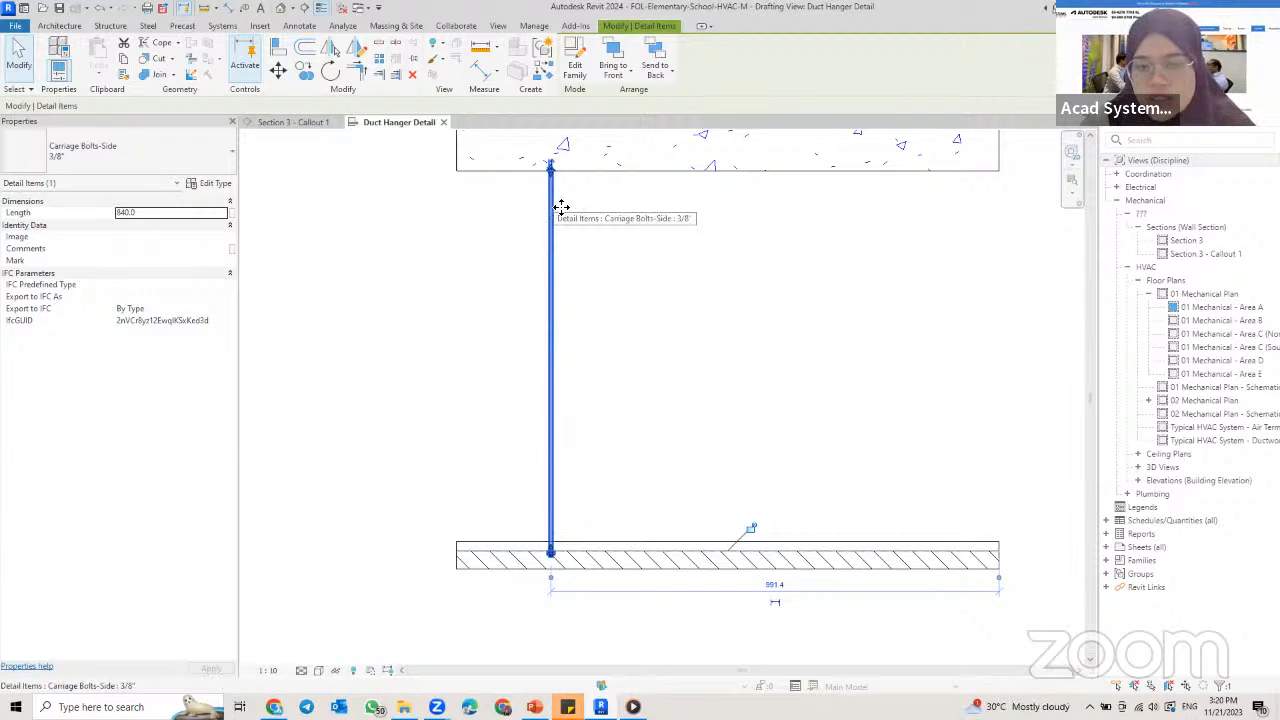
# Step: Change the carriage bolt's type to 7/8" and inspect the thicker rod between the concrete and the strip
pyautogui.click(60, 150)
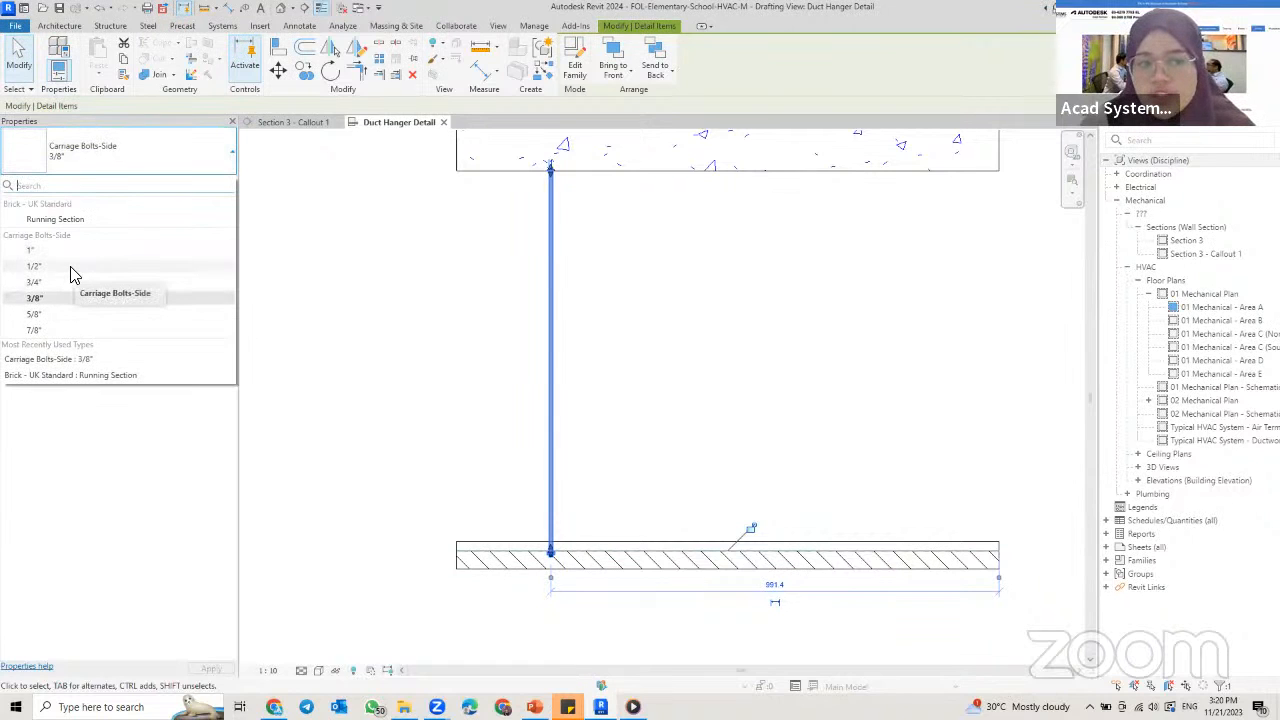
pyautogui.click(34, 330)
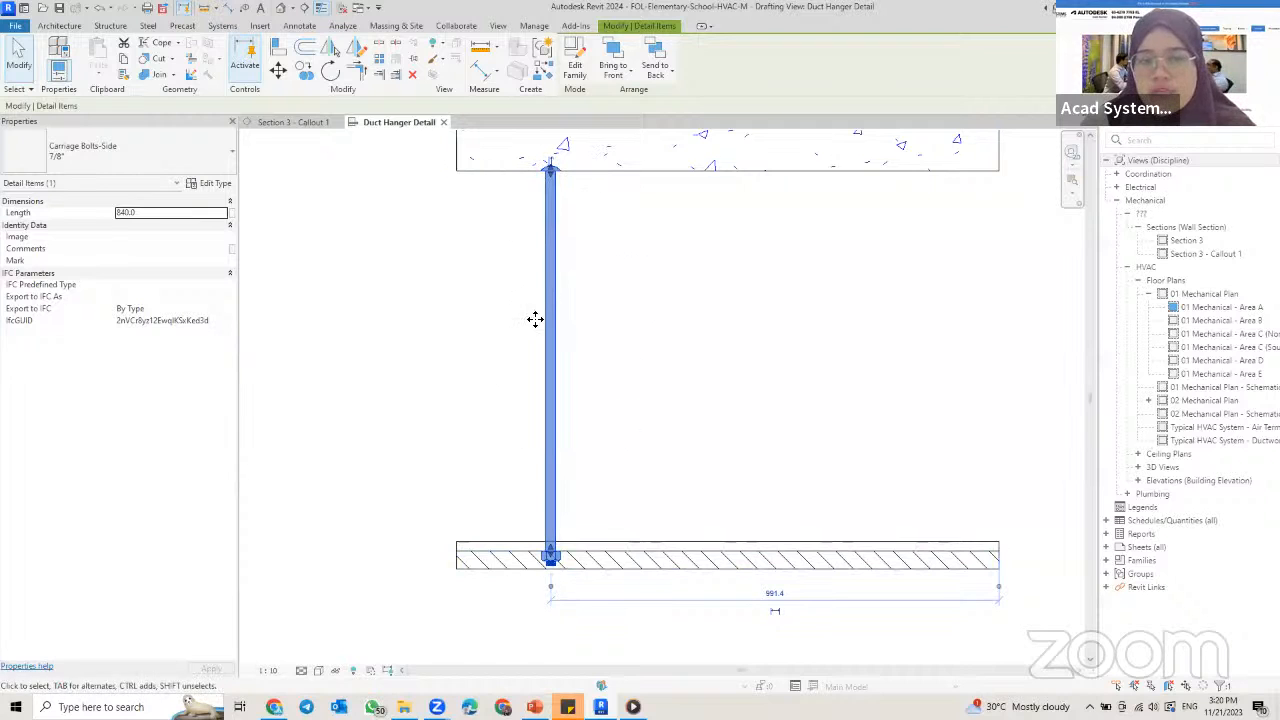
pyautogui.click(688, 339)
pyautogui.click(552, 204)
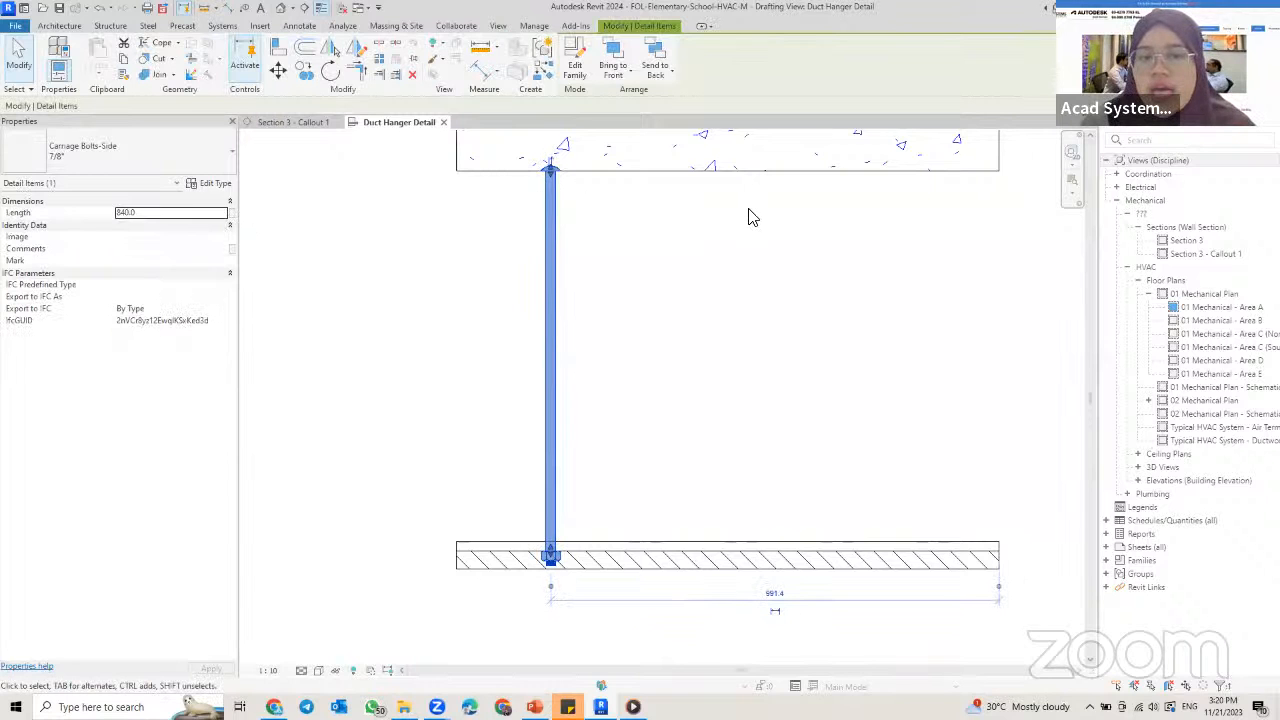
pyautogui.click(790, 207)
pyautogui.moveTo(807, 204)
pyautogui.mouseDown(button='middle')
pyautogui.moveTo(786, 251)
pyautogui.moveTo(750, 251)
pyautogui.mouseUp(button='middle')
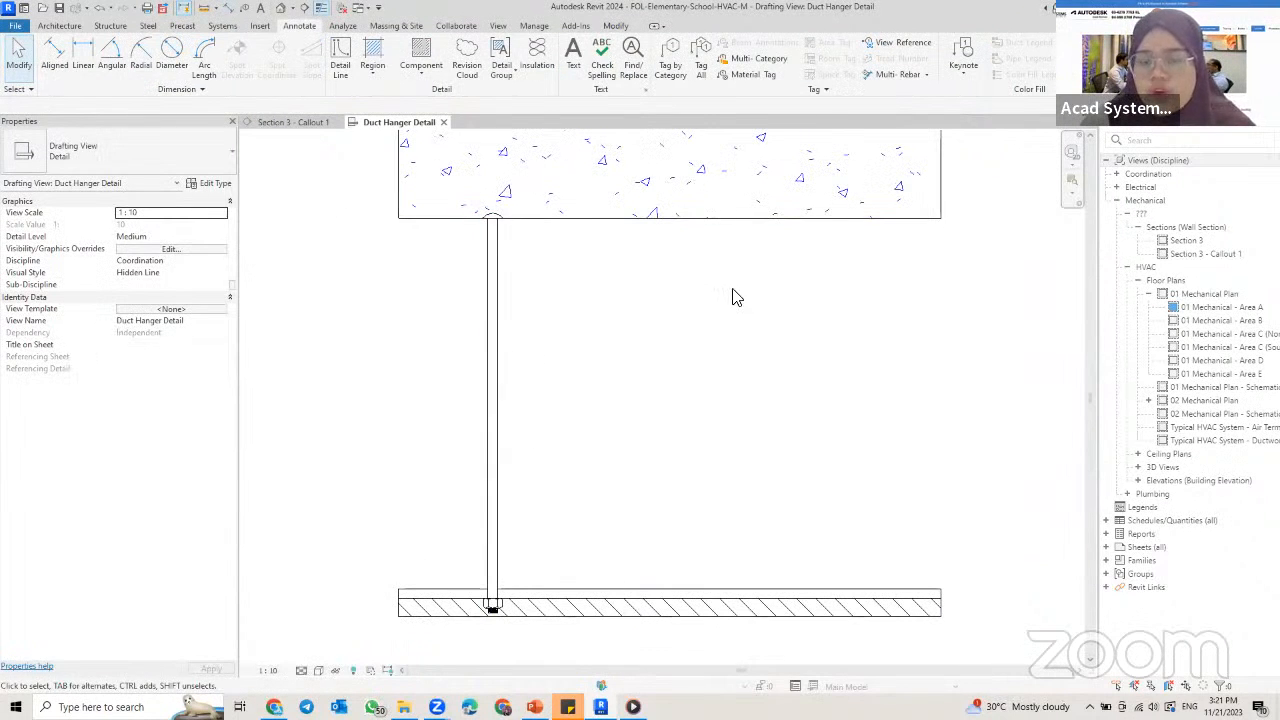
# Step: Mirror a copy of the 7/8" carriage bolt about a vertical axis through the midpoints of the concrete's underside and the strip below
pyautogui.click(490, 270)
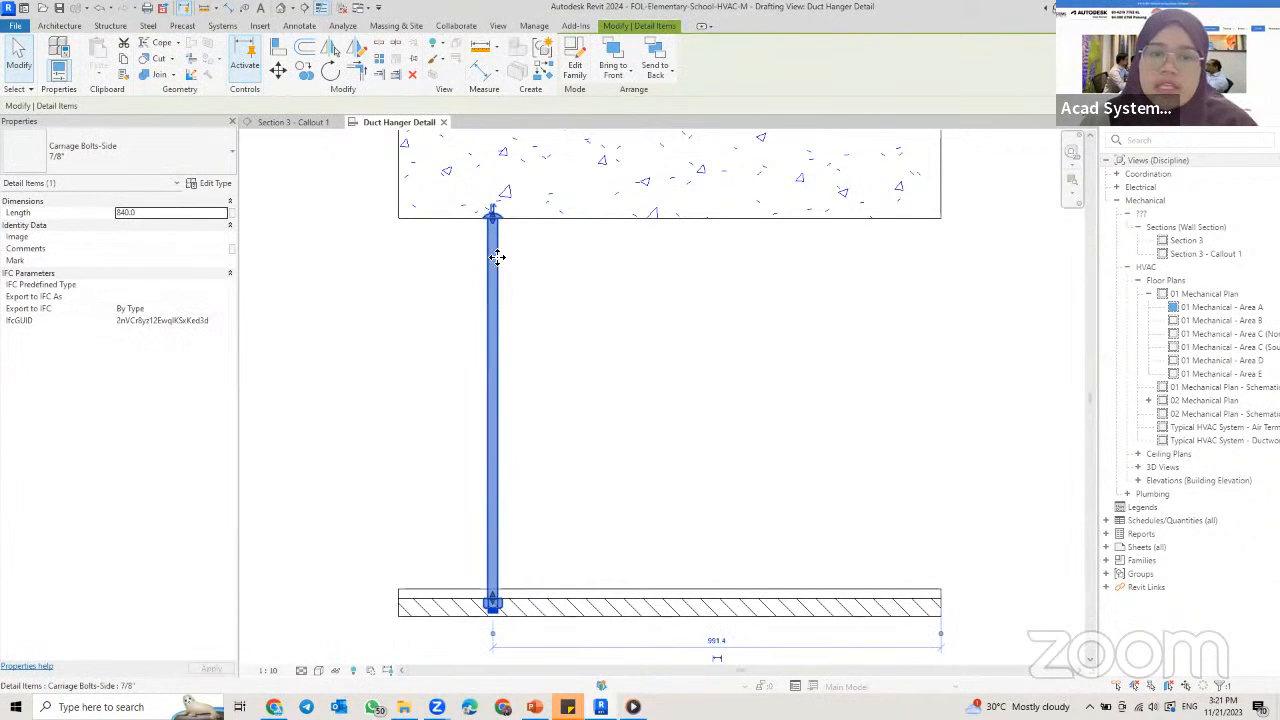
pyautogui.click(358, 50)
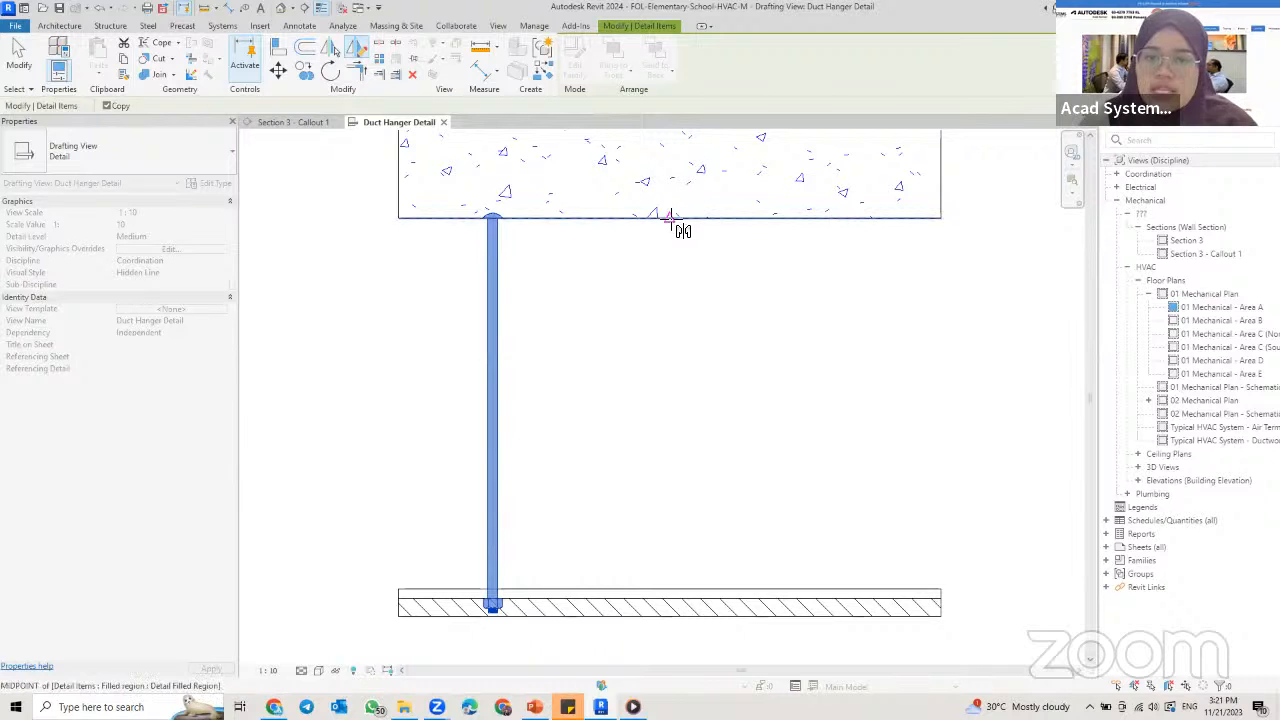
pyautogui.scroll(-2, 665, 230)
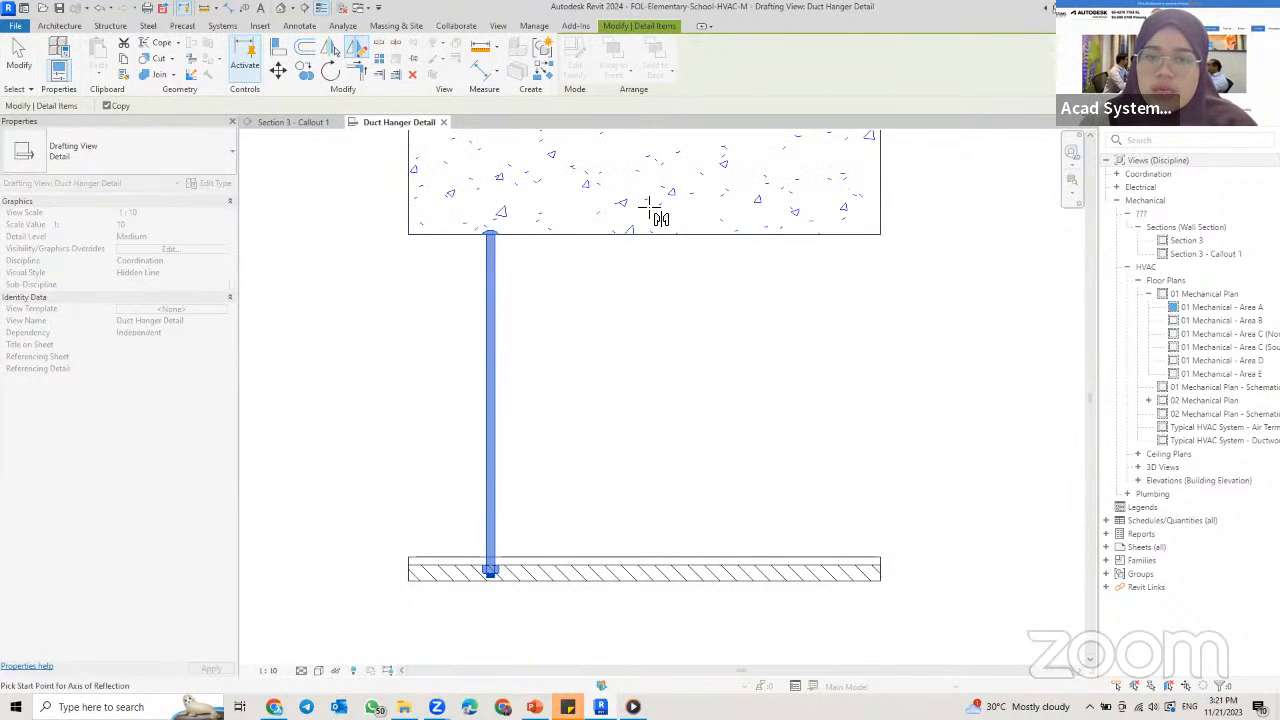
pyautogui.click(644, 234)
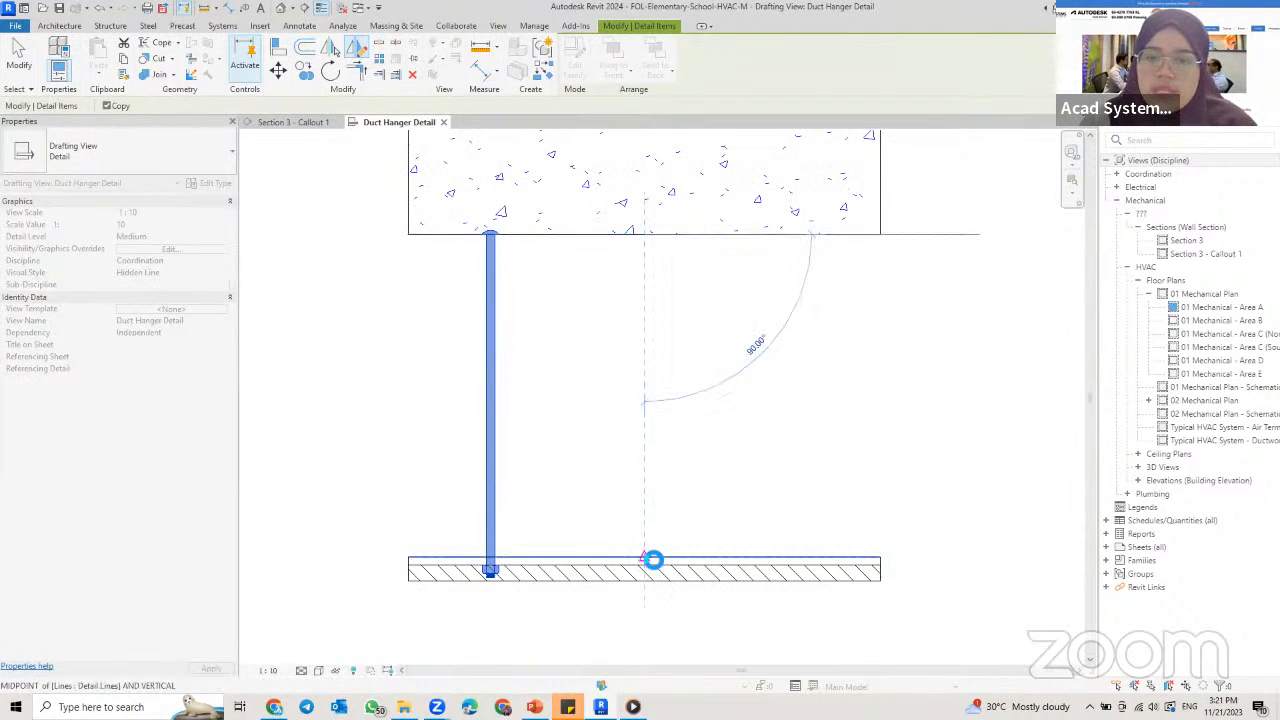
pyautogui.click(648, 560)
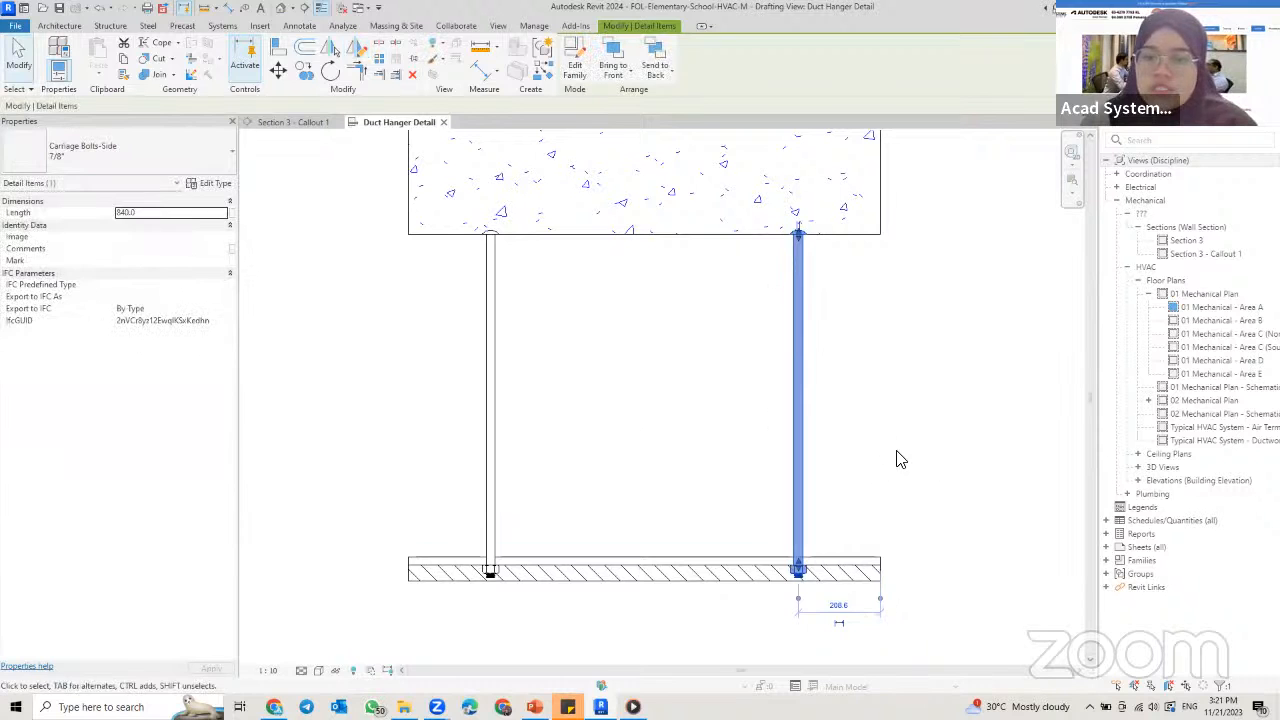
pyautogui.click(897, 459)
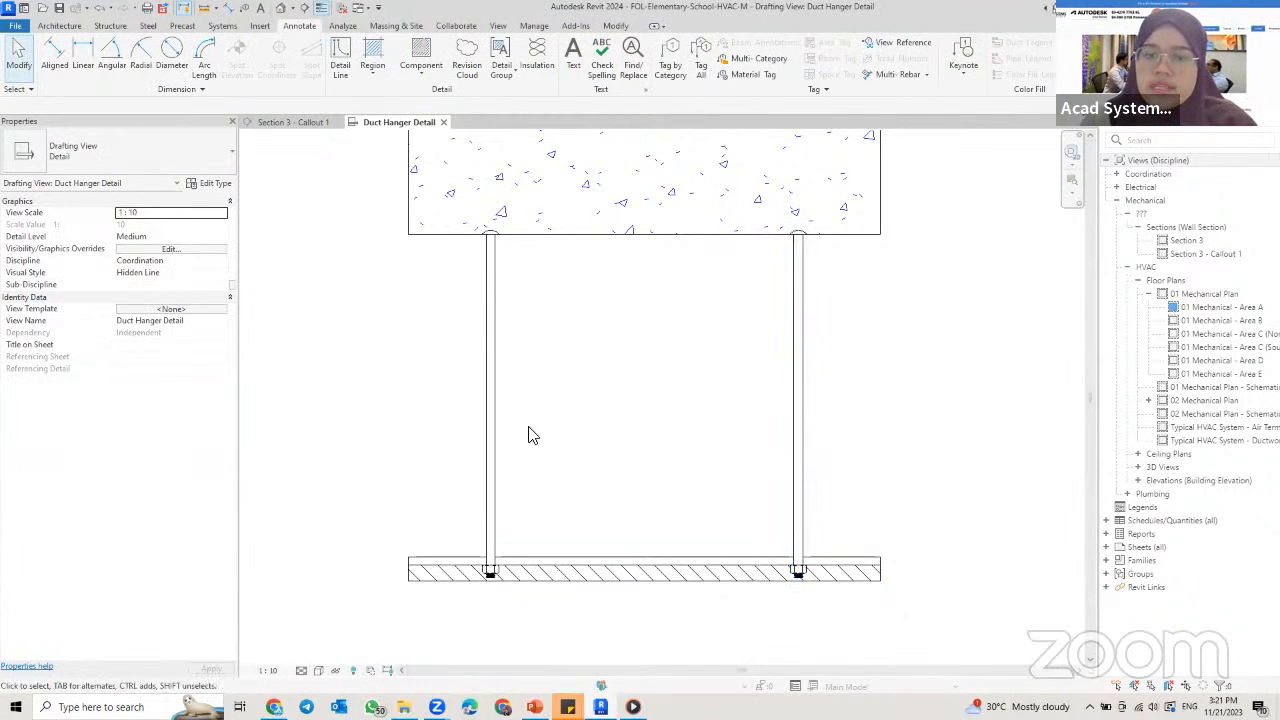
# Step: Start placing a detail component and find the Break Line family in the US library under Detail Items, Div 01-General
pyautogui.scroll(-2, 577, 365)
pyautogui.moveTo(503, 329); pyautogui.dragTo(527, 328, button='middle')
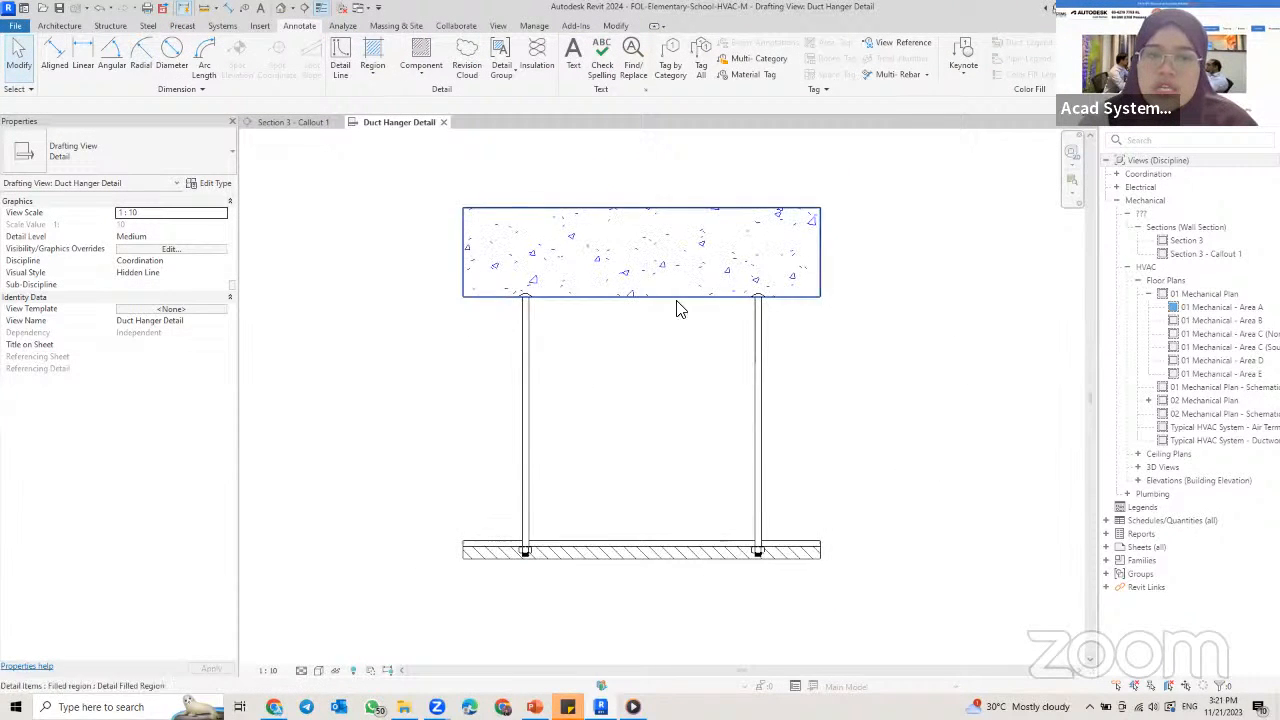
pyautogui.moveTo(680, 306); pyautogui.dragTo(665, 311, button='middle')
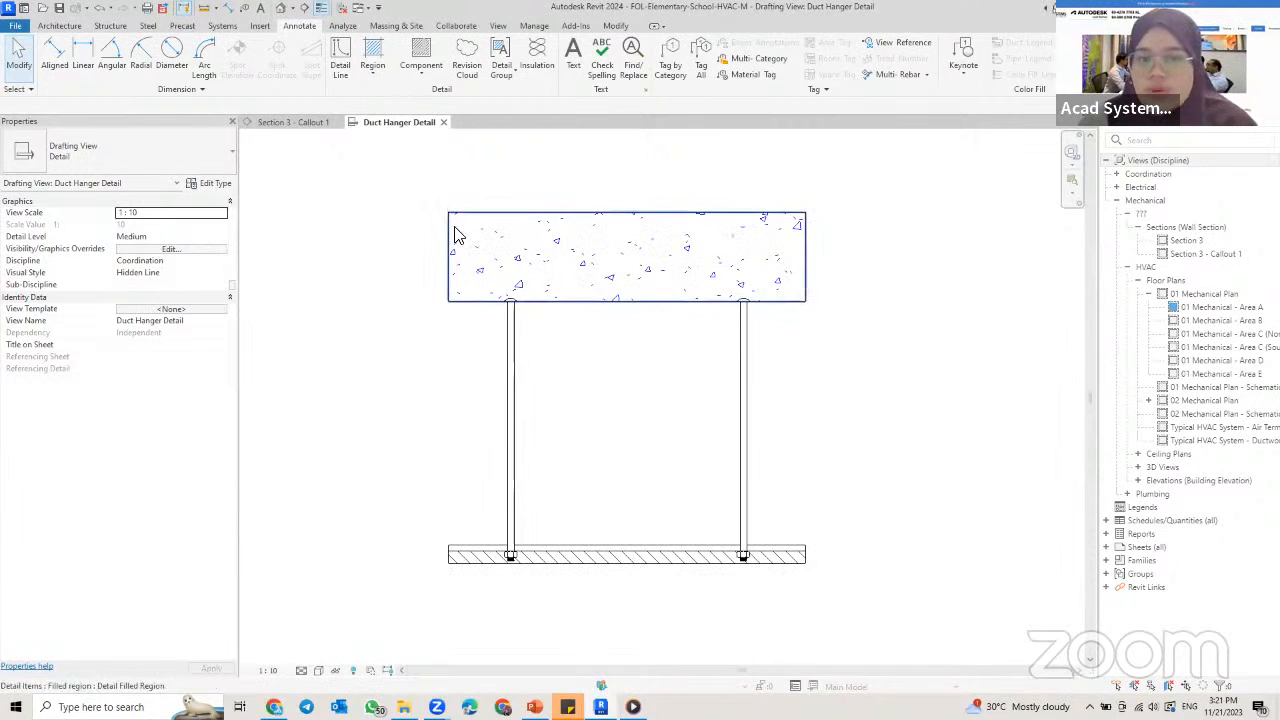
pyautogui.scroll(2, 445, 210)
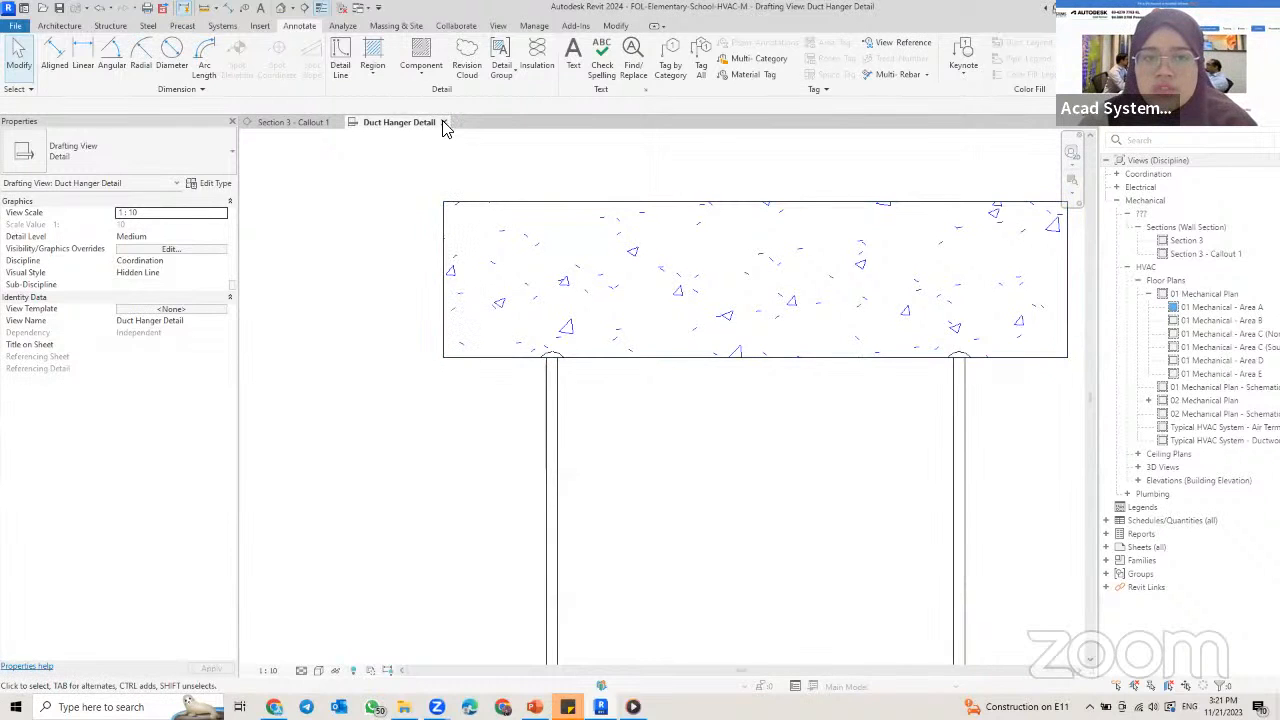
pyautogui.click(421, 60)
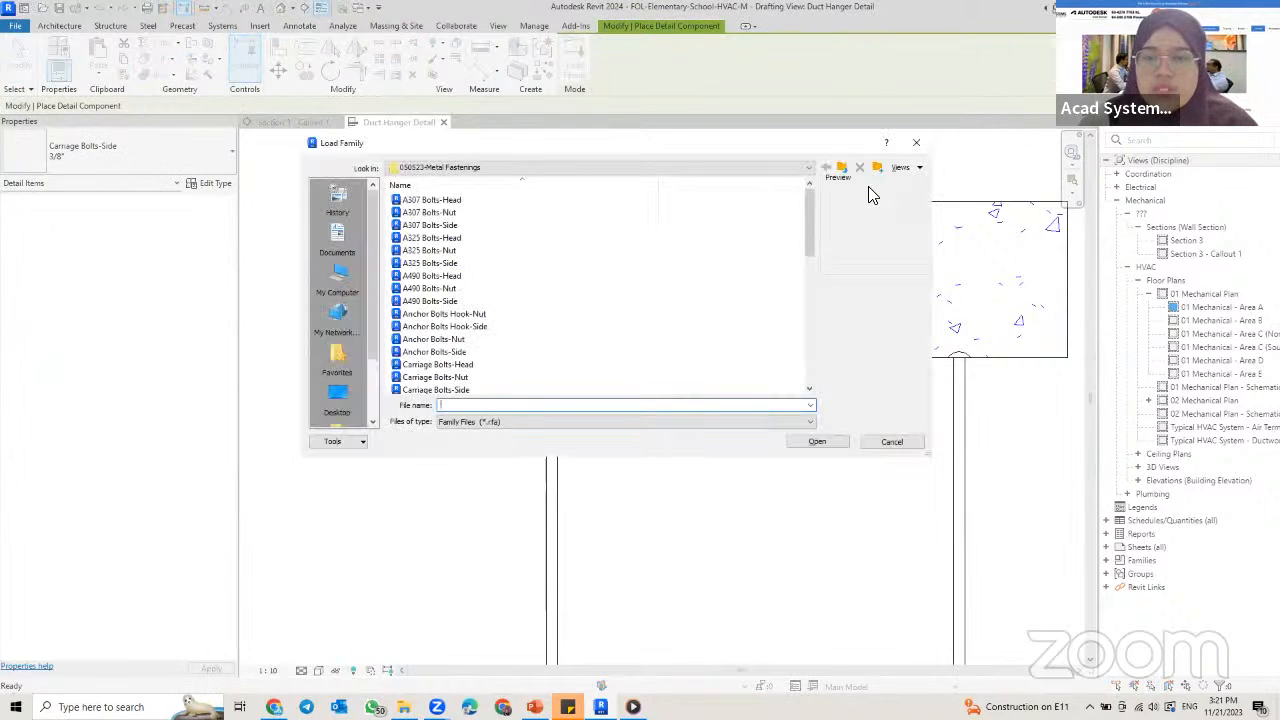
pyautogui.click(843, 168)
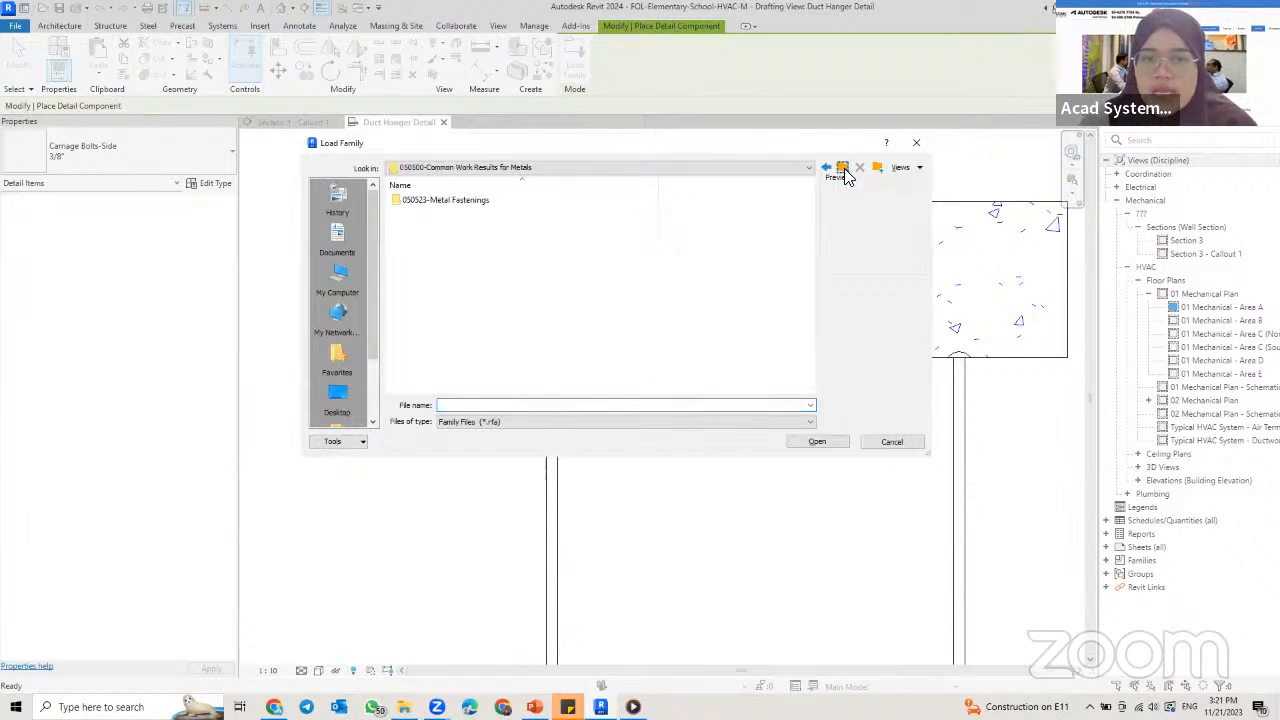
pyautogui.click(441, 170)
pyautogui.click(506, 270)
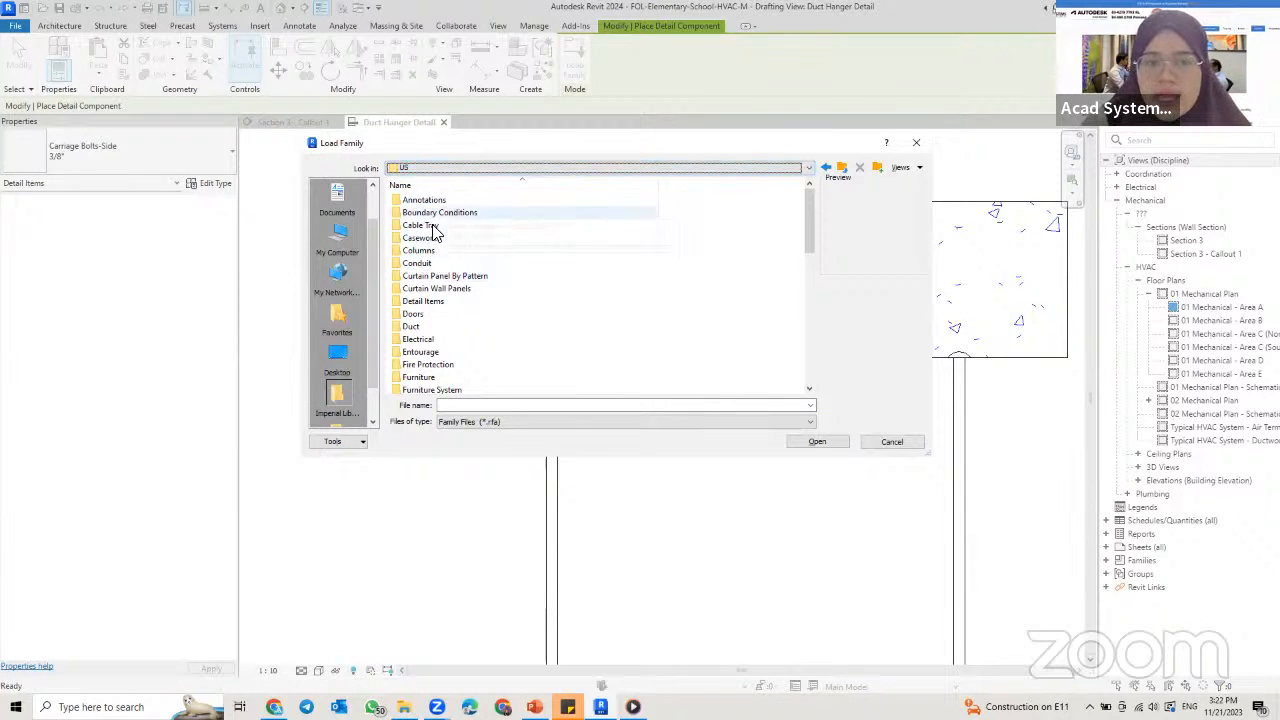
pyautogui.doubleClick(430, 302)
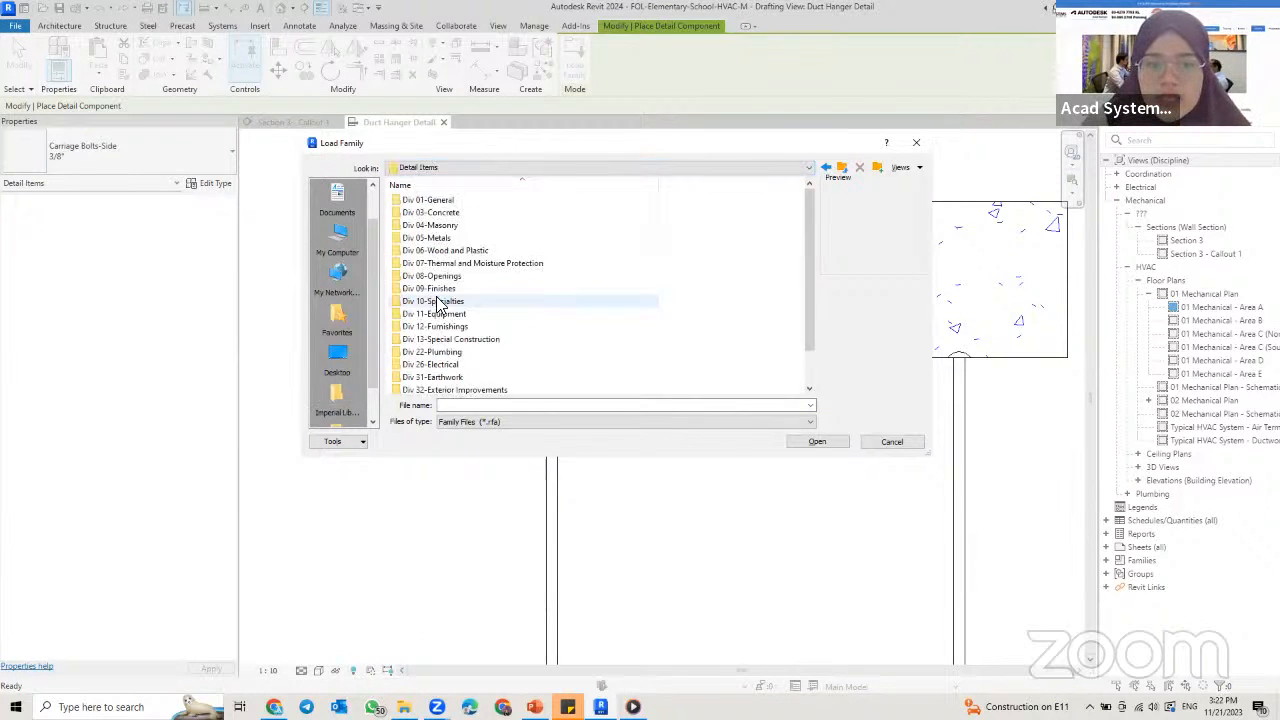
pyautogui.doubleClick(457, 203)
pyautogui.click(390, 201)
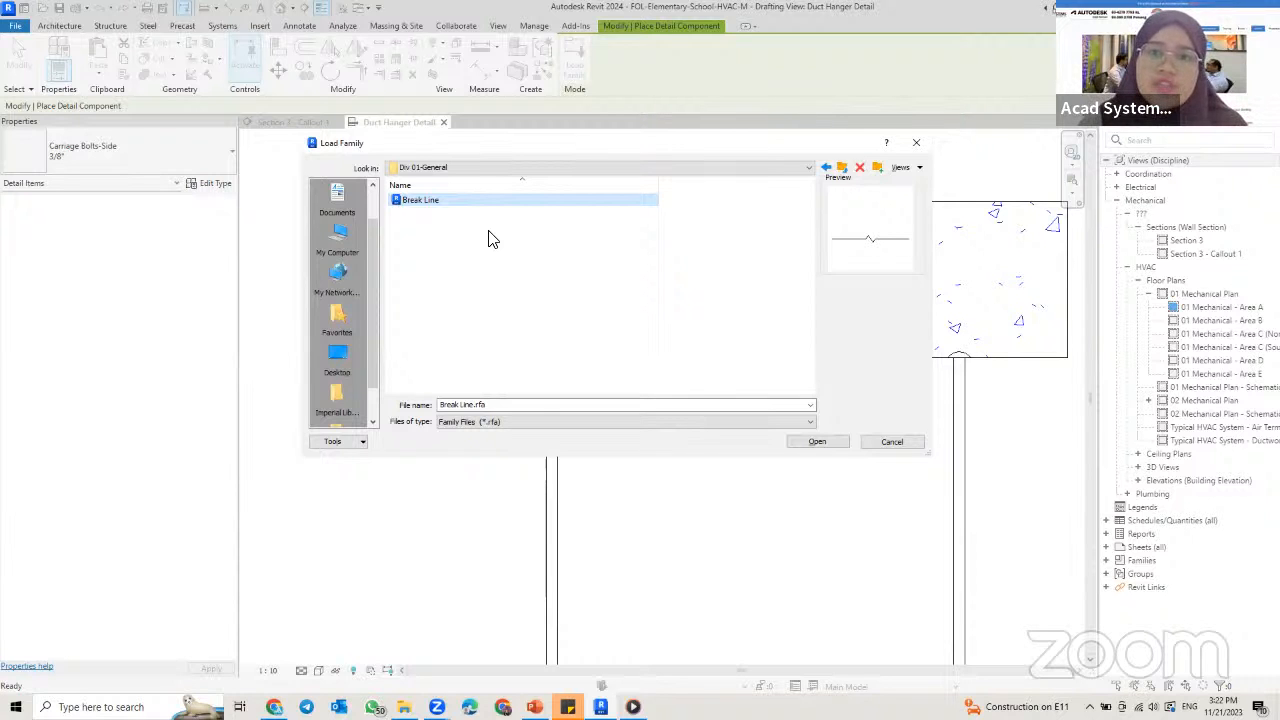
# Step: Go back up to the Detail Items folder, reopen Div 01-General and load the Break Line family
pyautogui.click(538, 168)
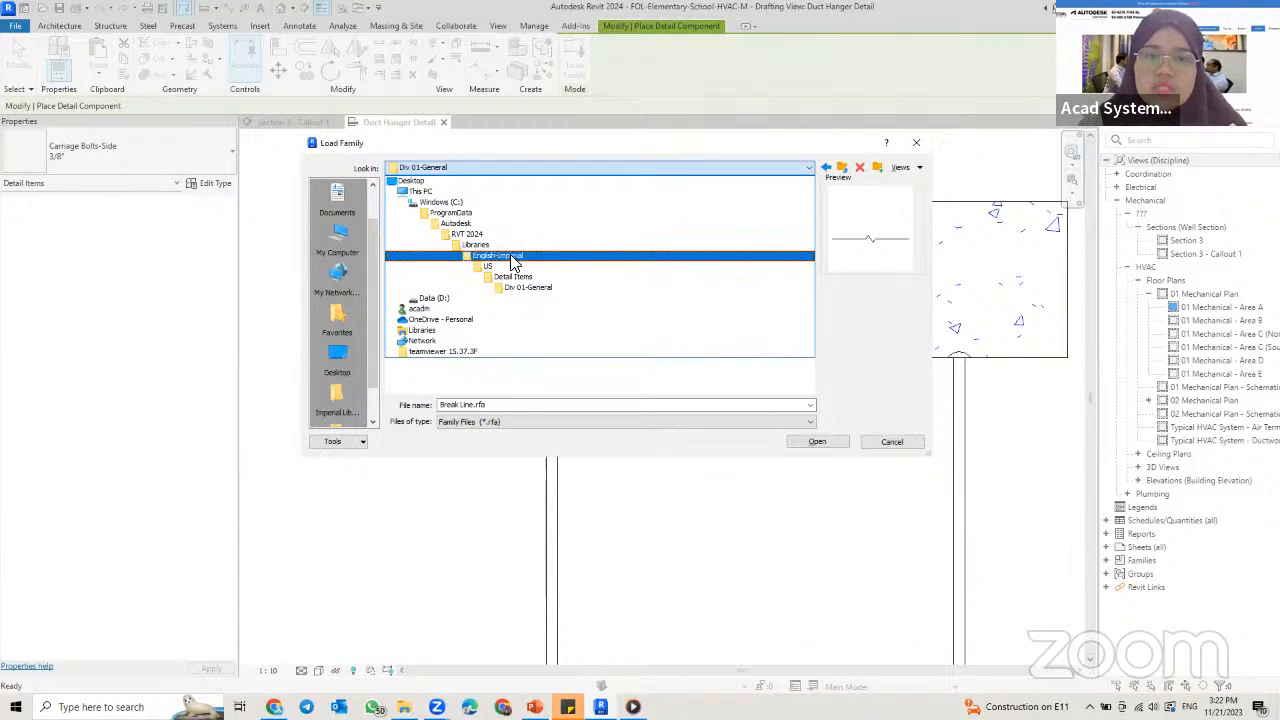
pyautogui.click(507, 278)
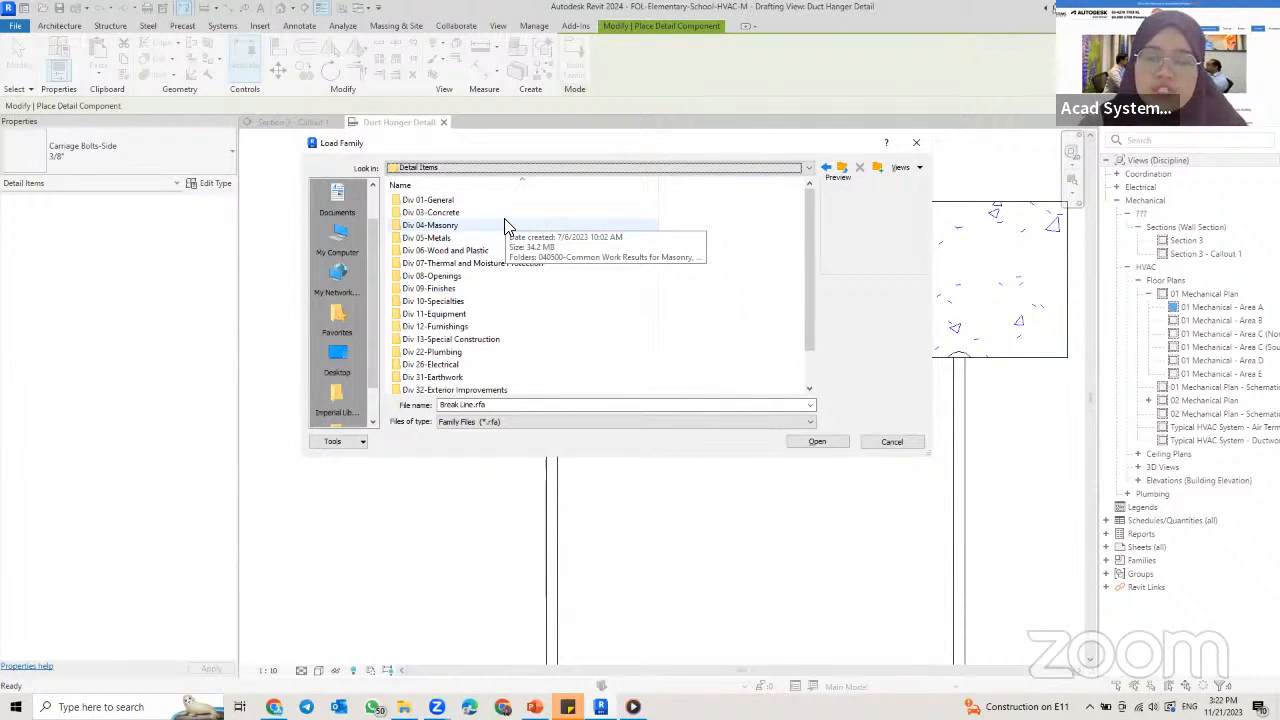
pyautogui.doubleClick(449, 199)
pyautogui.click(450, 199)
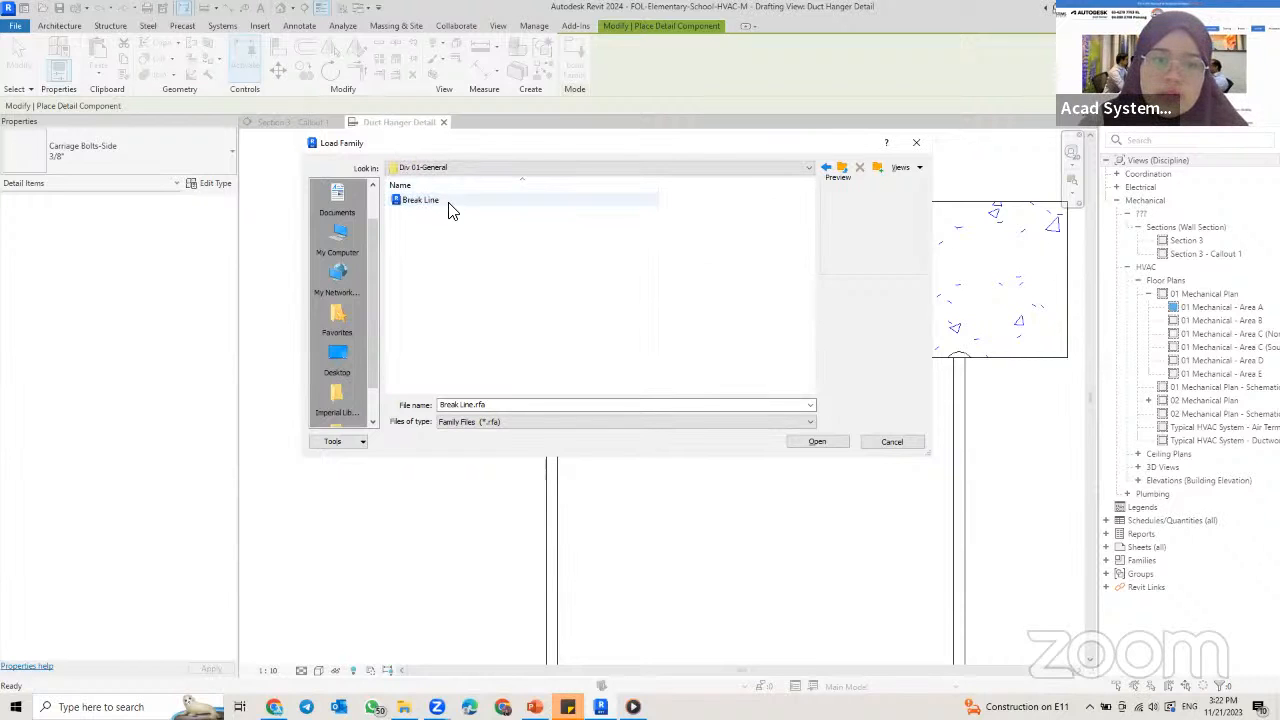
pyautogui.click(795, 445)
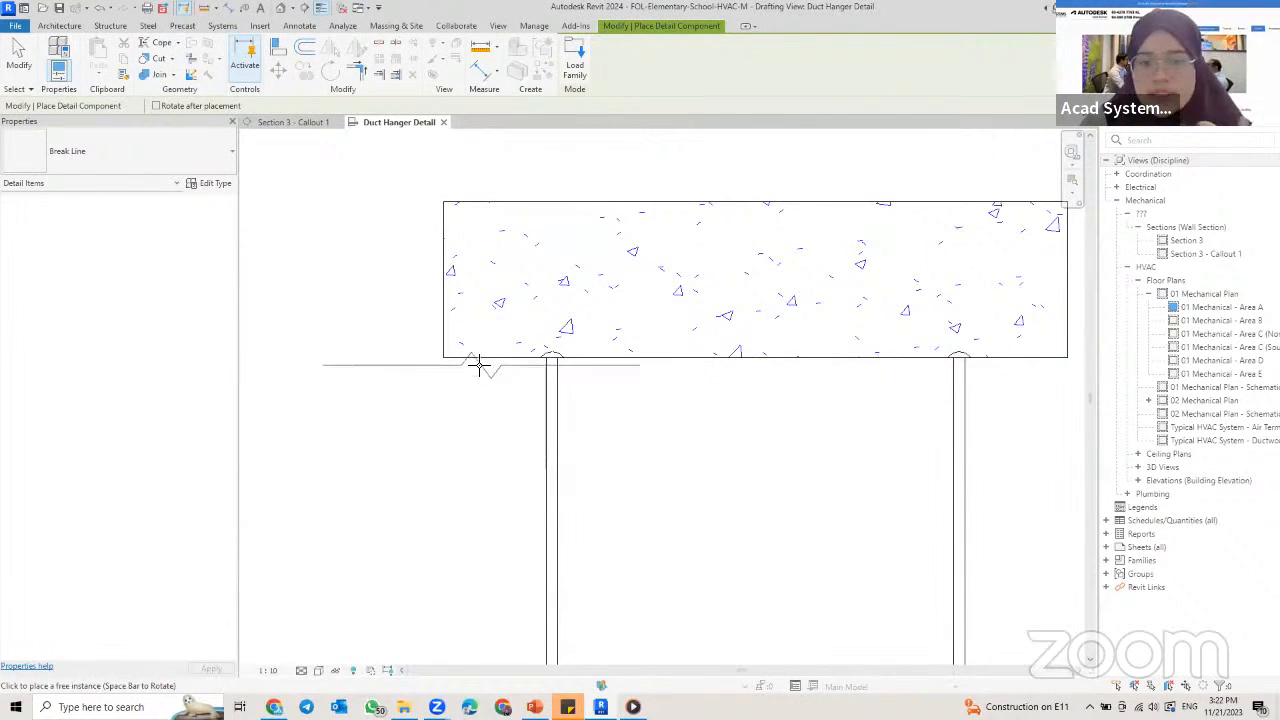
# Step: Rotate the break line to vertical and place it at mid-height on the concrete's right edge
pyautogui.moveTo(843, 421); pyautogui.dragTo(752, 395, button='middle')
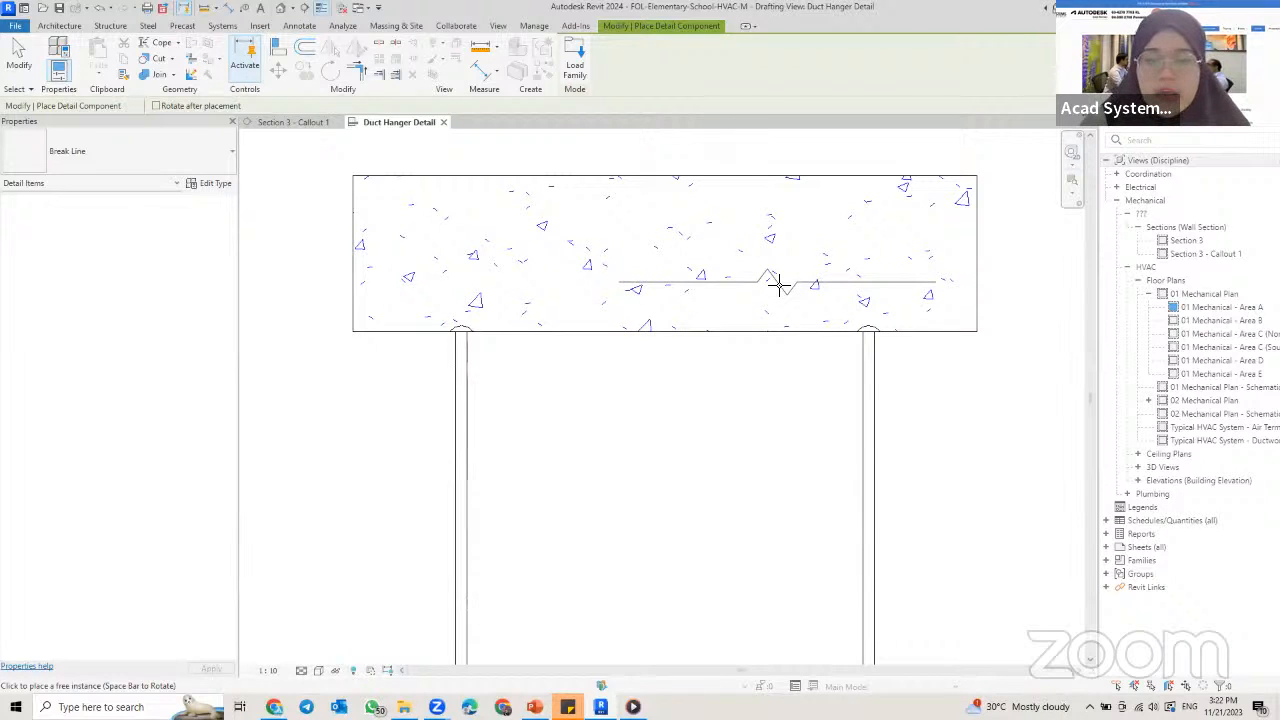
pyautogui.scroll(-1, 780, 285)
pyautogui.press('space')
pyautogui.press('space')
pyautogui.press('space')
pyautogui.press('space')
pyautogui.press('space')
pyautogui.press('space')
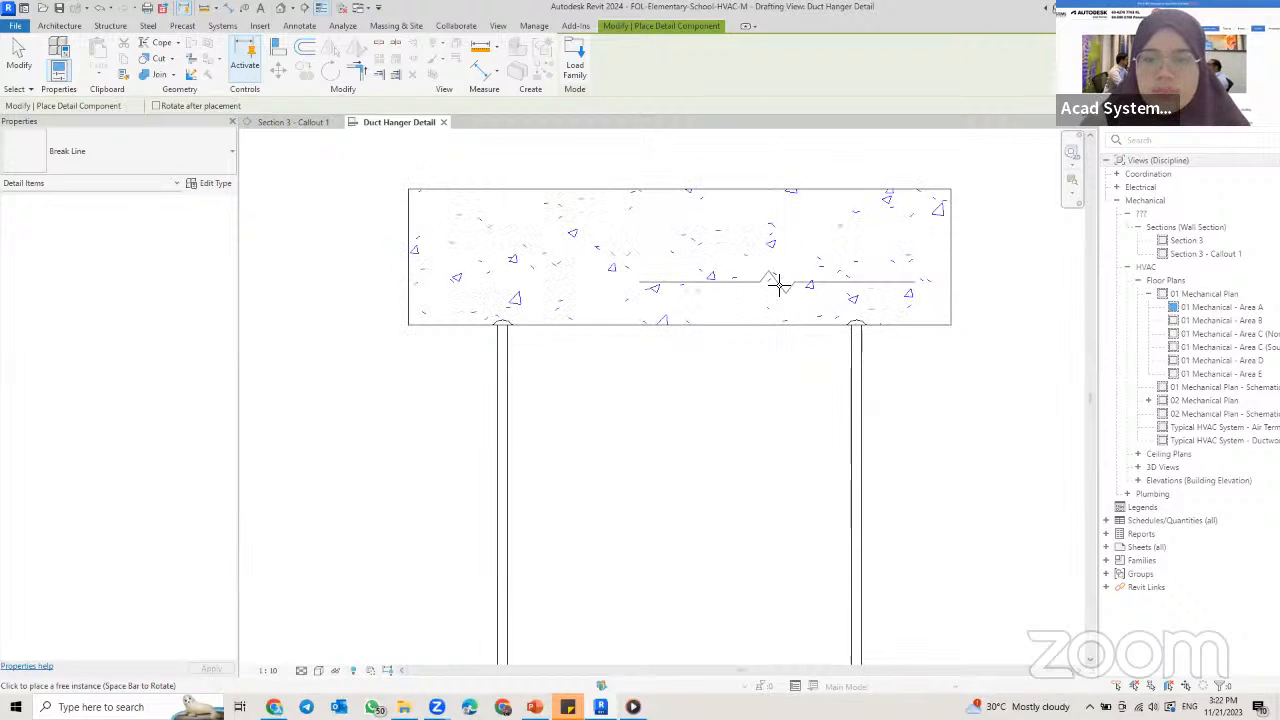
pyautogui.press('space')
pyautogui.press('space')
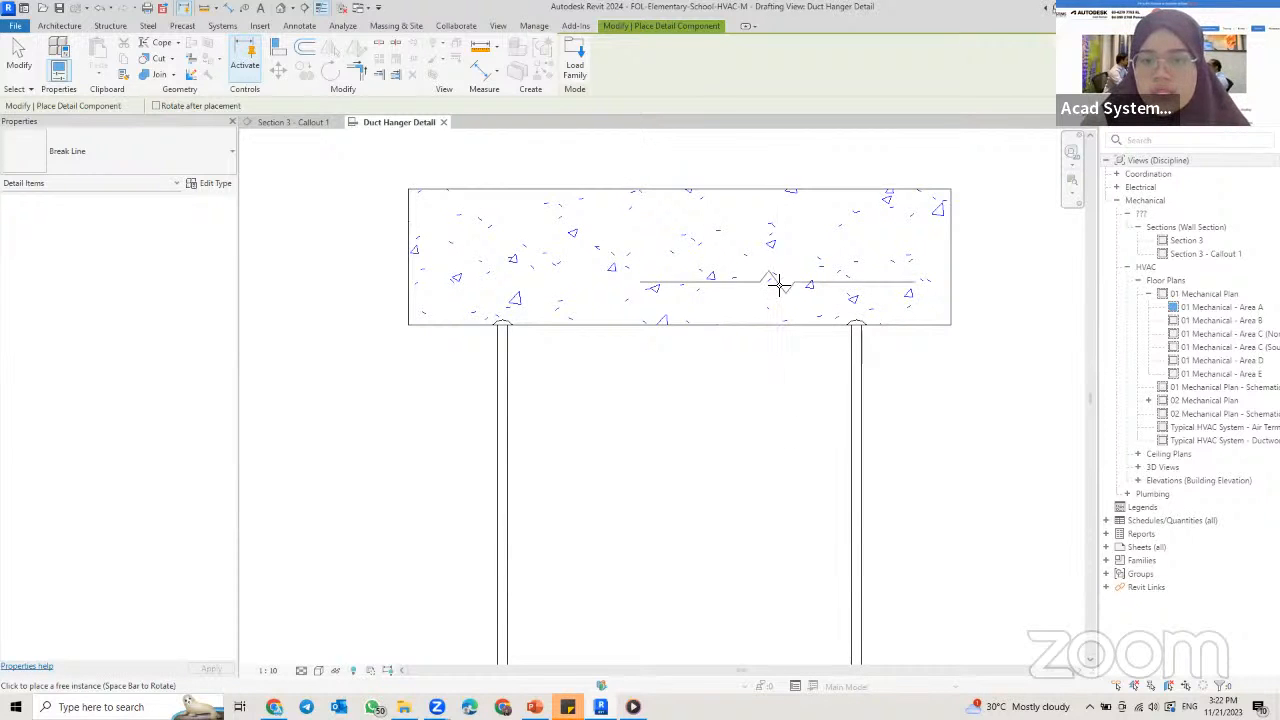
pyautogui.press('space')
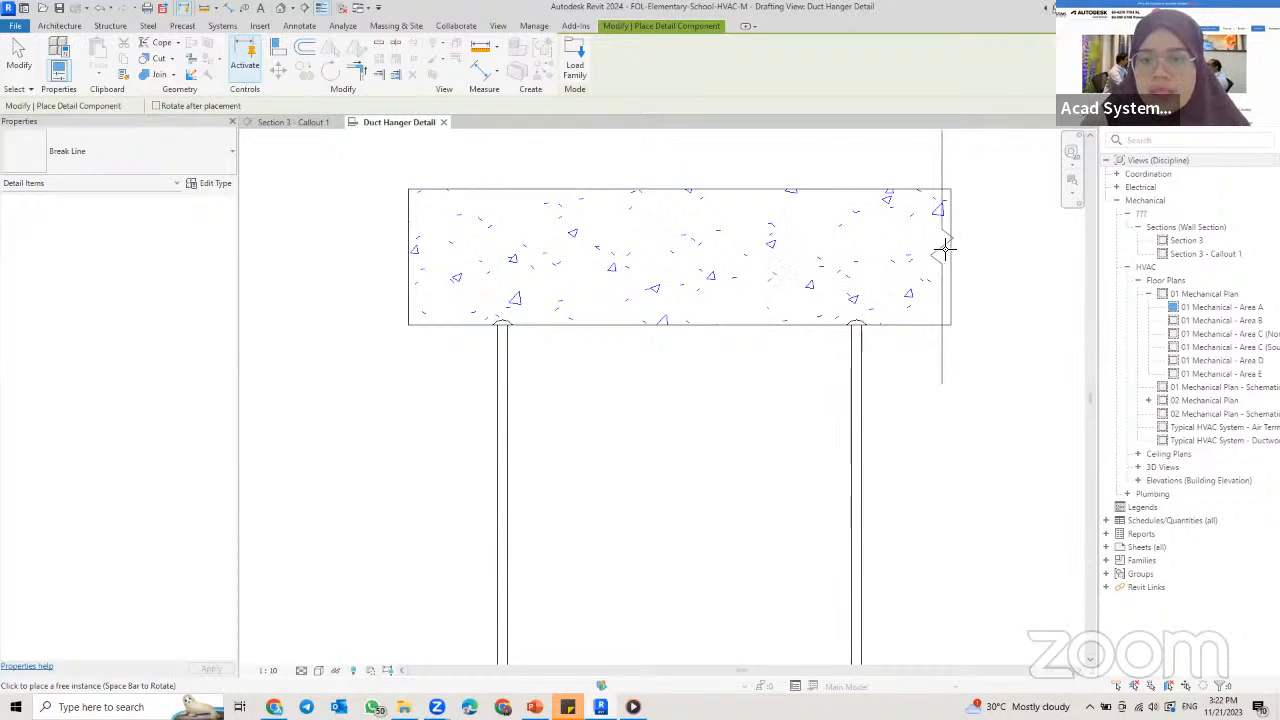
pyautogui.click(950, 256)
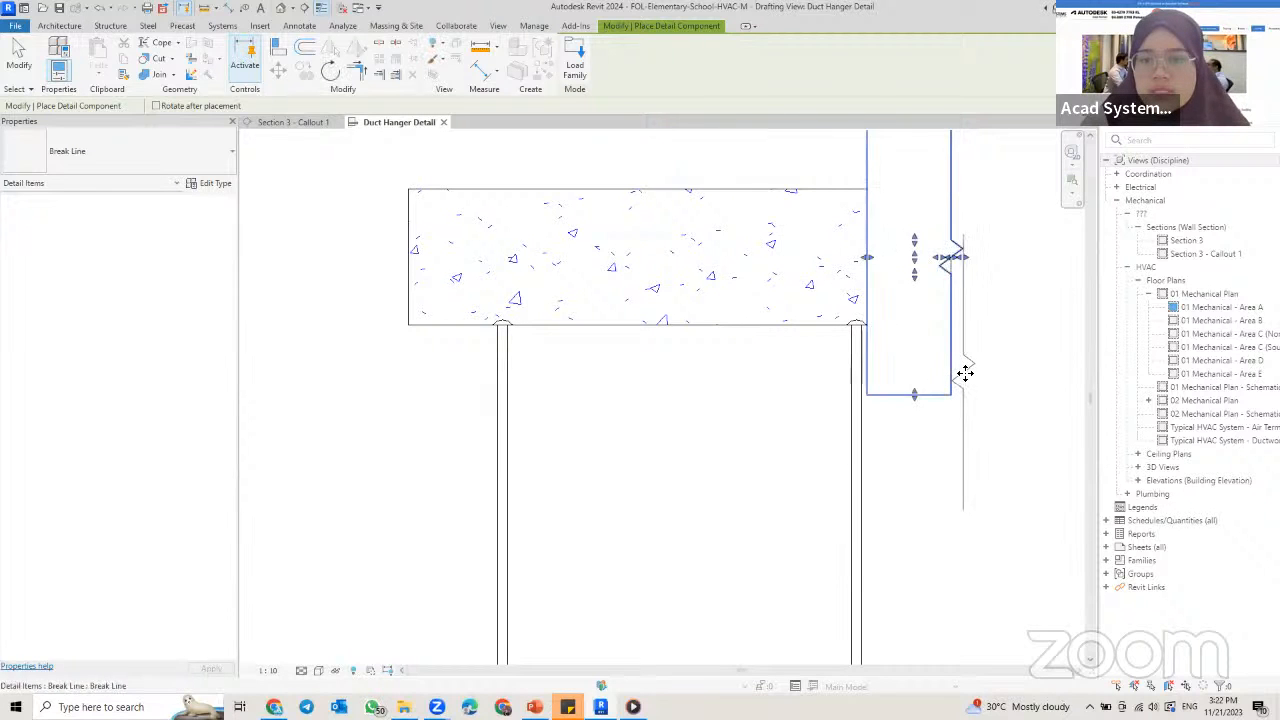
# Step: Place a second vertical break line on the concrete's left edge, level with the first, and finish placing components
pyautogui.moveTo(952, 272); pyautogui.dragTo(905, 325, button='middle')
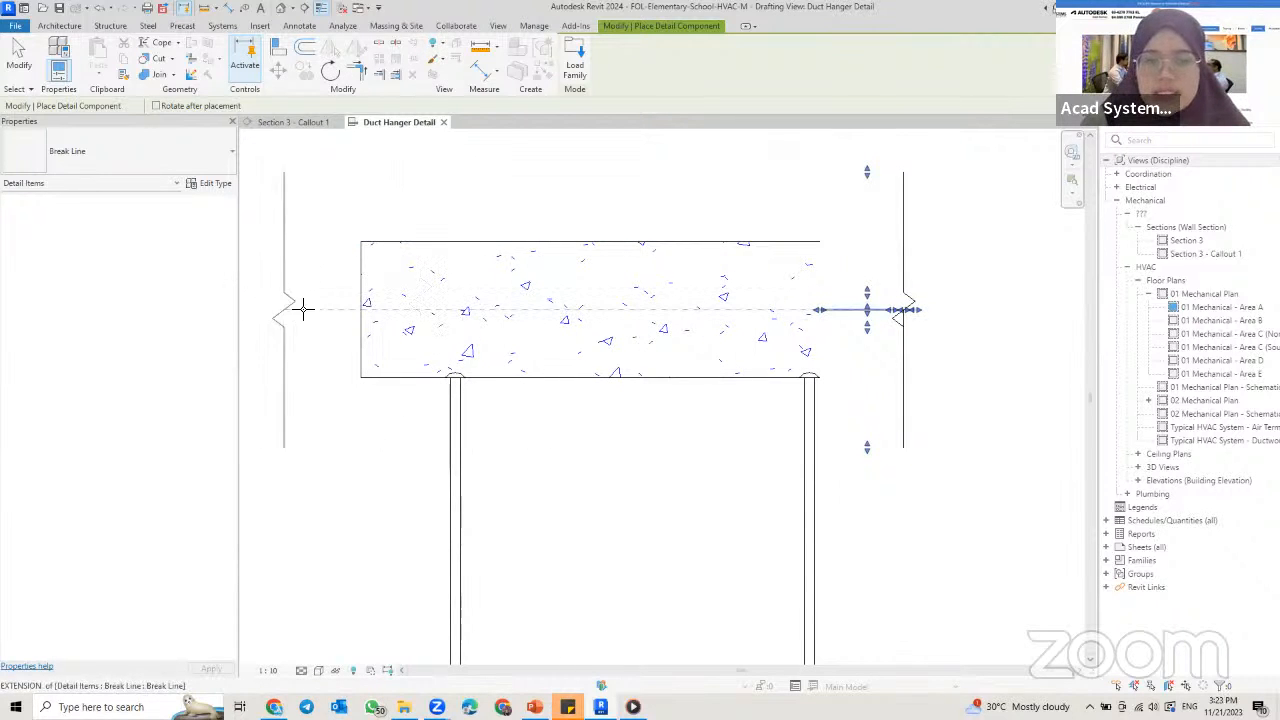
pyautogui.click(362, 310)
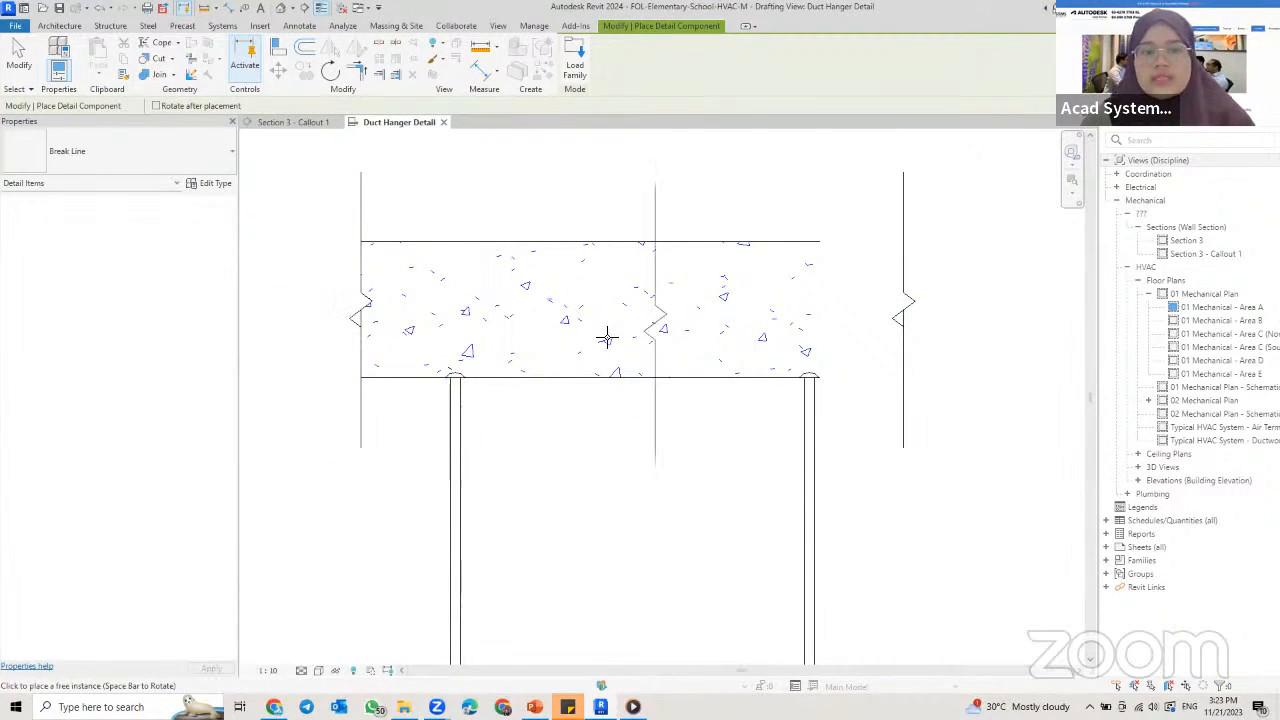
pyautogui.press('Escape')
pyautogui.press('Escape')
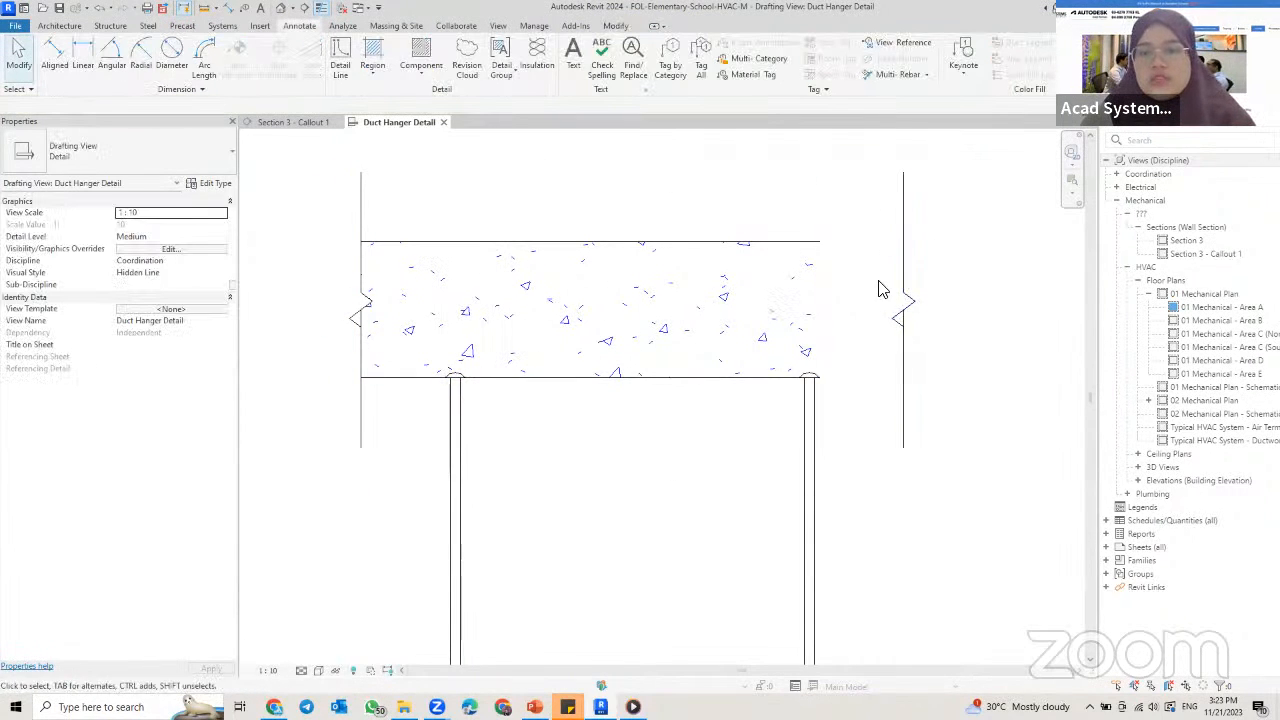
# Step: Rotate the right break line 180° so its masking area lies outside the concrete
pyautogui.click(846, 289)
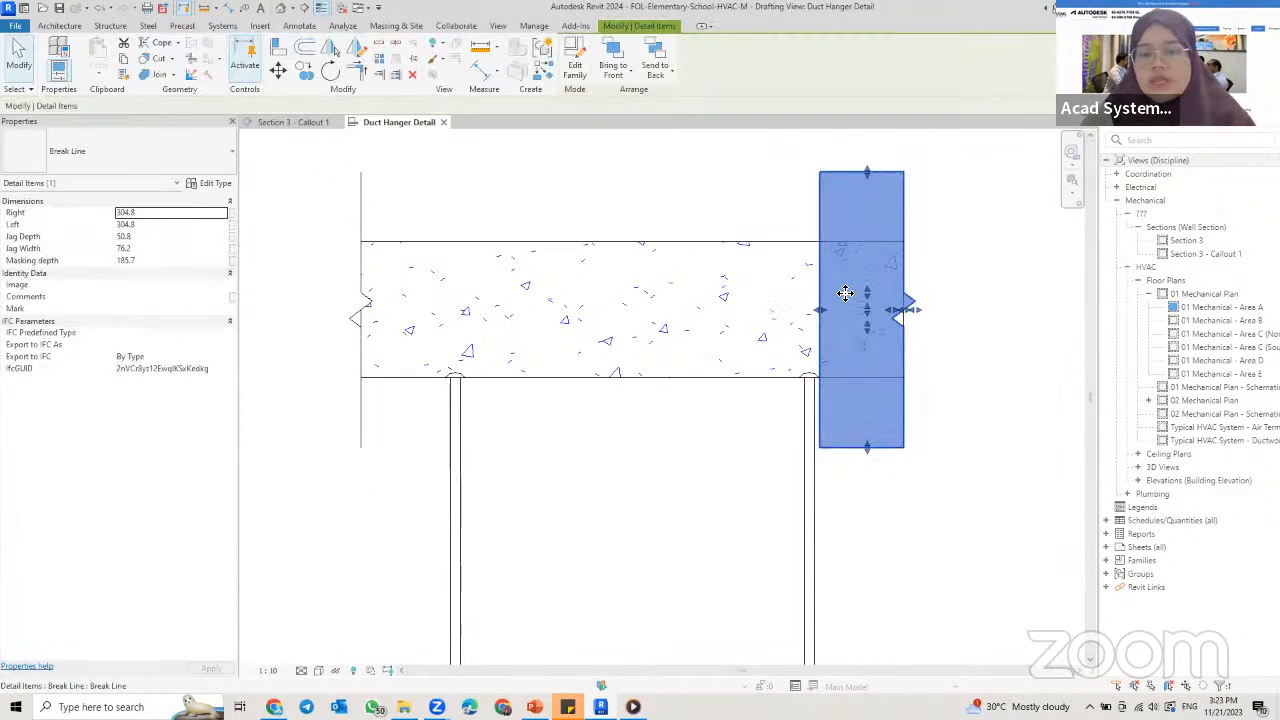
pyautogui.press('space')
pyautogui.press('space')
pyautogui.click(874, 430)
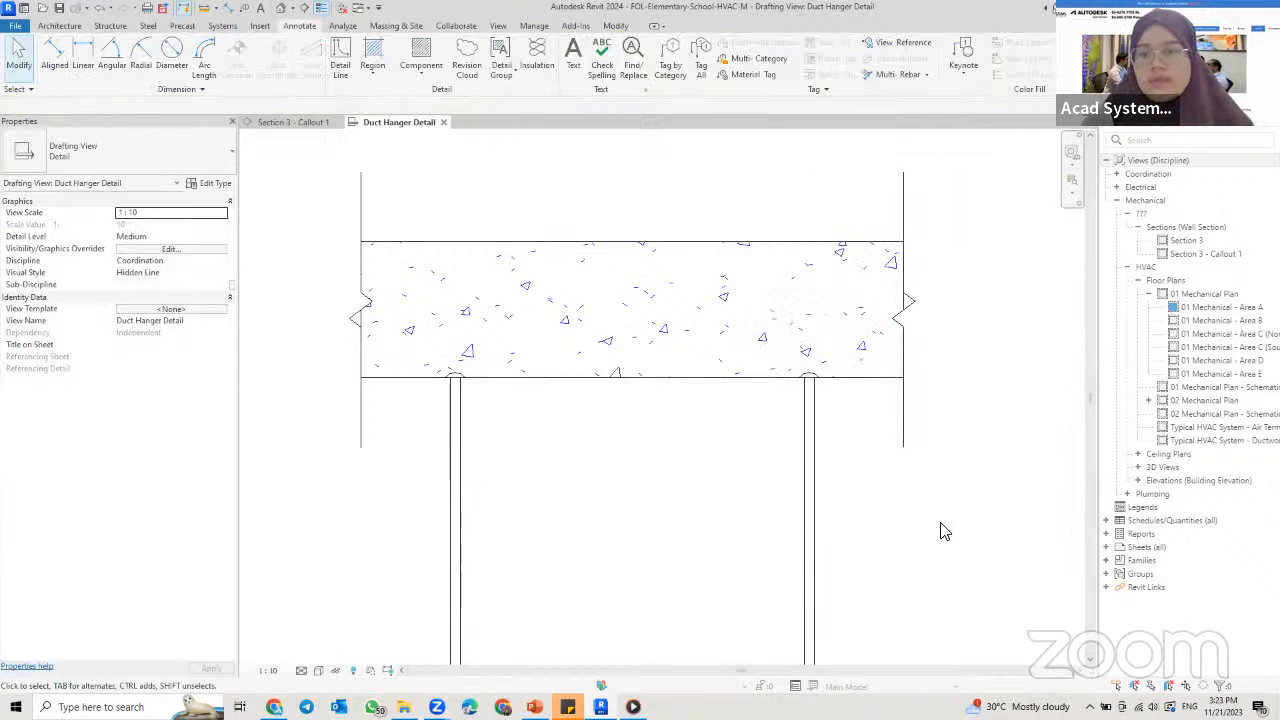
# Step: Stretch the right break line's zigzag inward to a jag depth of about 102 mm
pyautogui.click(924, 452)
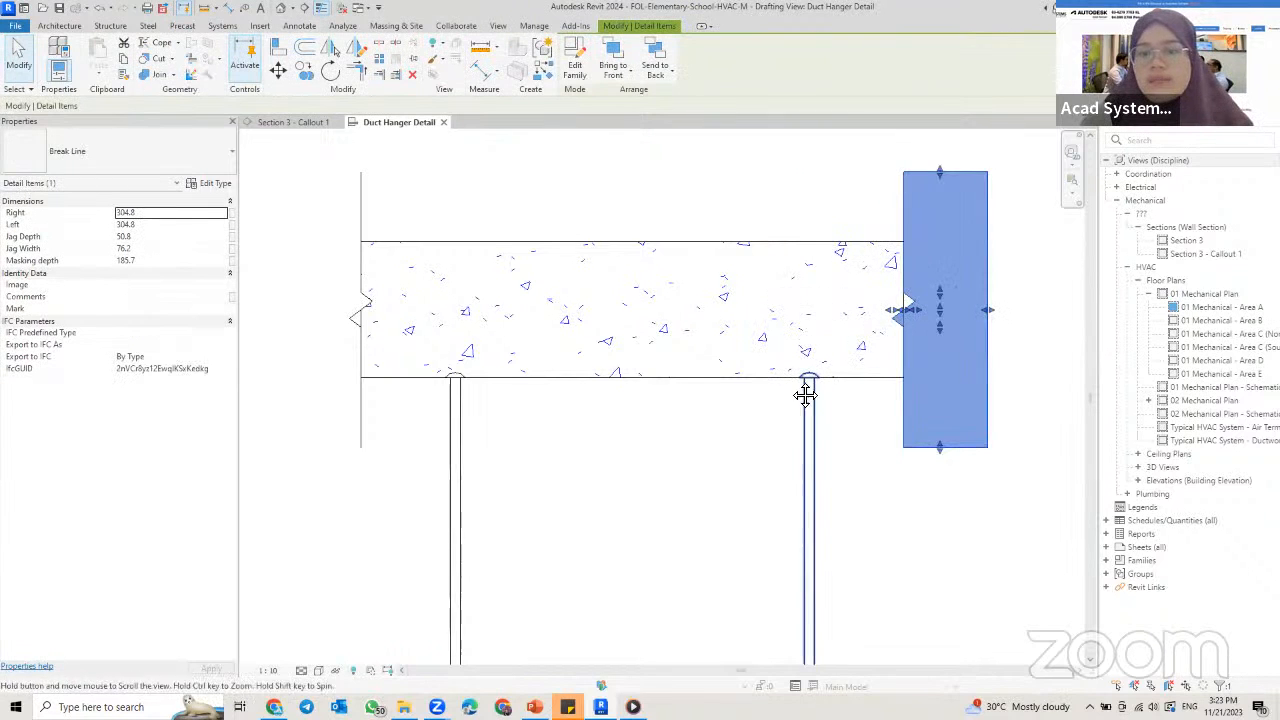
pyautogui.scroll(-1, 811, 431)
pyautogui.moveTo(811, 431); pyautogui.dragTo(784, 352, button='middle')
pyautogui.moveTo(875, 313); pyautogui.dragTo(802, 381, button='middle')
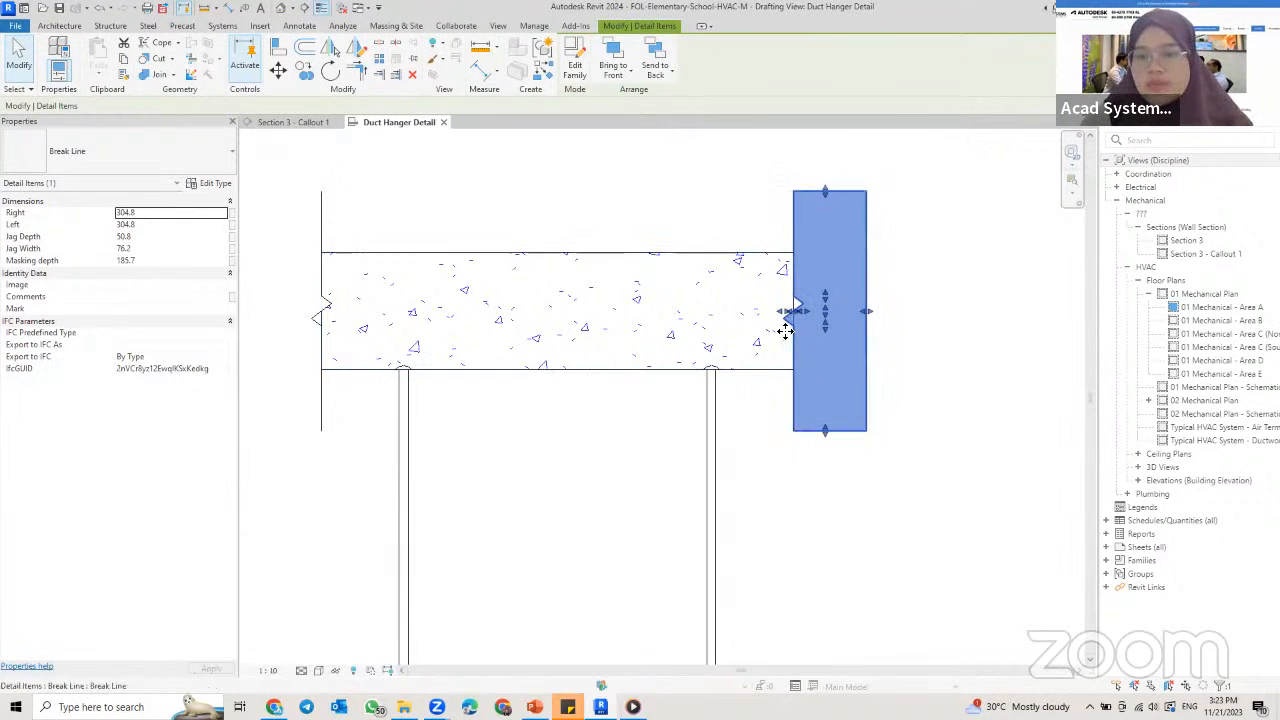
pyautogui.scroll(3, 786, 311)
pyautogui.moveTo(791, 320); pyautogui.dragTo(754, 318)
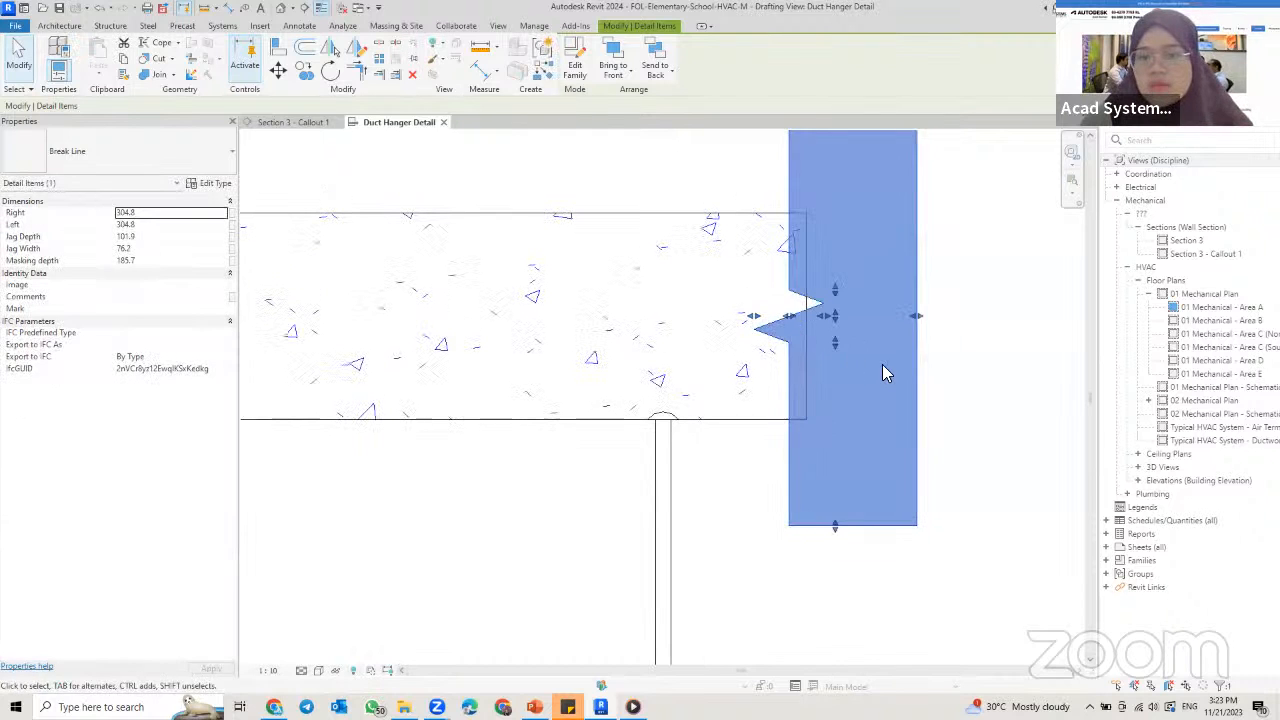
pyautogui.scroll(-2, 876, 368)
pyautogui.moveTo(860, 412); pyautogui.dragTo(801, 436)
pyautogui.click(1010, 498)
# Step: Stretch the left break line's zigzag into the concrete to a jag depth of about 135 mm
pyautogui.moveTo(328, 369); pyautogui.dragTo(368, 346, button='middle')
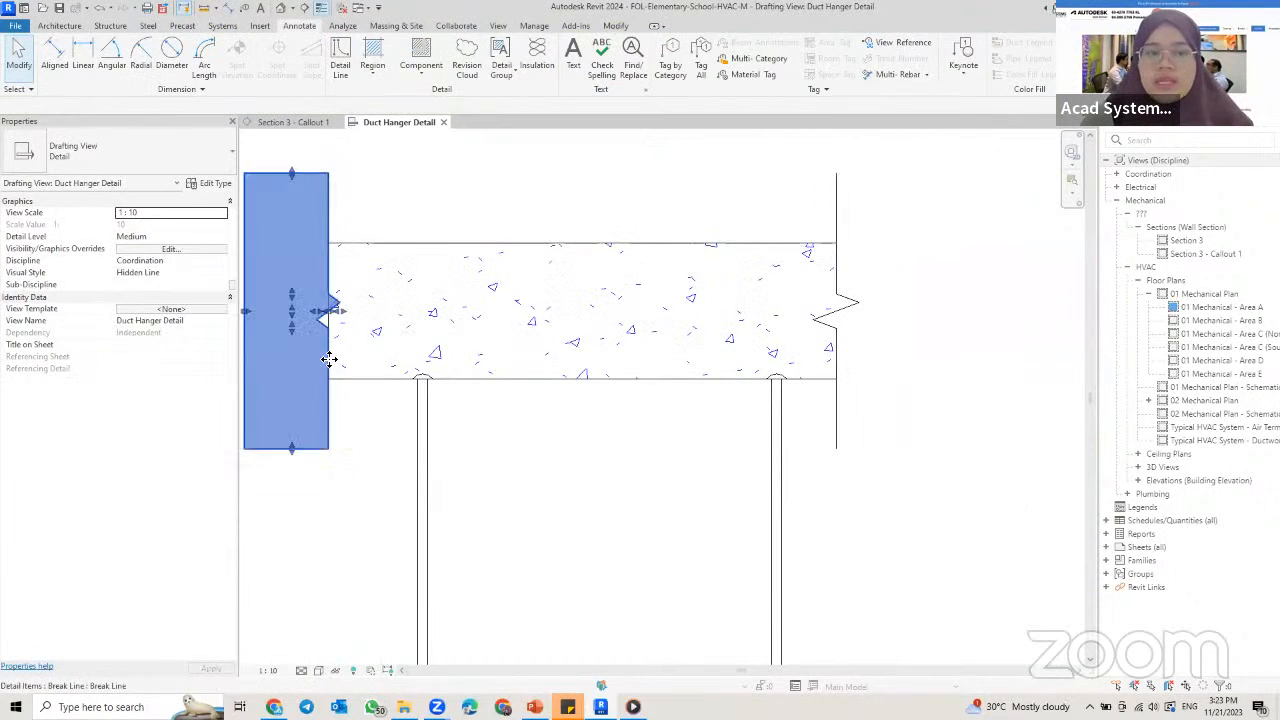
pyautogui.click(337, 314)
pyautogui.moveTo(337, 314); pyautogui.dragTo(376, 320)
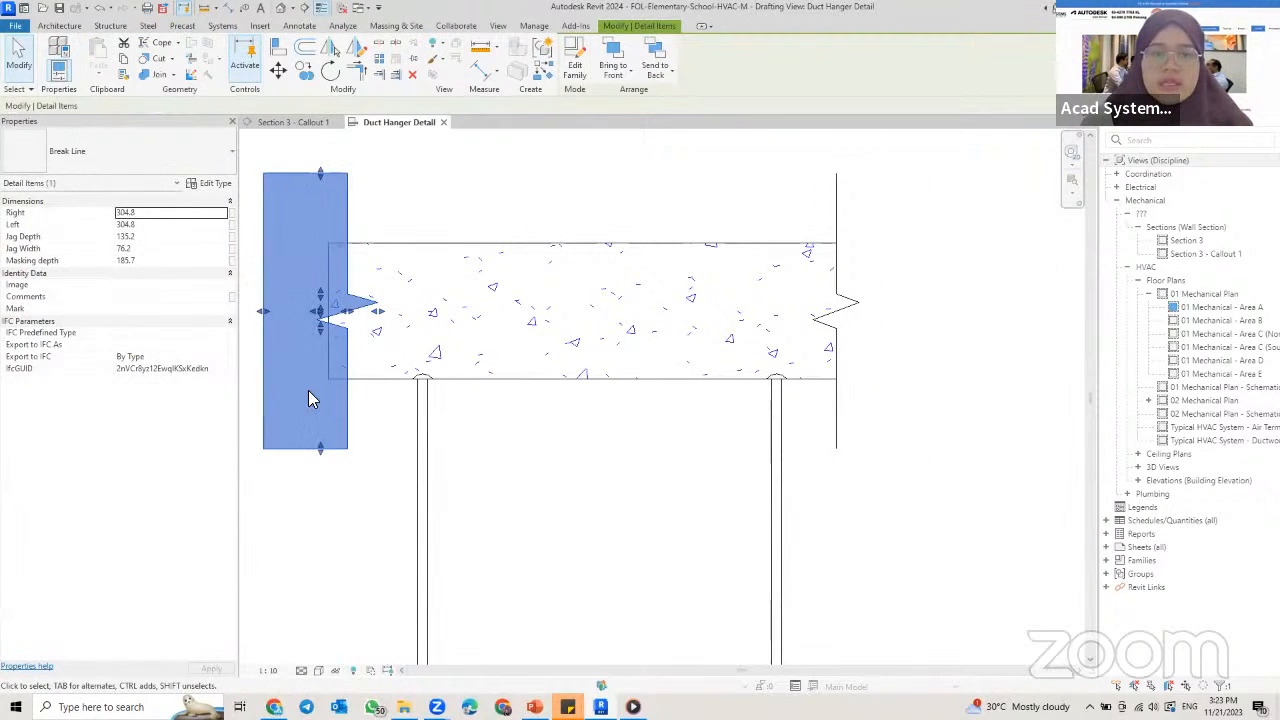
pyautogui.moveTo(363, 399); pyautogui.dragTo(369, 425)
pyautogui.click(368, 516)
pyautogui.scroll(-1, 702, 561)
pyautogui.moveTo(702, 562); pyautogui.dragTo(698, 390, button='middle')
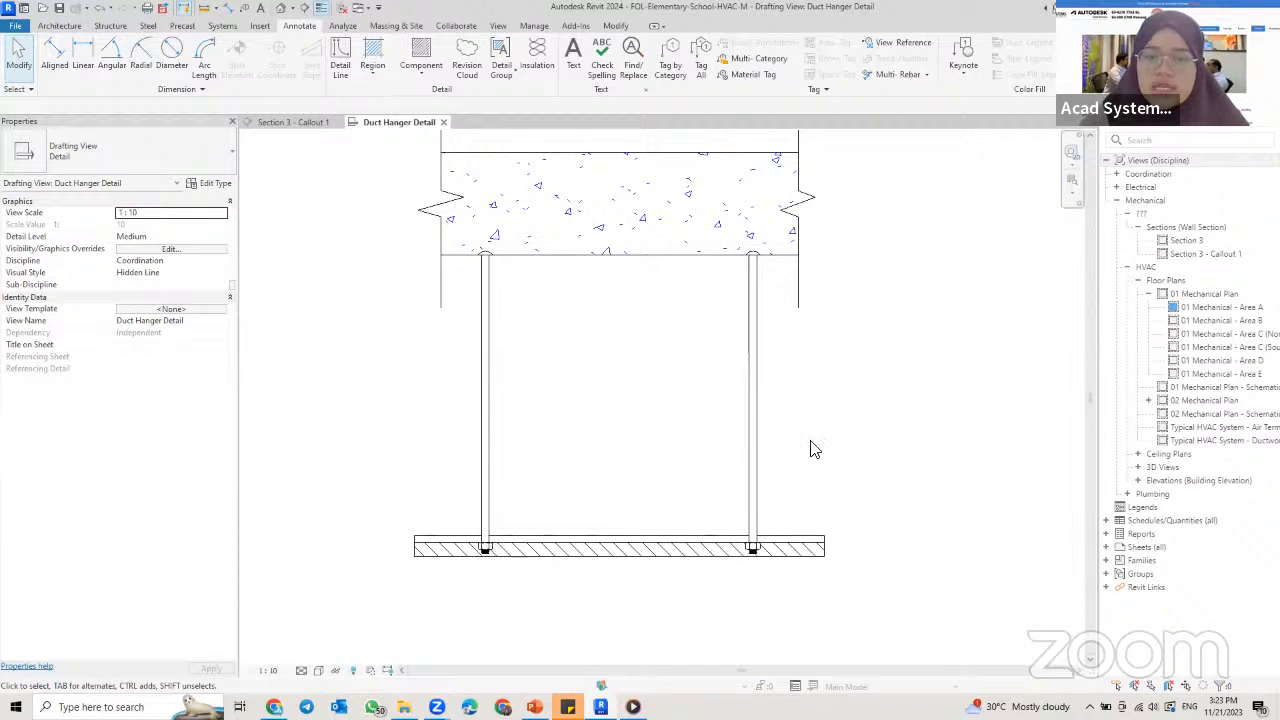
pyautogui.moveTo(598, 424); pyautogui.dragTo(540, 394, button='middle')
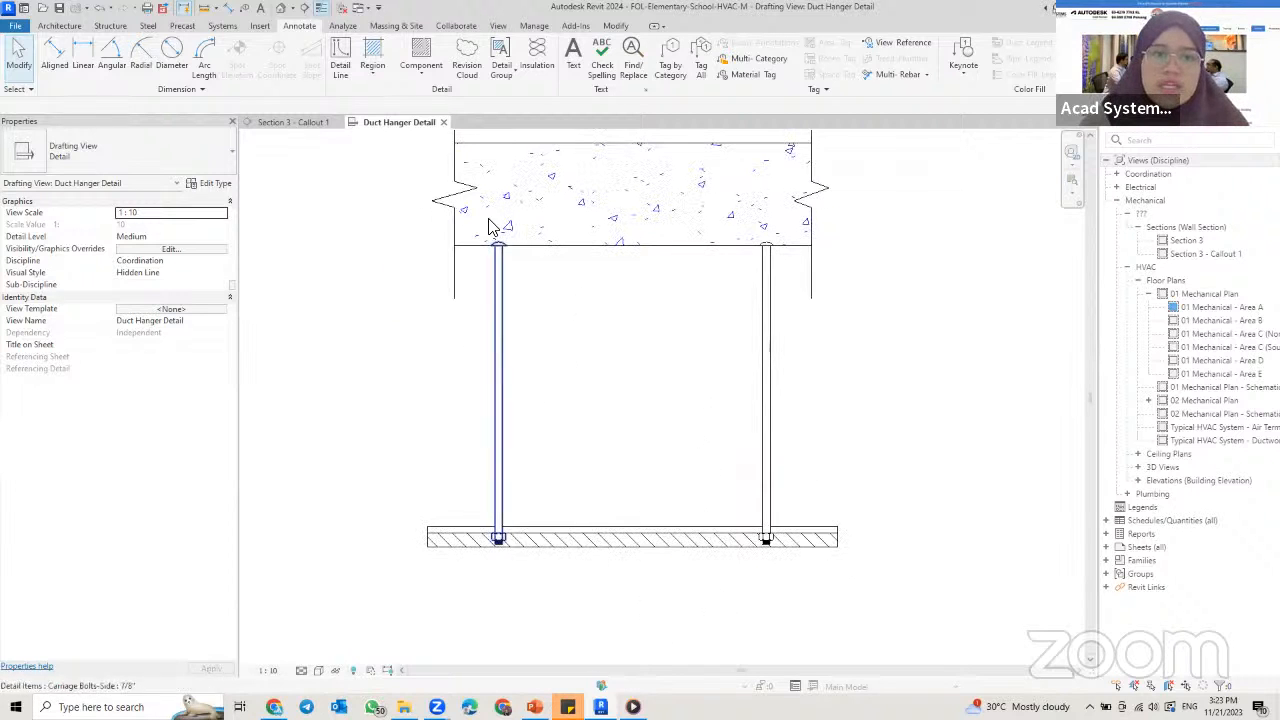
# Step: Sketch a closed 600 by 400 mm rectangular boundary for a Diagonal Crosshatch filled region, standing on the support channel's upper line between the rods
pyautogui.click(370, 56)
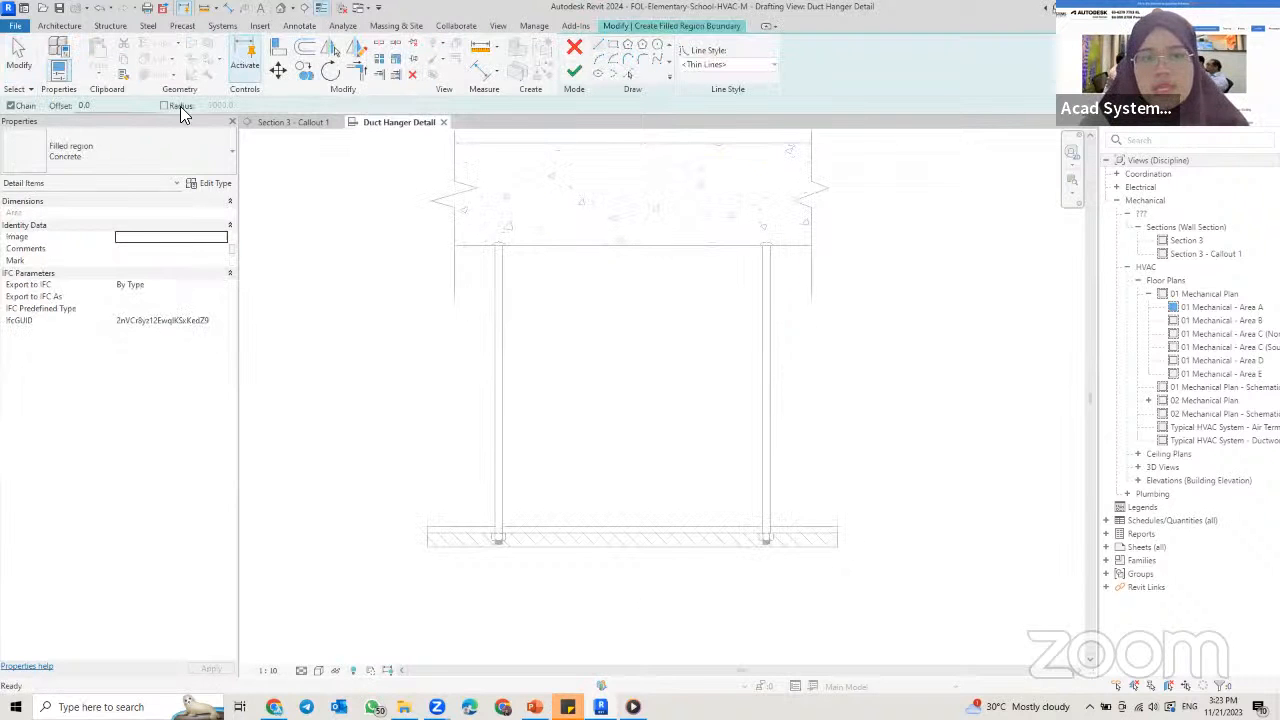
pyautogui.click(114, 161)
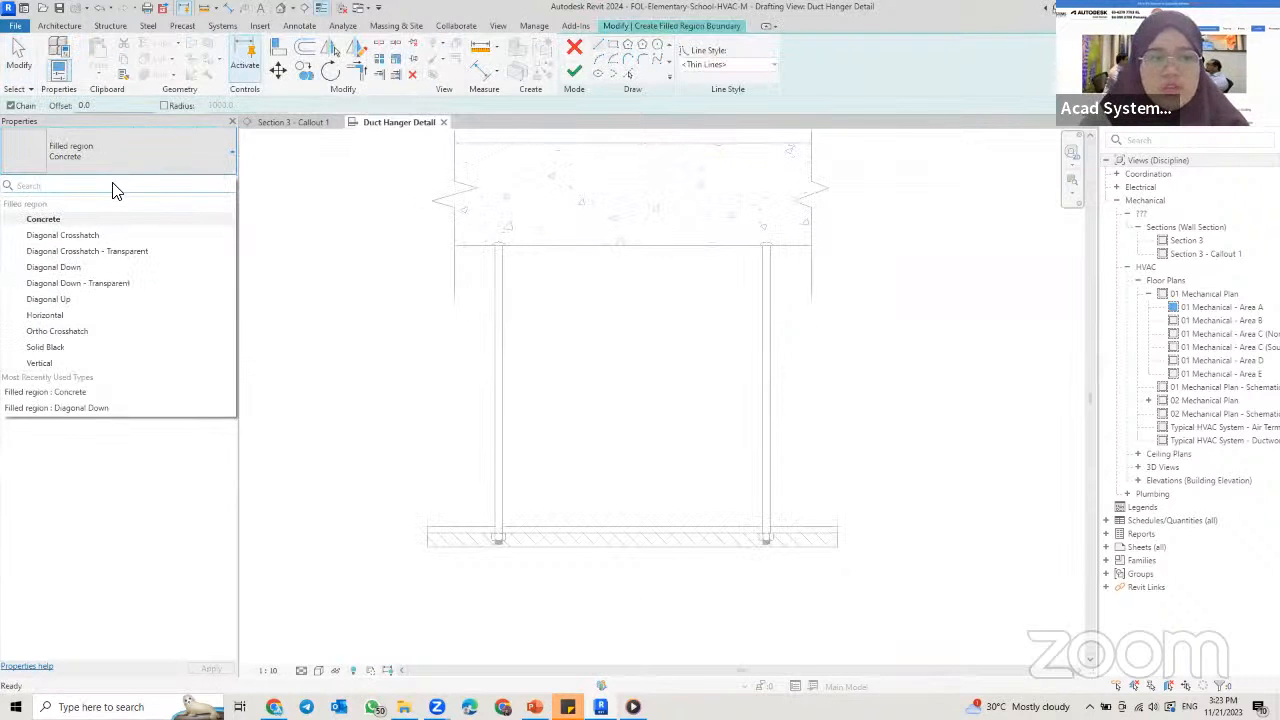
pyautogui.click(105, 238)
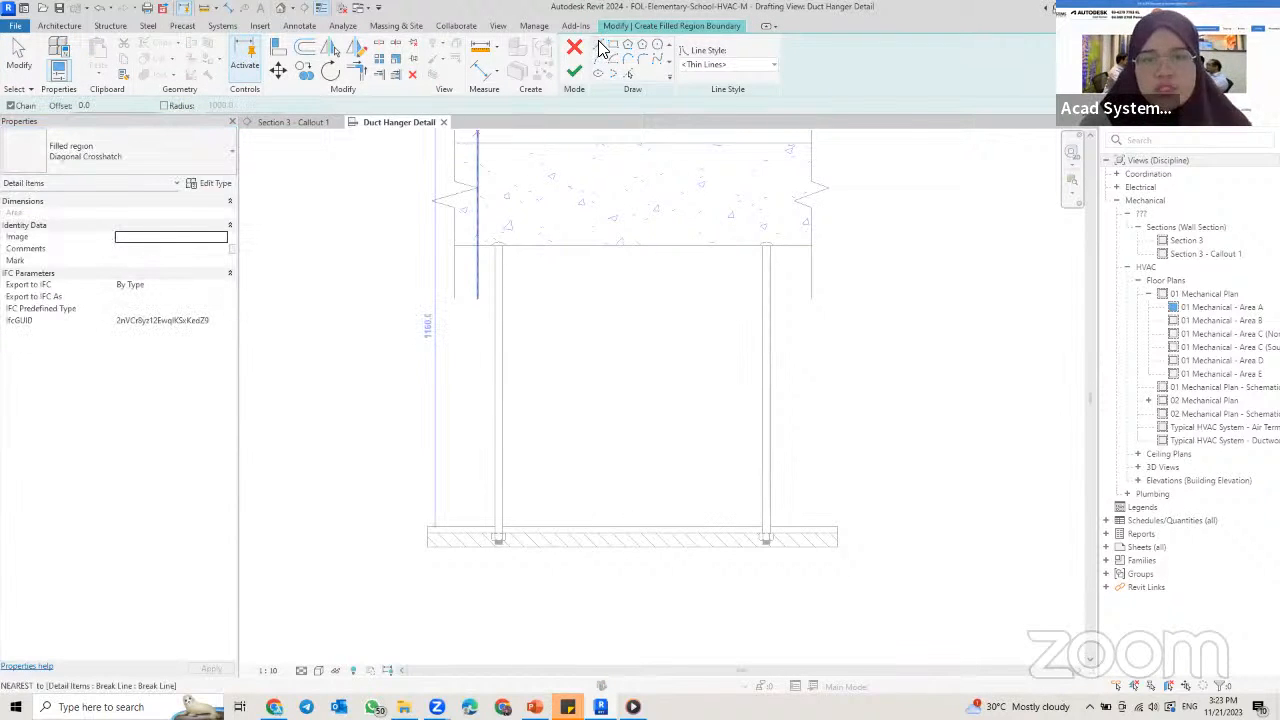
pyautogui.scroll(3, 499, 490)
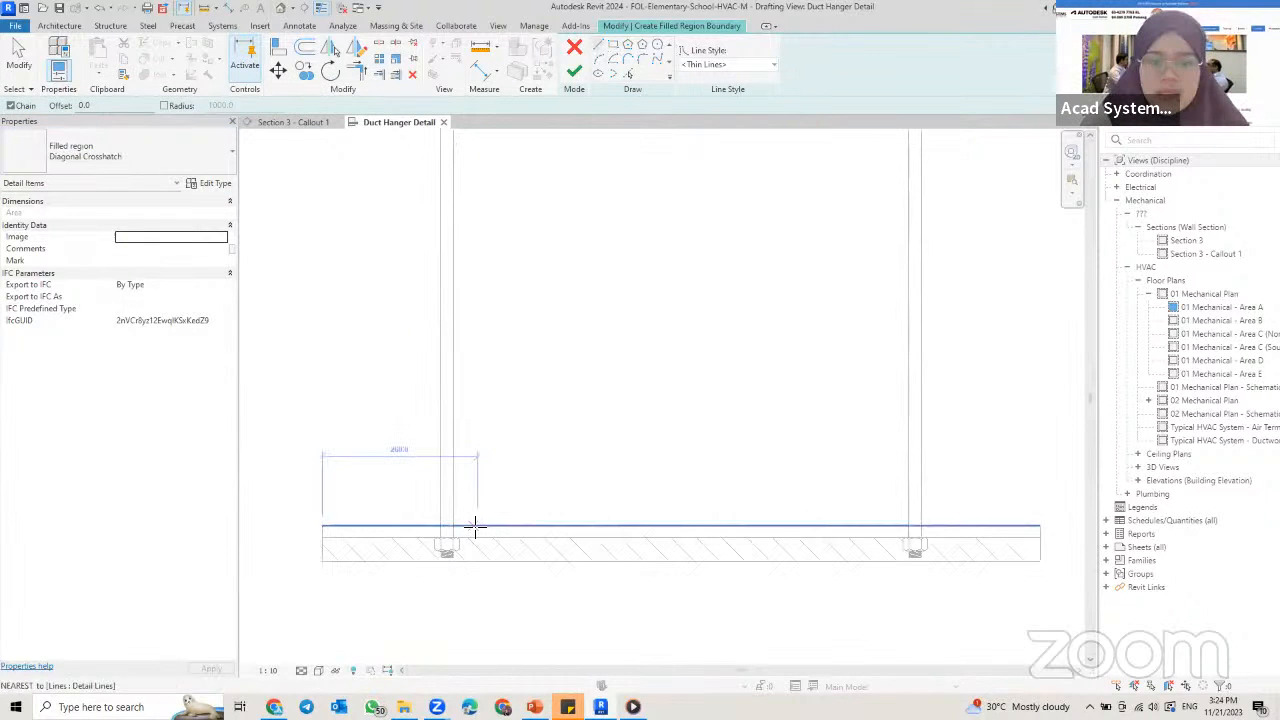
pyautogui.click(475, 525)
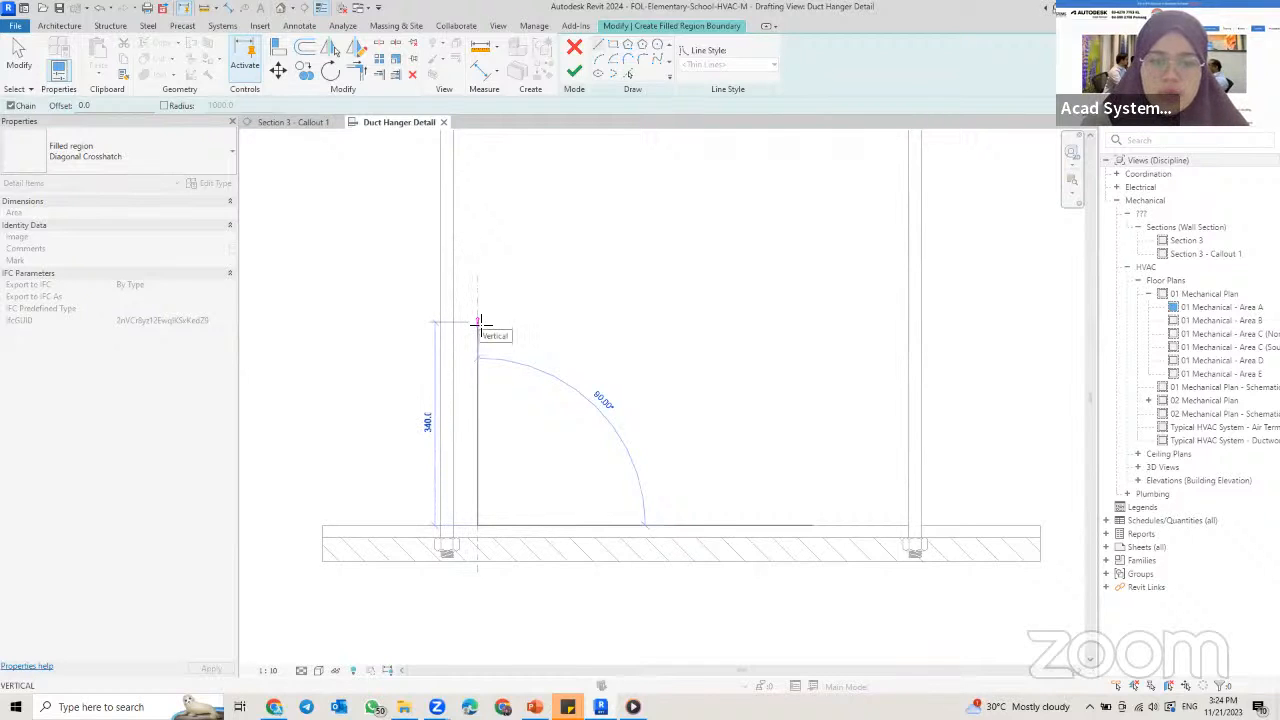
pyautogui.write('400')
pyautogui.press('Return')
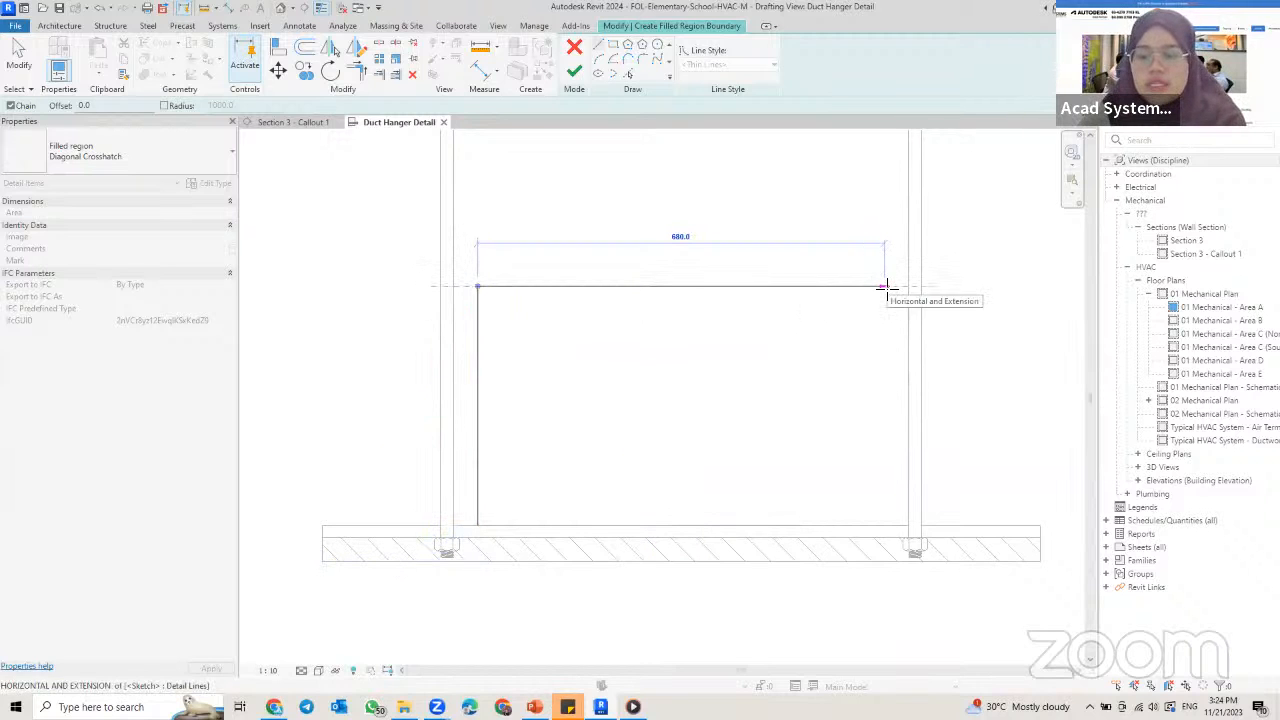
pyautogui.write('600')
pyautogui.press('Return')
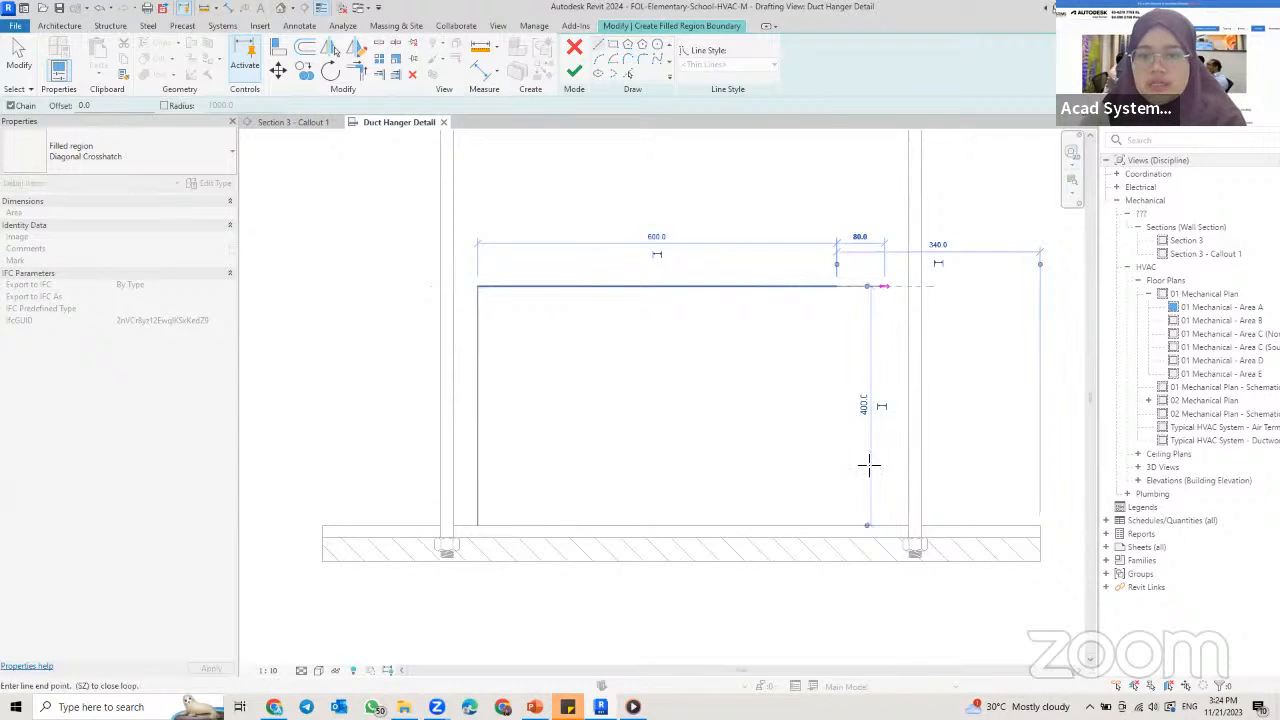
pyautogui.click(837, 525)
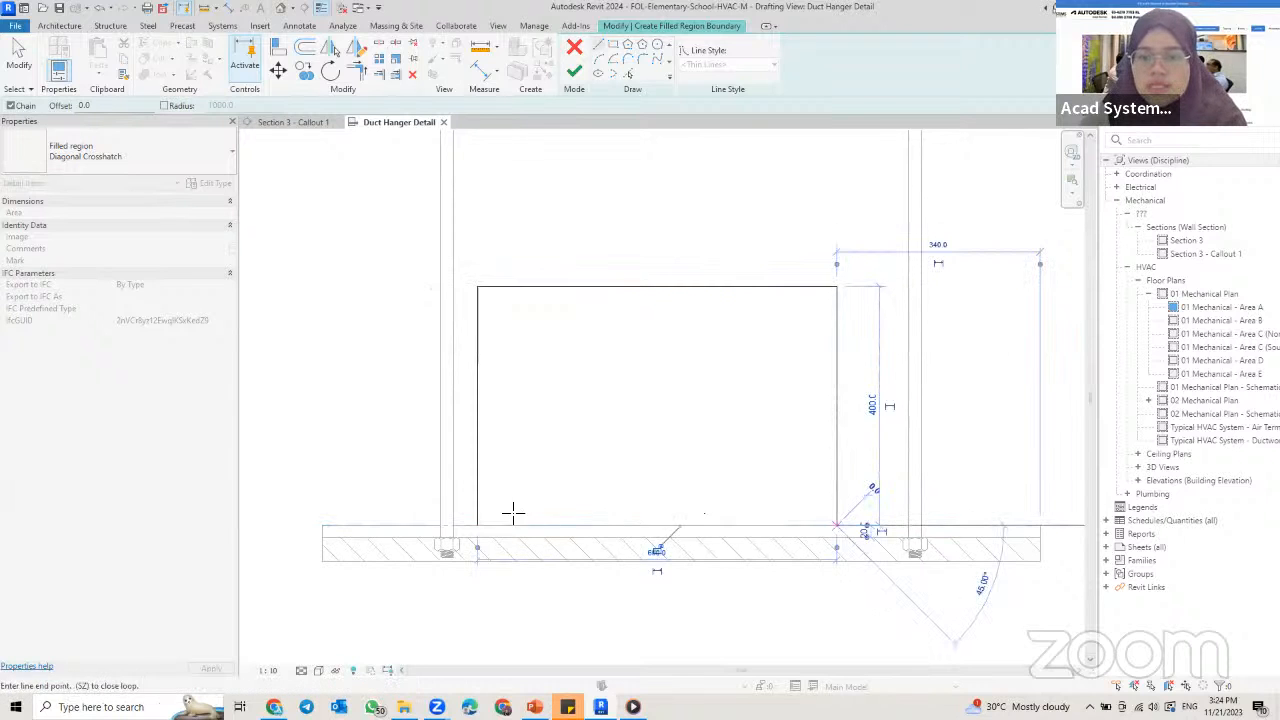
pyautogui.click(477, 525)
pyautogui.press('Escape')
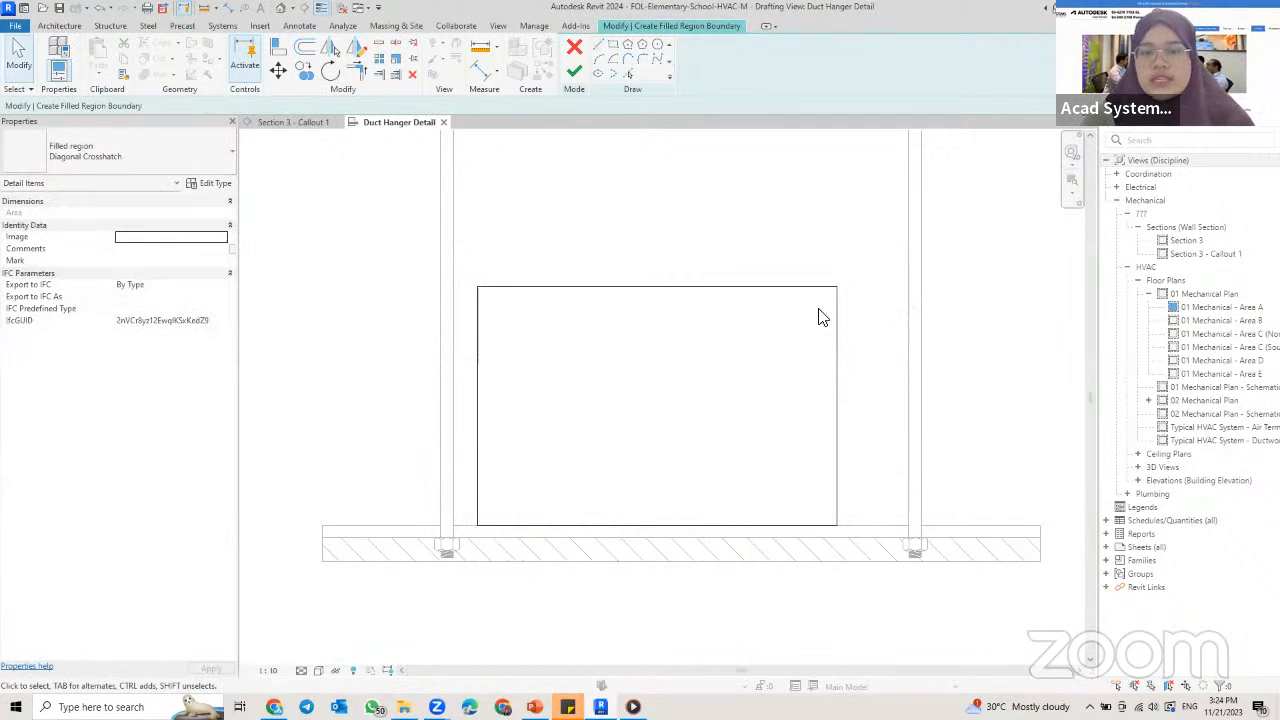
# Step: Move the four boundary lines 40 mm horizontally to the midpoint of the support channel's upper line and finish the filled region
pyautogui.moveTo(333, 211); pyautogui.dragTo(1014, 606)
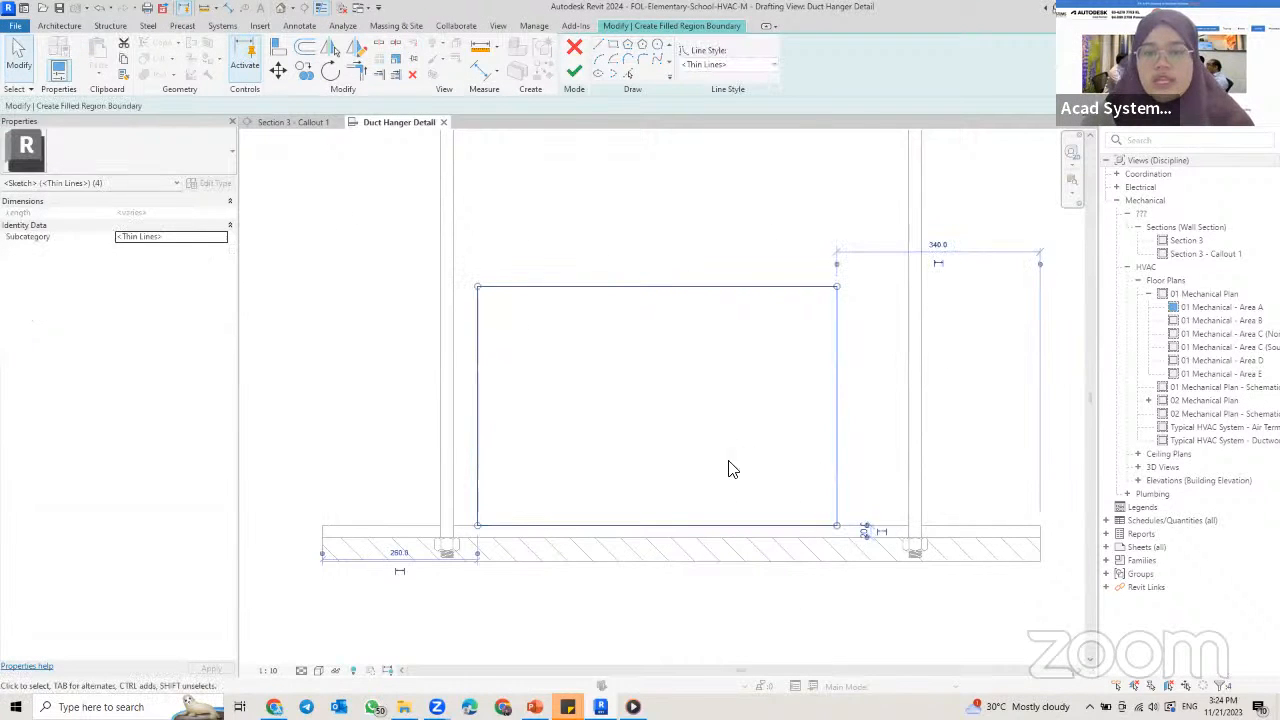
pyautogui.press('m')
pyautogui.press('v')
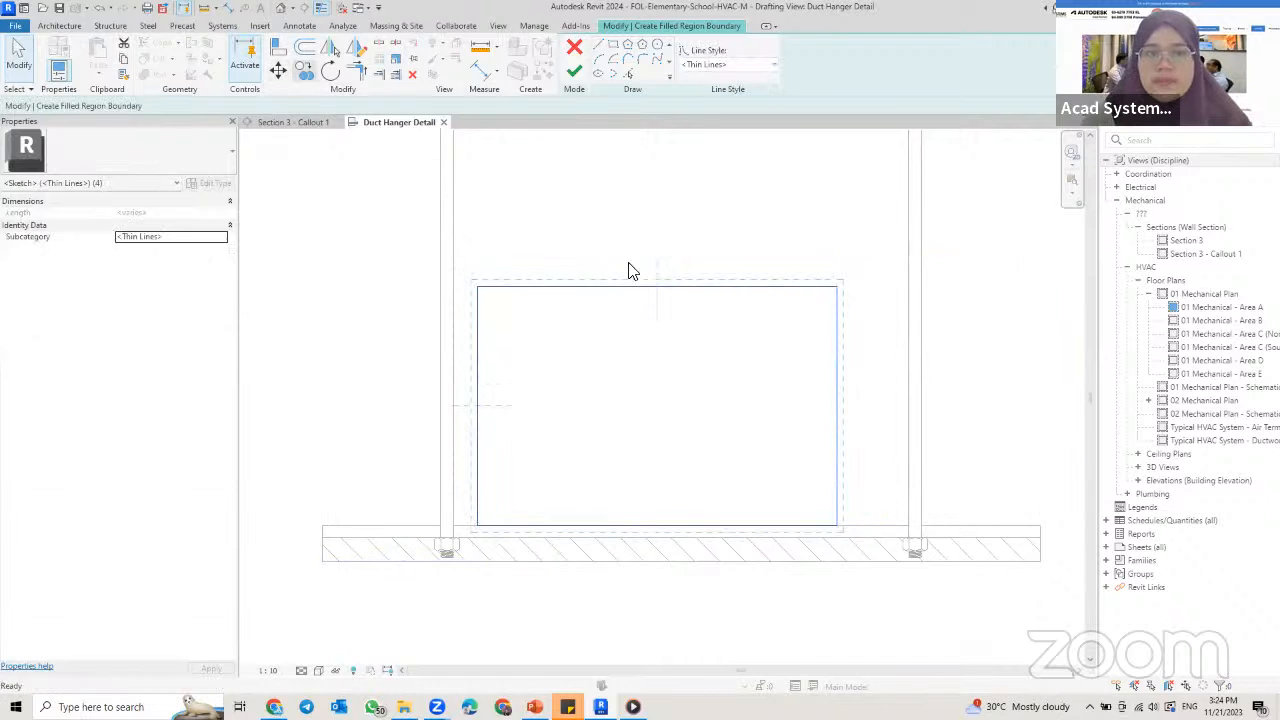
pyautogui.click(655, 521)
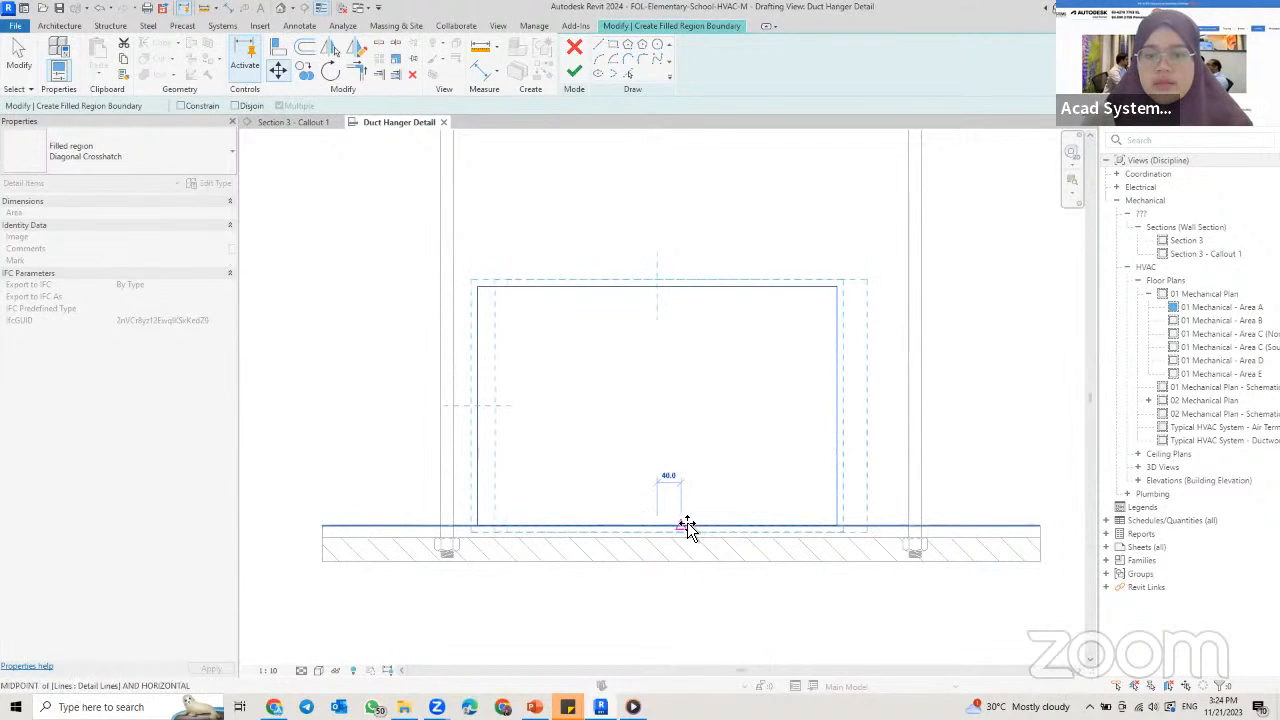
pyautogui.click(890, 530)
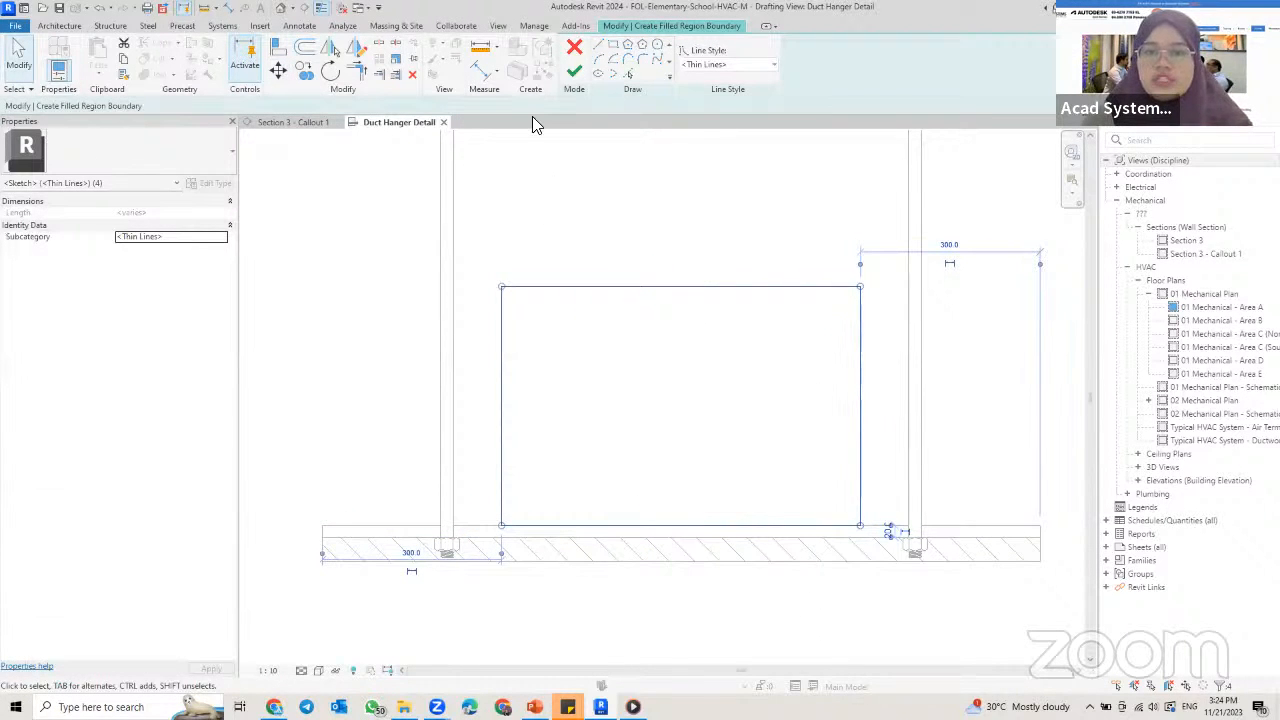
pyautogui.click(573, 71)
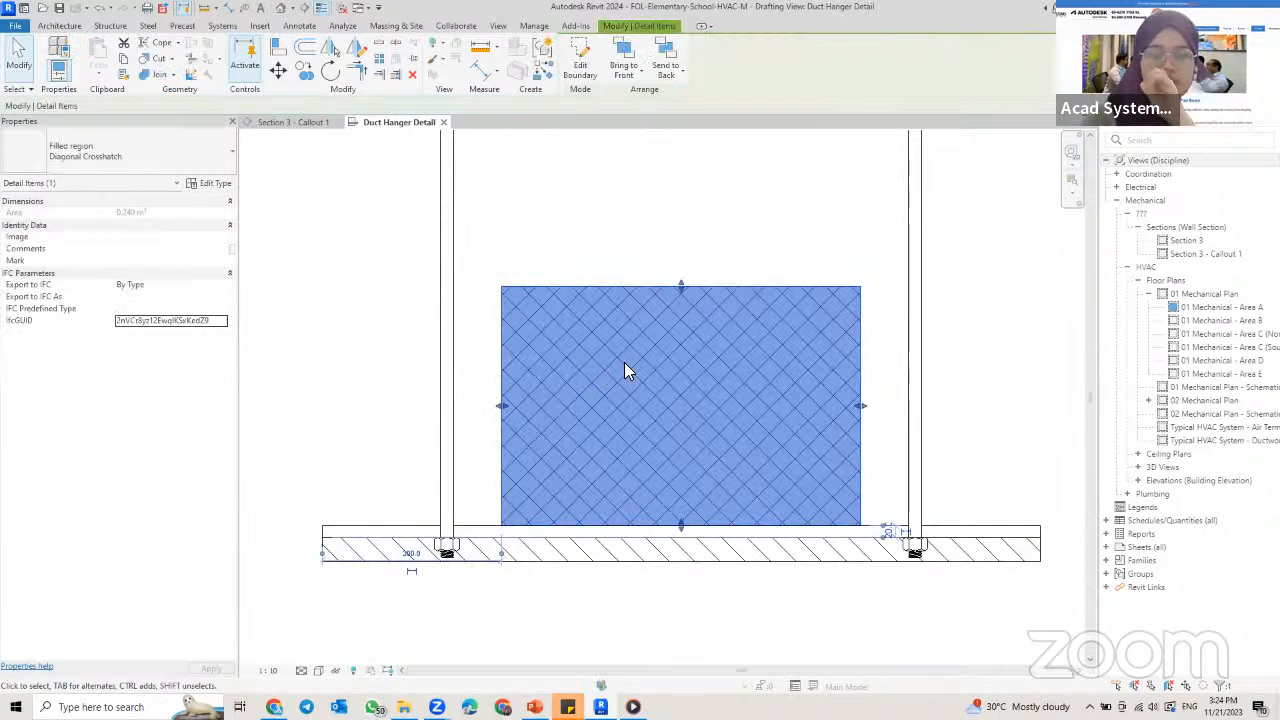
pyautogui.click(532, 272)
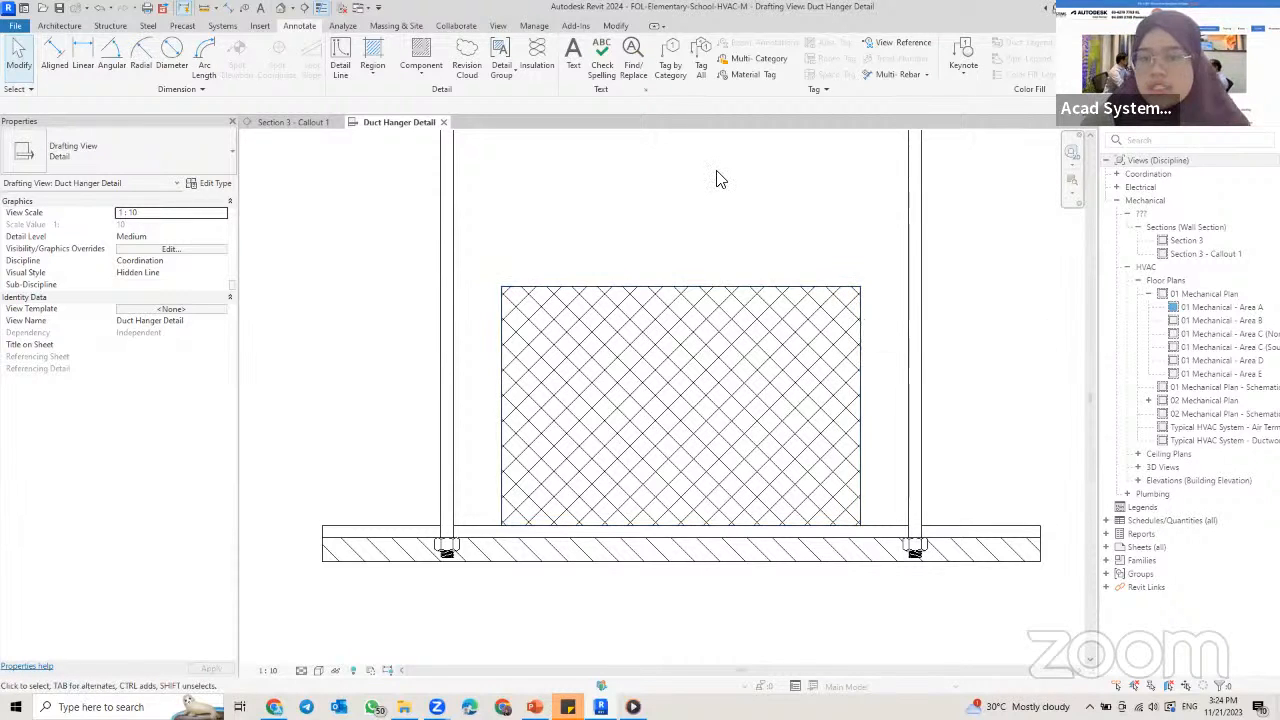
# Step: Create a masking region inside the crosshatched rectangle from its four edges, offset 25 mm inward
pyautogui.click(372, 72)
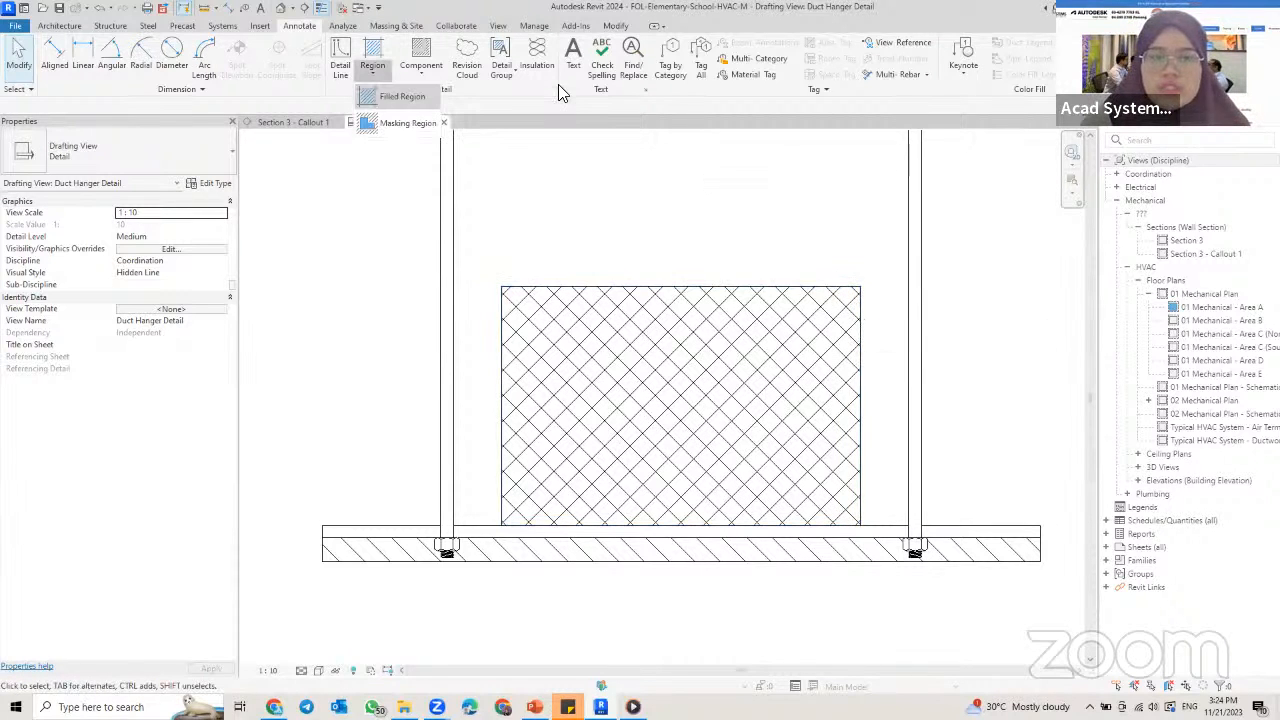
pyautogui.click(400, 123)
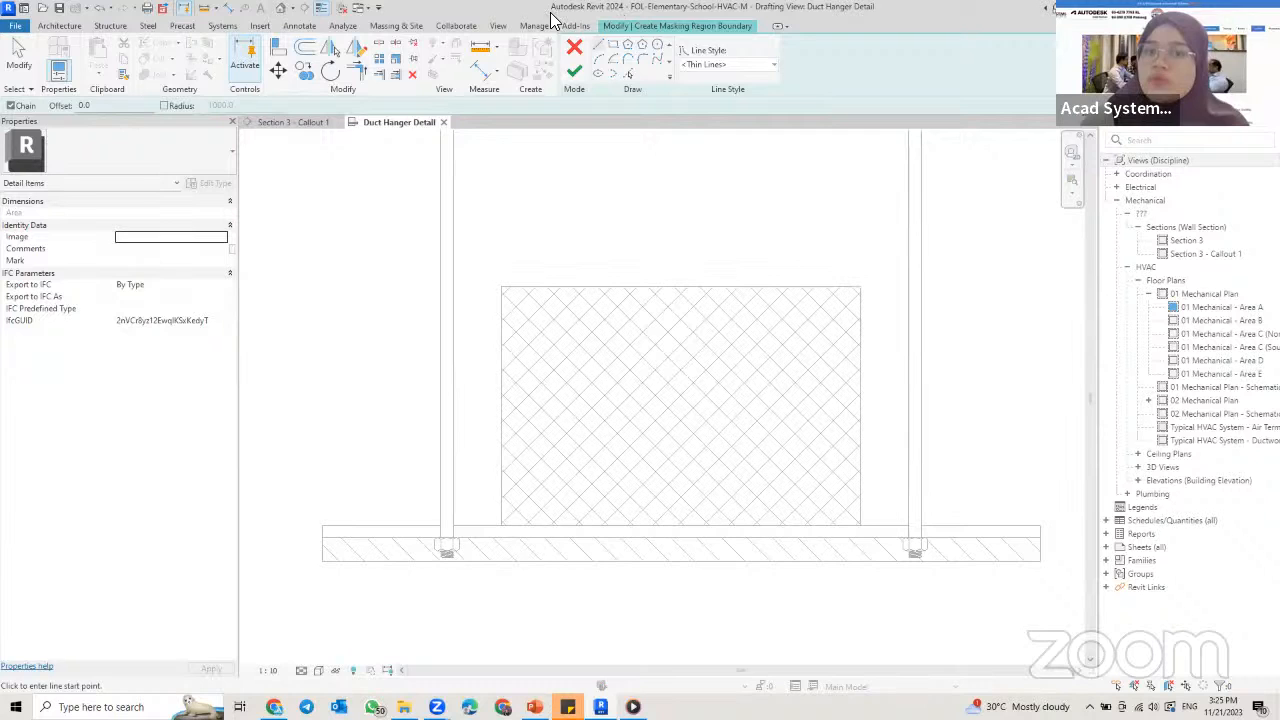
pyautogui.click(630, 75)
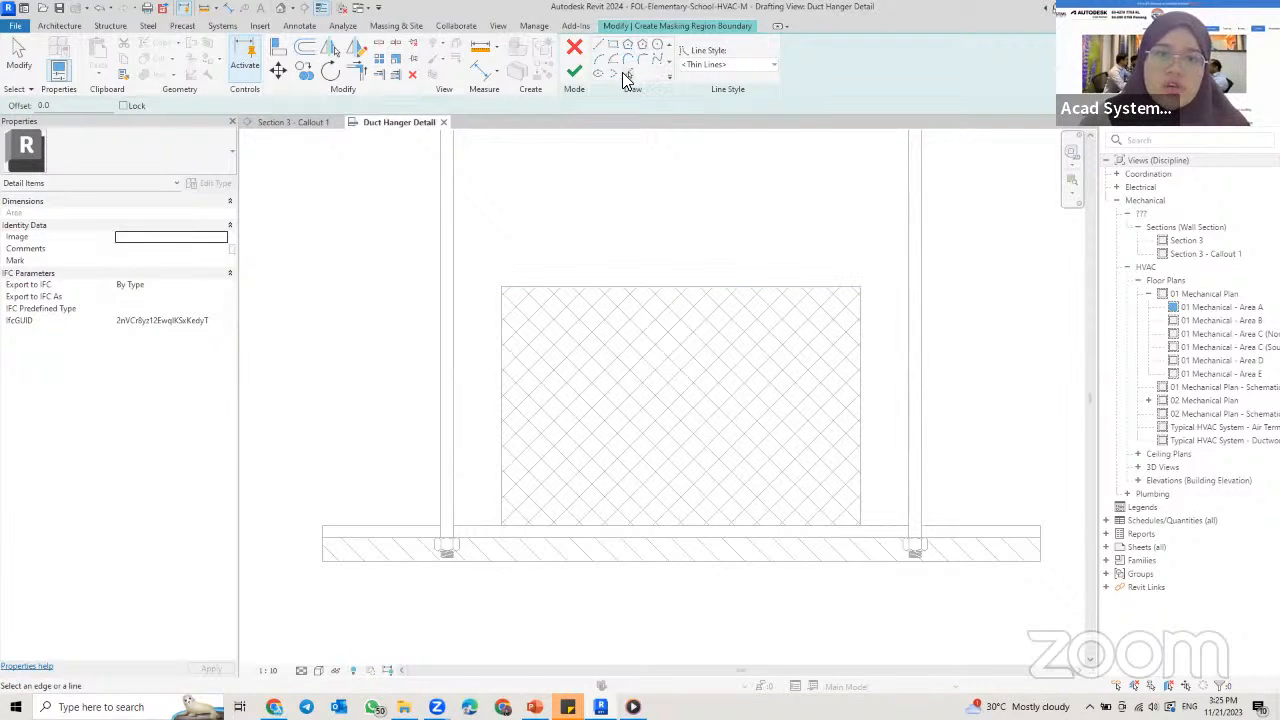
pyautogui.click(40, 105)
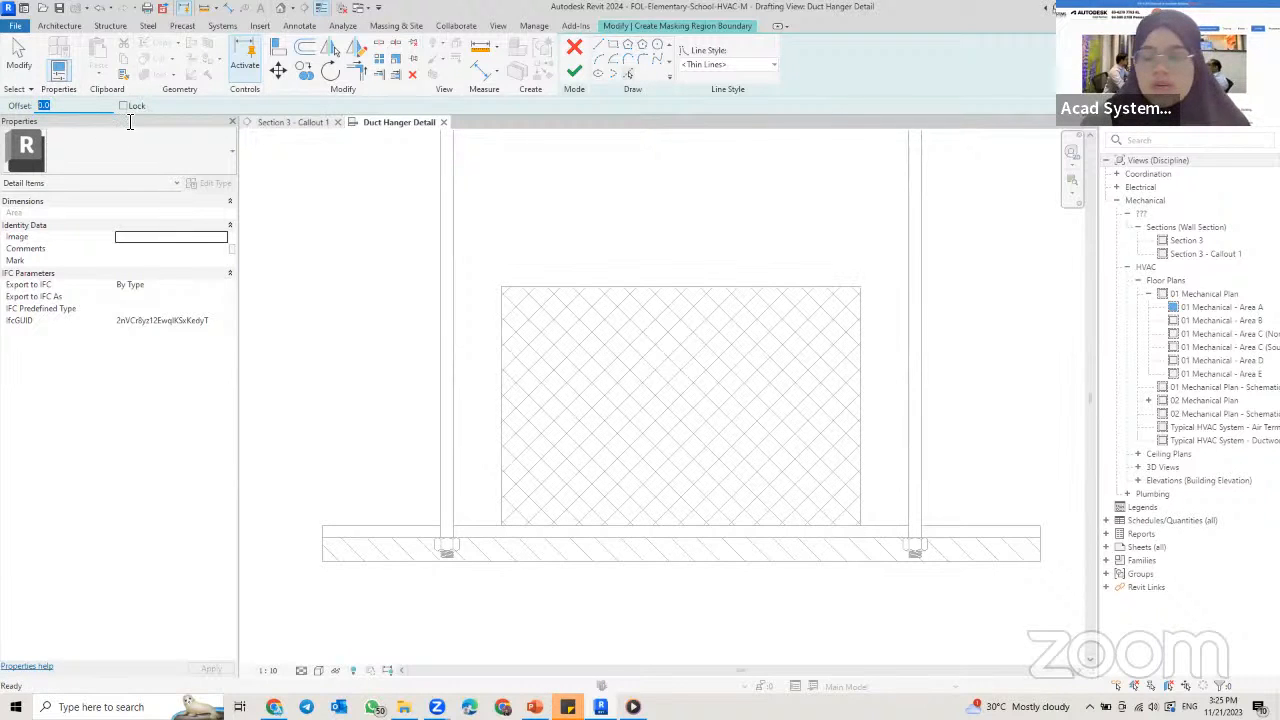
pyautogui.write('25')
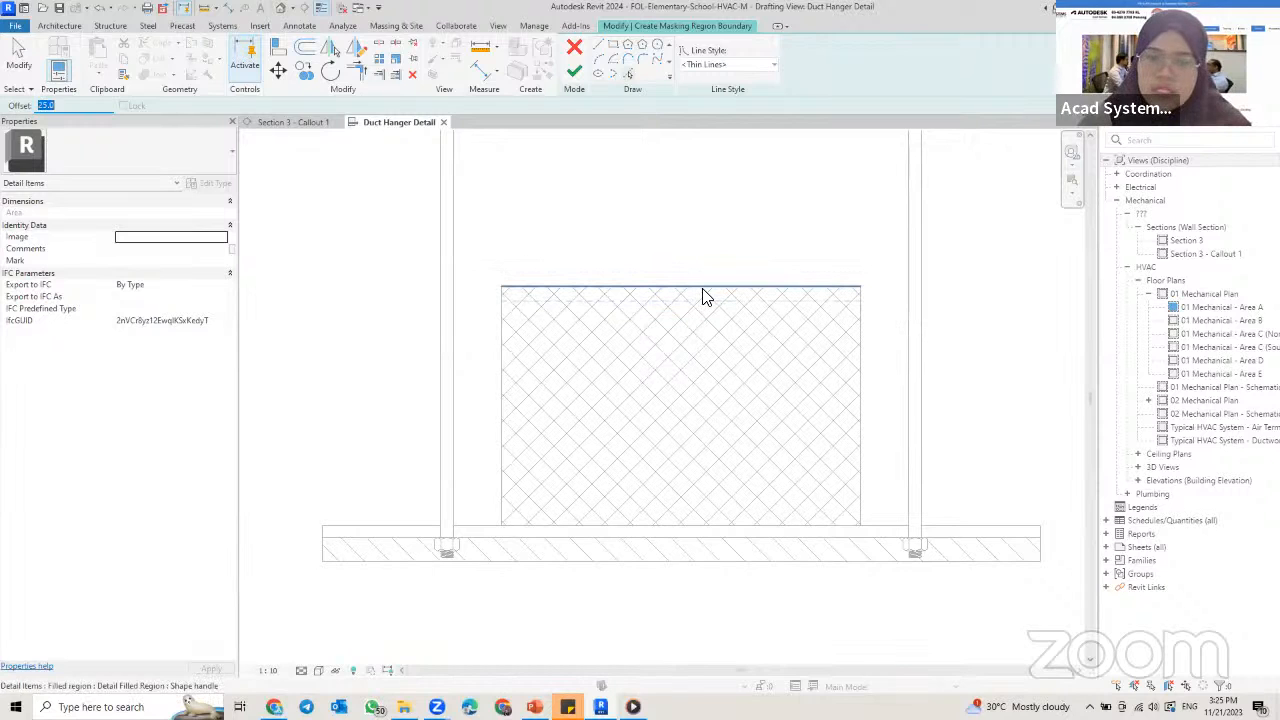
pyautogui.click(703, 297)
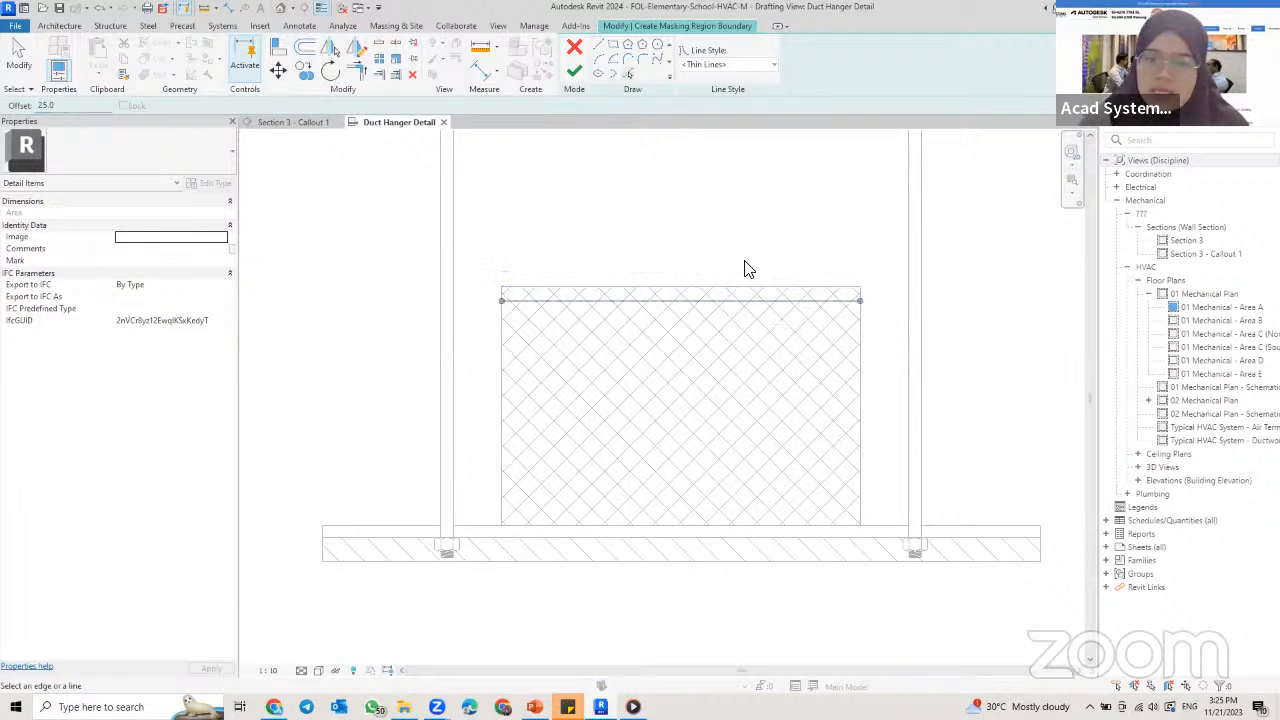
pyautogui.click(864, 370)
pyautogui.click(740, 526)
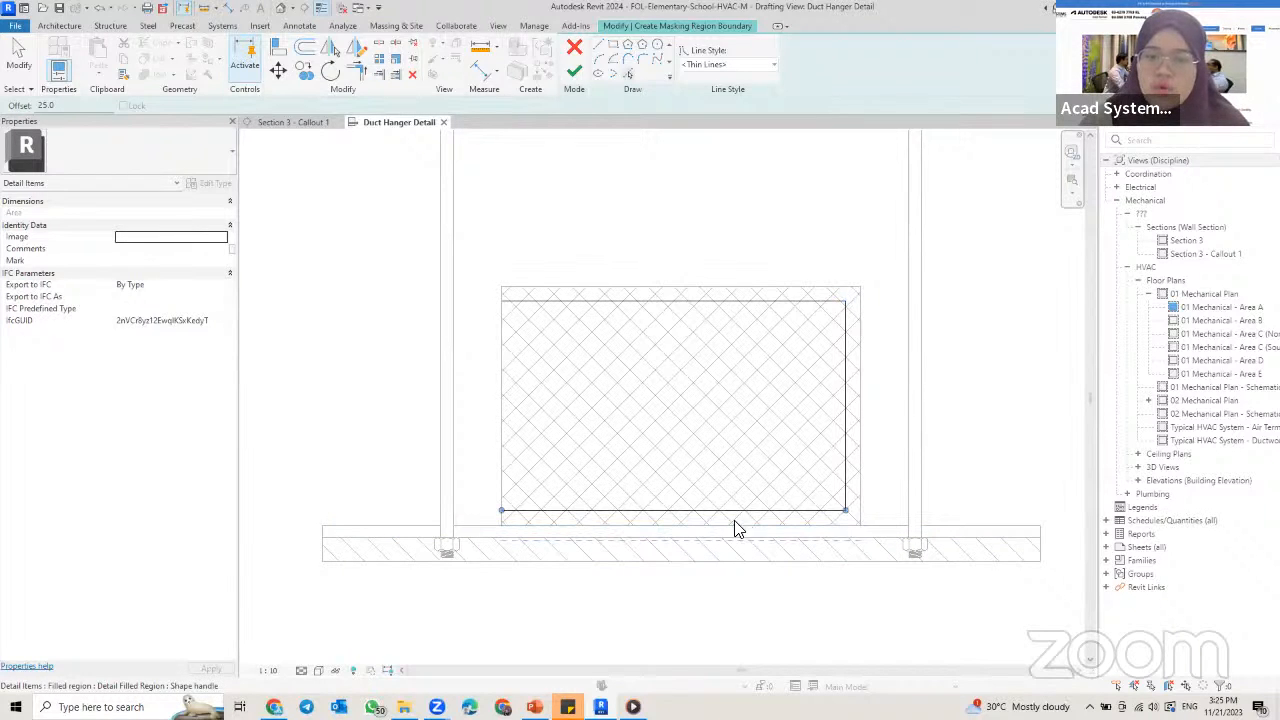
pyautogui.click(502, 423)
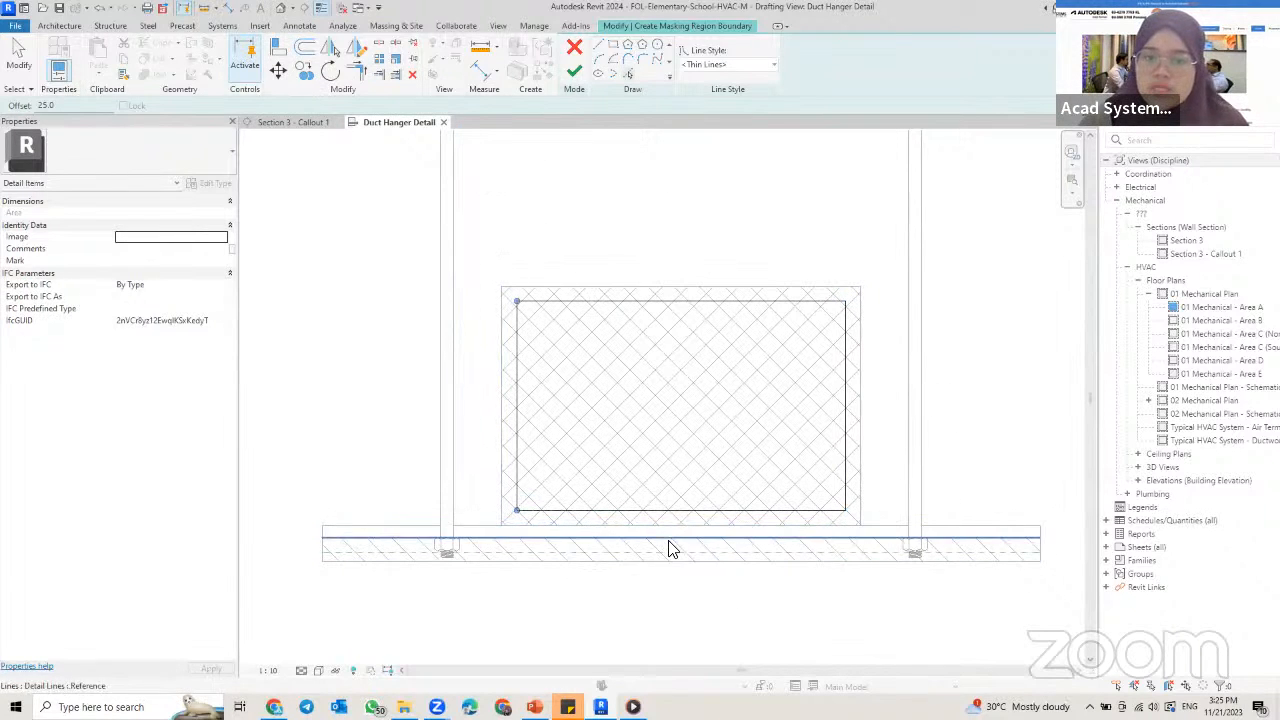
pyautogui.click(574, 73)
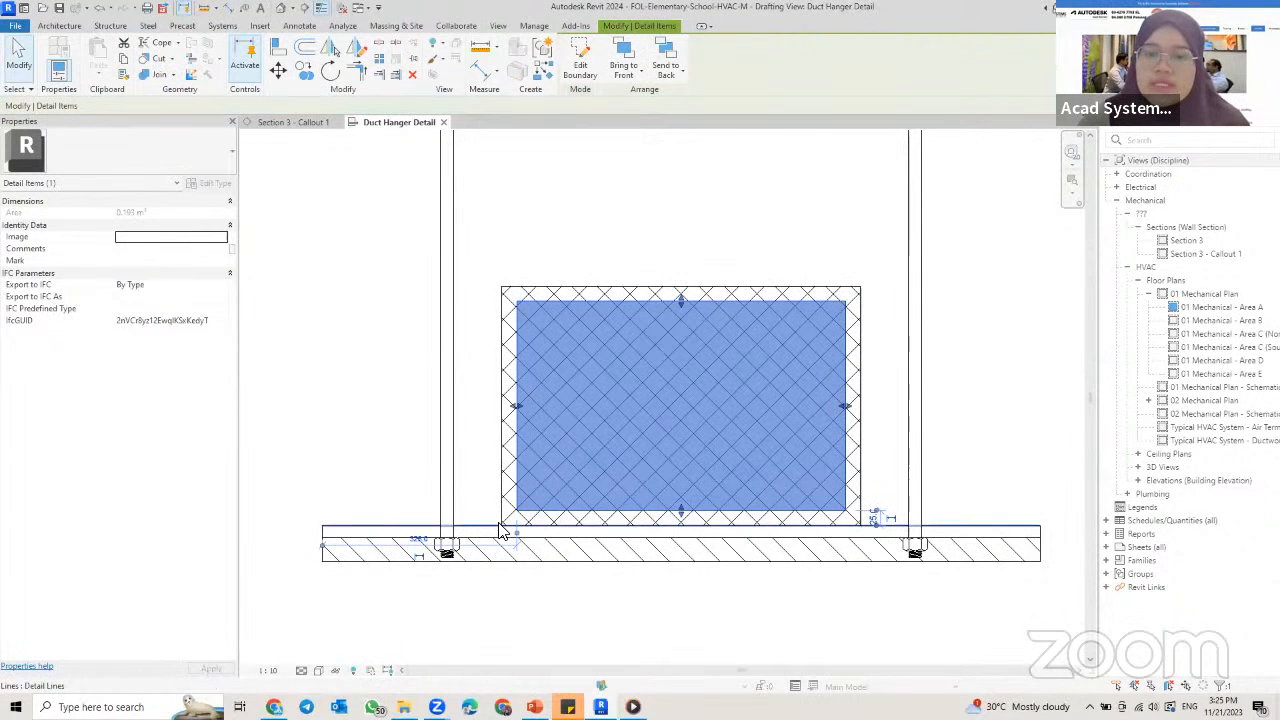
pyautogui.press('Escape')
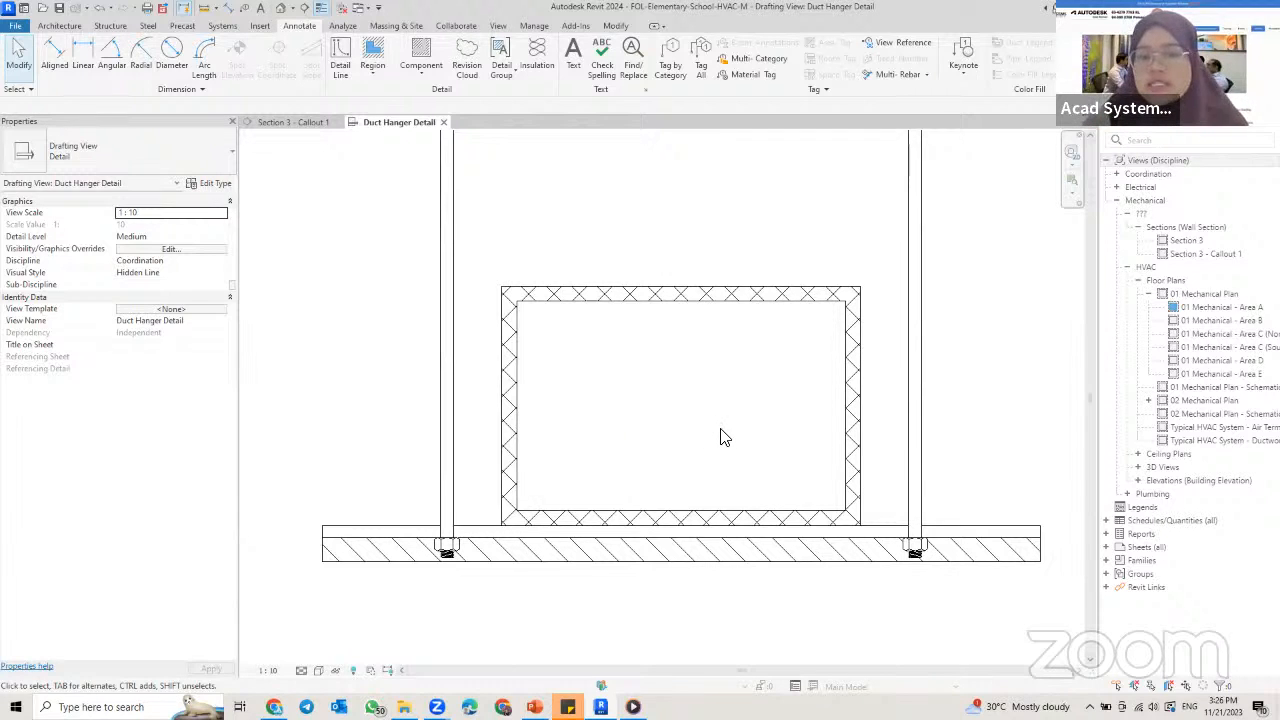
# Step: Draw two crossing diagonal detail lines in Thin Lines style between the opposite corners of the masking region
pyautogui.scroll(-1, 721, 429)
pyautogui.moveTo(721, 429); pyautogui.dragTo(701, 427, button='middle')
pyautogui.scroll(1, 635, 375)
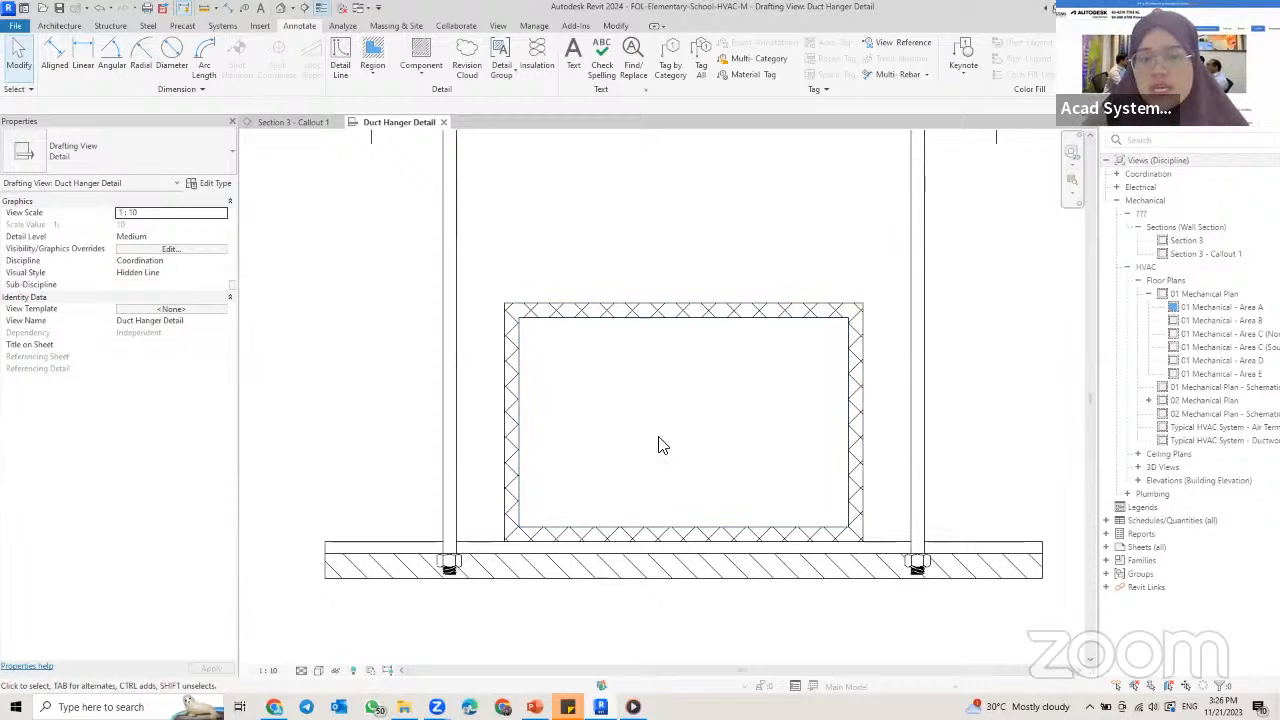
pyautogui.click(341, 66)
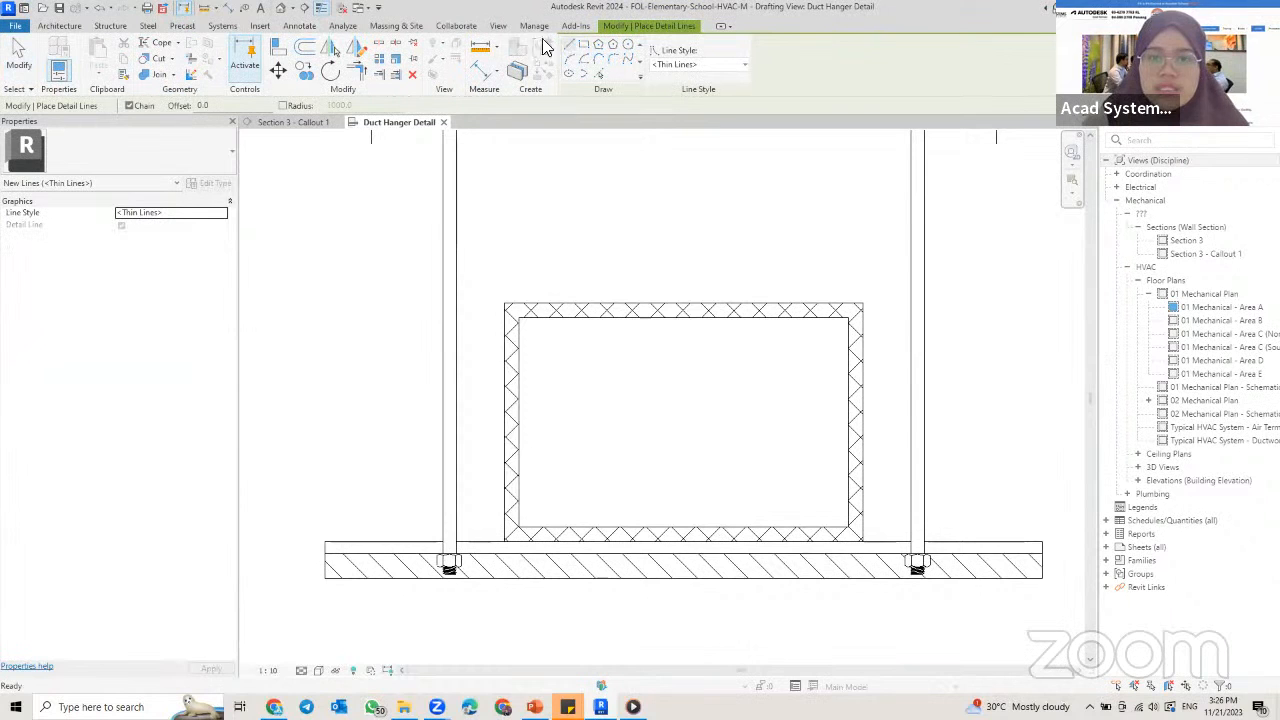
pyautogui.click(520, 319)
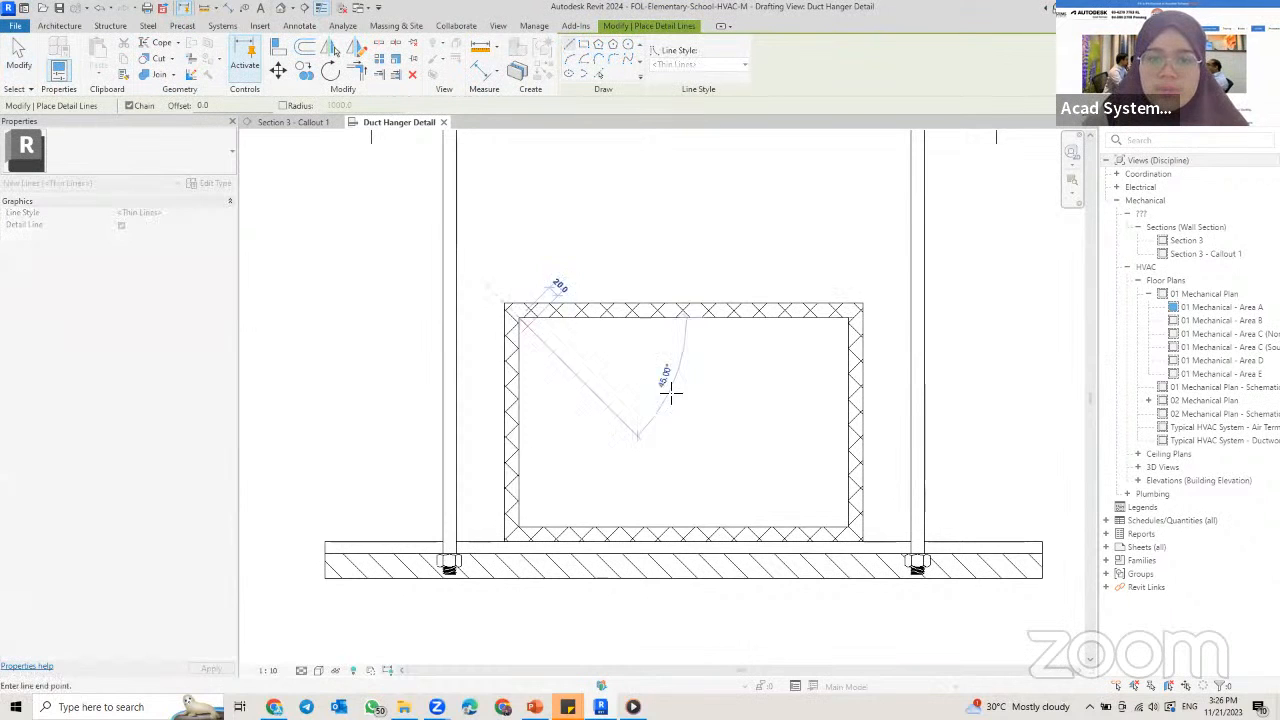
pyautogui.click(847, 525)
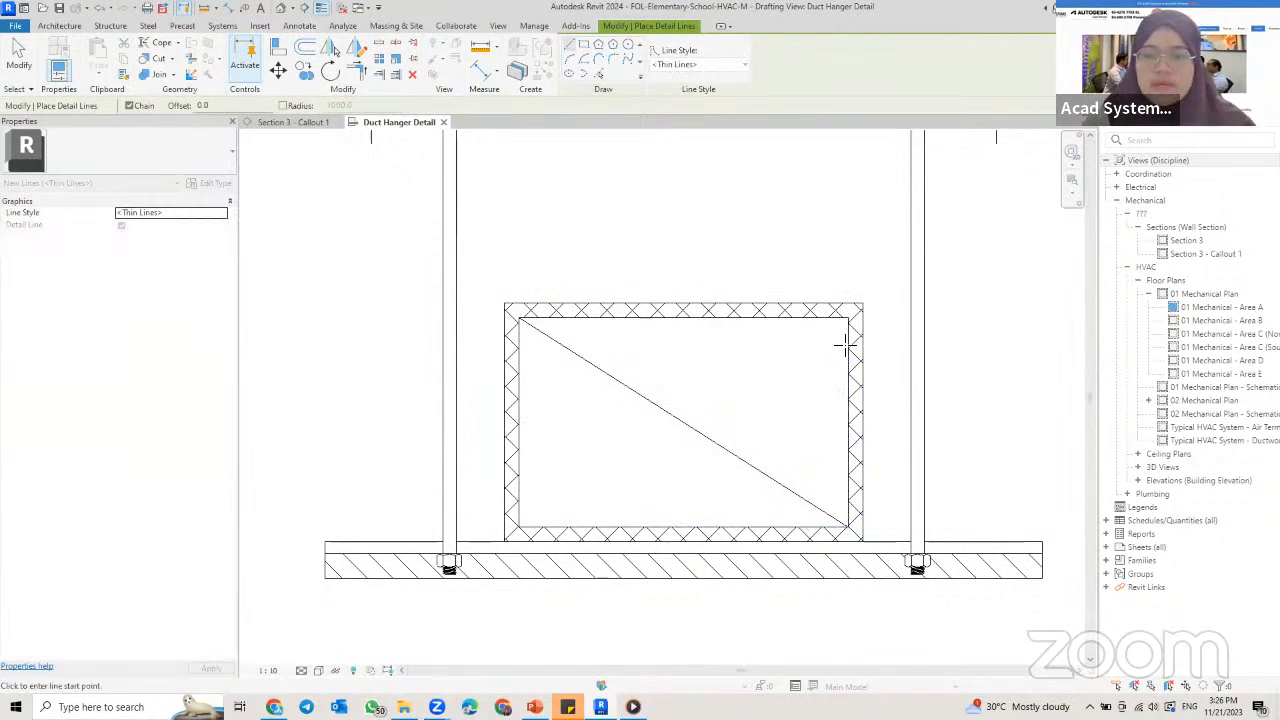
pyautogui.click(520, 524)
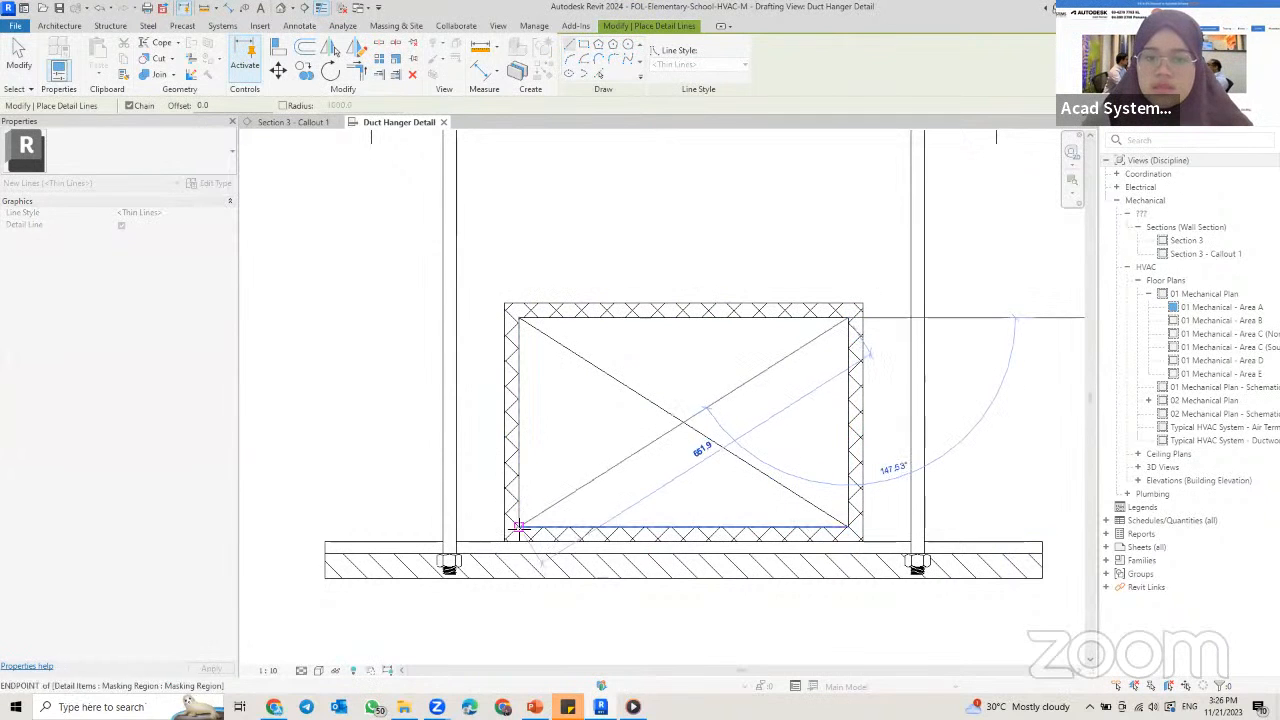
pyautogui.press('Escape')
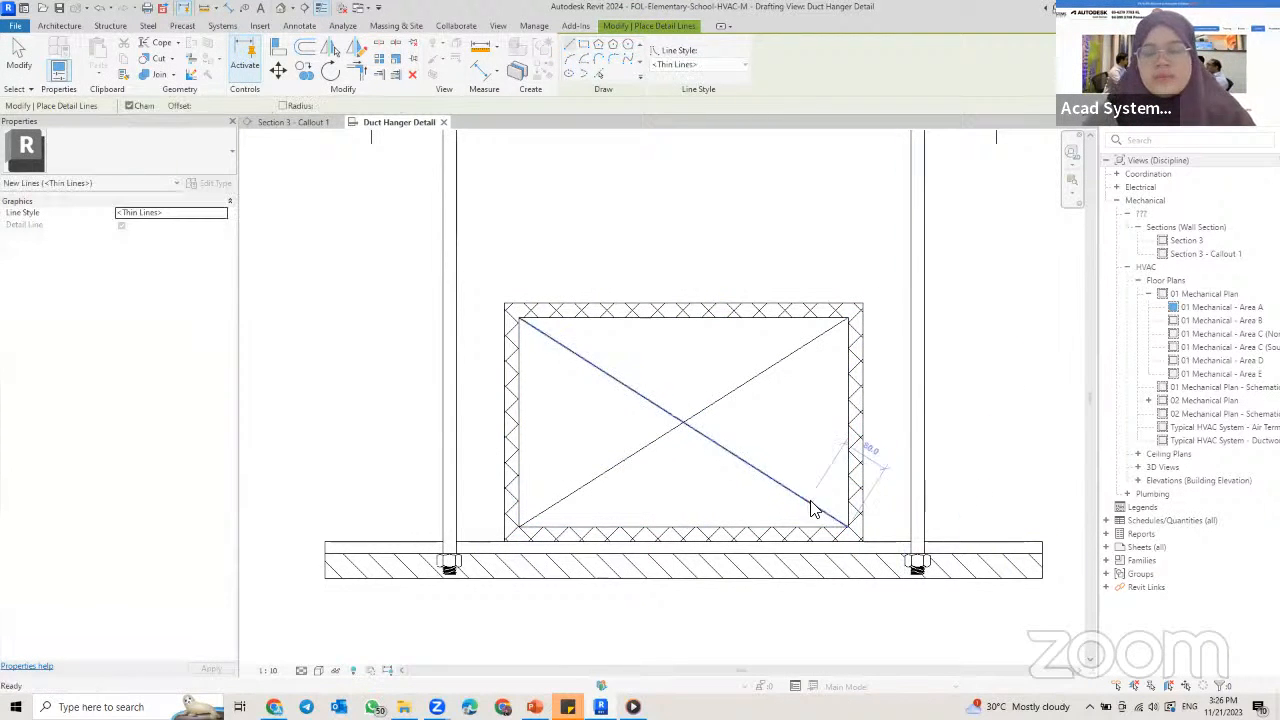
pyautogui.press('Escape')
pyautogui.scroll(-2, 780, 500)
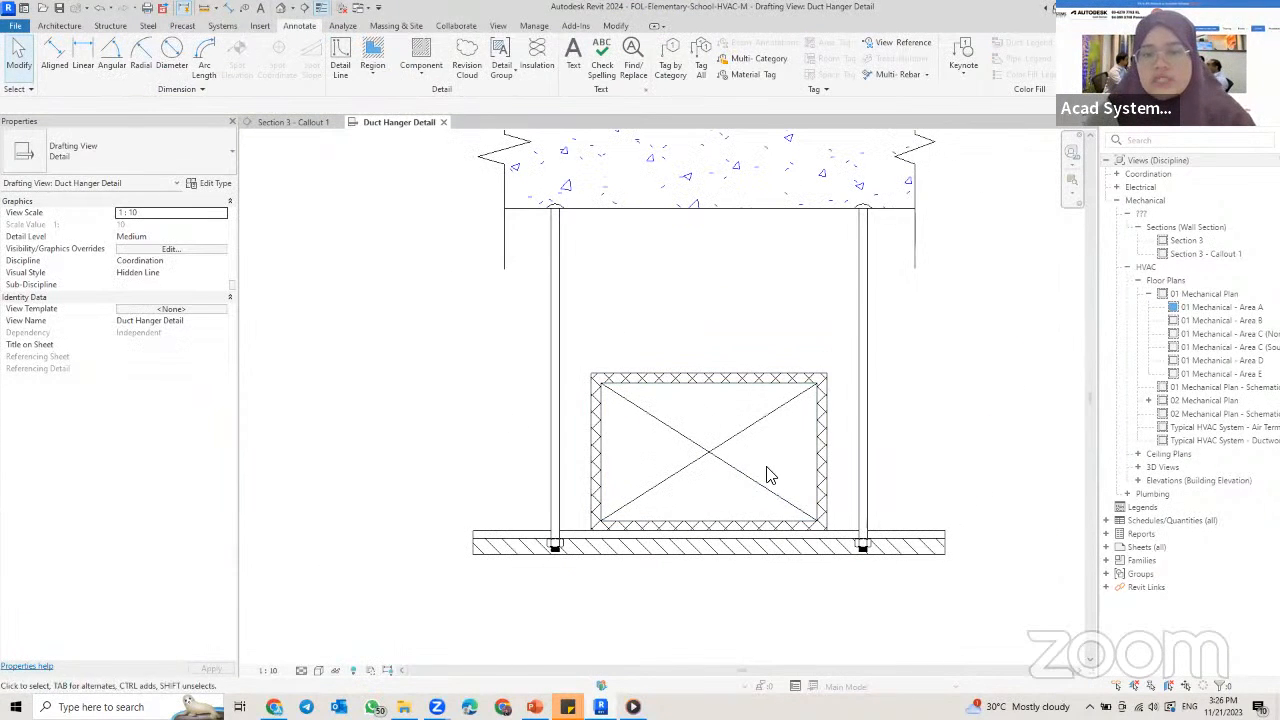
pyautogui.click(553, 230)
pyautogui.moveTo(829, 434); pyautogui.dragTo(792, 482, button='middle')
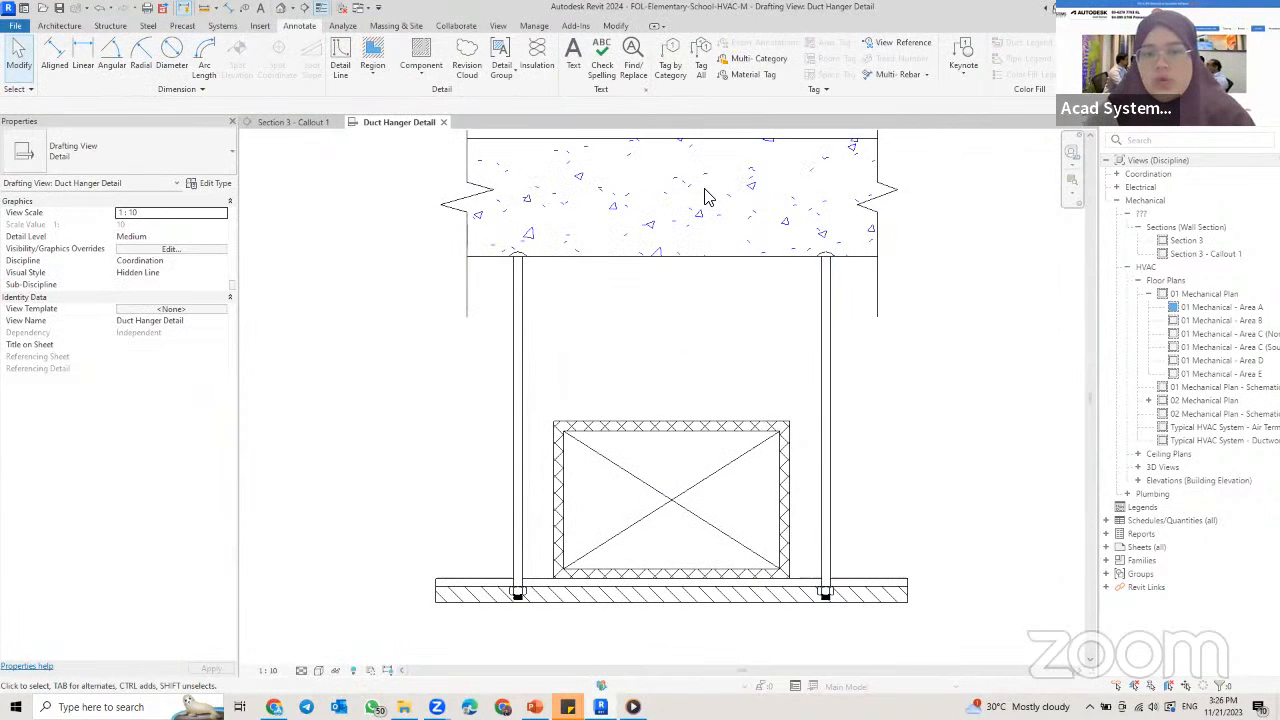
pyautogui.scroll(-1, 785, 234)
pyautogui.scroll(-2, 766, 229)
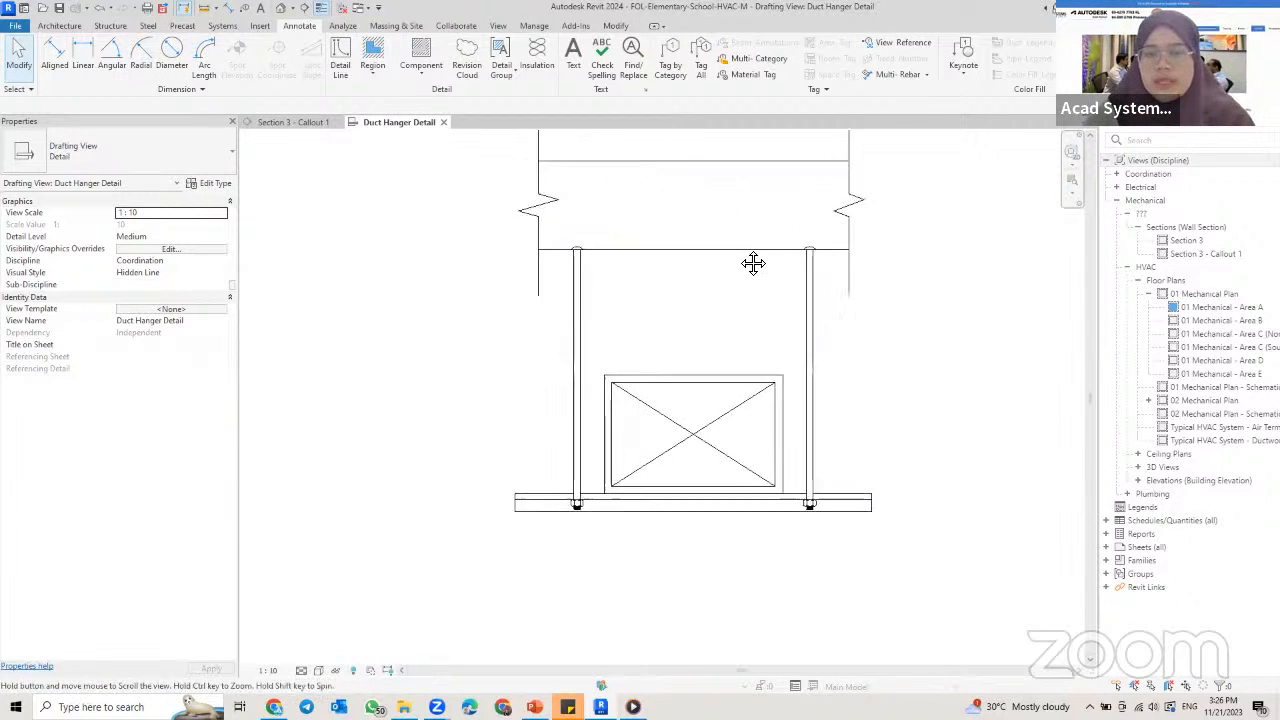
# Step: Review the finished duct installation detail on the PowerPoint reference slide and return to the Revit drafting view
pyautogui.moveTo(753, 341); pyautogui.dragTo(748, 339, button='middle')
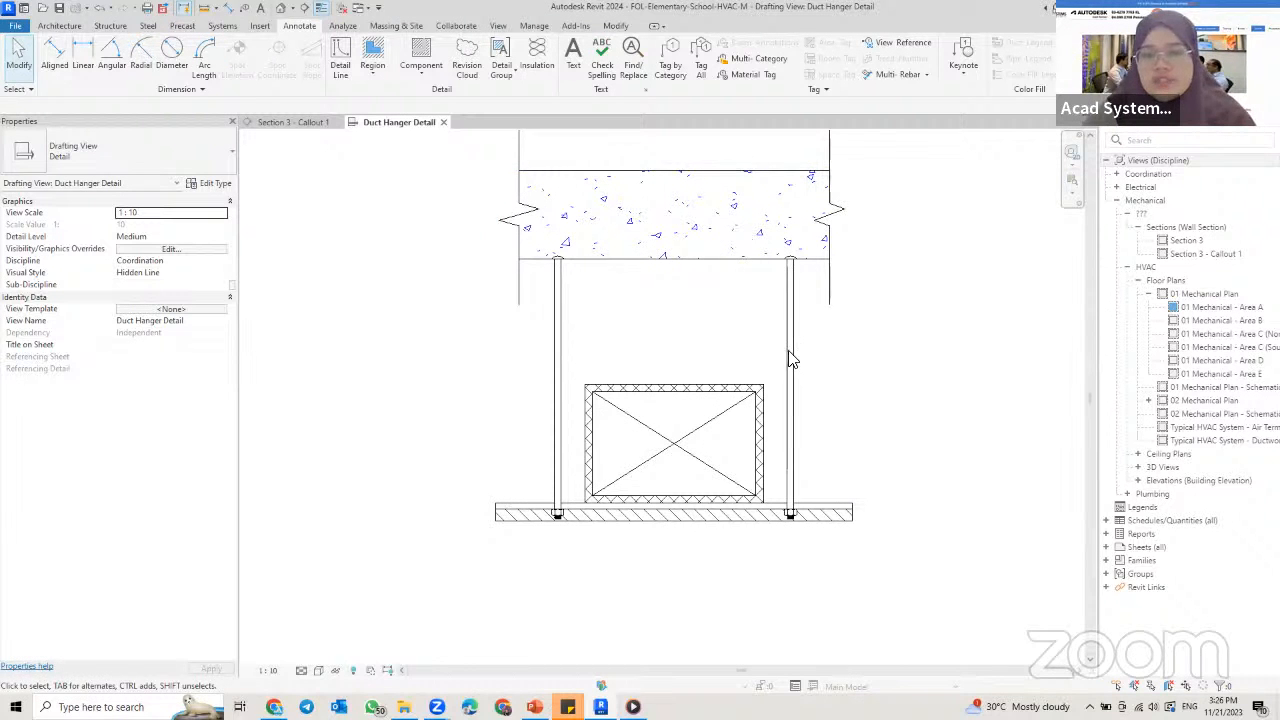
pyautogui.click(534, 707)
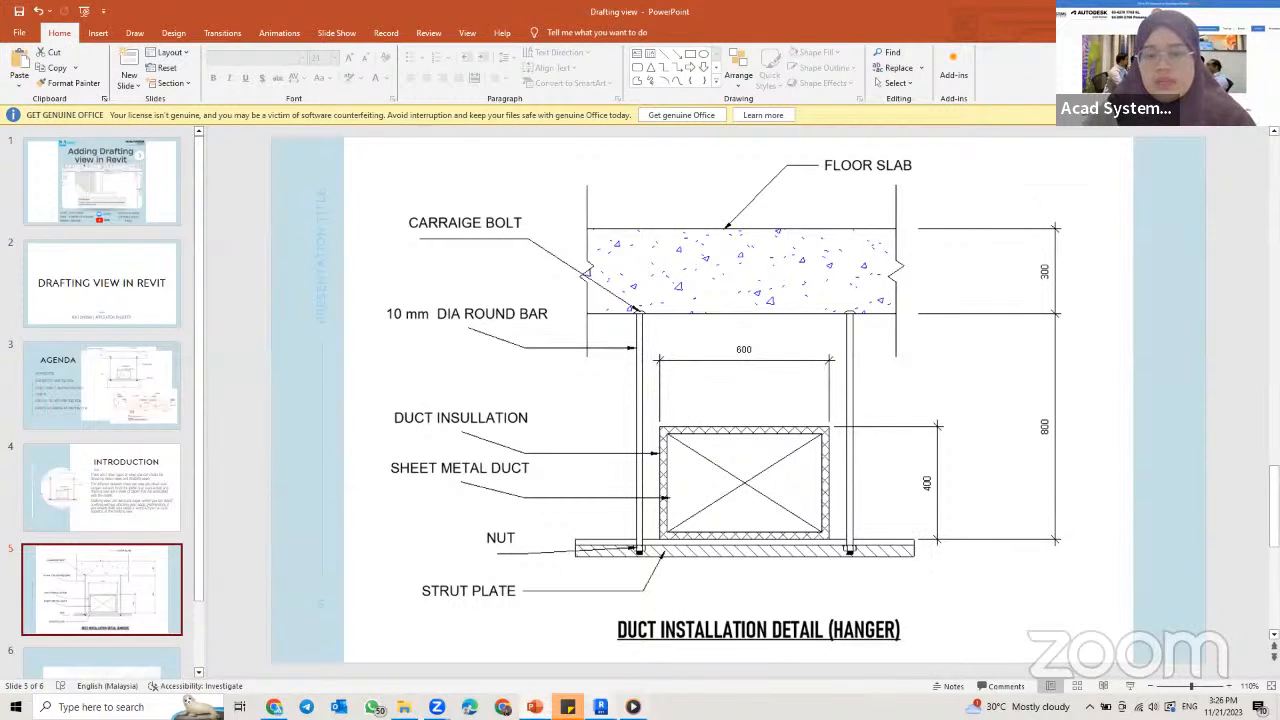
pyautogui.click(601, 707)
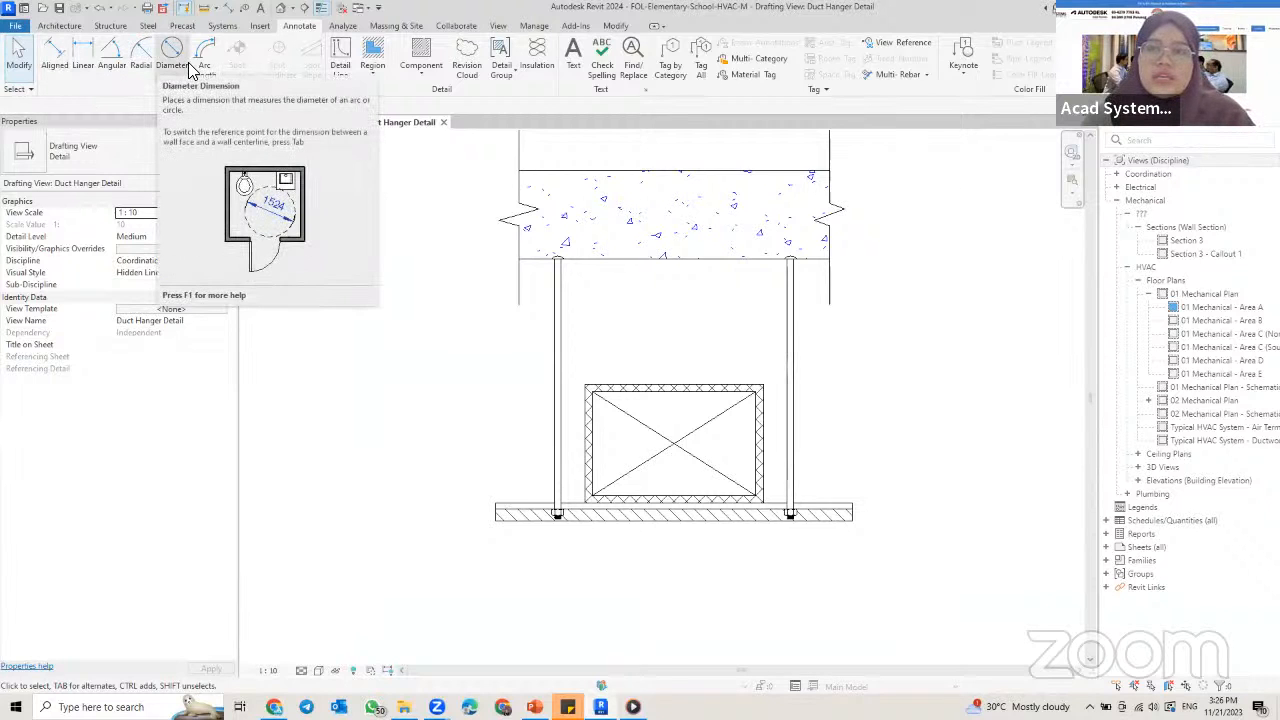
# Step: Add aligned dimensions for the insulated duct's height, placed right of the hanger, and its overall width, placed above the duct
pyautogui.click(55, 65)
pyautogui.moveTo(690, 390); pyautogui.dragTo(523, 365, button='middle')
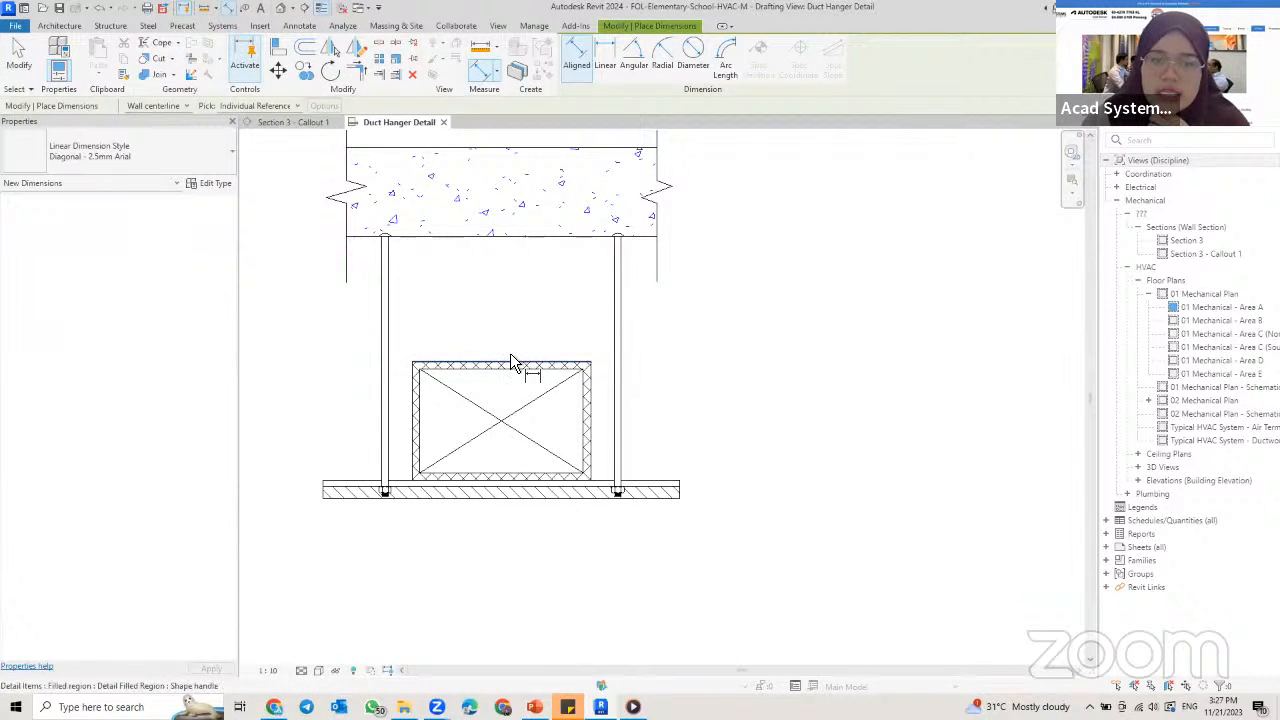
pyautogui.click(512, 363)
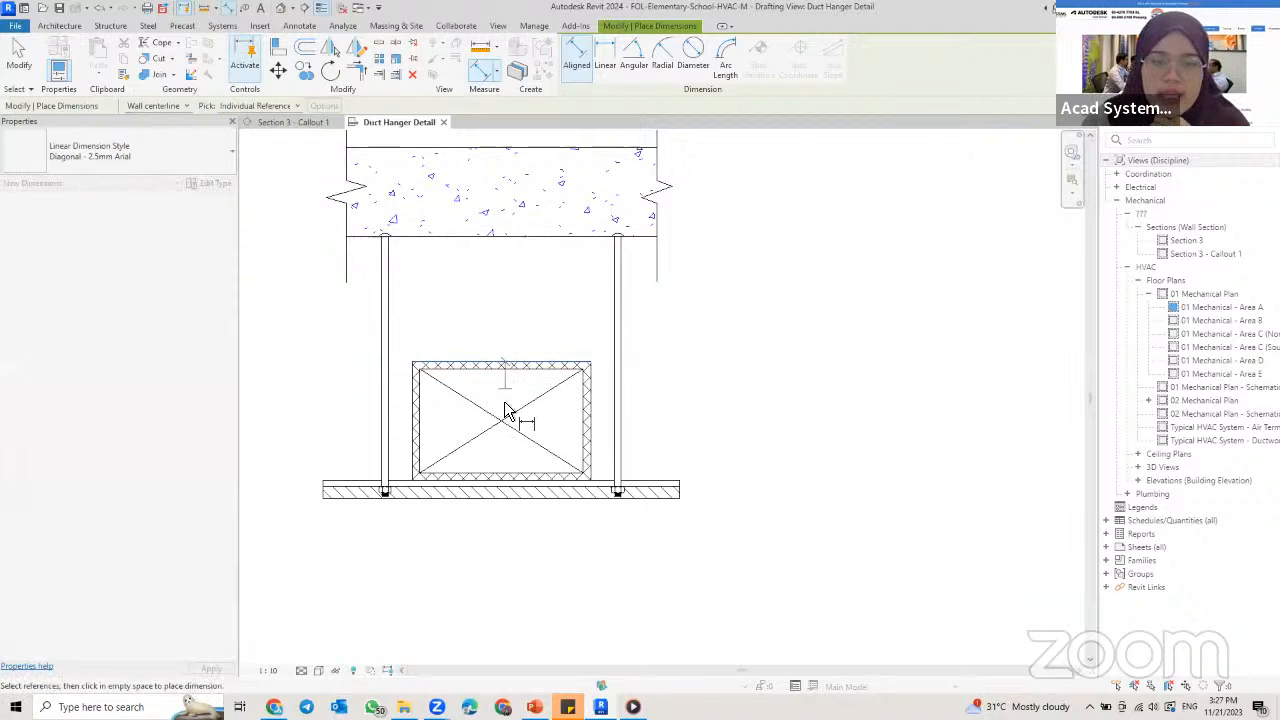
pyautogui.click(505, 484)
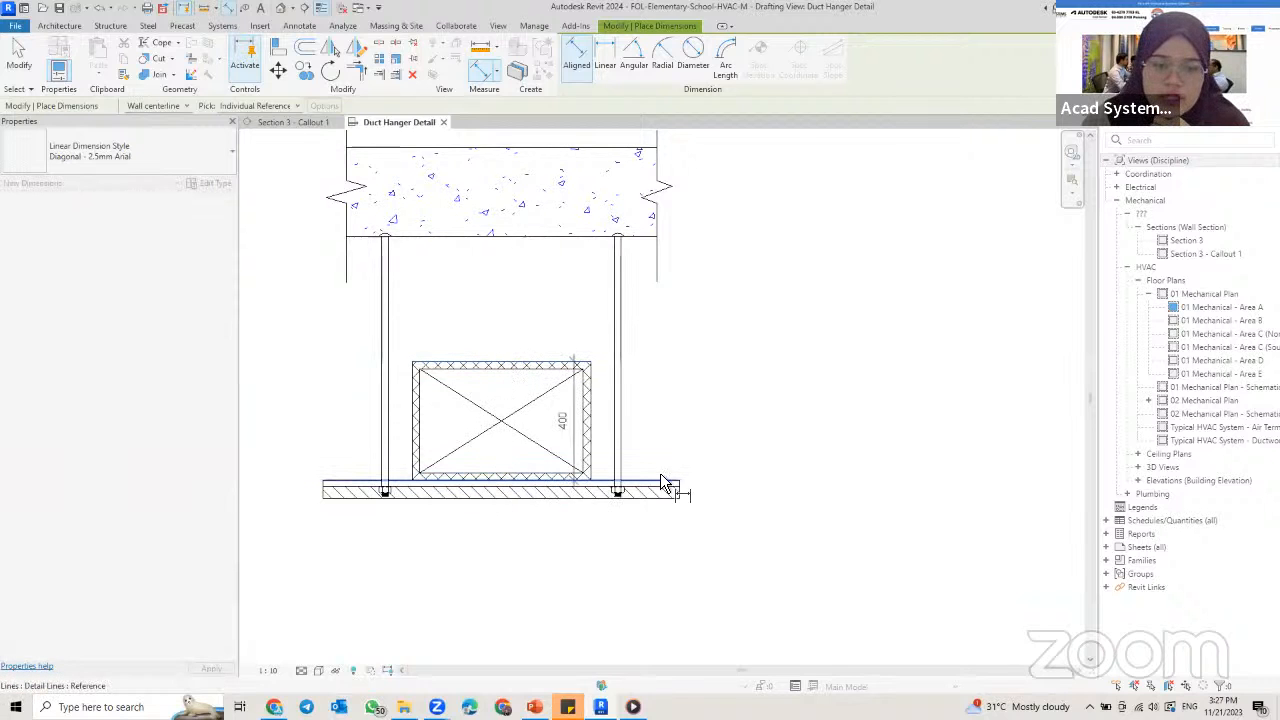
pyautogui.click(845, 488)
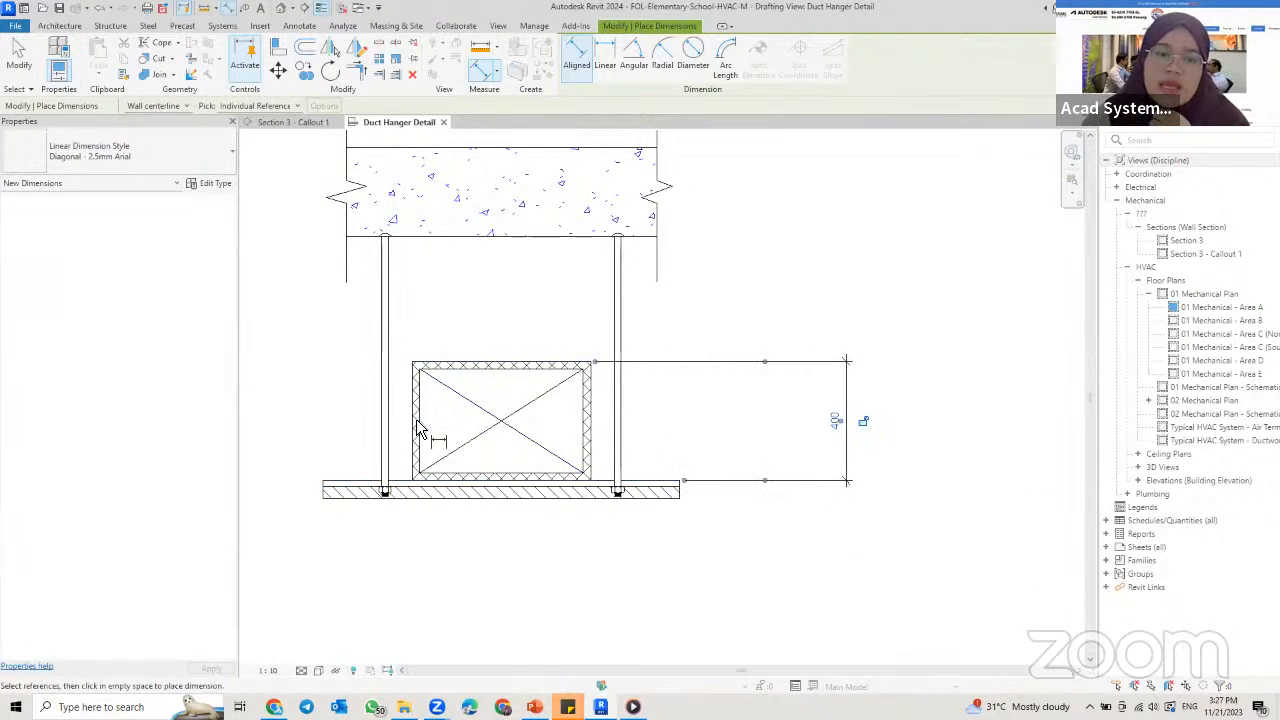
pyautogui.click(591, 422)
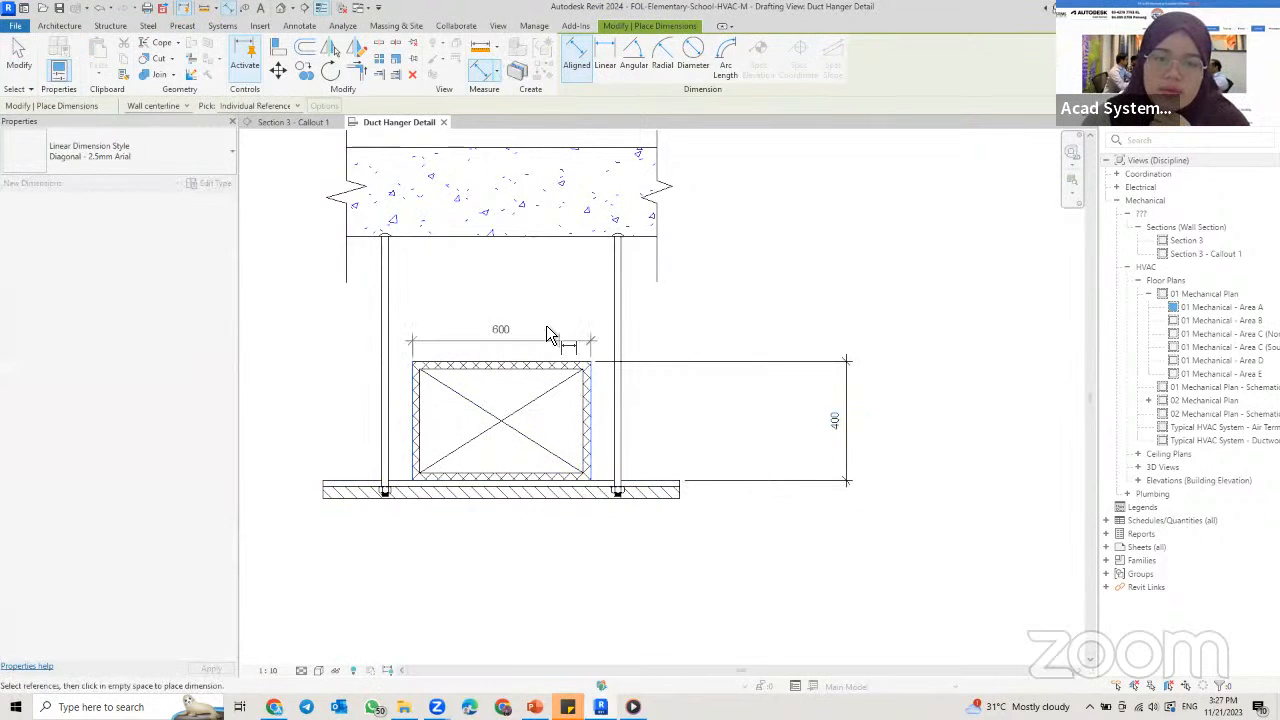
pyautogui.click(534, 316)
# Step: Add aligned dimensions right of the detail for the slab underside to the support channel's upper line and for the slab thickness
pyautogui.scroll(-1, 630, 425)
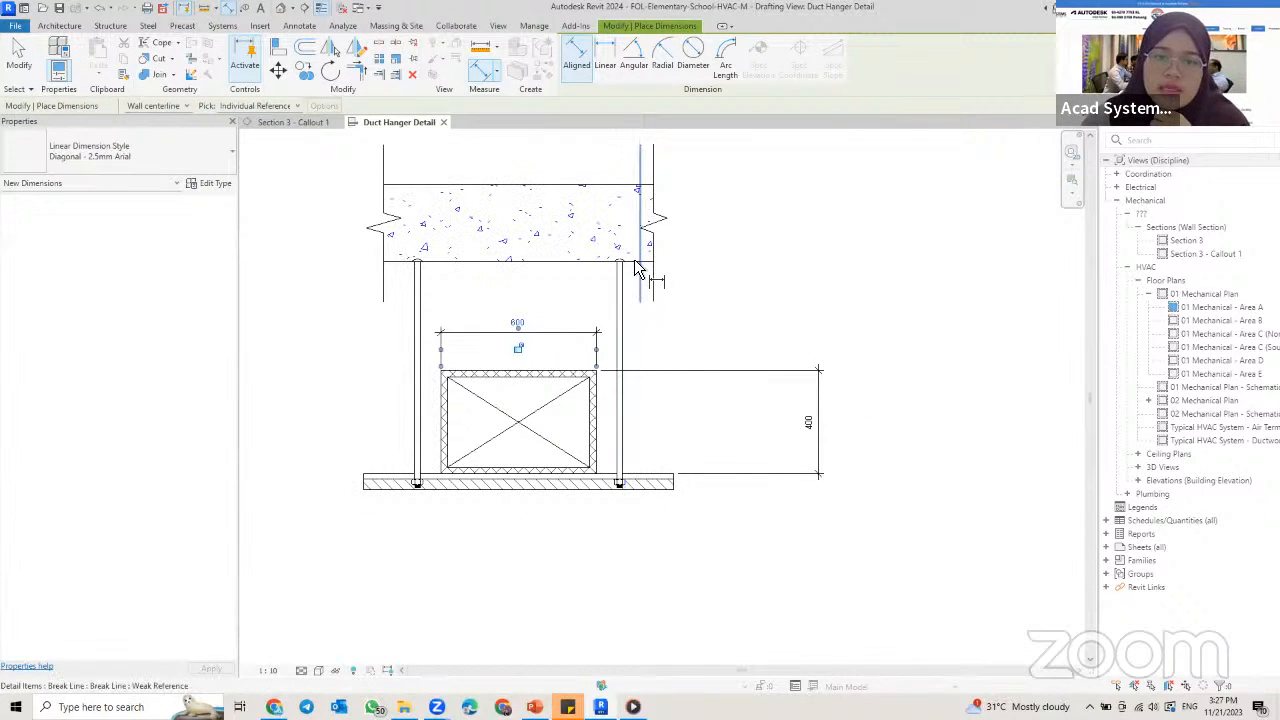
pyautogui.click(585, 263)
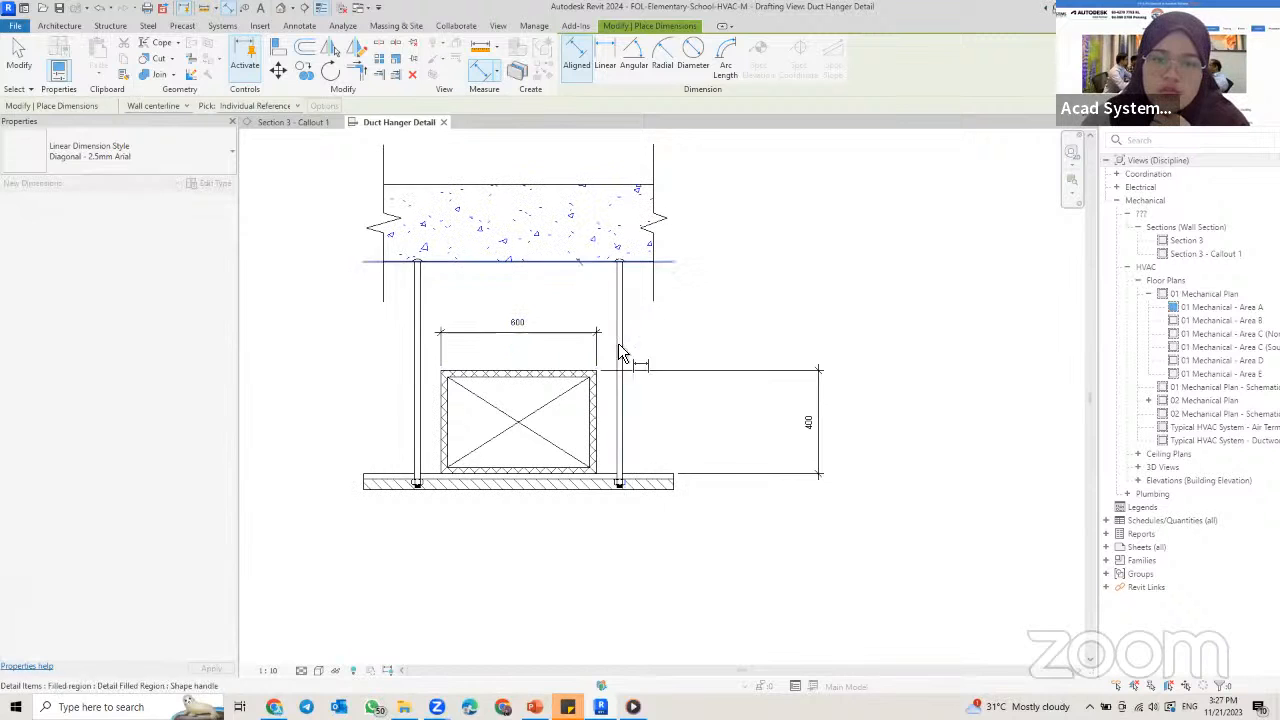
pyautogui.click(645, 476)
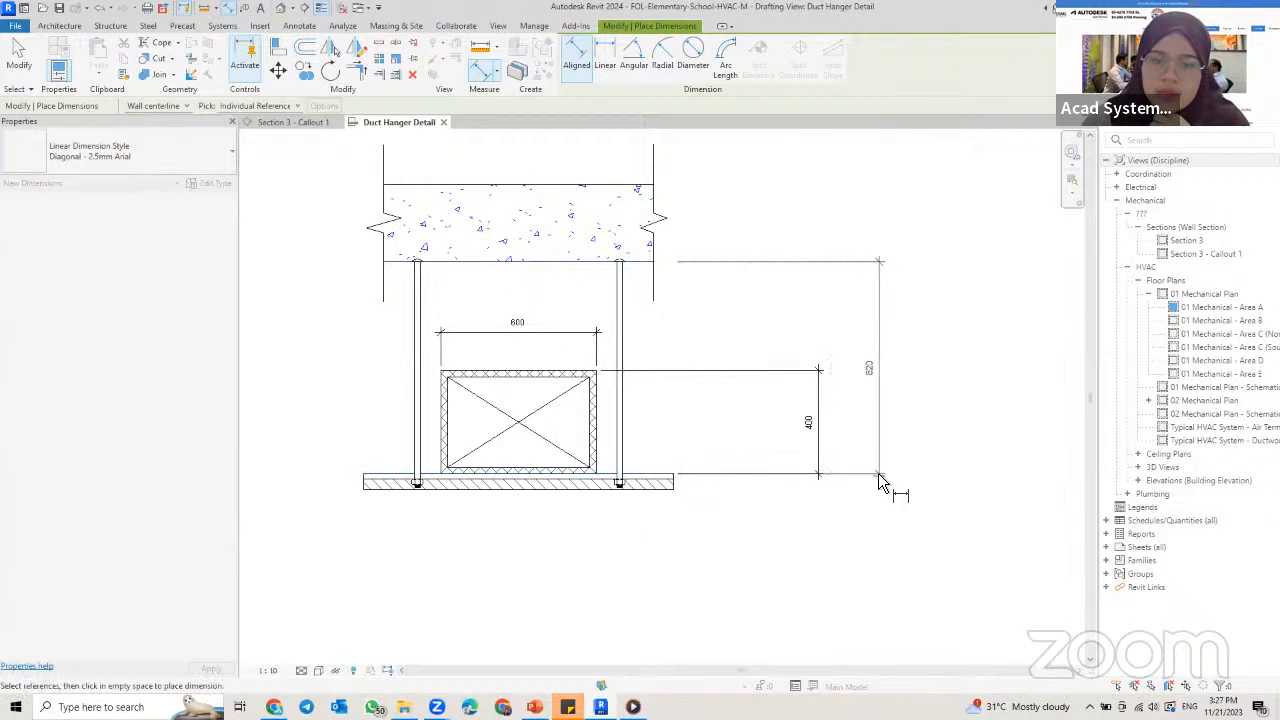
pyautogui.click(879, 478)
pyautogui.moveTo(614, 223); pyautogui.dragTo(590, 252, button='middle')
pyautogui.click(571, 214)
pyautogui.click(553, 289)
pyautogui.click(855, 180)
pyautogui.moveTo(726, 374); pyautogui.dragTo(769, 360, button='middle')
pyautogui.scroll(1, 726, 361)
pyautogui.moveTo(637, 309); pyautogui.dragTo(666, 319, button='middle')
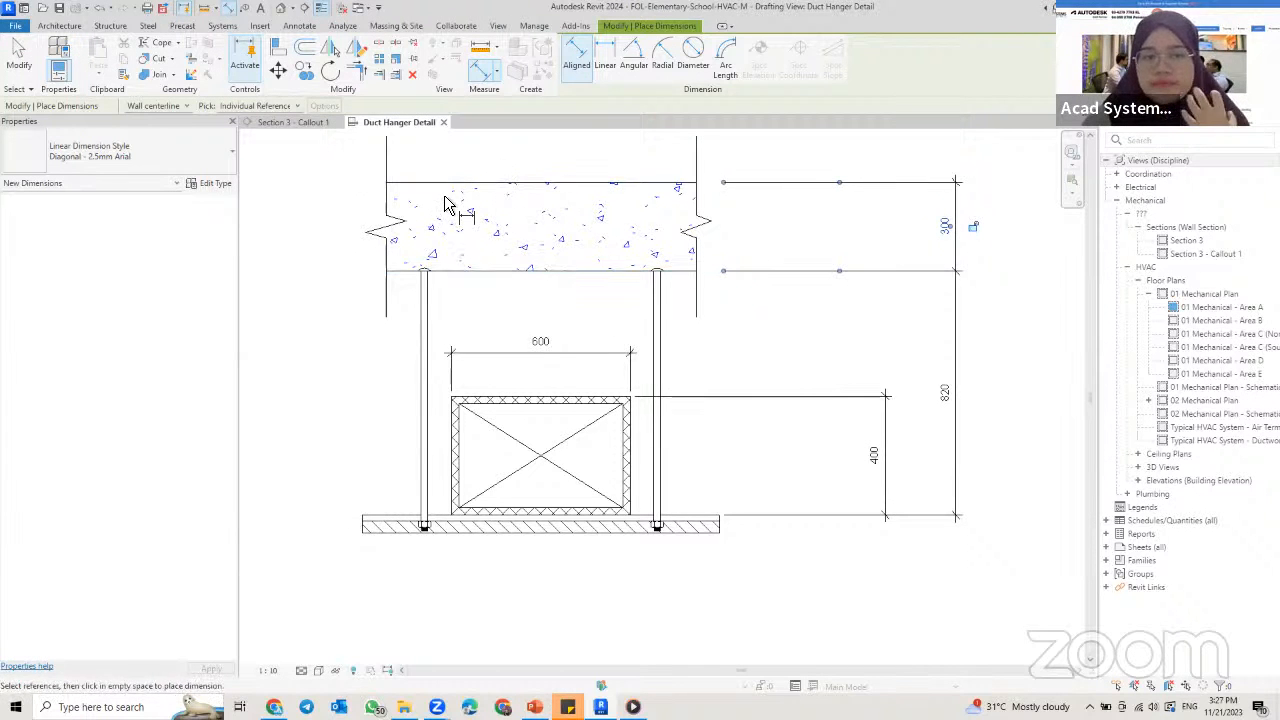
pyautogui.moveTo(591, 257); pyautogui.dragTo(696, 315, button='middle')
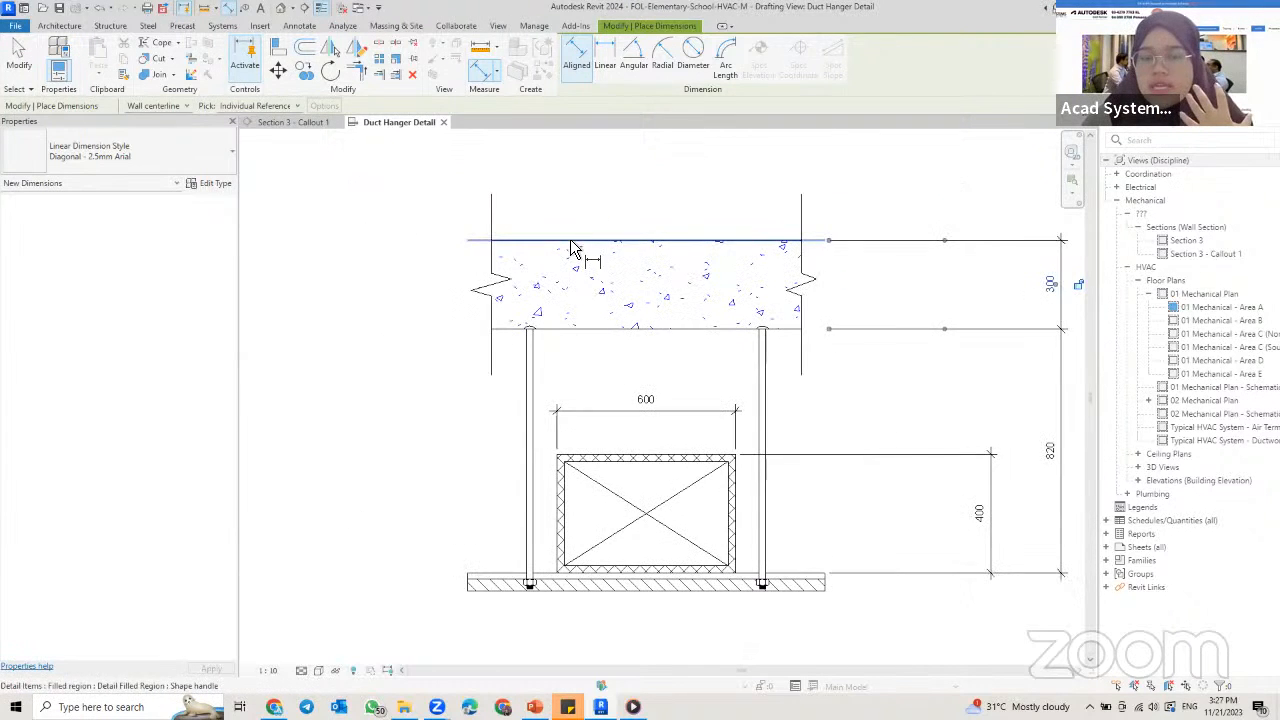
pyautogui.click(546, 242)
pyautogui.click(543, 330)
pyautogui.click(360, 474)
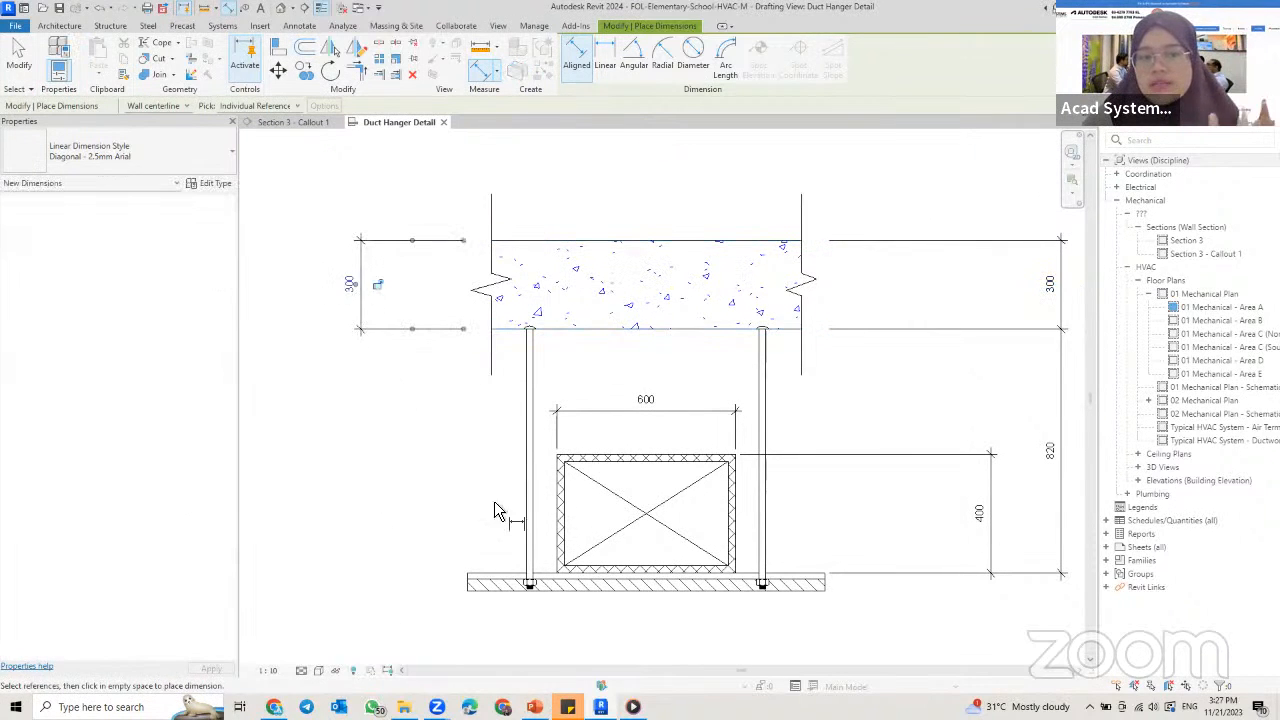
pyautogui.hotkey('ctrl', 'z')
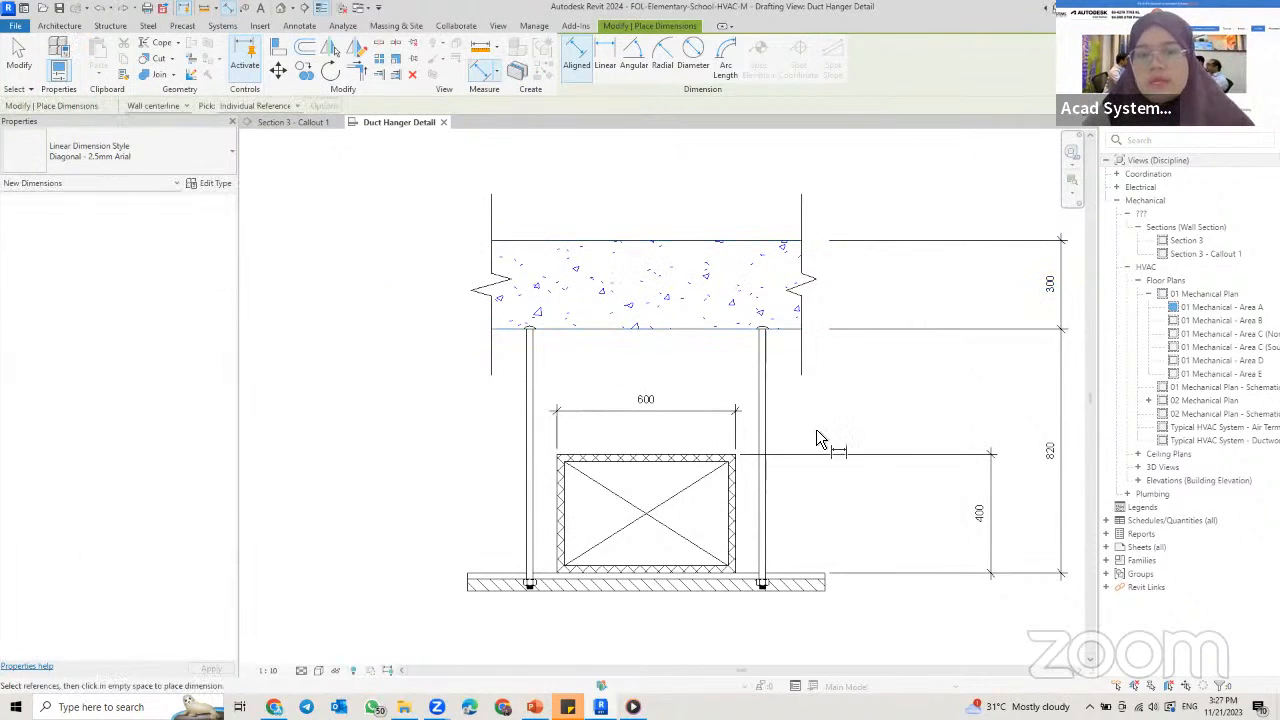
pyautogui.scroll(-1, 703, 391)
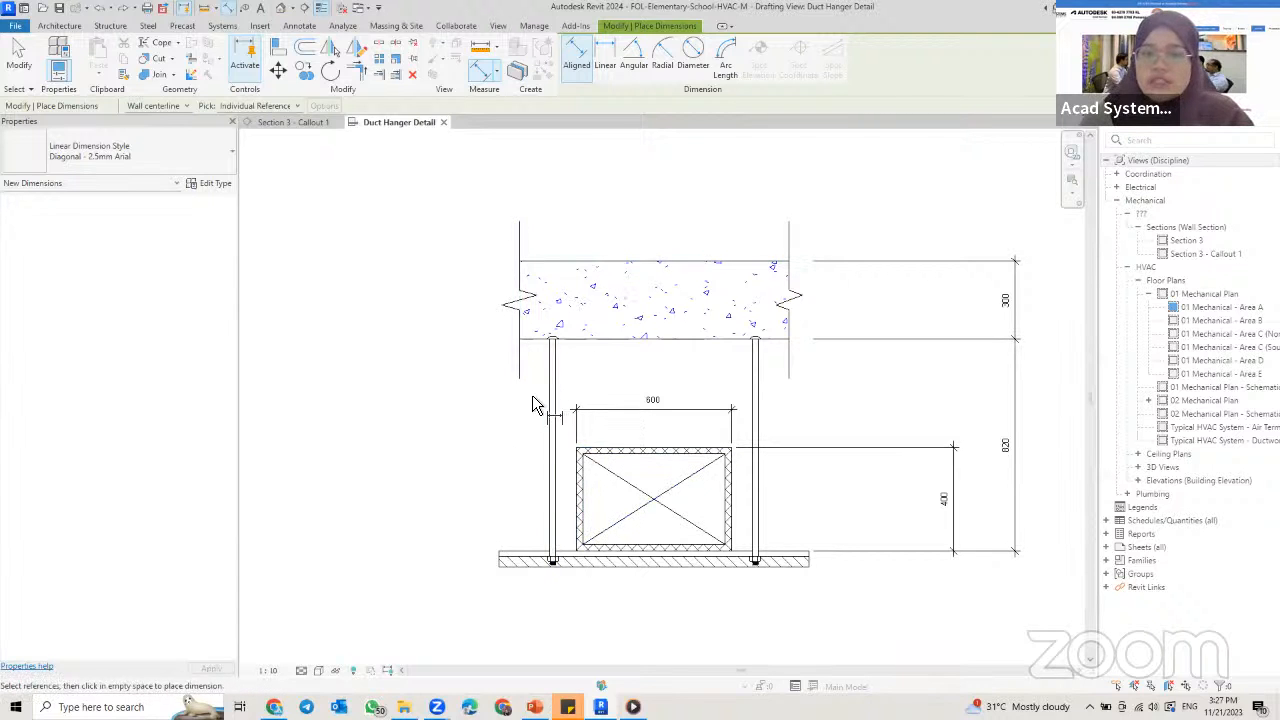
pyautogui.press('Escape')
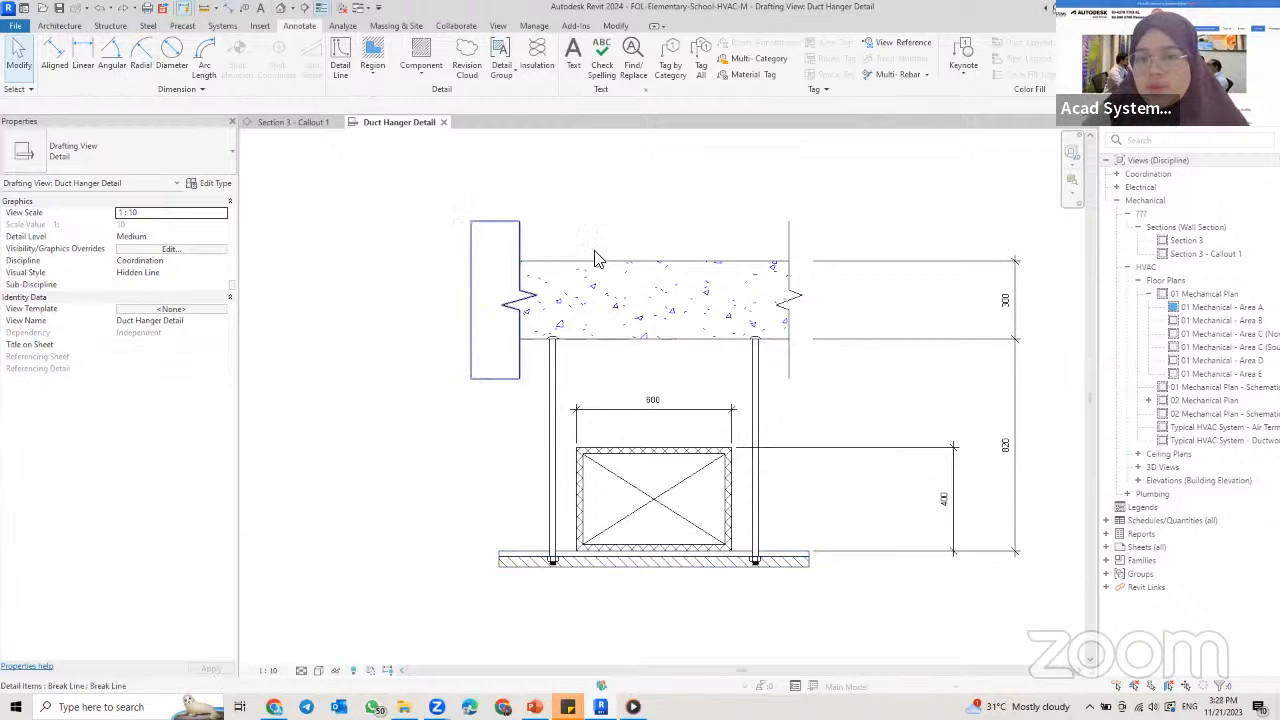
pyautogui.click(670, 62)
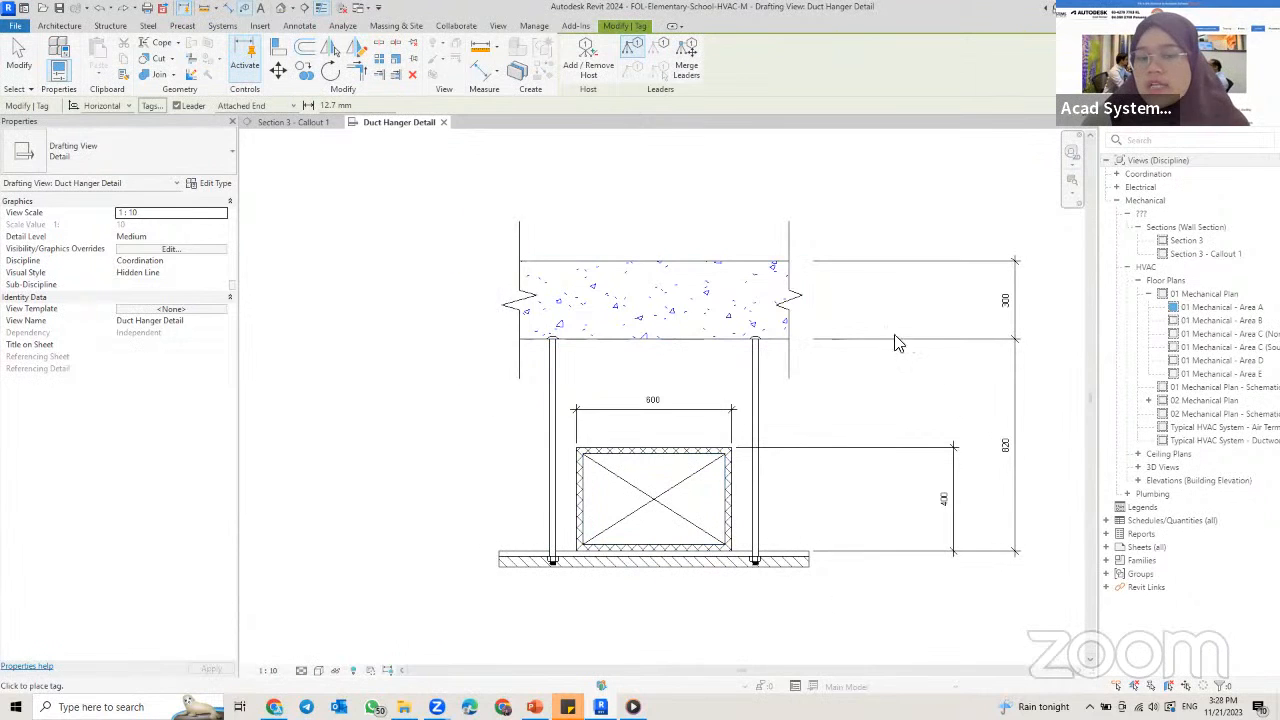
pyautogui.press('Escape')
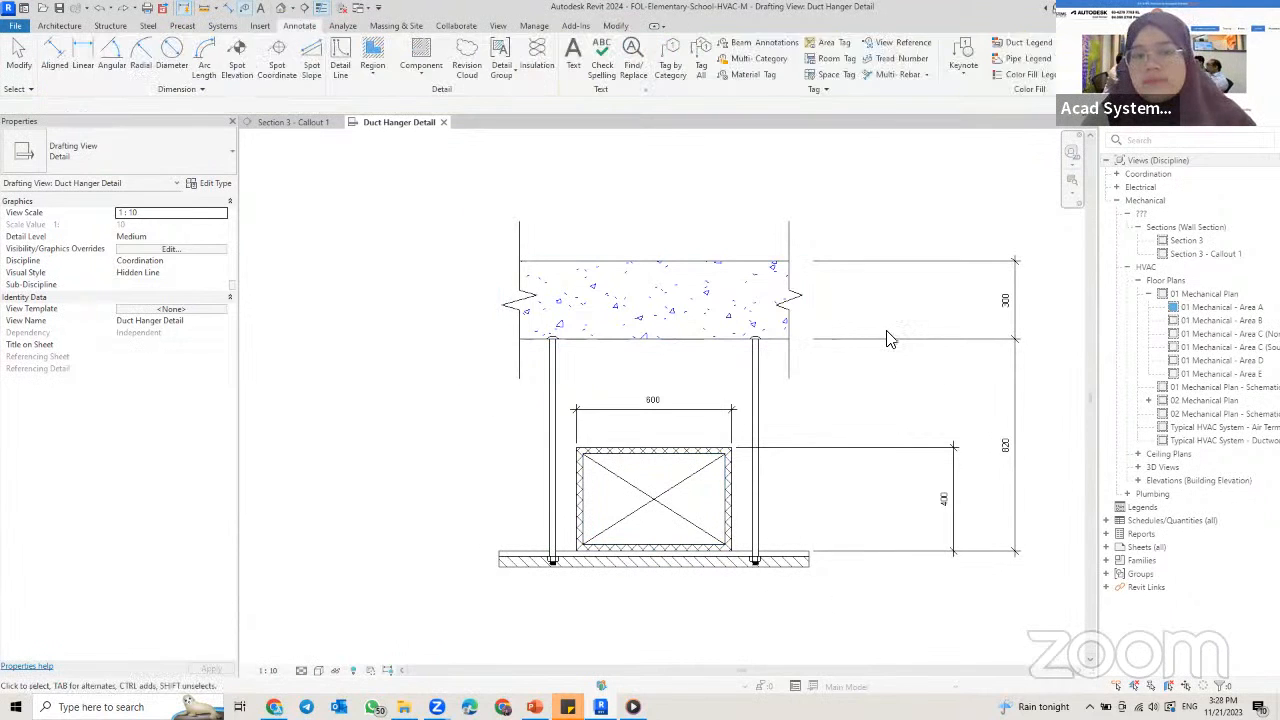
# Step: Place a 2.5mm Arial text note without a leader below the support channel, reading DUCT INSTALLATION DETAIL (HANGER)
pyautogui.click(585, 65)
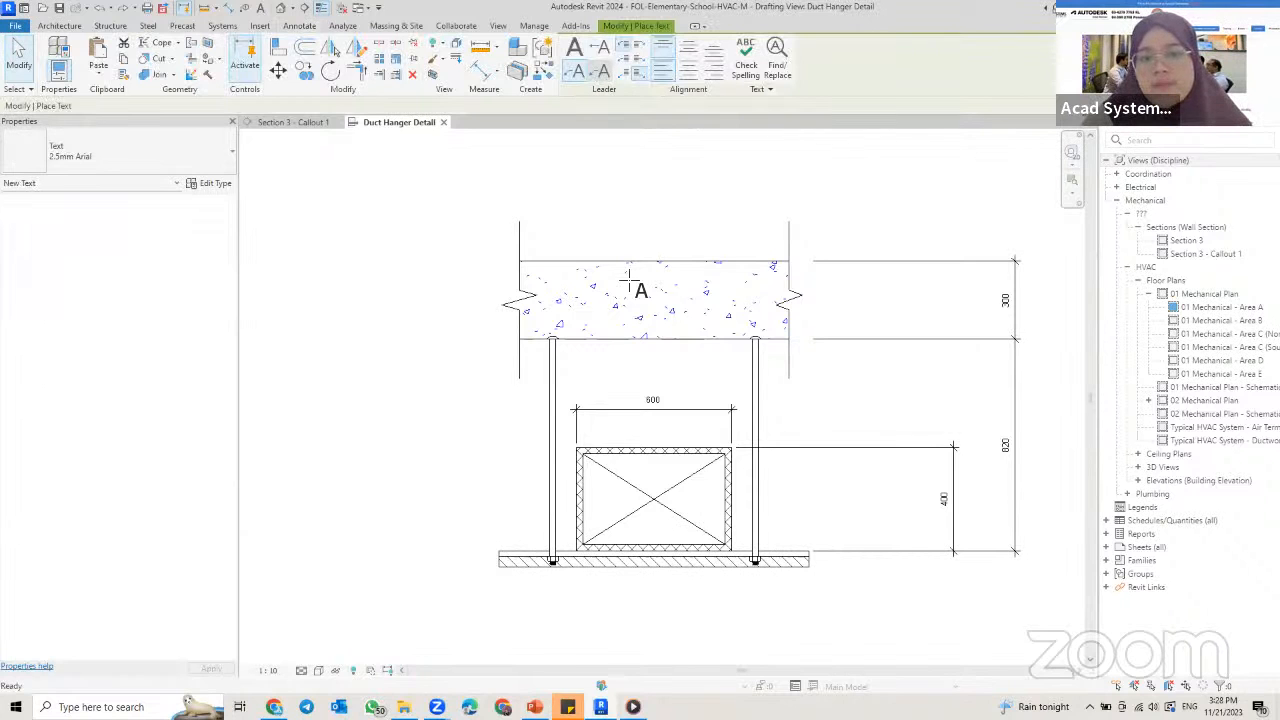
pyautogui.moveTo(667, 441); pyautogui.dragTo(669, 326, button='middle')
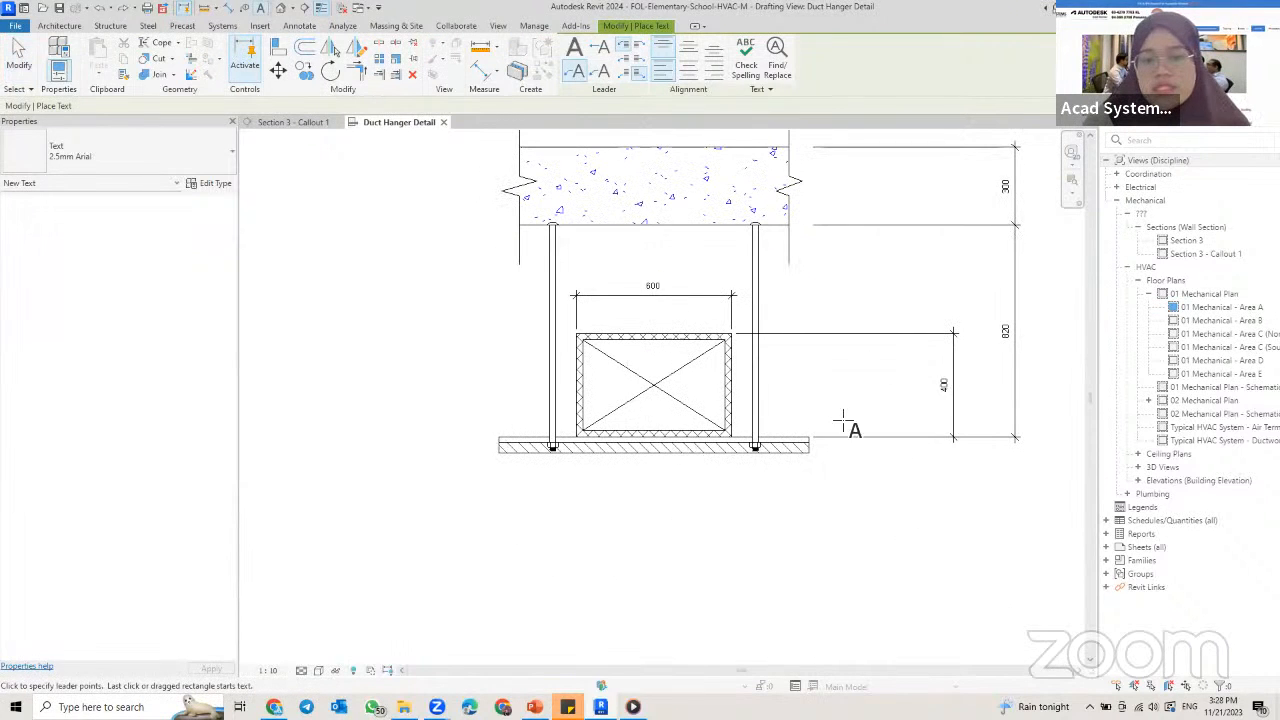
pyautogui.click(649, 501)
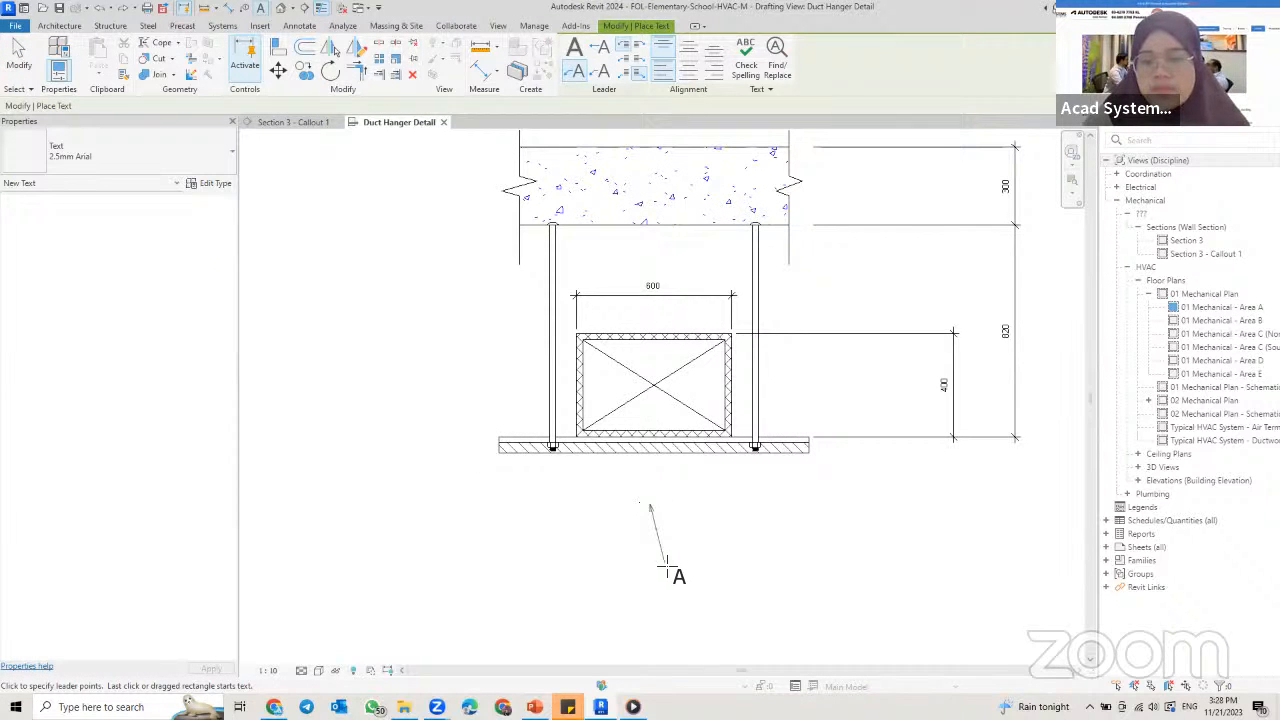
pyautogui.click(597, 158)
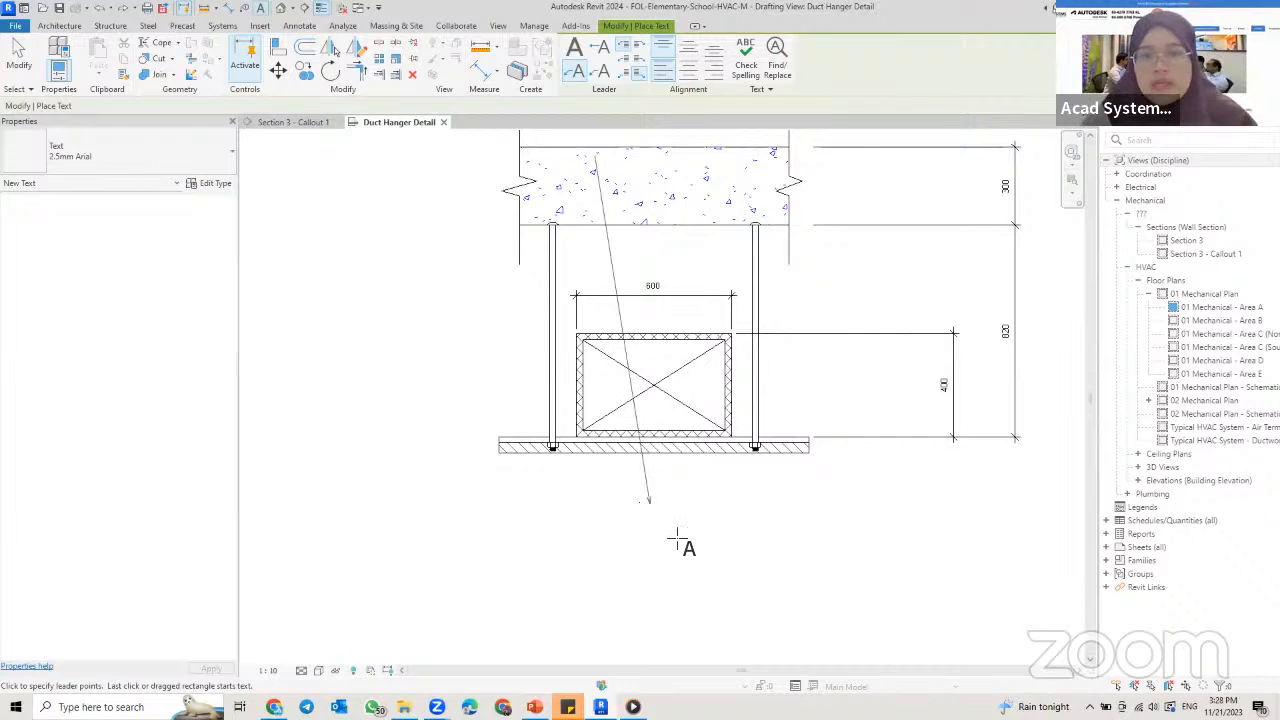
pyautogui.click(673, 565)
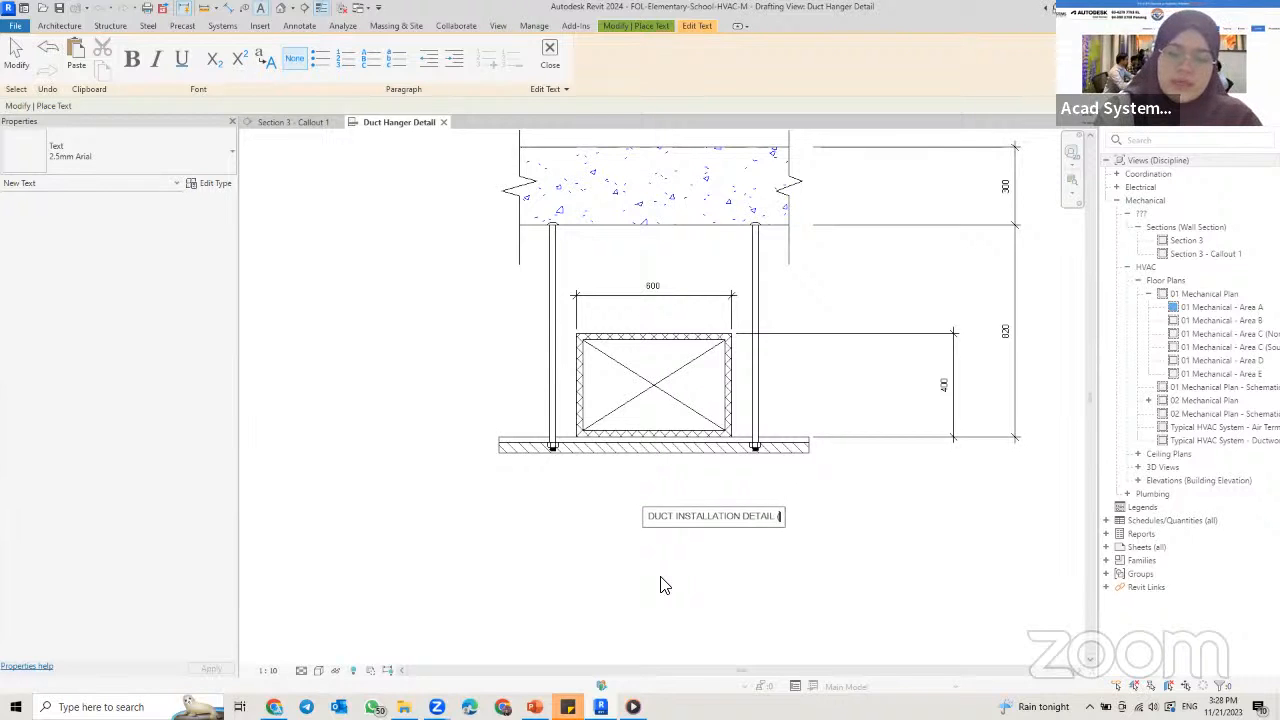
pyautogui.write('NGER')
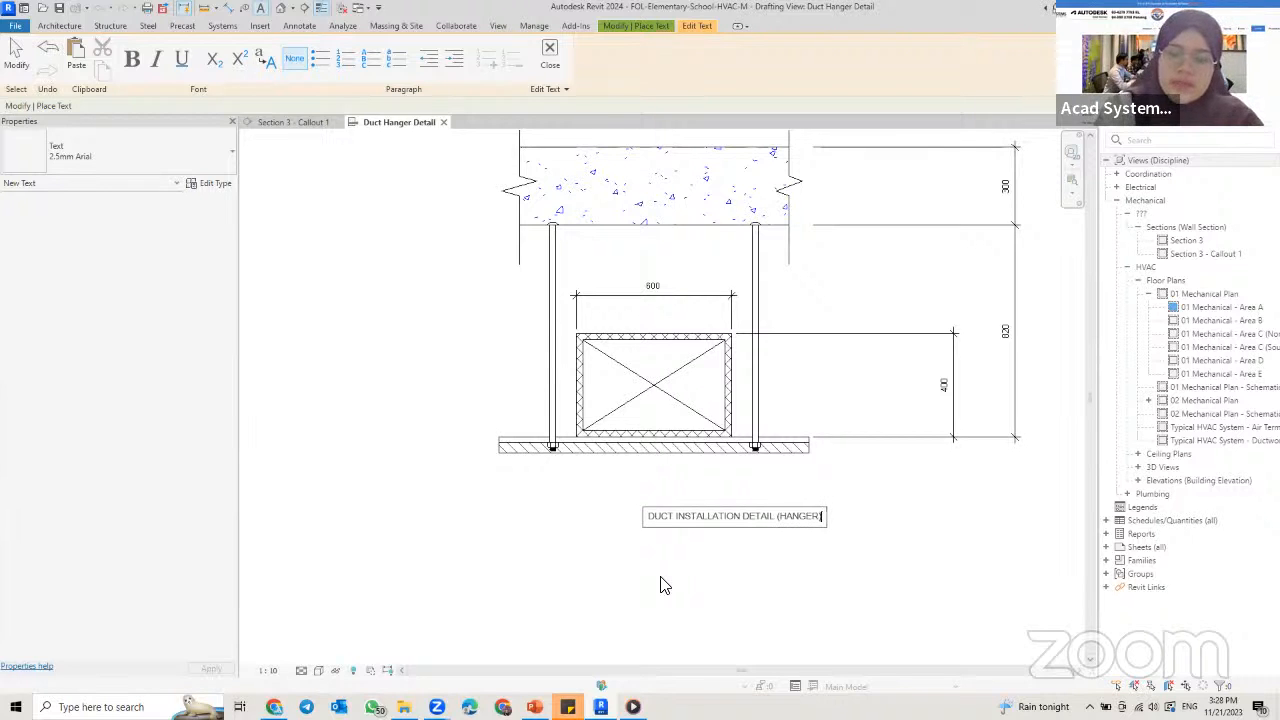
# Step: Underline the whole title text and finish the text note
pyautogui.hotkey('ctrl', 'a')
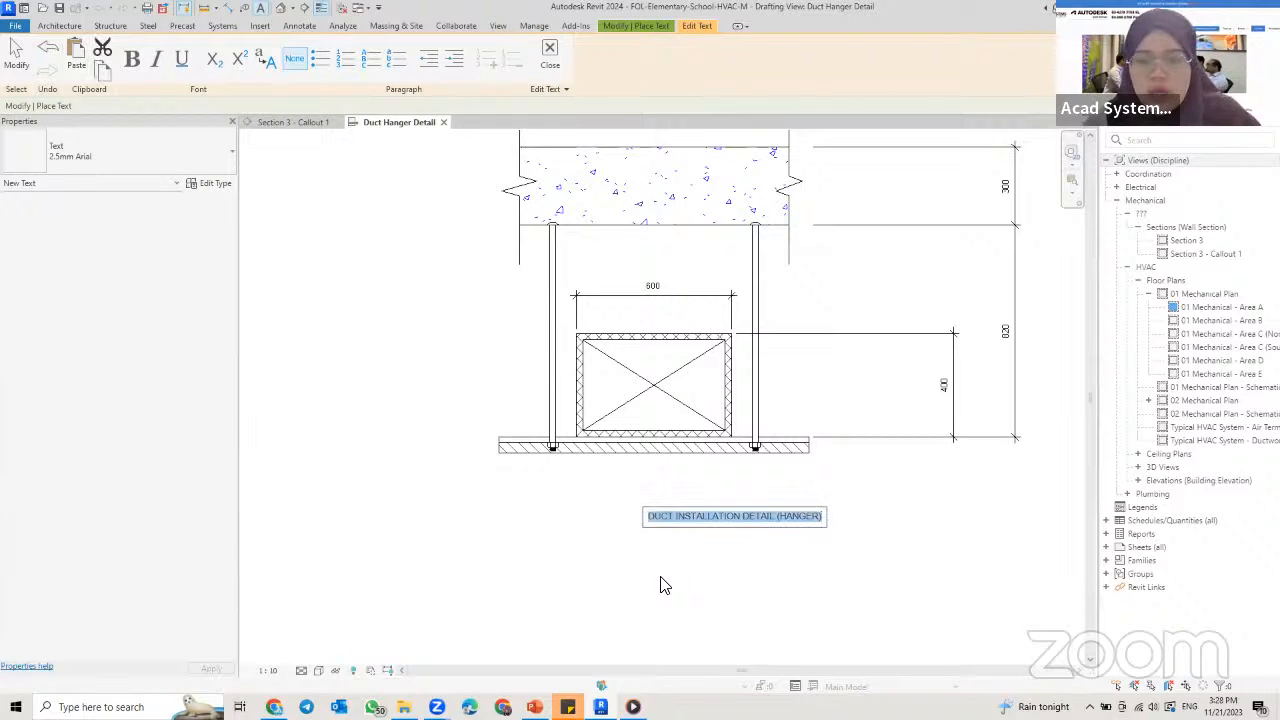
pyautogui.click(186, 60)
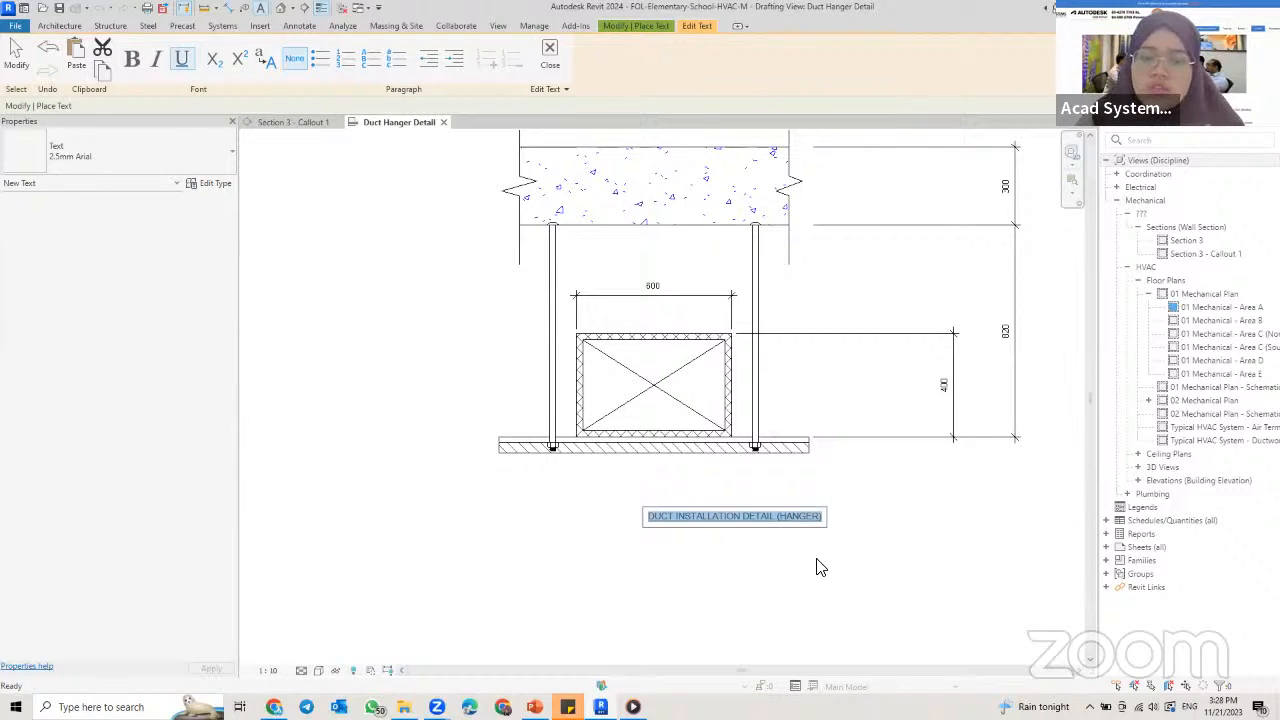
pyautogui.press('Escape')
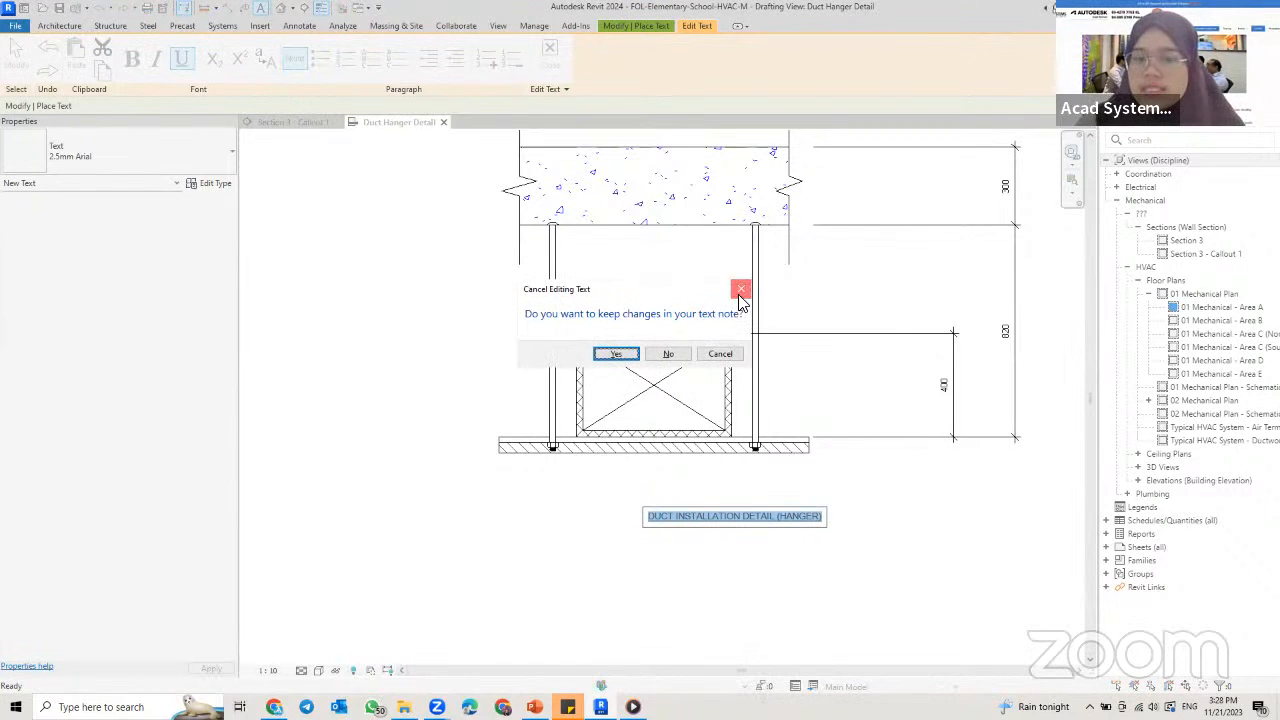
pyautogui.click(741, 289)
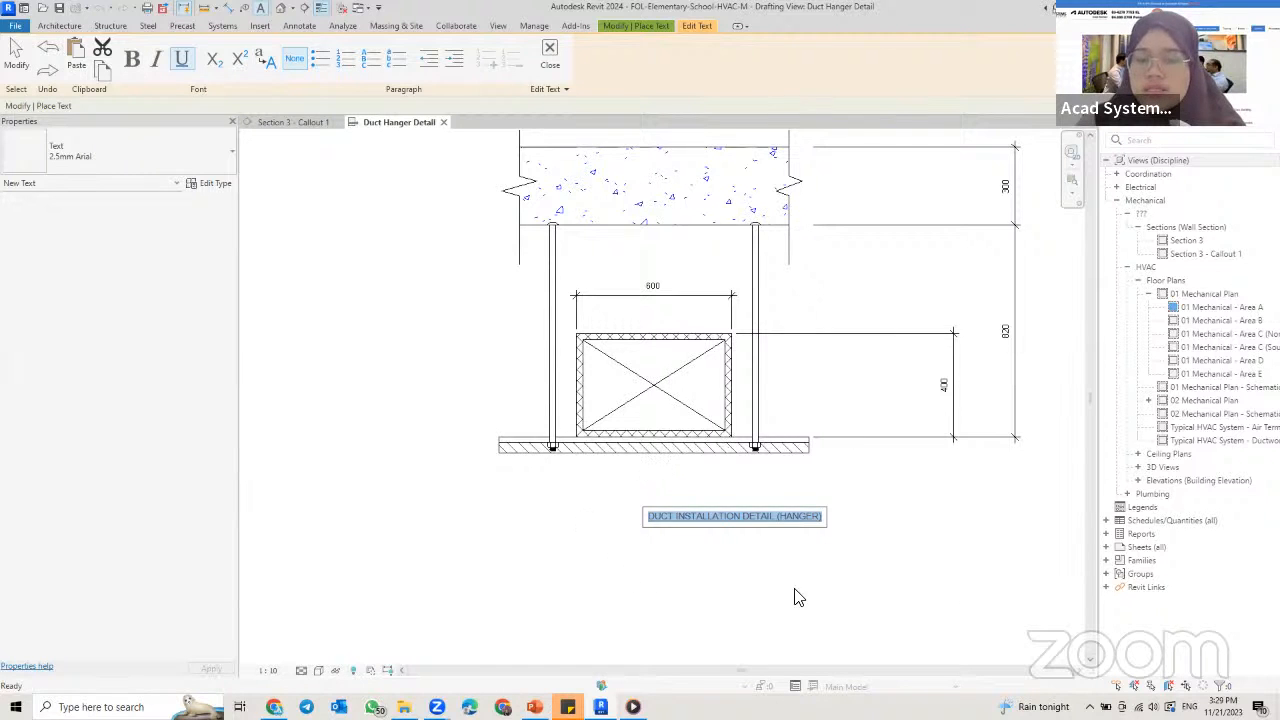
pyautogui.click(857, 642)
pyautogui.scroll(2, 805, 548)
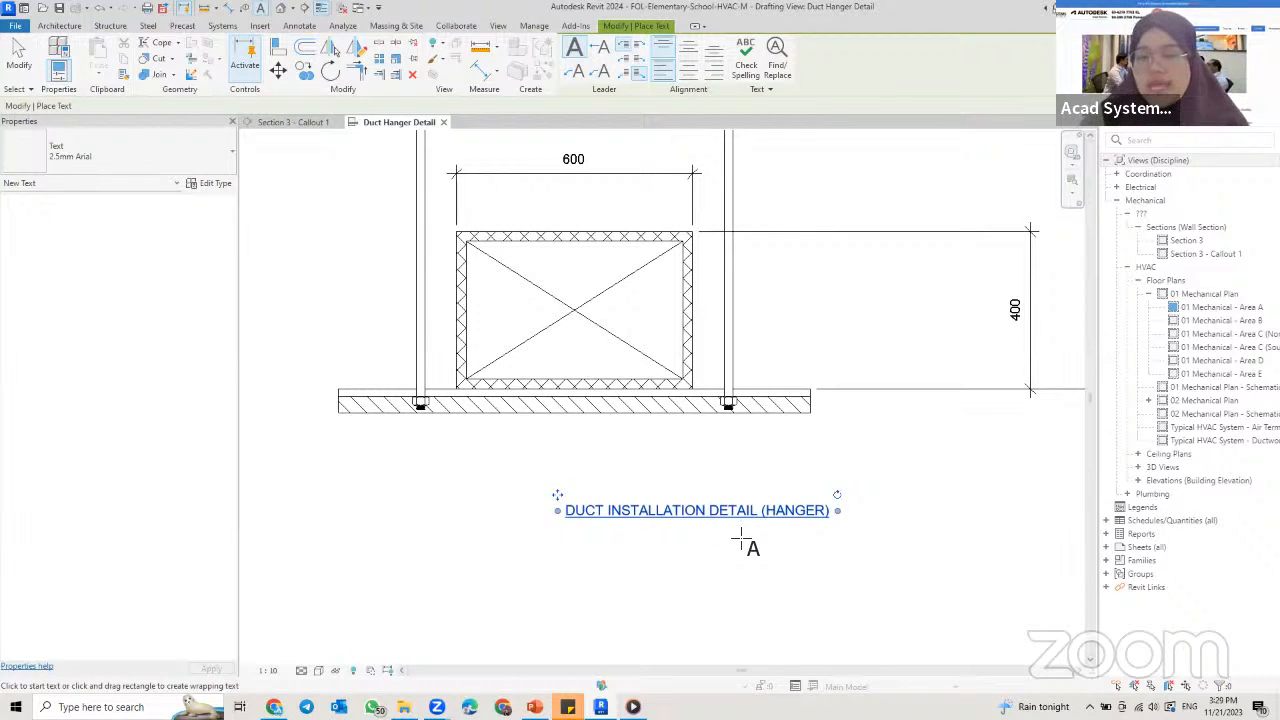
pyautogui.press('Escape')
pyautogui.press('Escape')
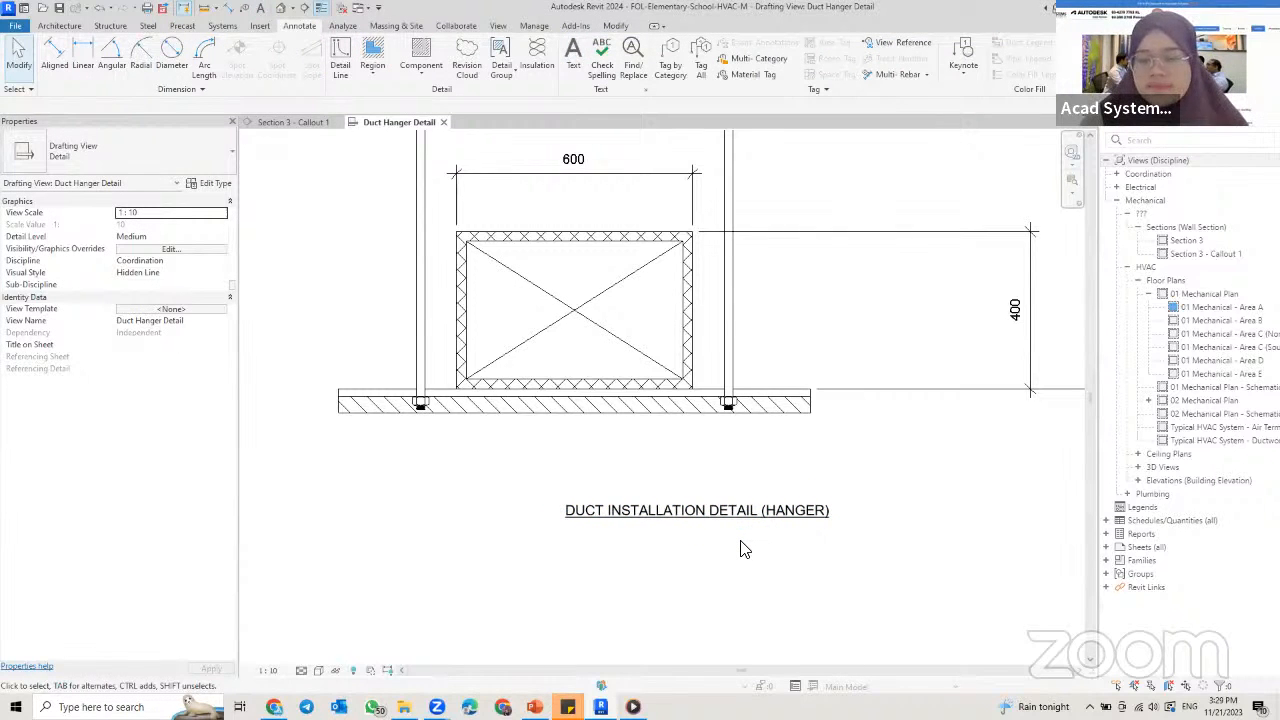
# Step: Duplicate the title note's 2.5mm Arial text type as a new type named 6mm
pyautogui.scroll(-2, 748, 549)
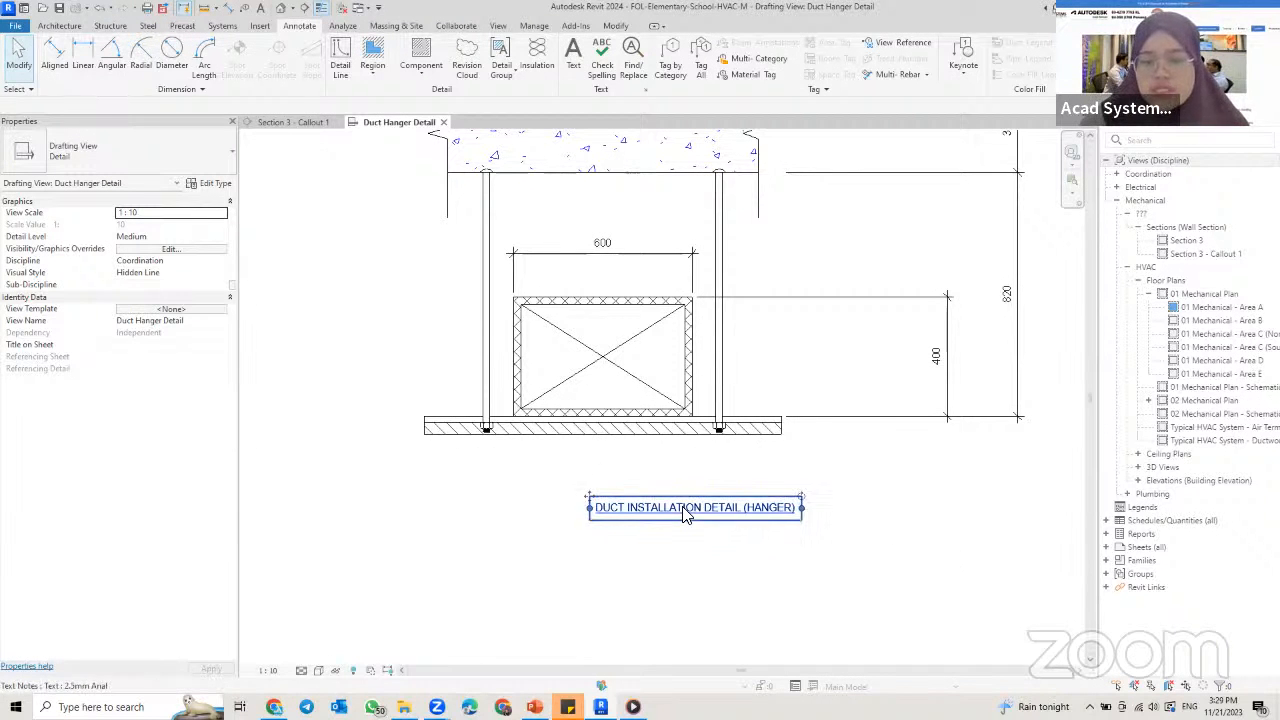
pyautogui.click(686, 510)
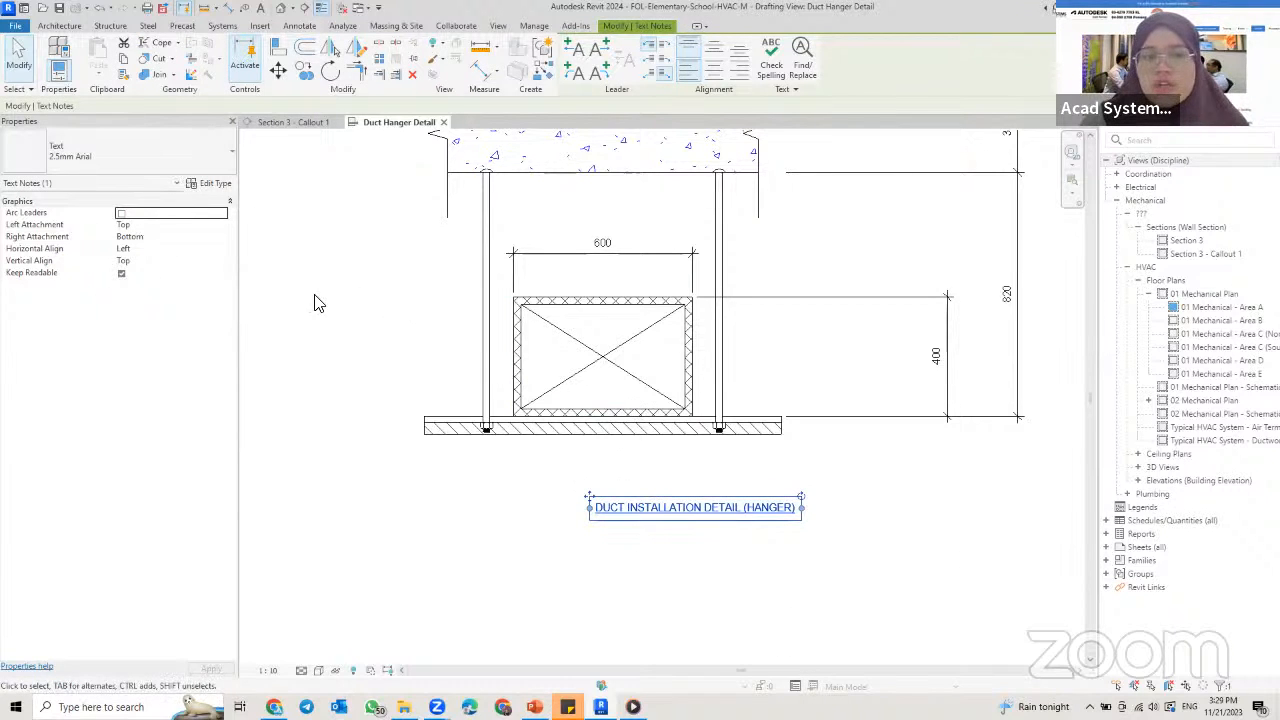
pyautogui.click(72, 146)
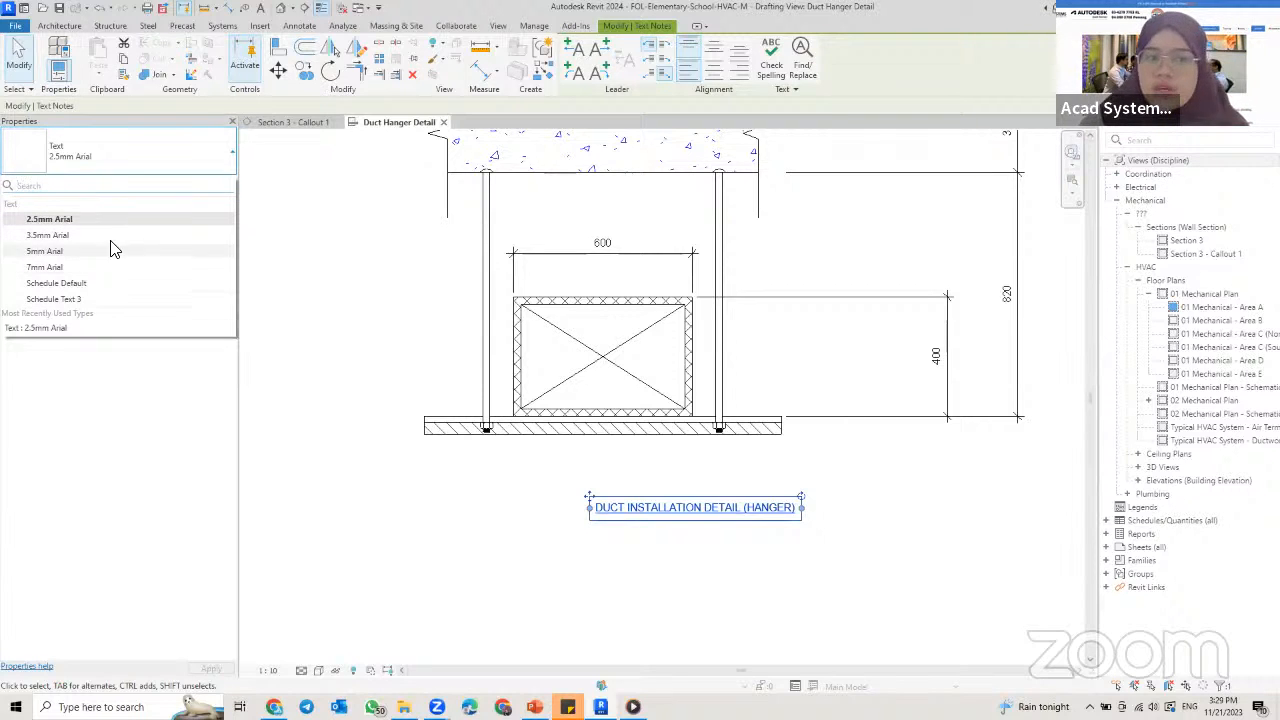
pyautogui.click(113, 170)
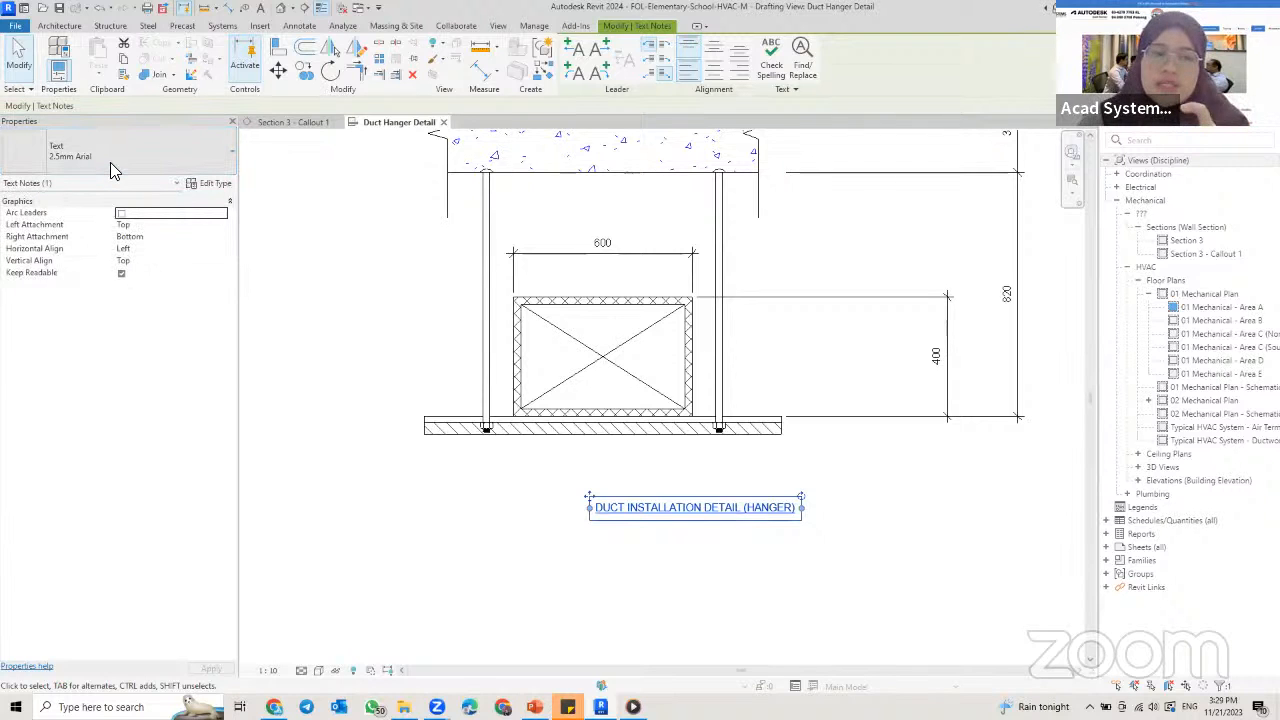
pyautogui.click(208, 188)
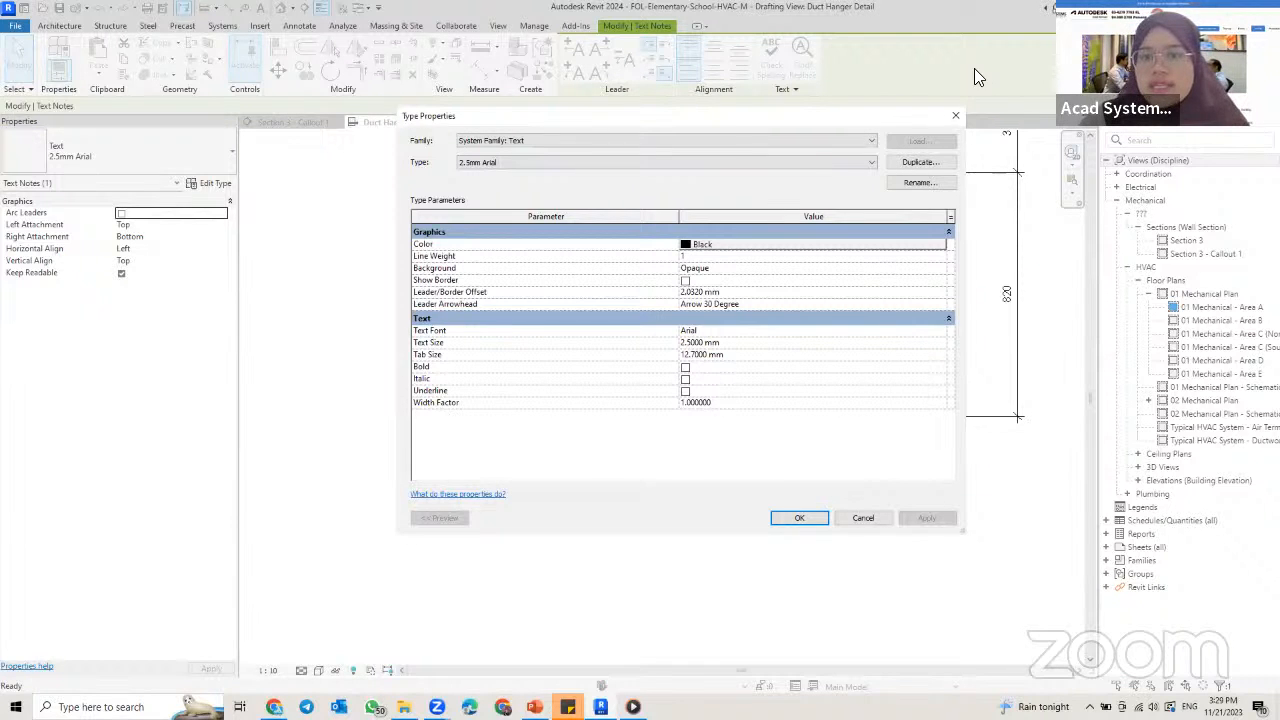
pyautogui.click(920, 162)
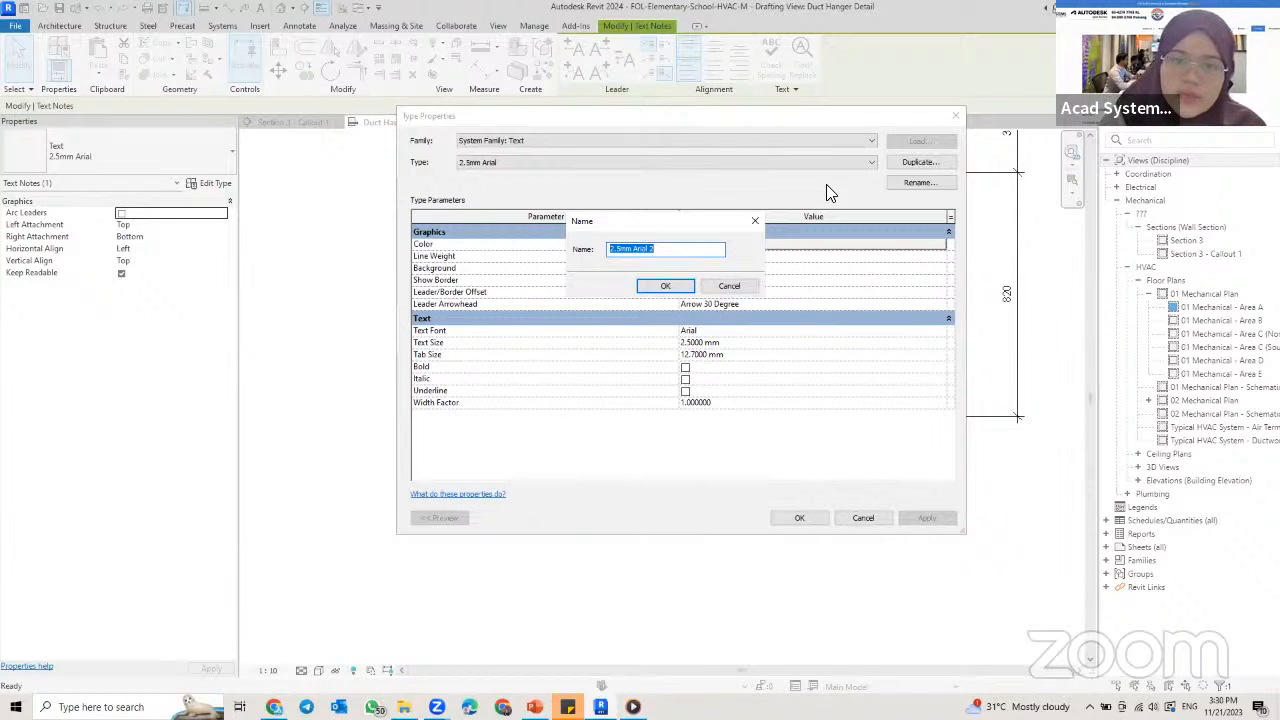
pyautogui.write('6.')
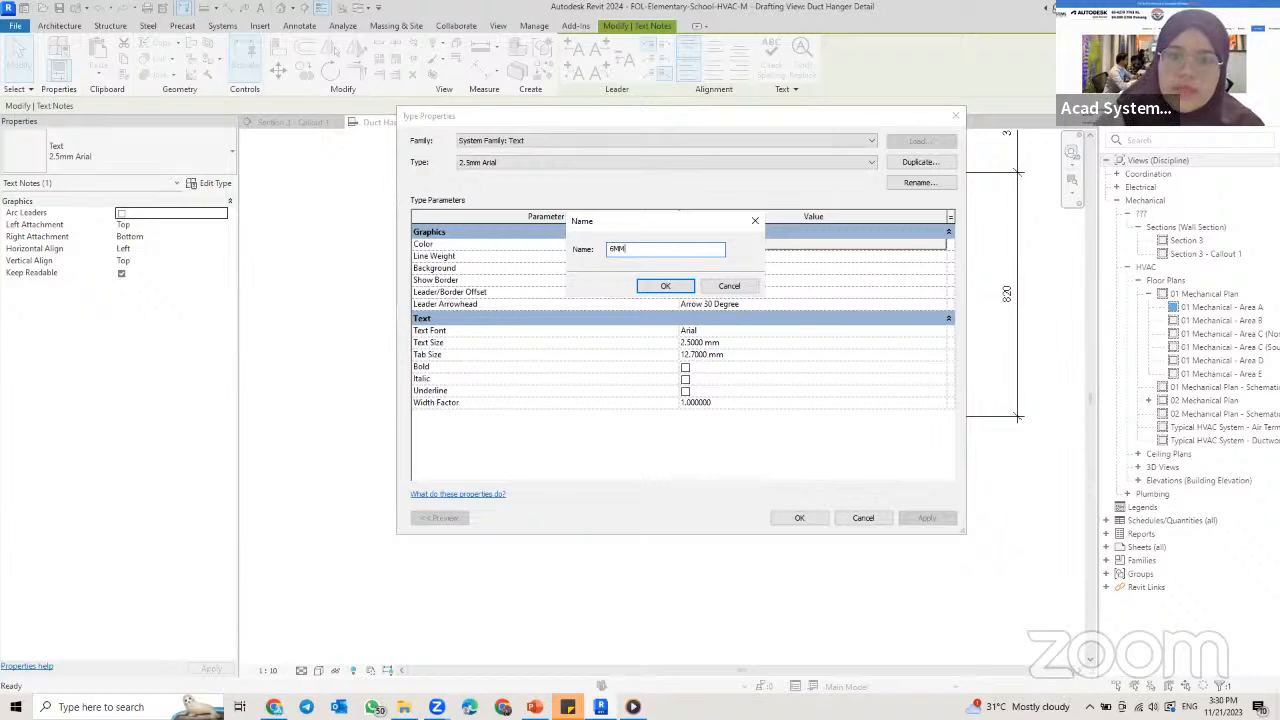
pyautogui.press('Return')
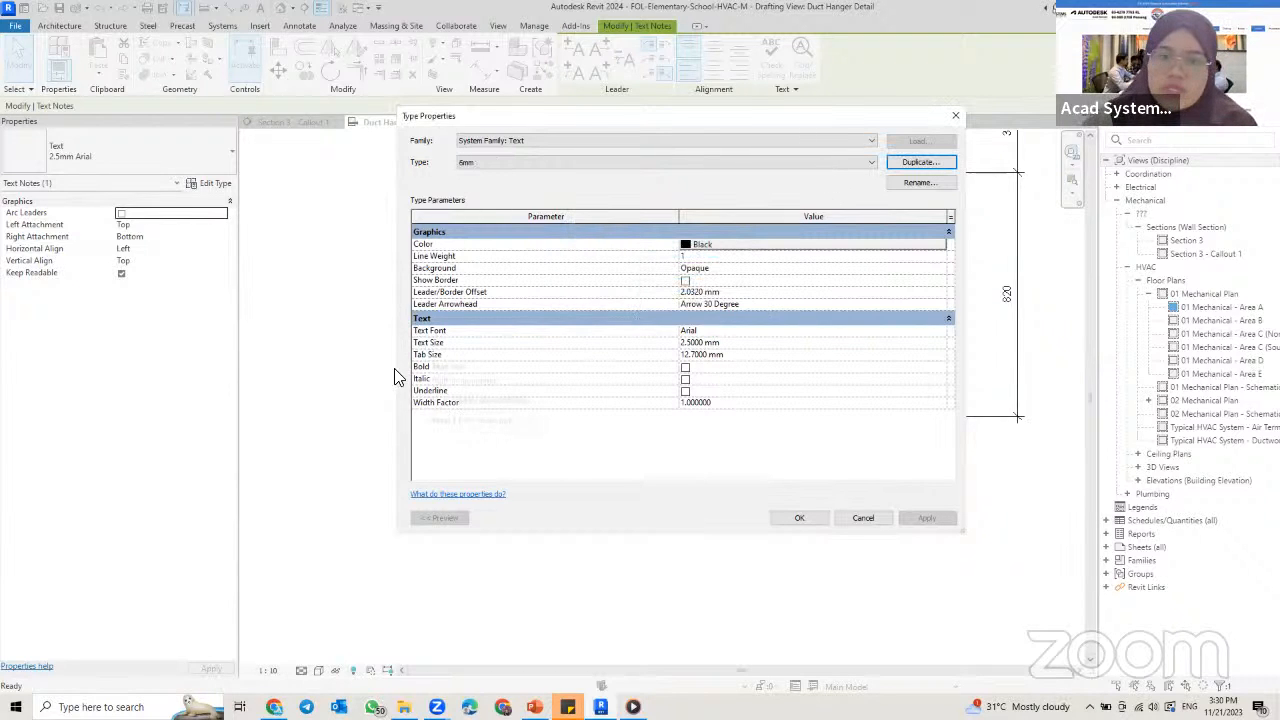
# Step: Set the text size of the new 6mm type to 6 mm
pyautogui.click(709, 342)
pyautogui.moveTo(741, 343); pyautogui.dragTo(597, 346)
pyautogui.write('6')
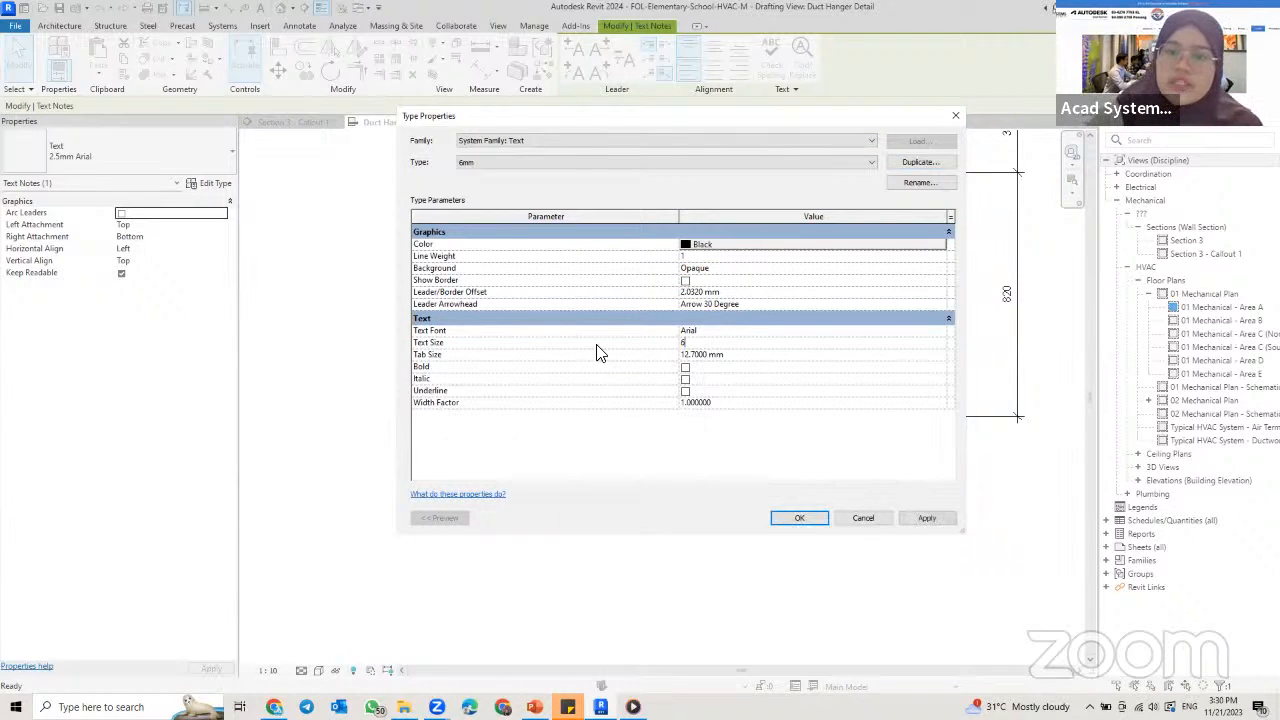
pyautogui.click(717, 356)
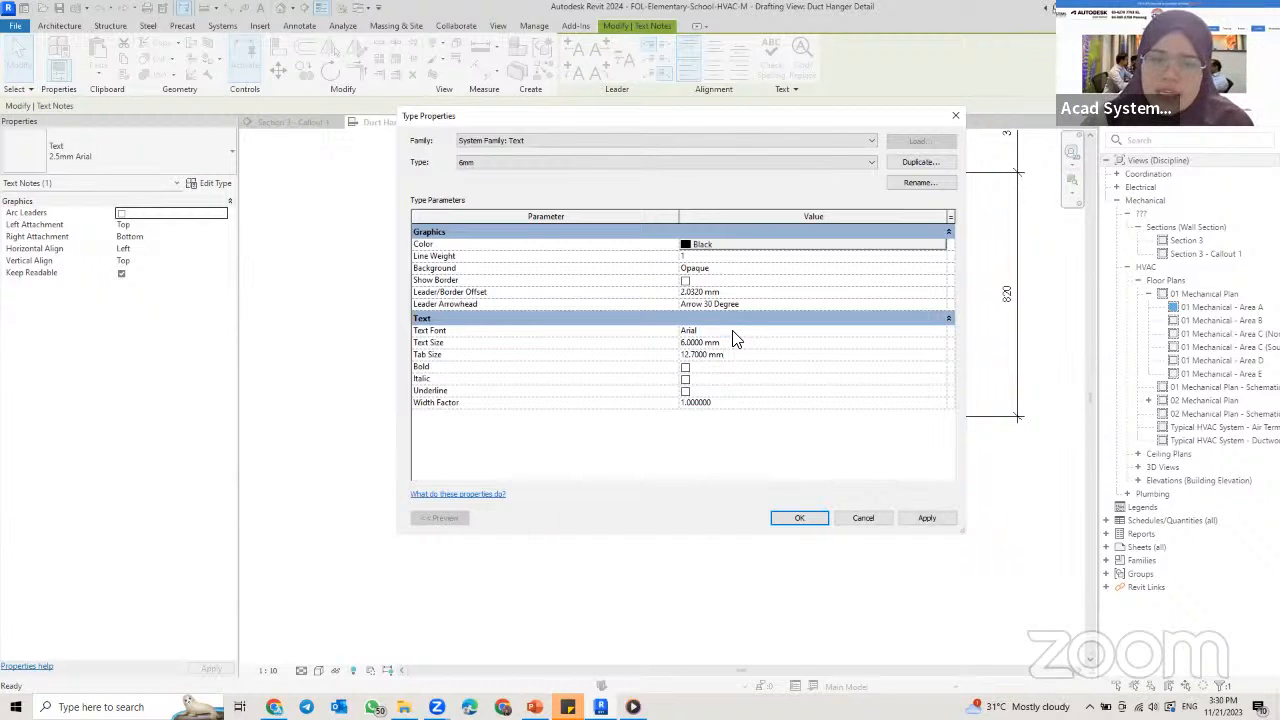
# Step: Set the 6mm type's font to Bahnschrift Light Condensed in bold and apply the type to the title
pyautogui.click(888, 331)
pyautogui.click(940, 331)
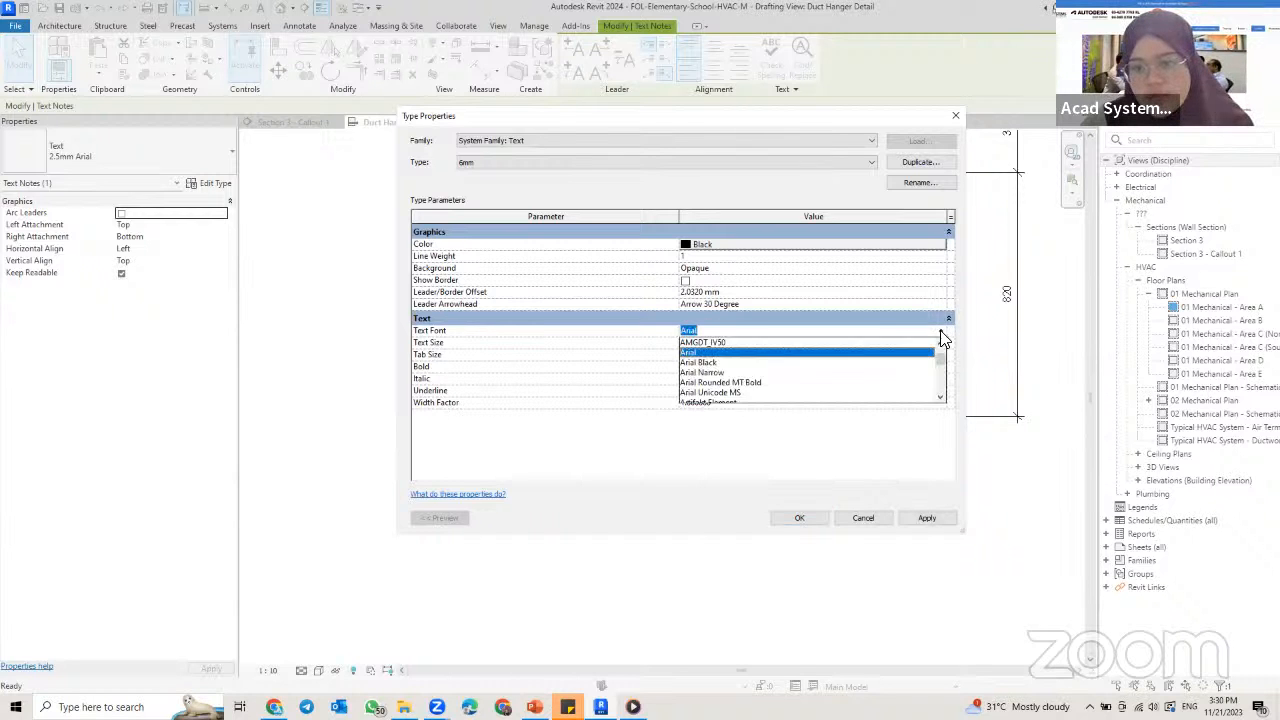
pyautogui.scroll(-5, 735, 390)
pyautogui.click(736, 381)
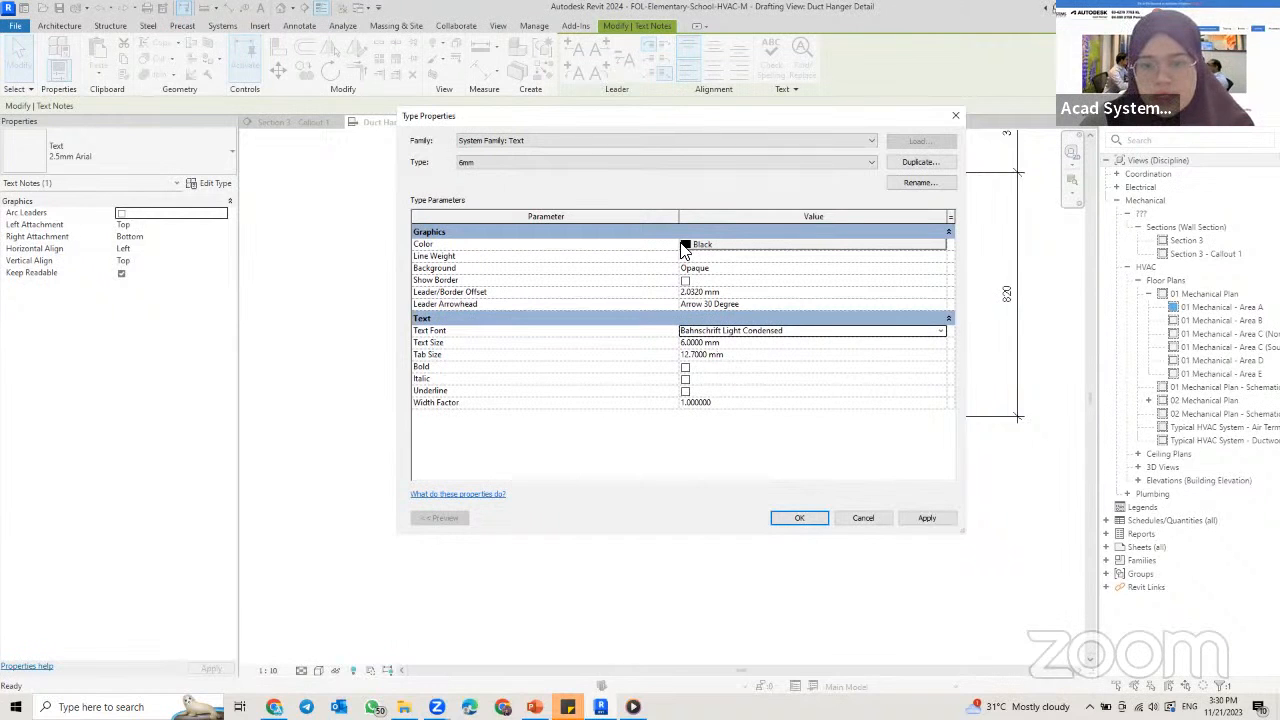
pyautogui.click(688, 368)
pyautogui.click(686, 368)
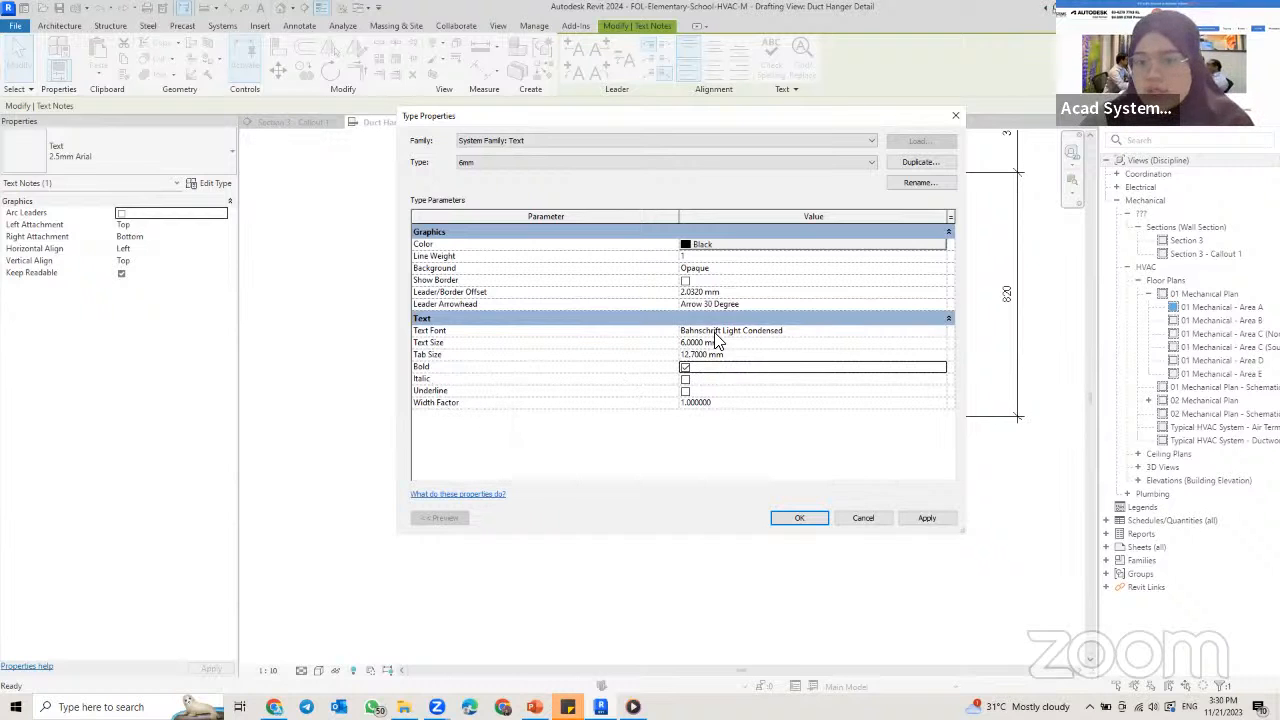
pyautogui.click(927, 520)
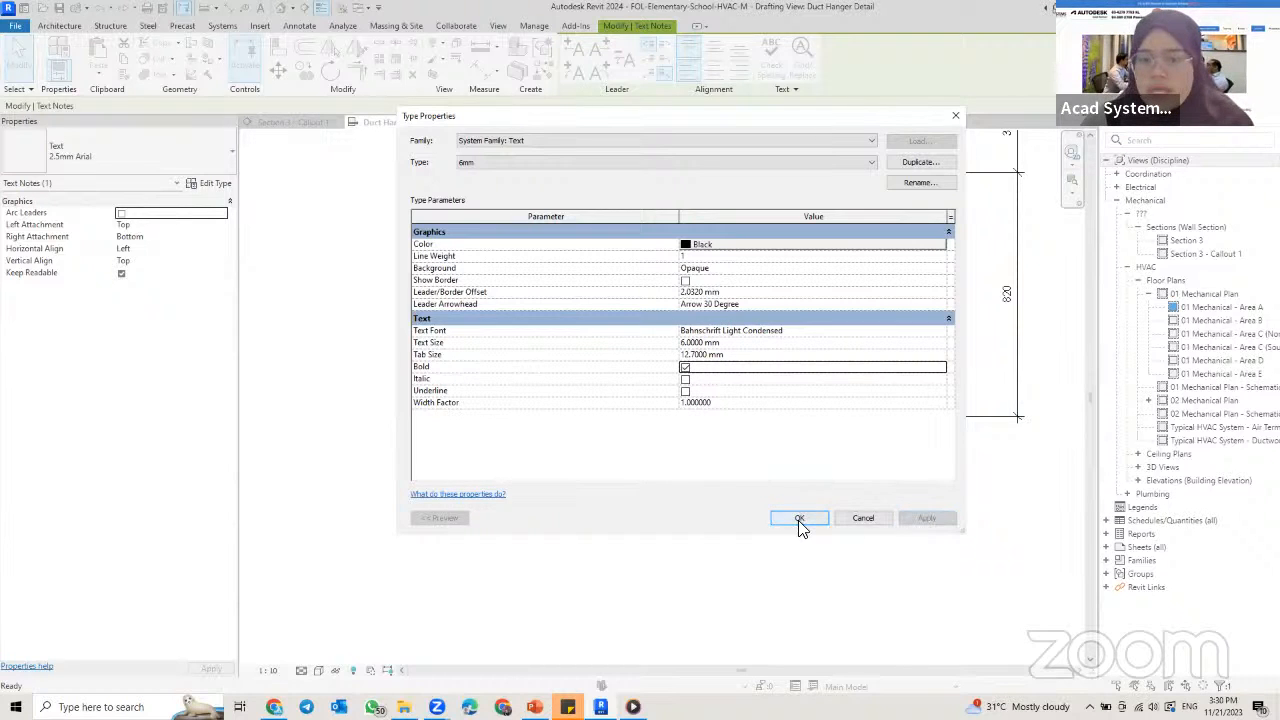
pyautogui.click(800, 518)
pyautogui.click(745, 581)
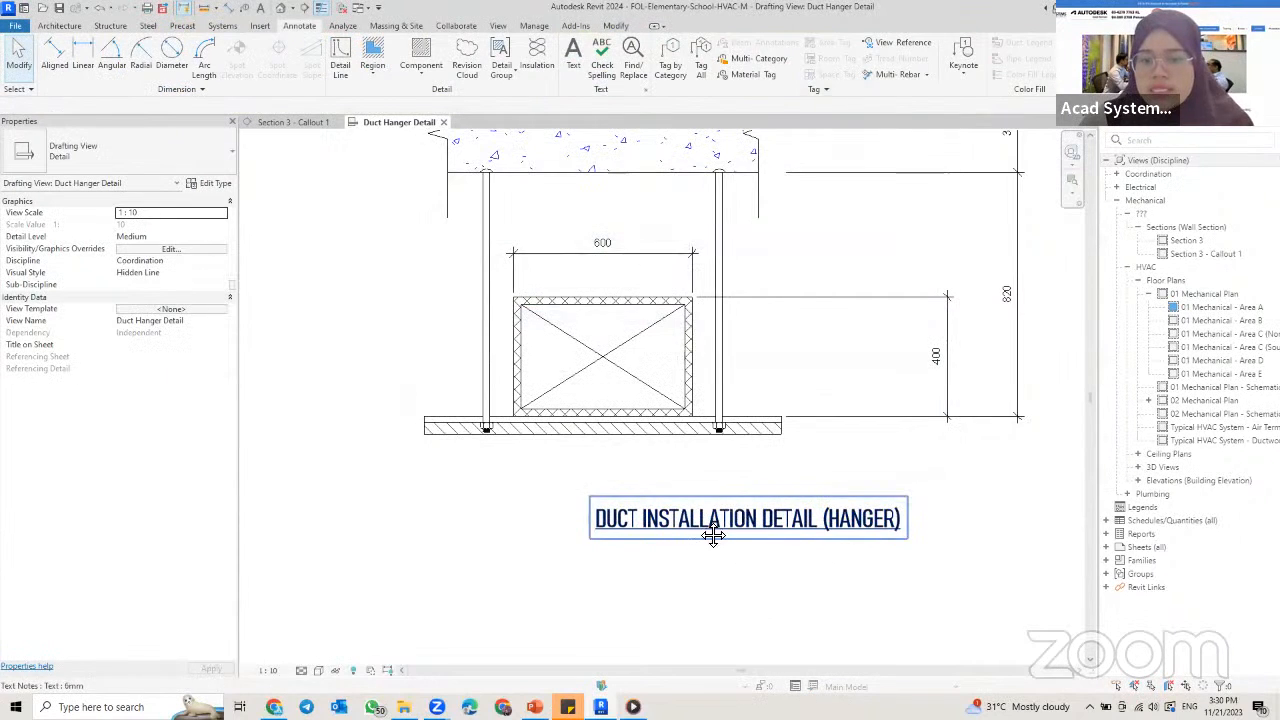
# Step: Start placing another text note in the detail with the 2.5mm Arial type
pyautogui.moveTo(755, 522); pyautogui.dragTo(707, 515, button='middle')
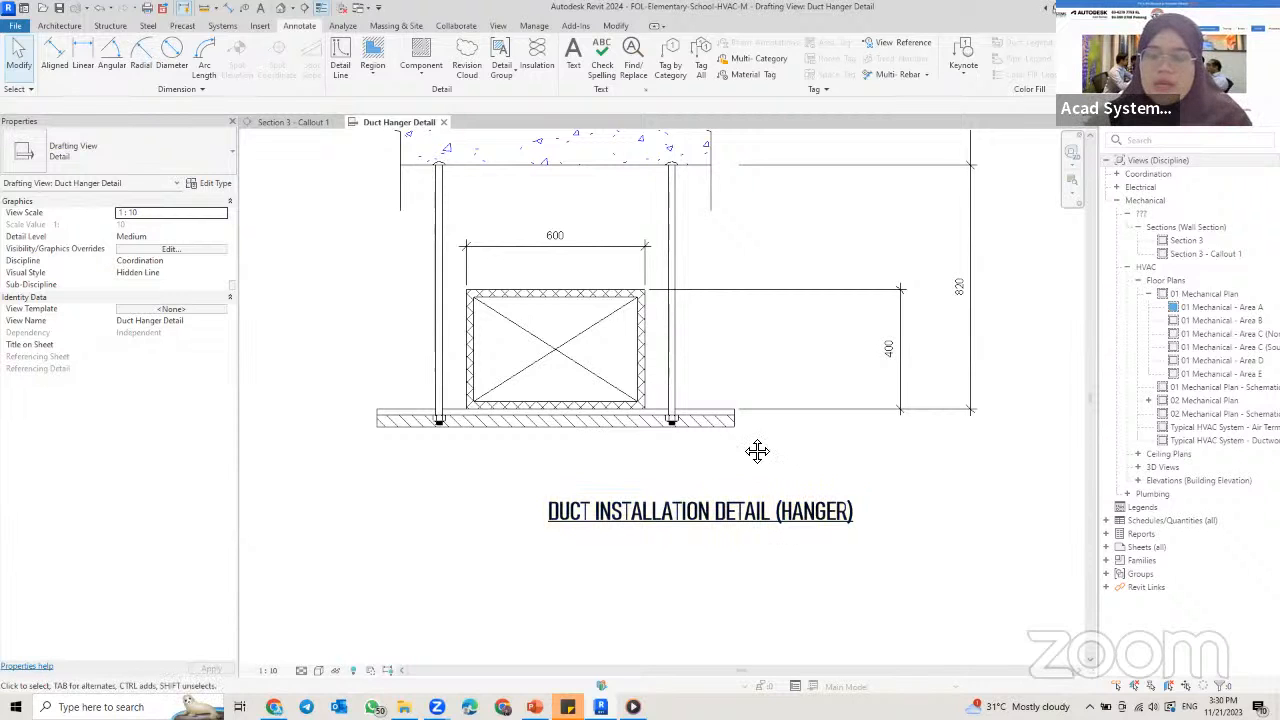
pyautogui.moveTo(747, 427); pyautogui.dragTo(748, 473, button='middle')
pyautogui.moveTo(583, 319); pyautogui.dragTo(581, 387, button='middle')
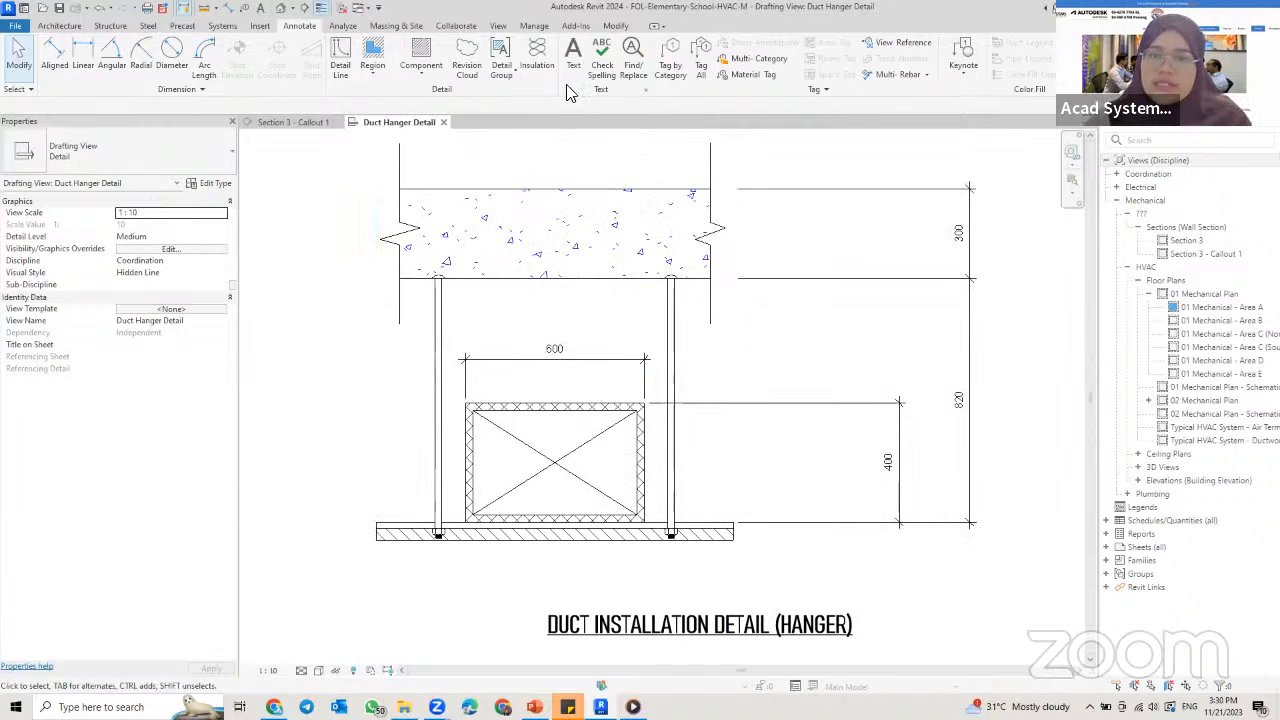
pyautogui.click(578, 55)
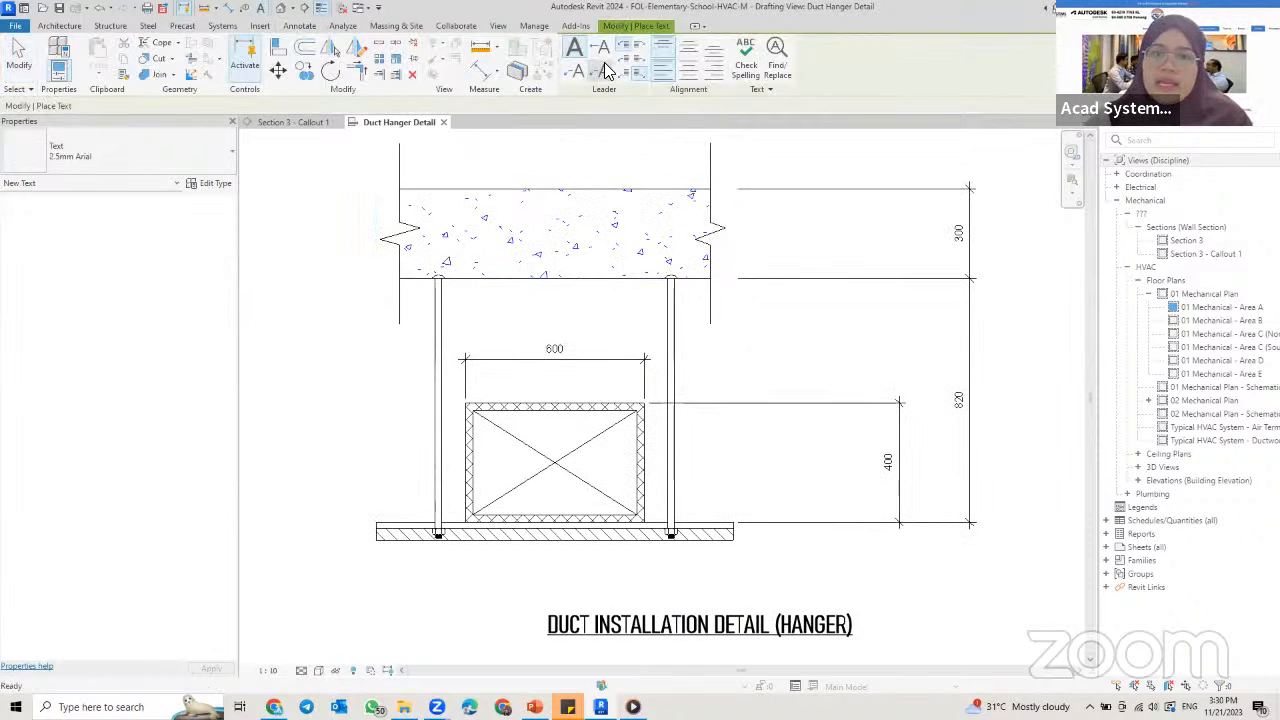
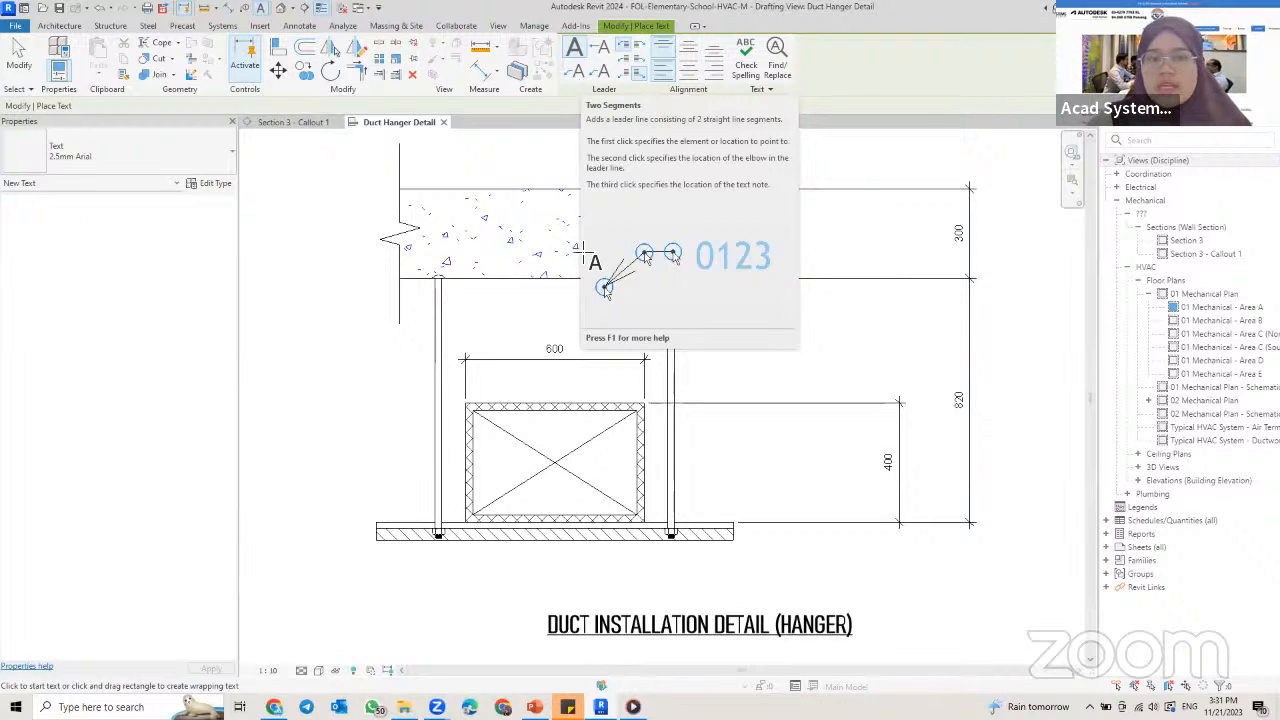
# Step: Add a text note with a two-segment leader pointing to the slab's top edge, reading FLOOR SLAB
pyautogui.moveTo(552, 176); pyautogui.dragTo(592, 238, button='middle')
pyautogui.click(575, 70)
pyautogui.click(598, 252)
pyautogui.click(645, 185)
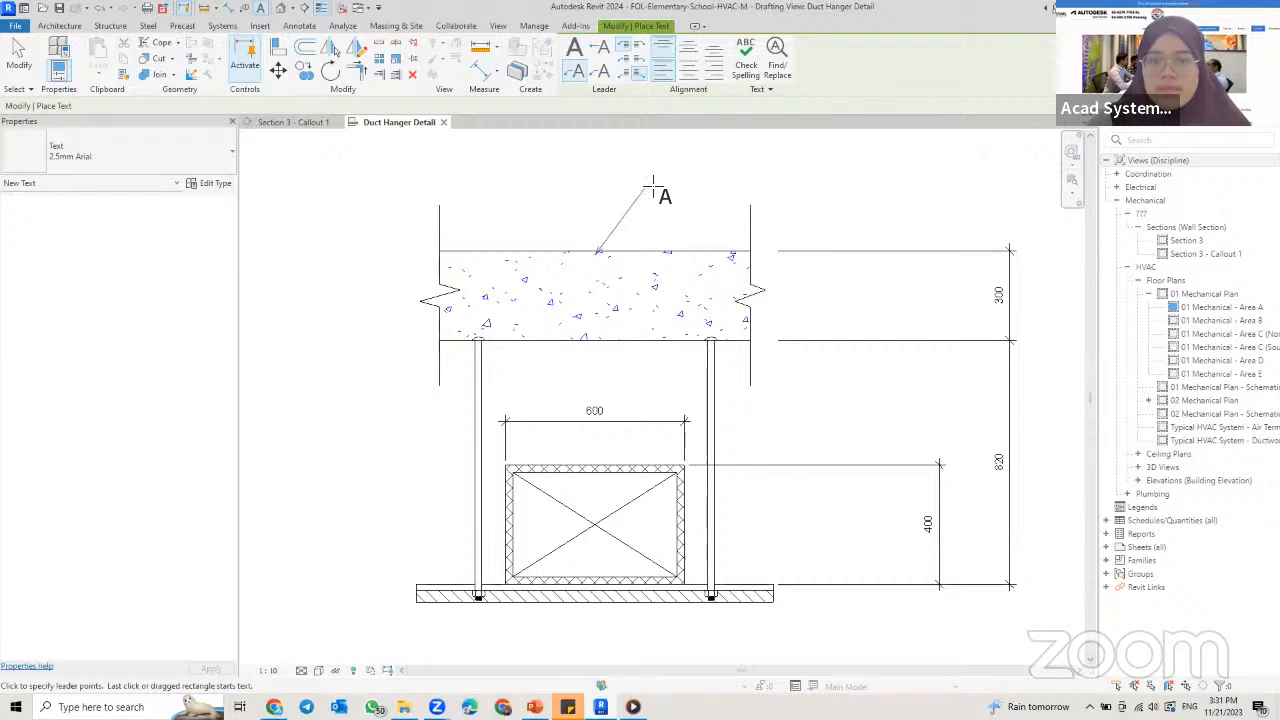
pyautogui.click(768, 188)
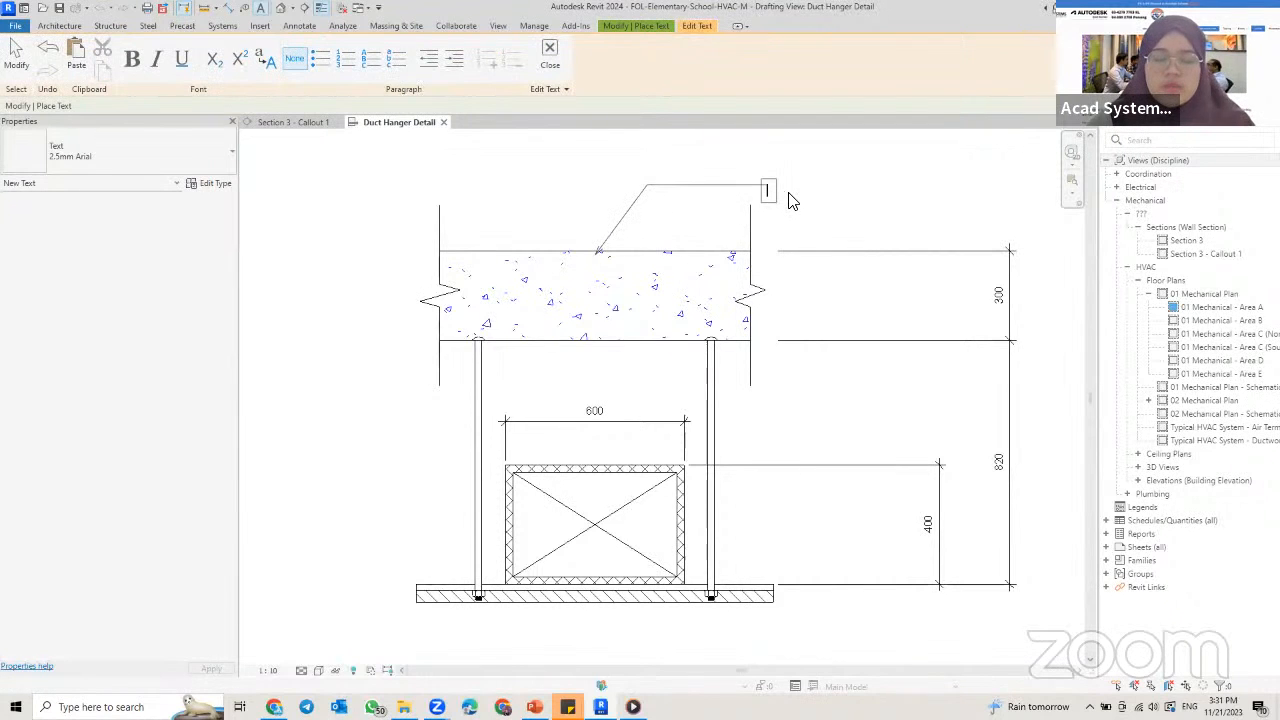
pyautogui.write('FLOOR SLAB')
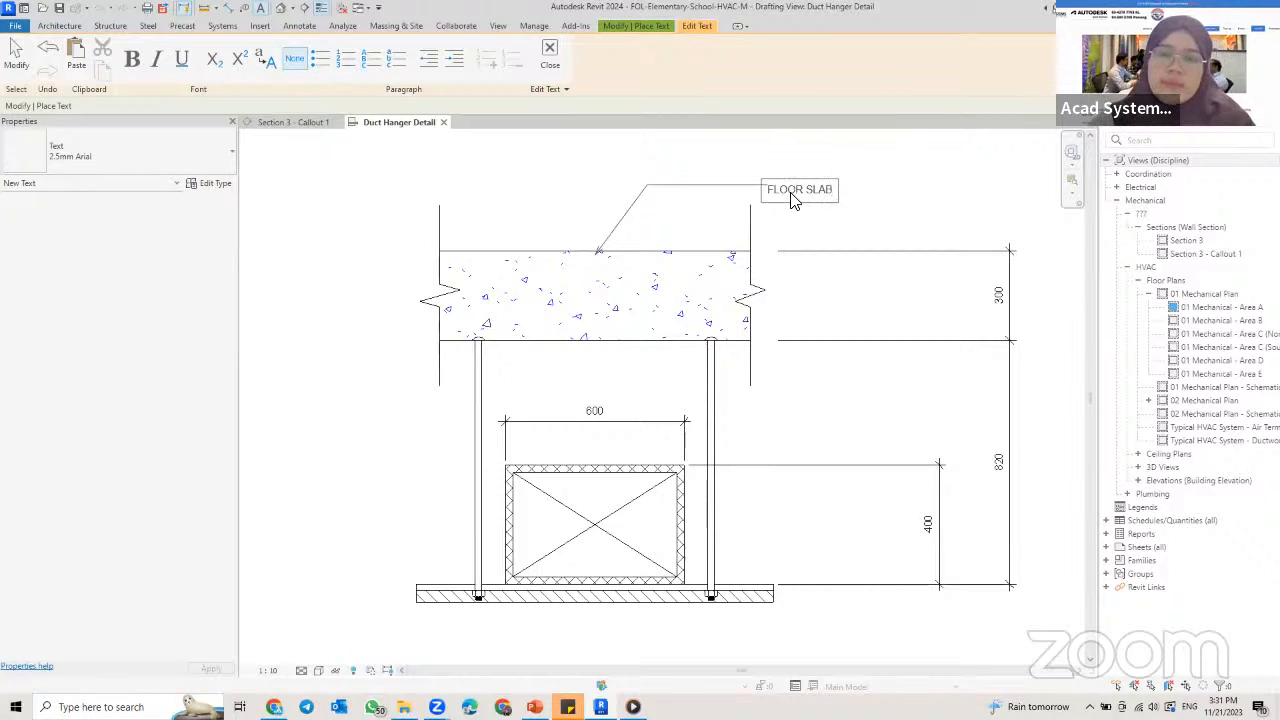
pyautogui.click(503, 316)
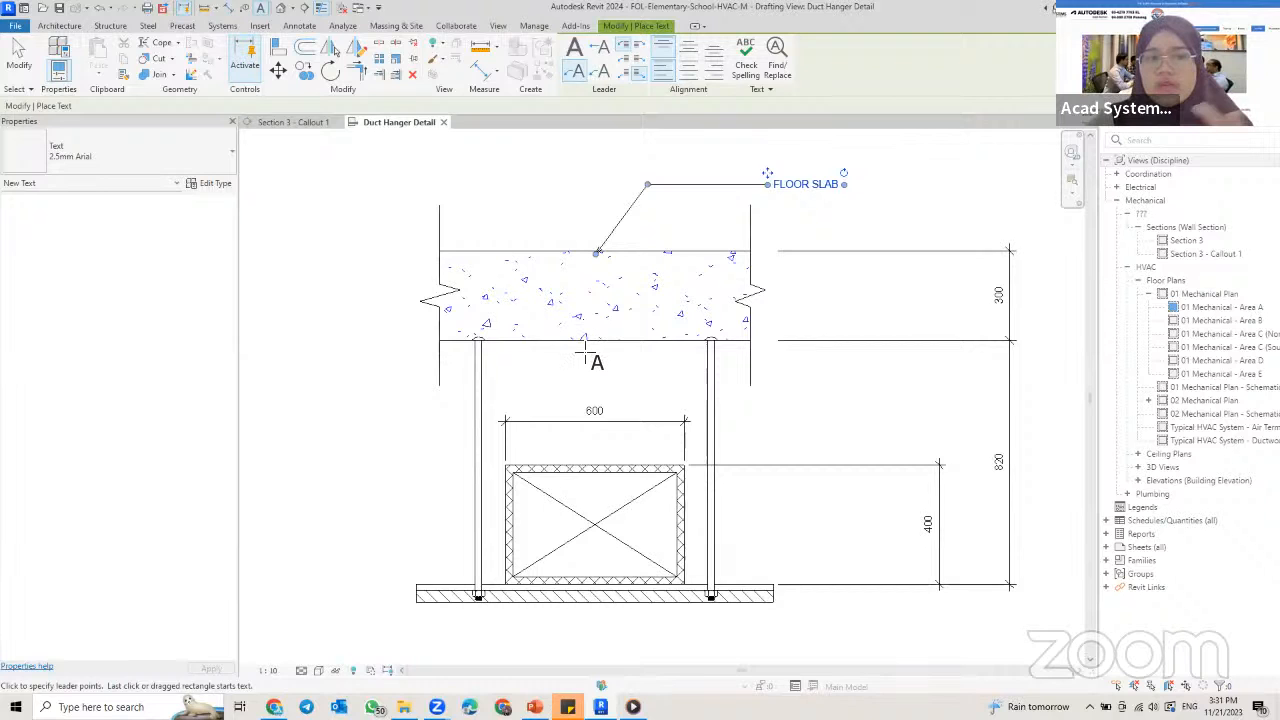
# Step: Label the left hanger rod with a two-segment leader note placed to its left, reading 10mm DIA ROUND BAR
pyautogui.moveTo(590, 350); pyautogui.dragTo(640, 294, button='middle')
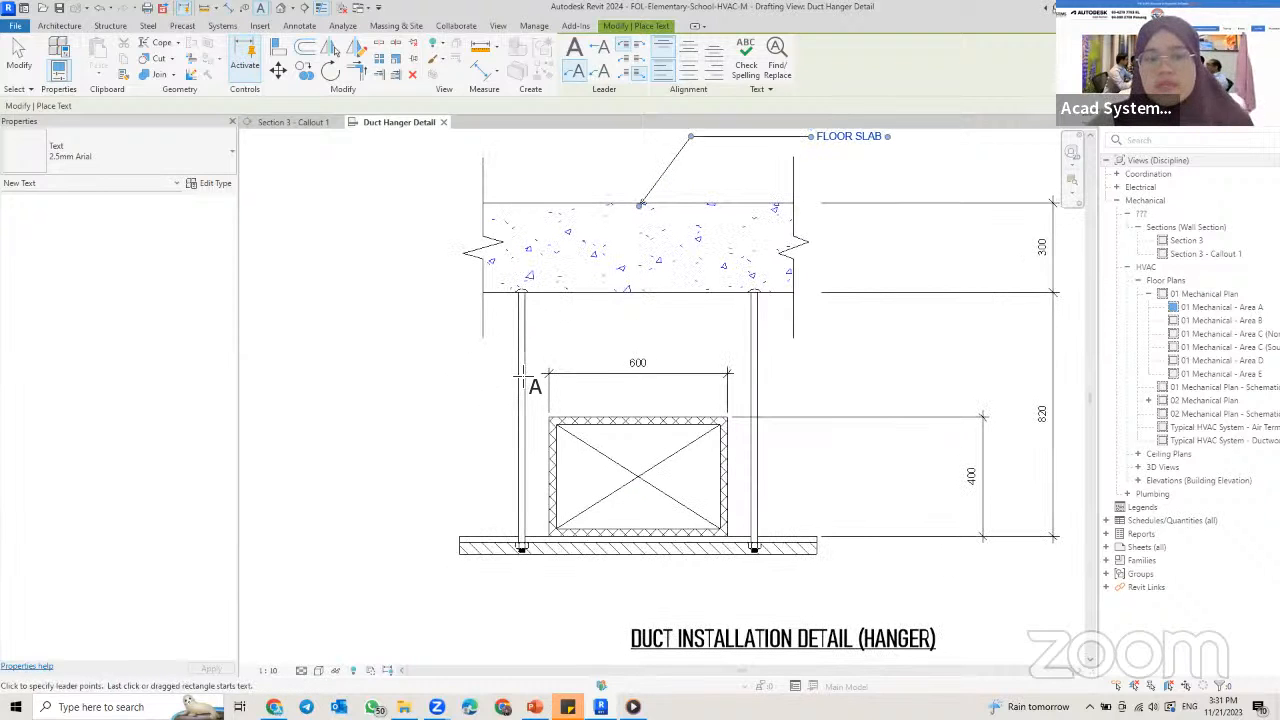
pyautogui.click(518, 363)
pyautogui.click(436, 363)
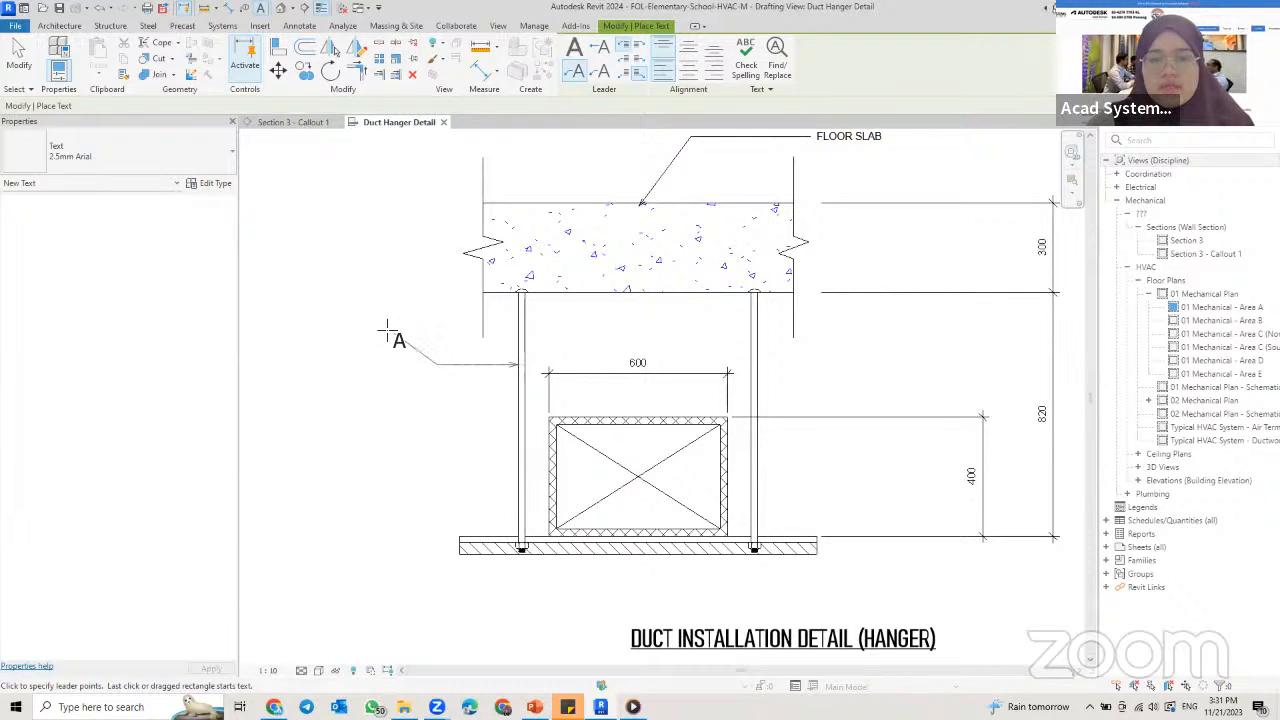
pyautogui.write('10')
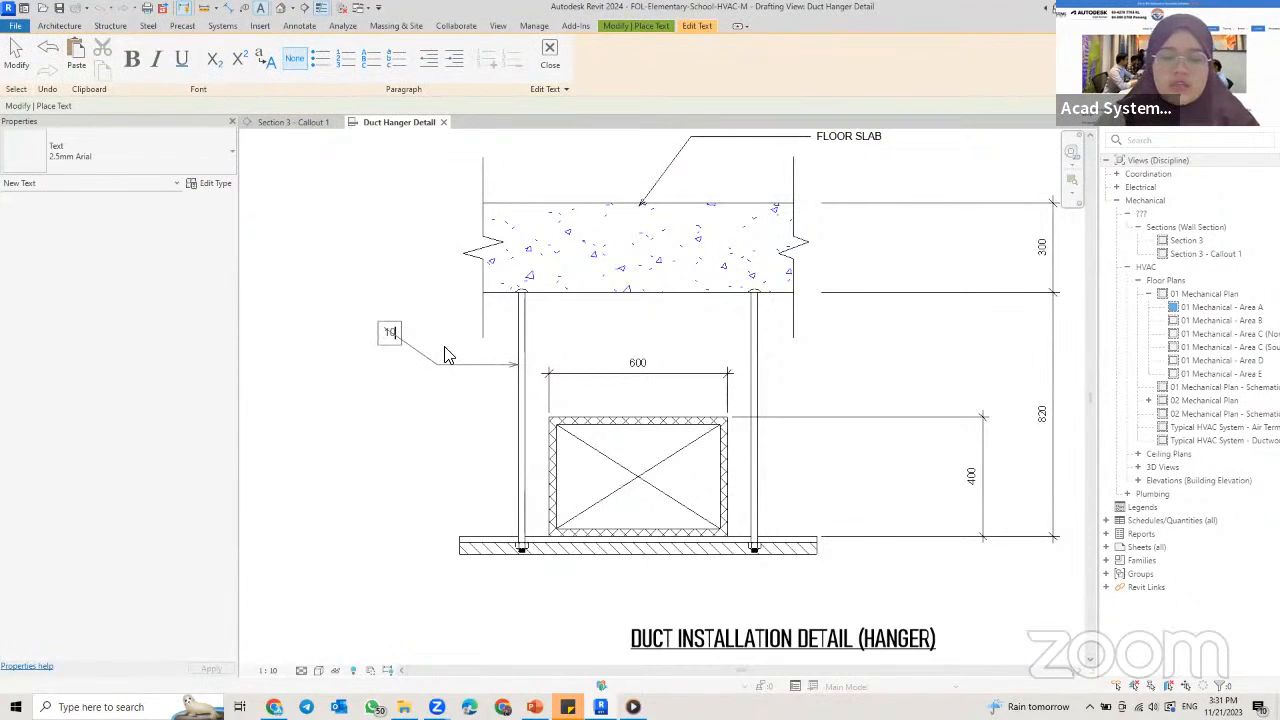
pyautogui.write('mm DI')
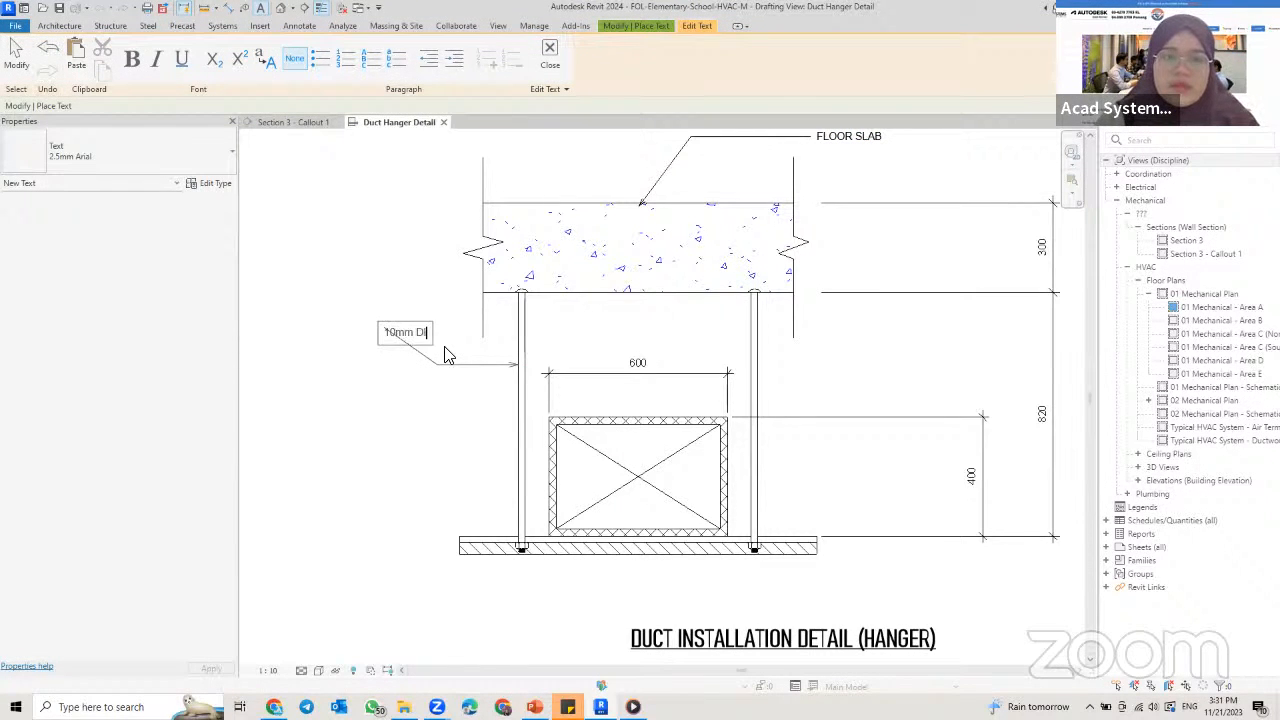
pyautogui.write('A R')
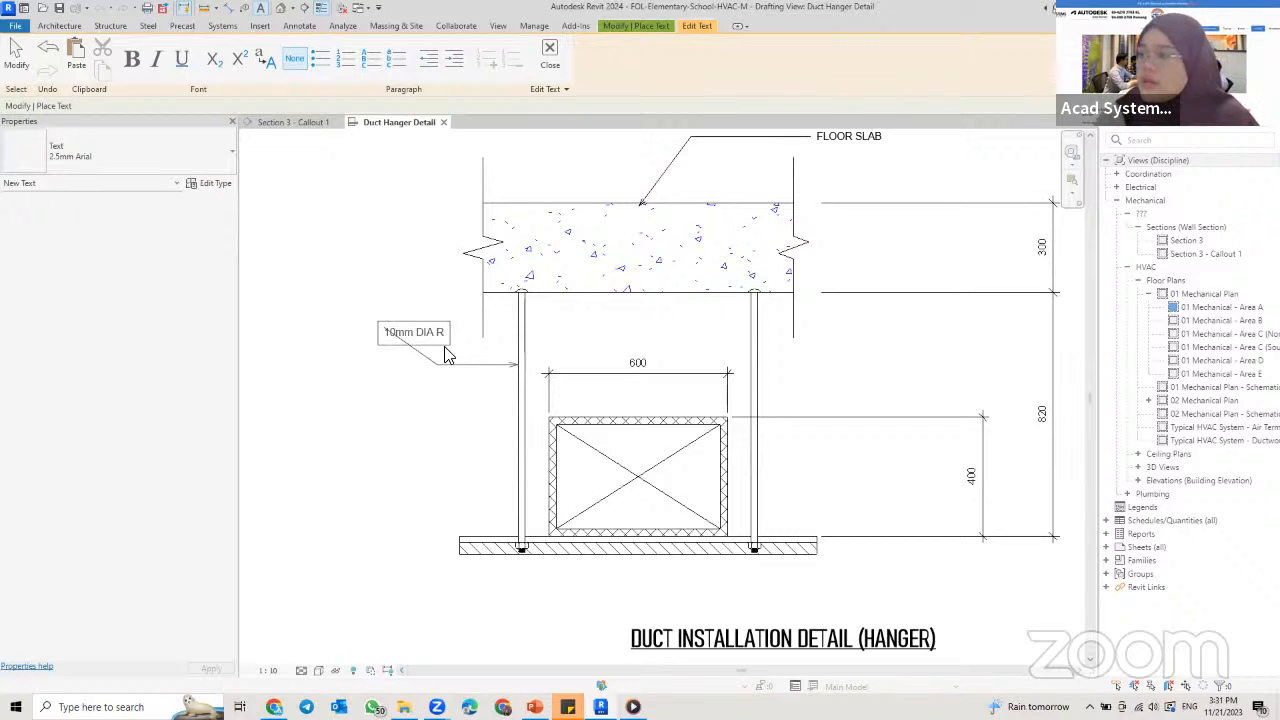
pyautogui.write('OUND BAR')
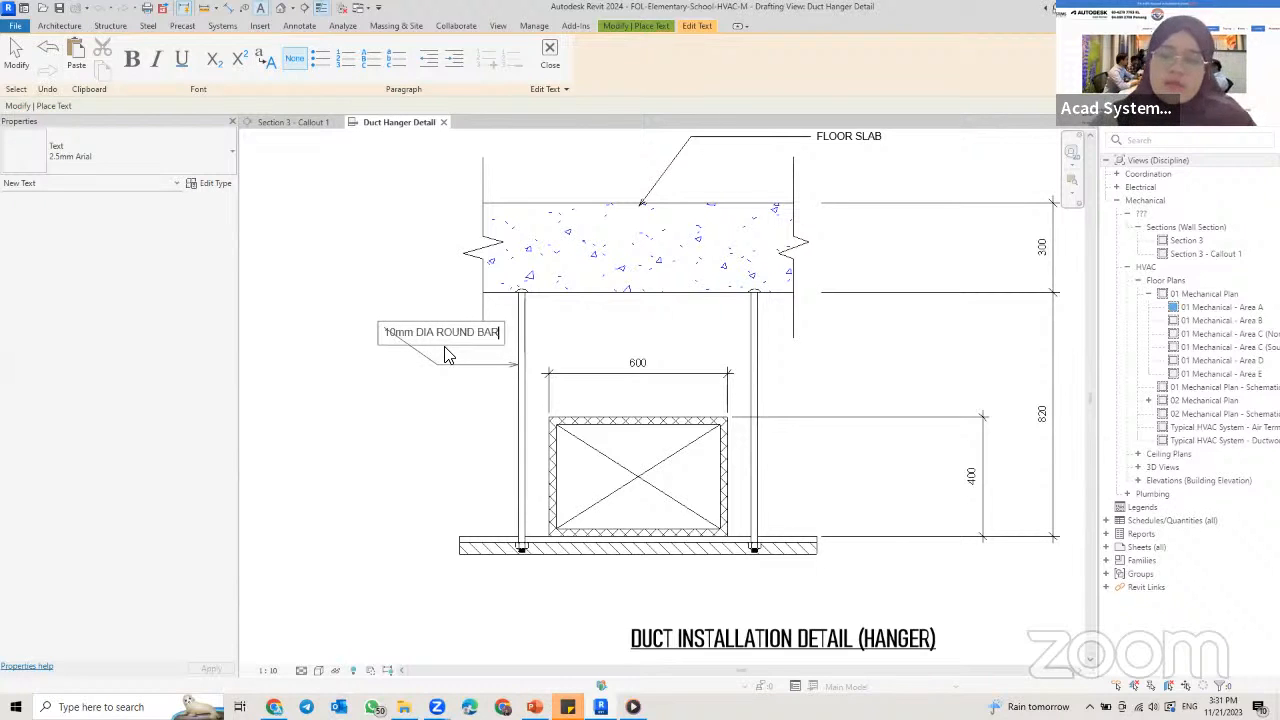
pyautogui.click(421, 405)
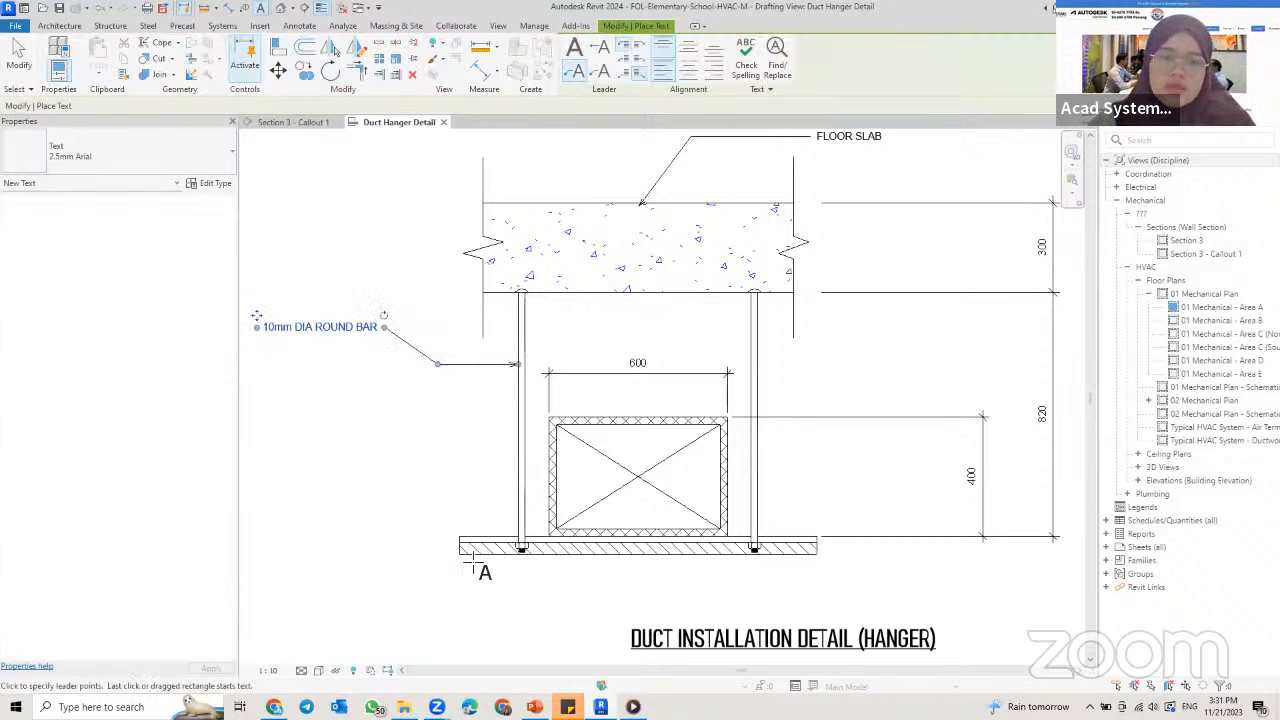
# Step: Label the hatched channel beneath the duct with a two-segment leader note at its left end, reading STRUT BAR
pyautogui.moveTo(398, 598); pyautogui.dragTo(508, 543, button='middle')
pyautogui.click(580, 497)
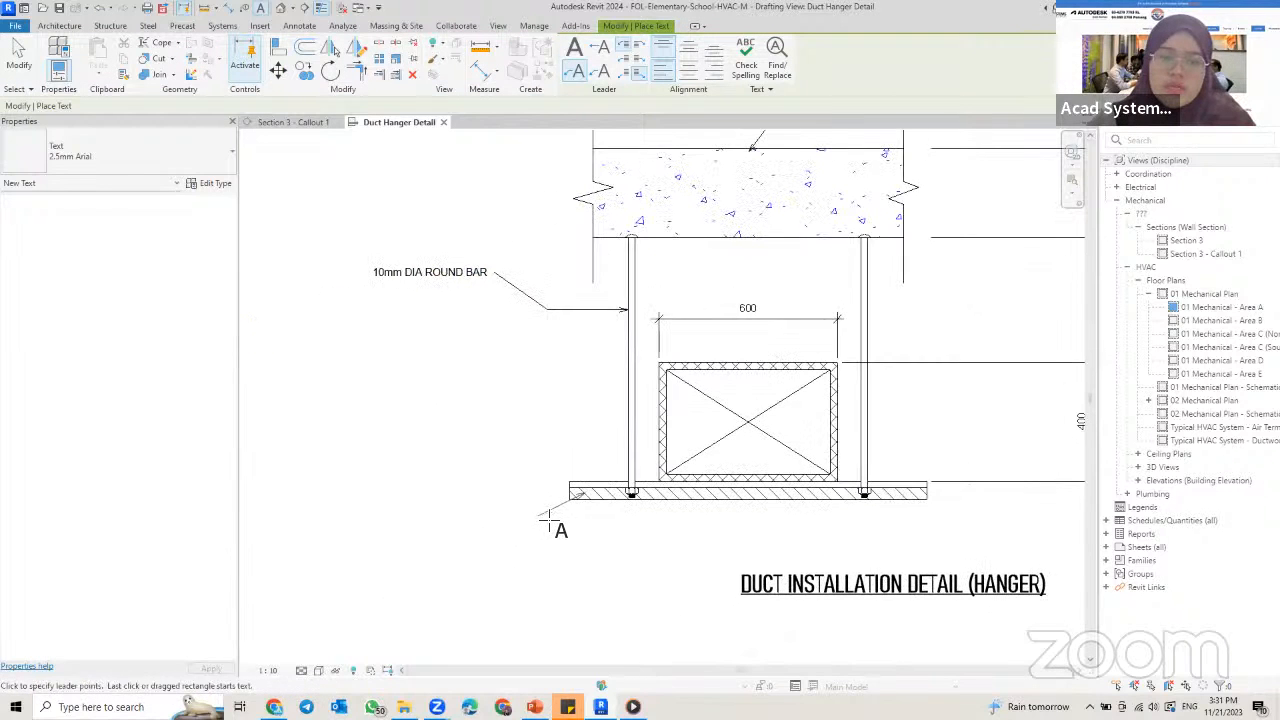
pyautogui.click(448, 517)
pyautogui.write('S')
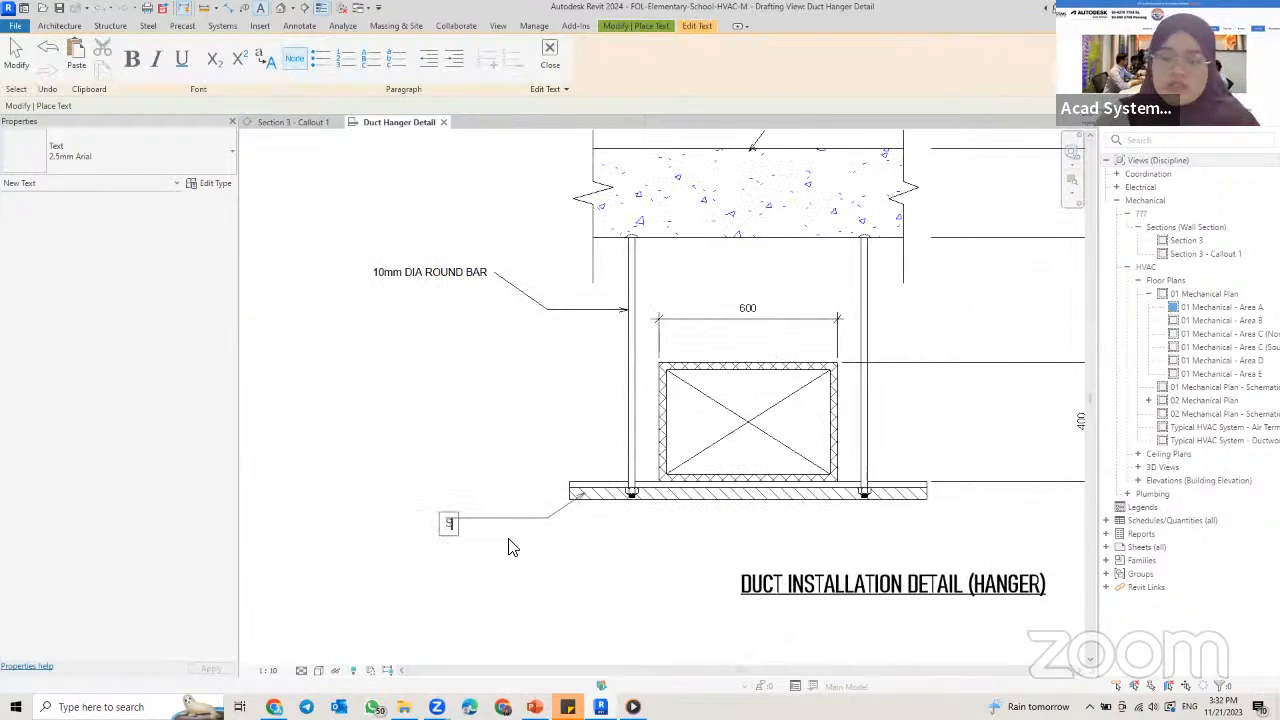
pyautogui.write('YRU')
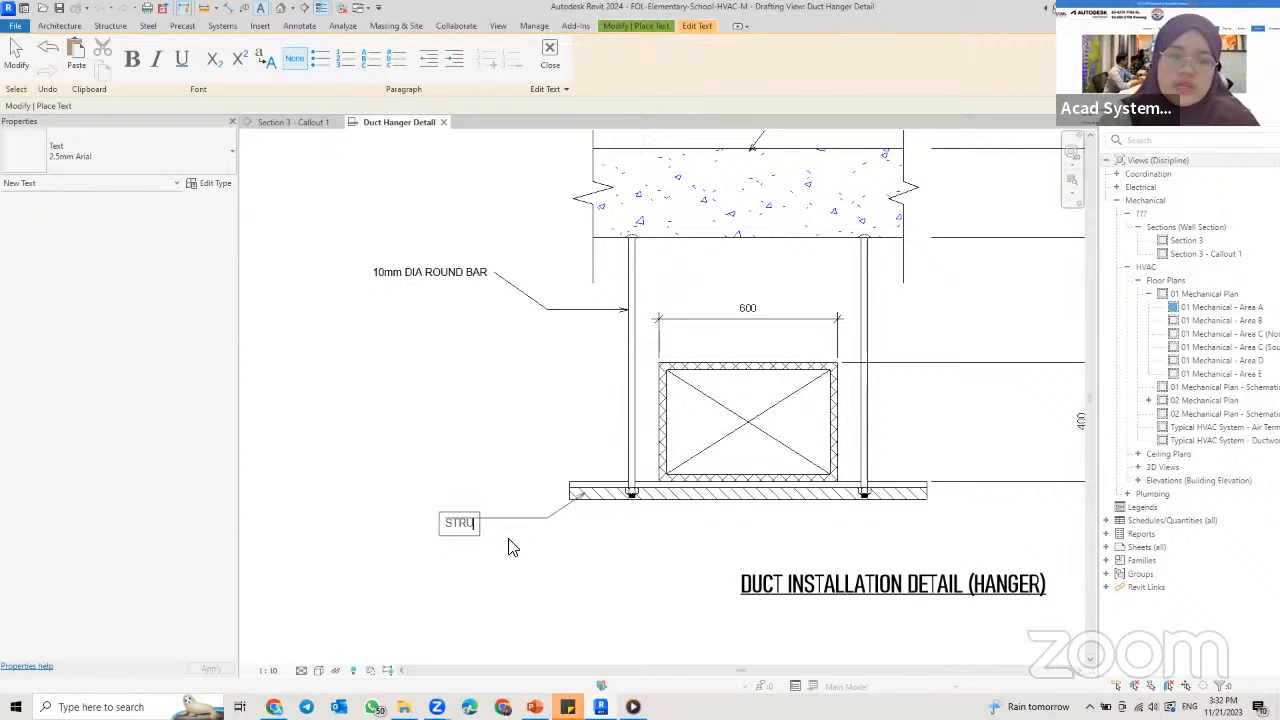
pyautogui.write('T BA')
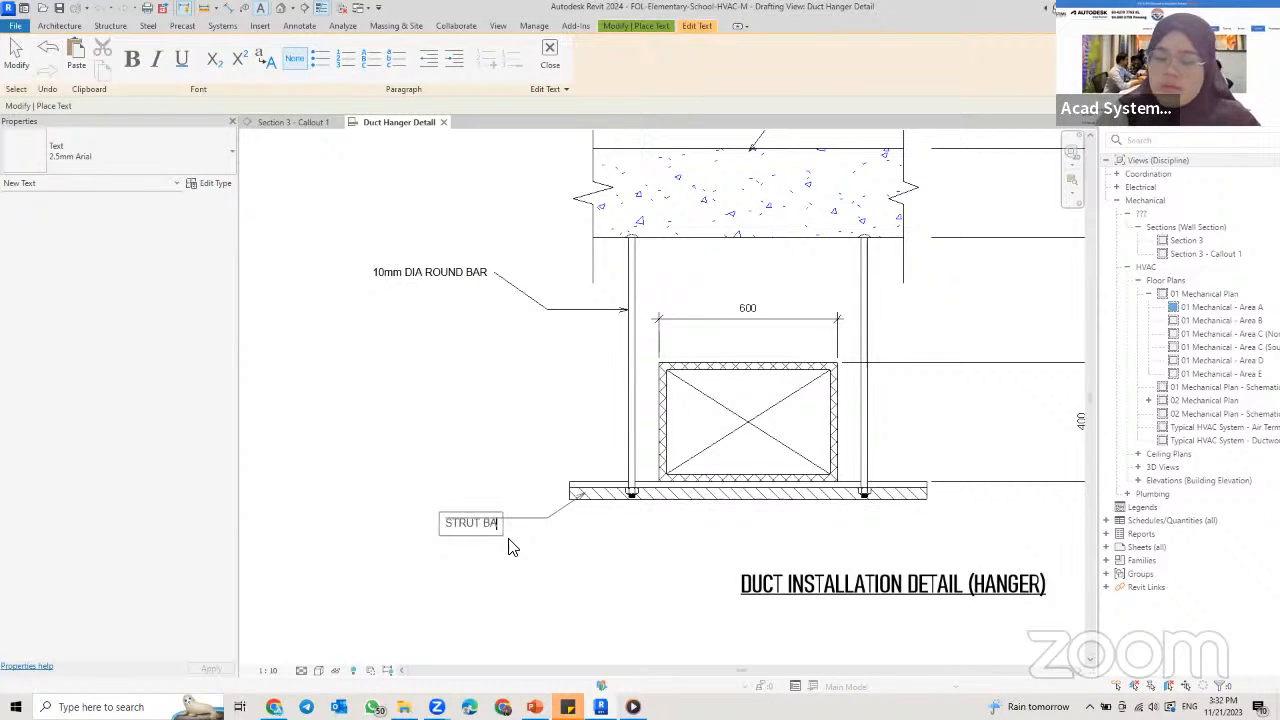
pyautogui.write('R')
pyautogui.click(550, 65)
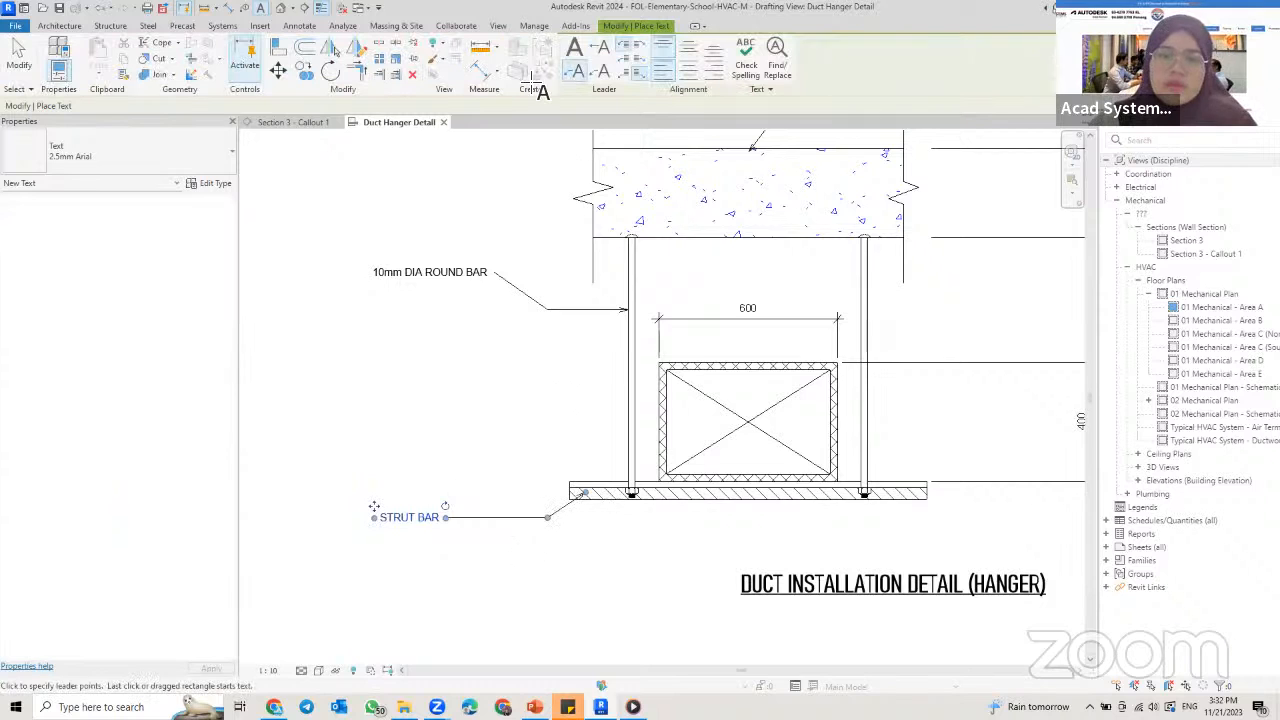
# Step: Label the crosshatched insulation on the duct's left side with a two-segment leader note reading DUCT INSULATION
pyautogui.click(662, 378)
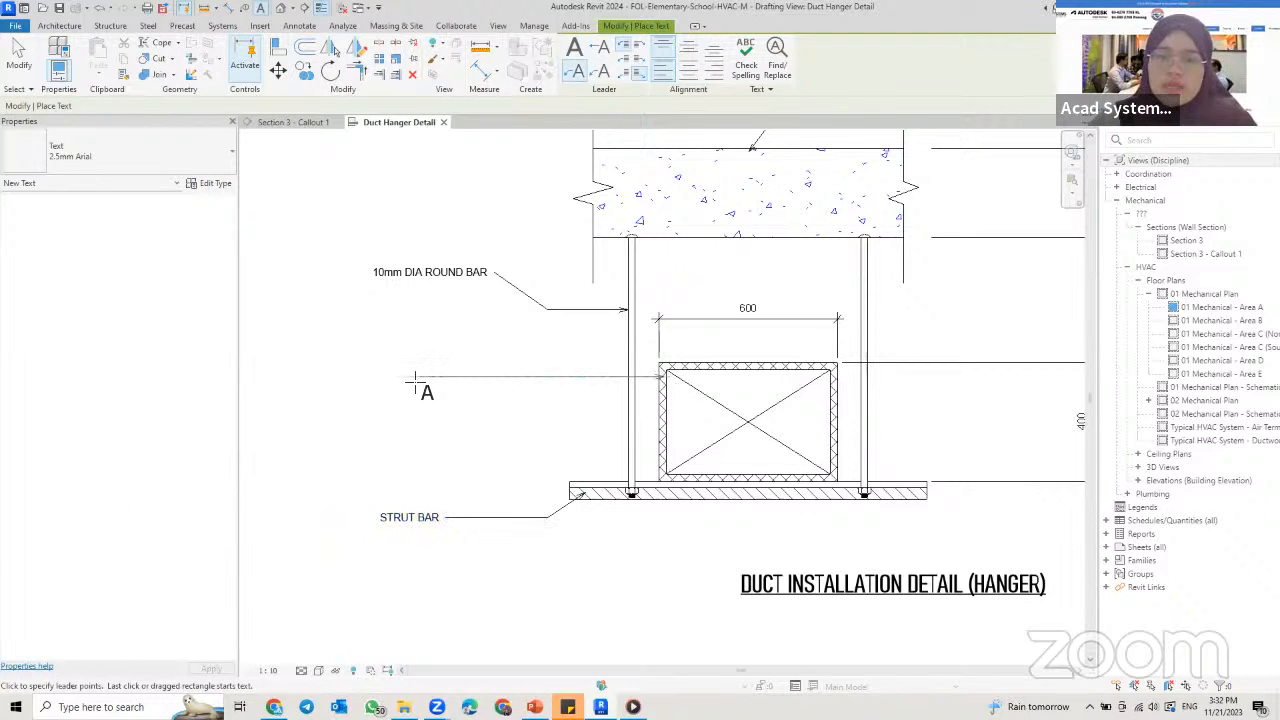
pyautogui.click(548, 377)
pyautogui.click(497, 356)
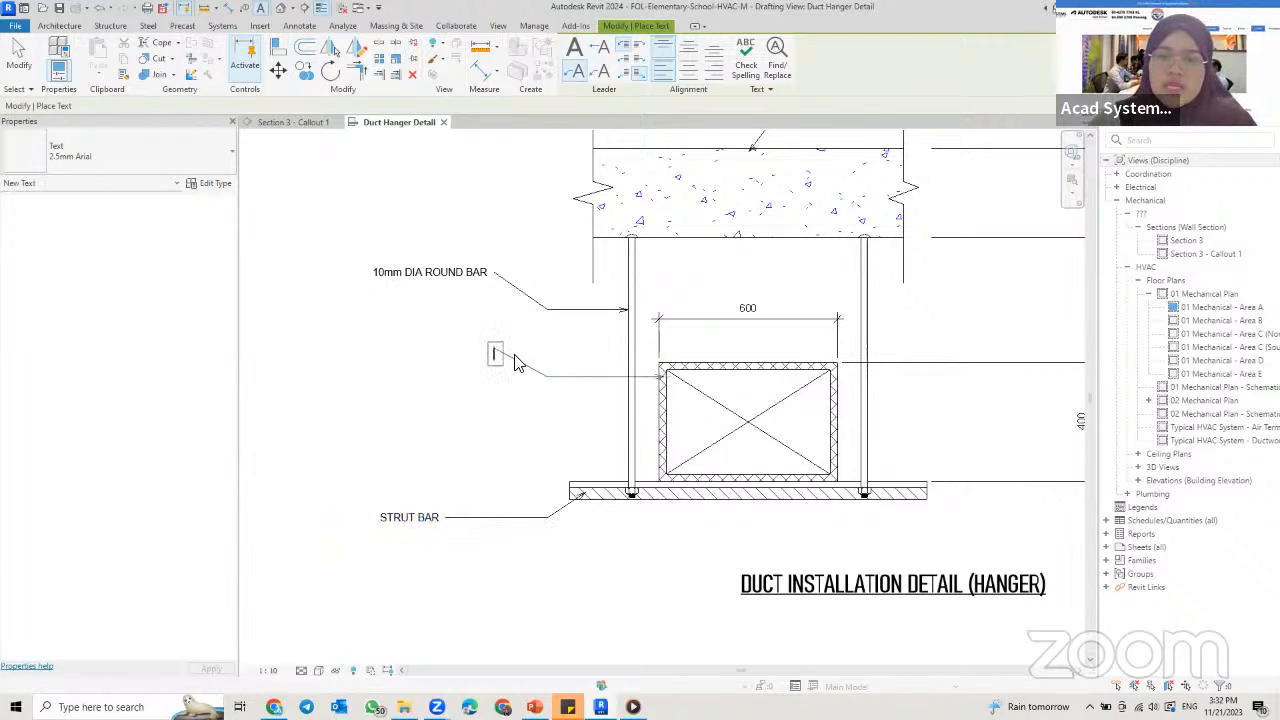
pyautogui.write('Duct INSULATIO')
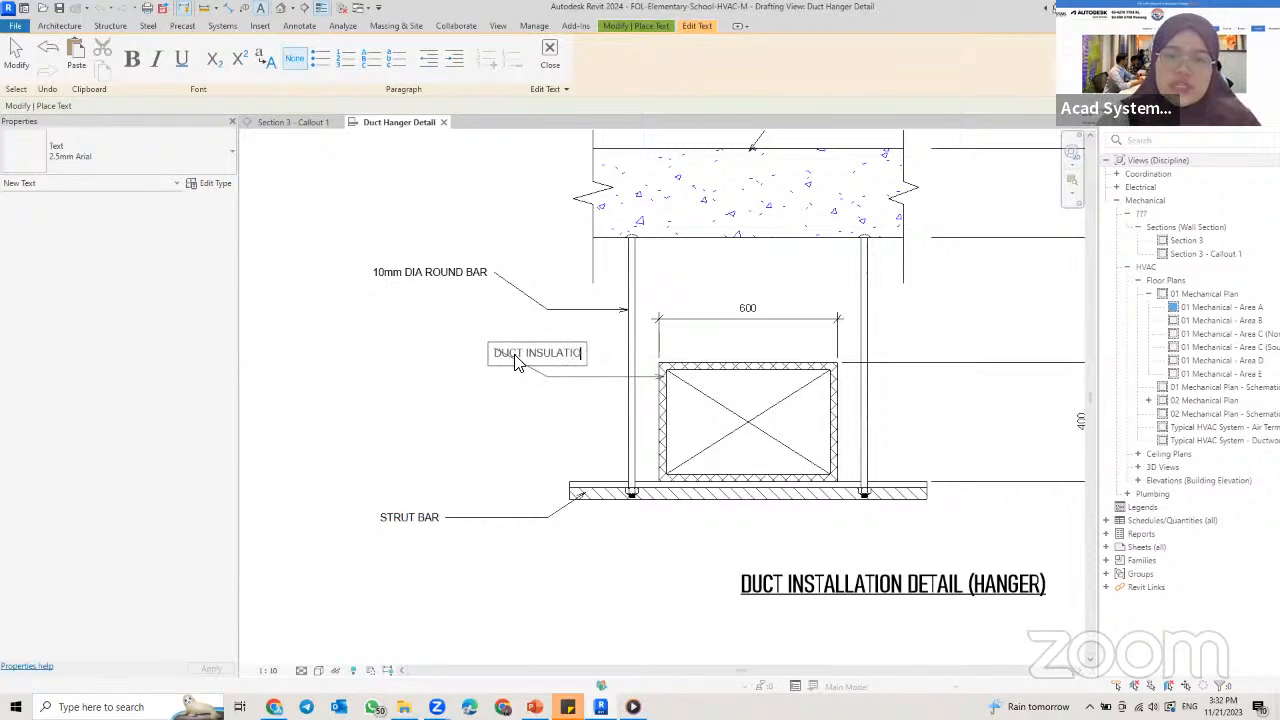
pyautogui.write('N')
pyautogui.click(692, 426)
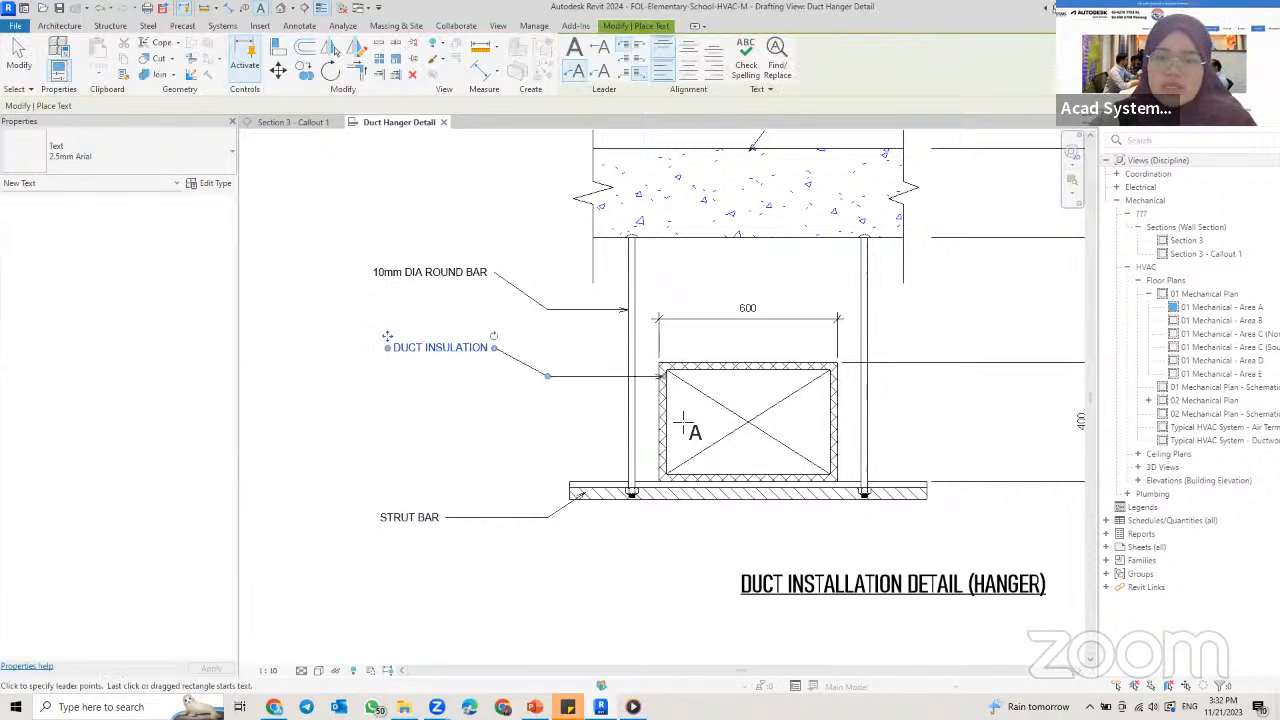
# Step: Label the duct interior with a two-segment leader note reading METAL SHEET DUCT, and finish placing text
pyautogui.click(546, 419)
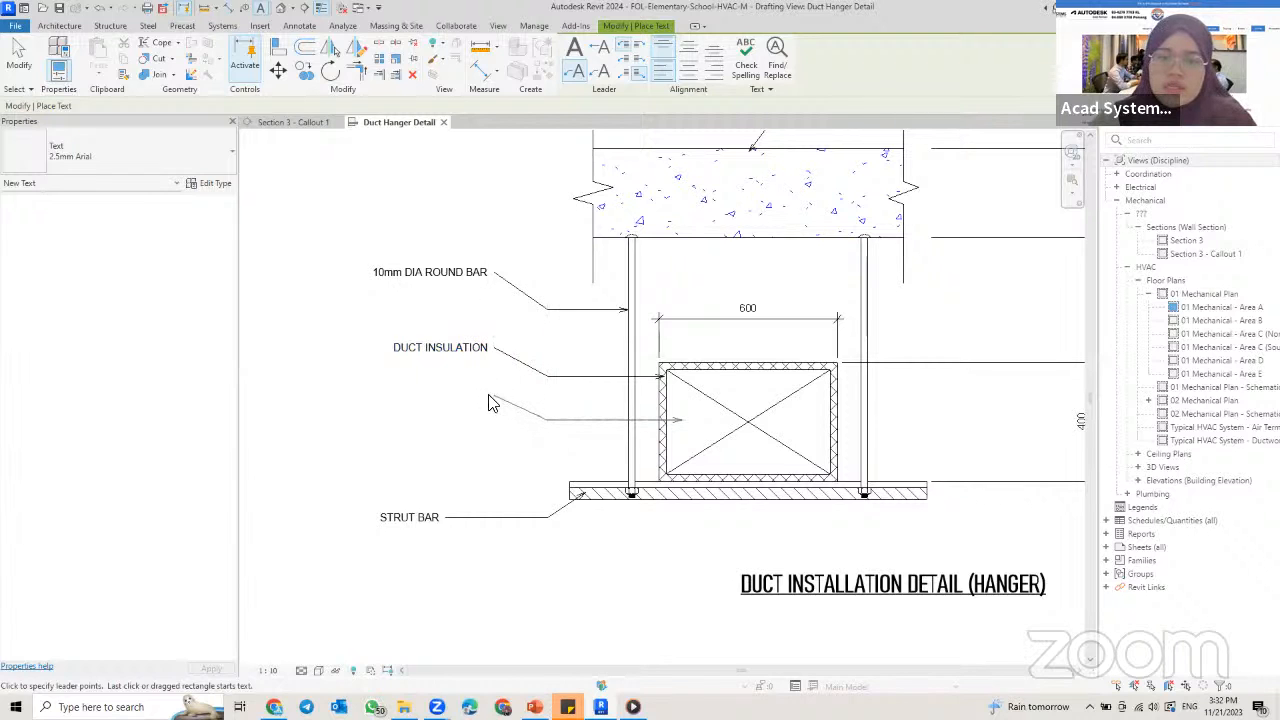
pyautogui.click(492, 401)
pyautogui.write('METAL SHEET DUCT')
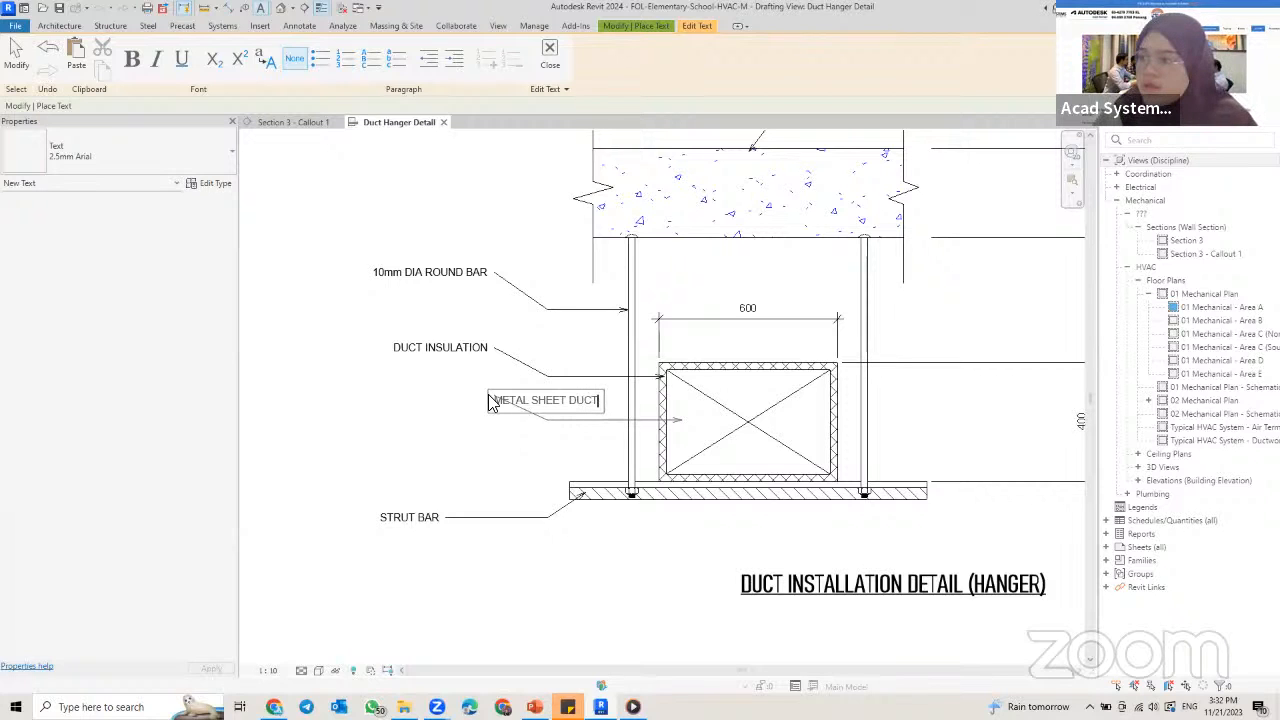
pyautogui.press('Return')
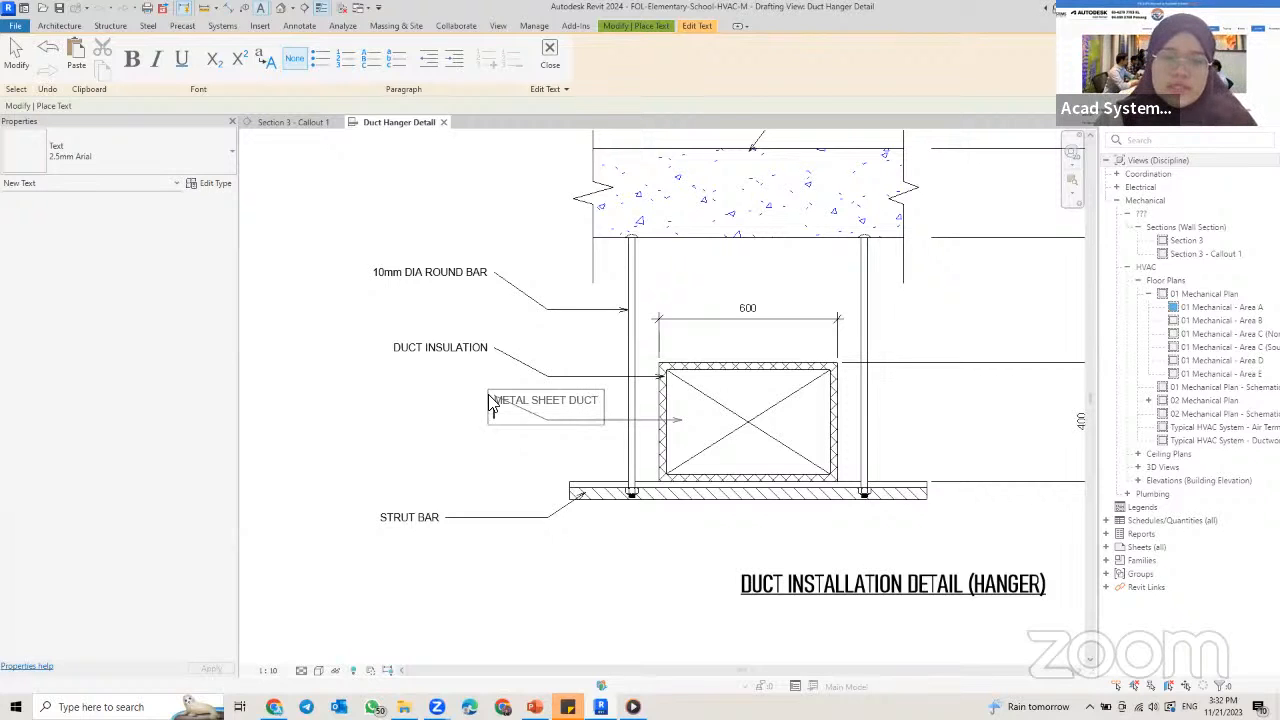
pyautogui.press('BackSpace')
pyautogui.click(464, 451)
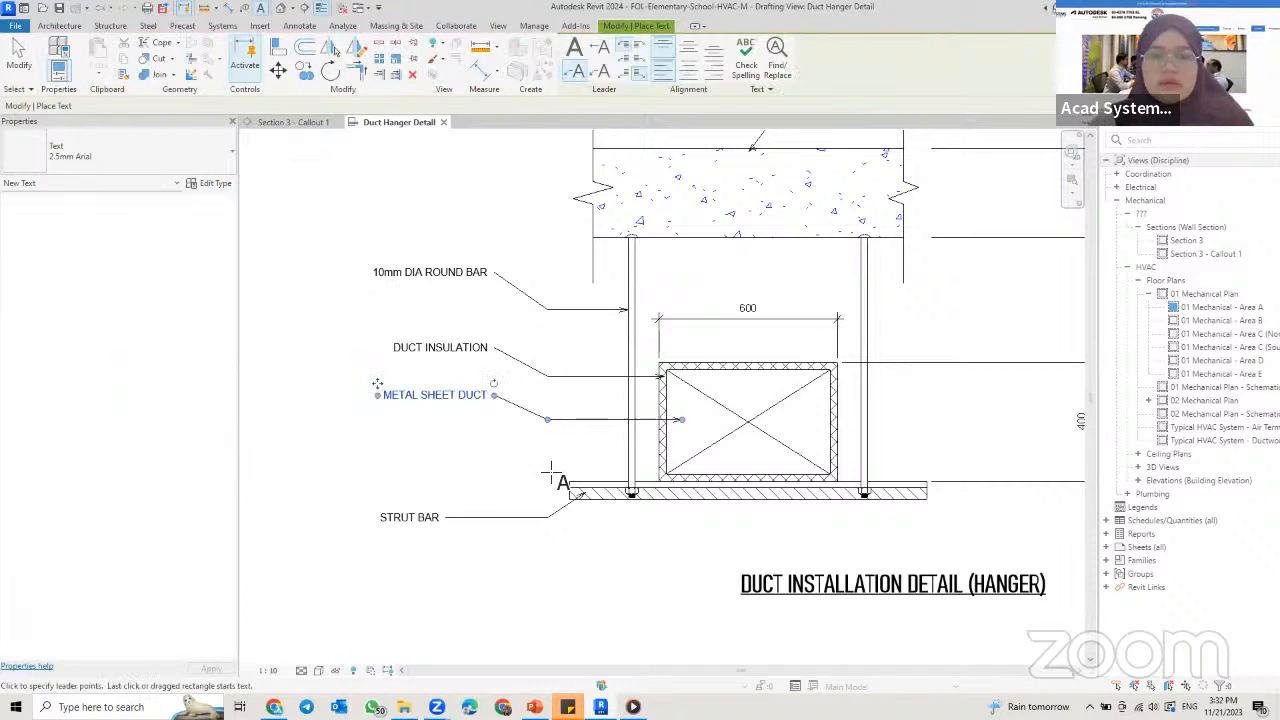
pyautogui.moveTo(586, 394); pyautogui.dragTo(501, 439, button='middle')
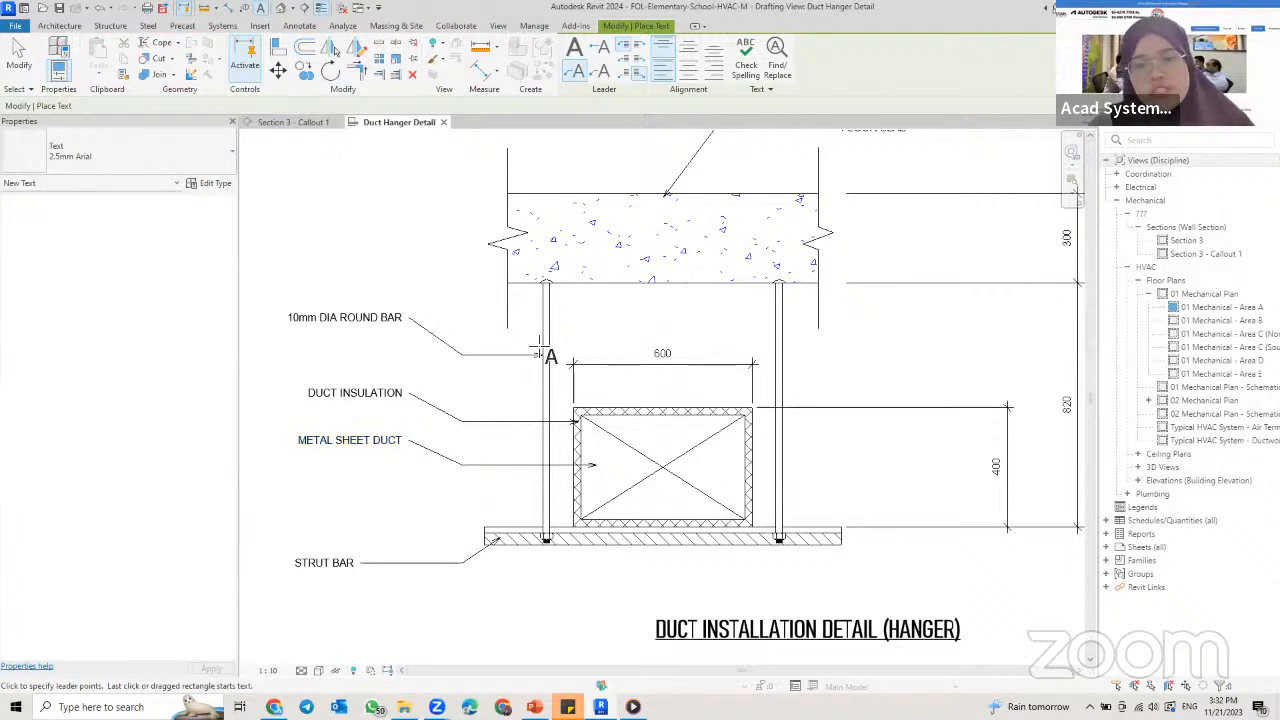
pyautogui.press('Escape')
# Step: Select all instances of the 10mm DIA ROUND BAR note's text type that are visible in the view
pyautogui.scroll(5, 543, 357)
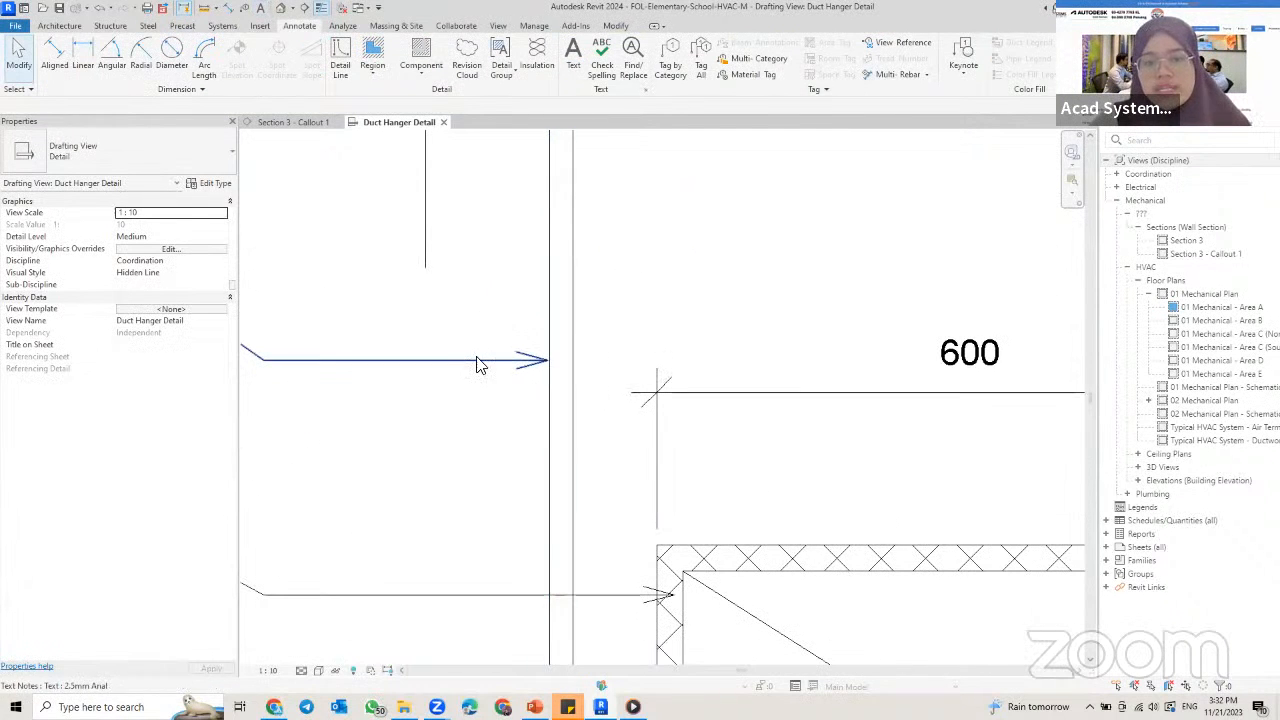
pyautogui.scroll(-3, 655, 363)
pyautogui.moveTo(602, 331); pyautogui.dragTo(640, 322, button='middle')
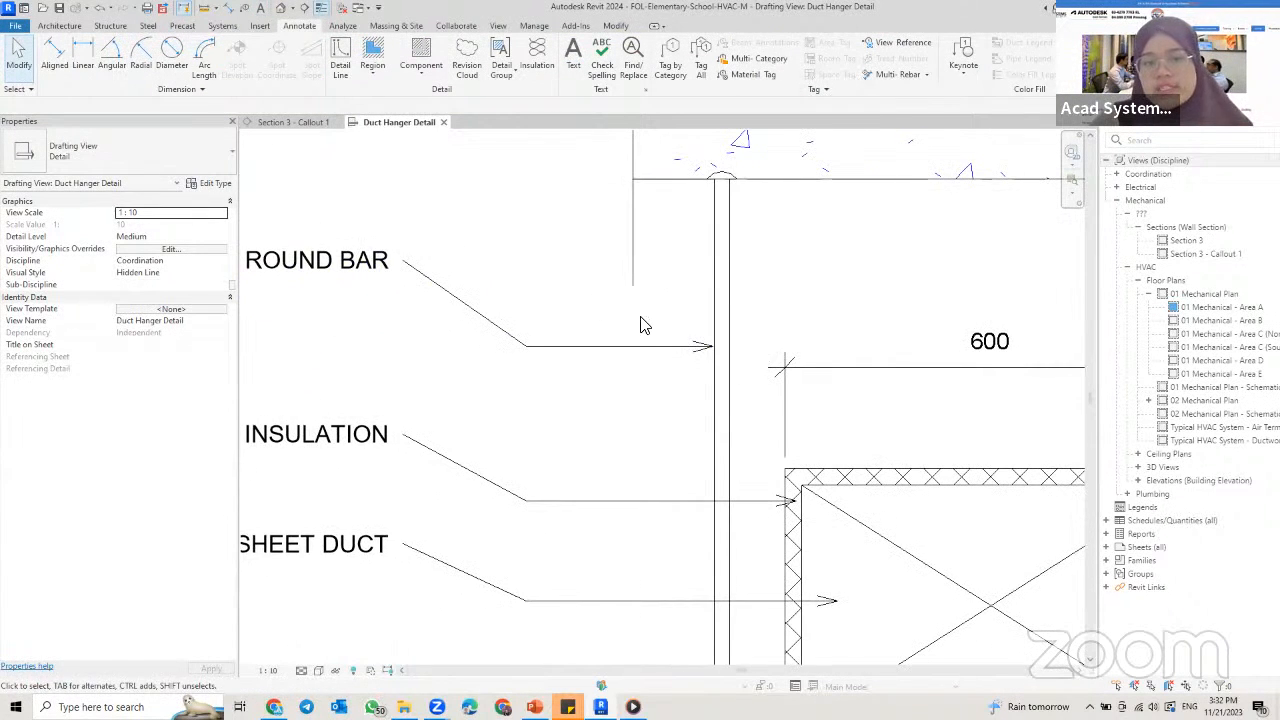
pyautogui.scroll(-4, 645, 336)
pyautogui.click(480, 281)
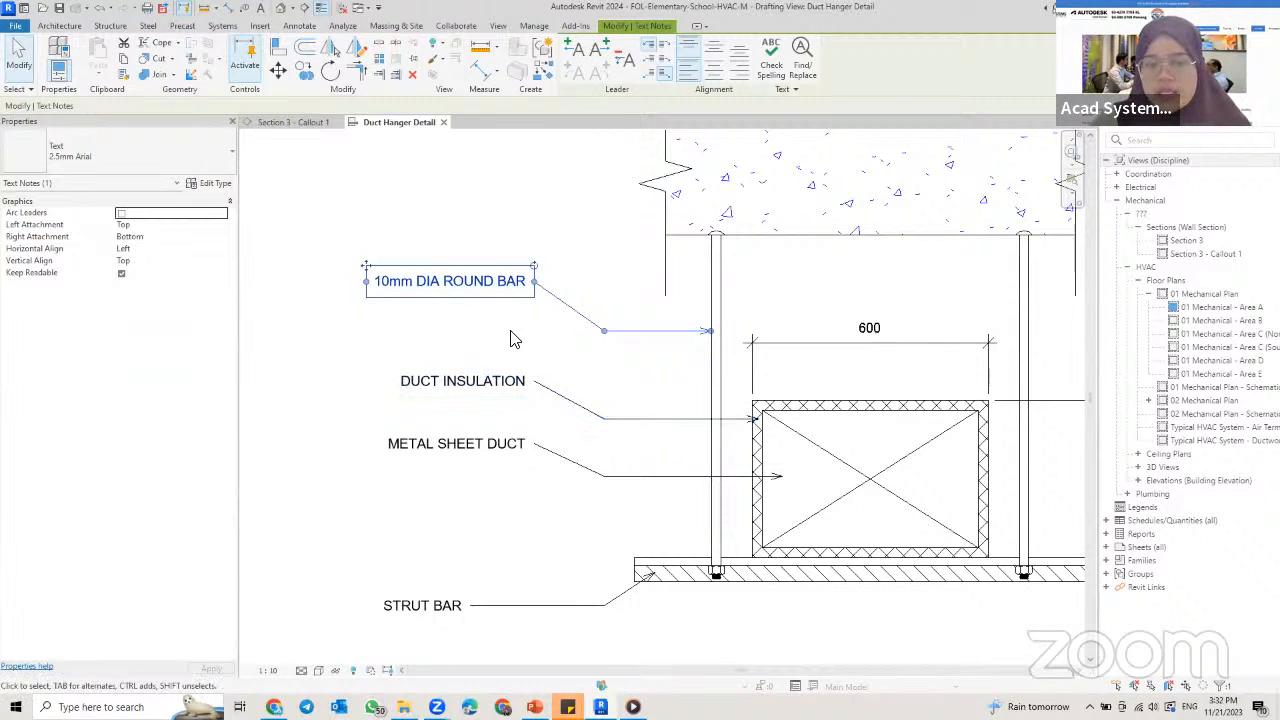
pyautogui.rightClick(490, 303)
pyautogui.moveTo(592, 430)
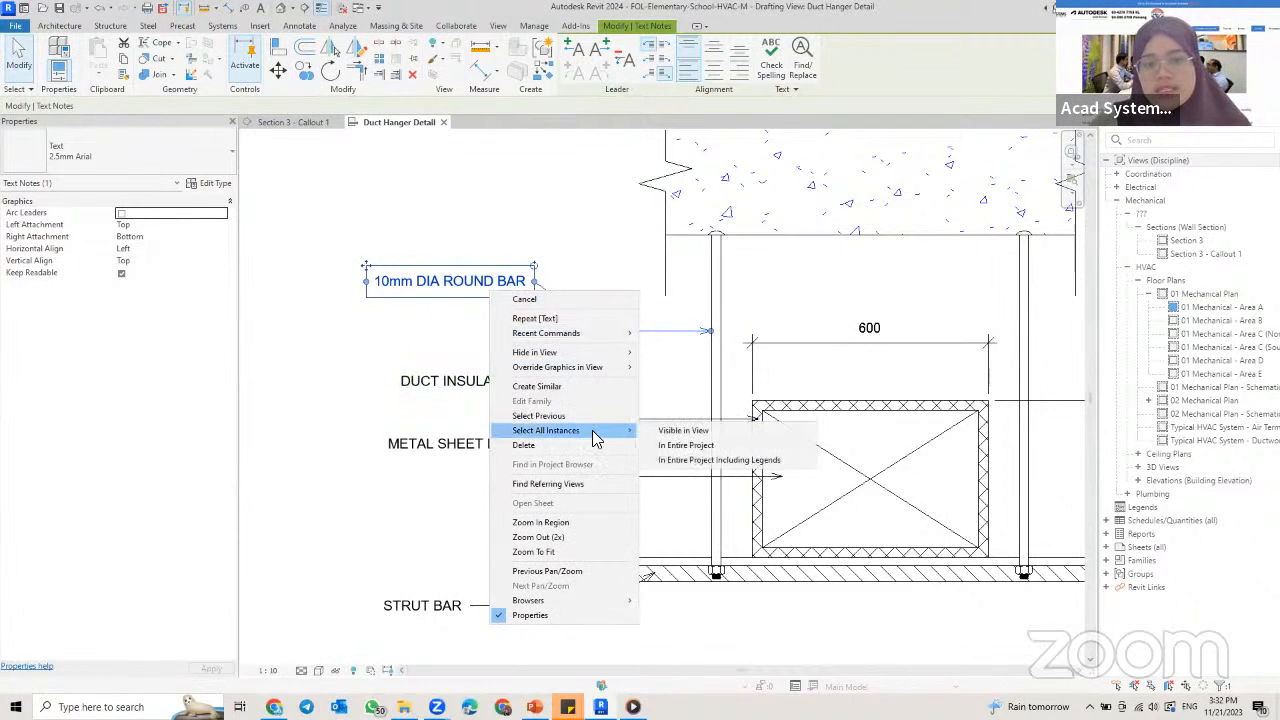
pyautogui.click(683, 430)
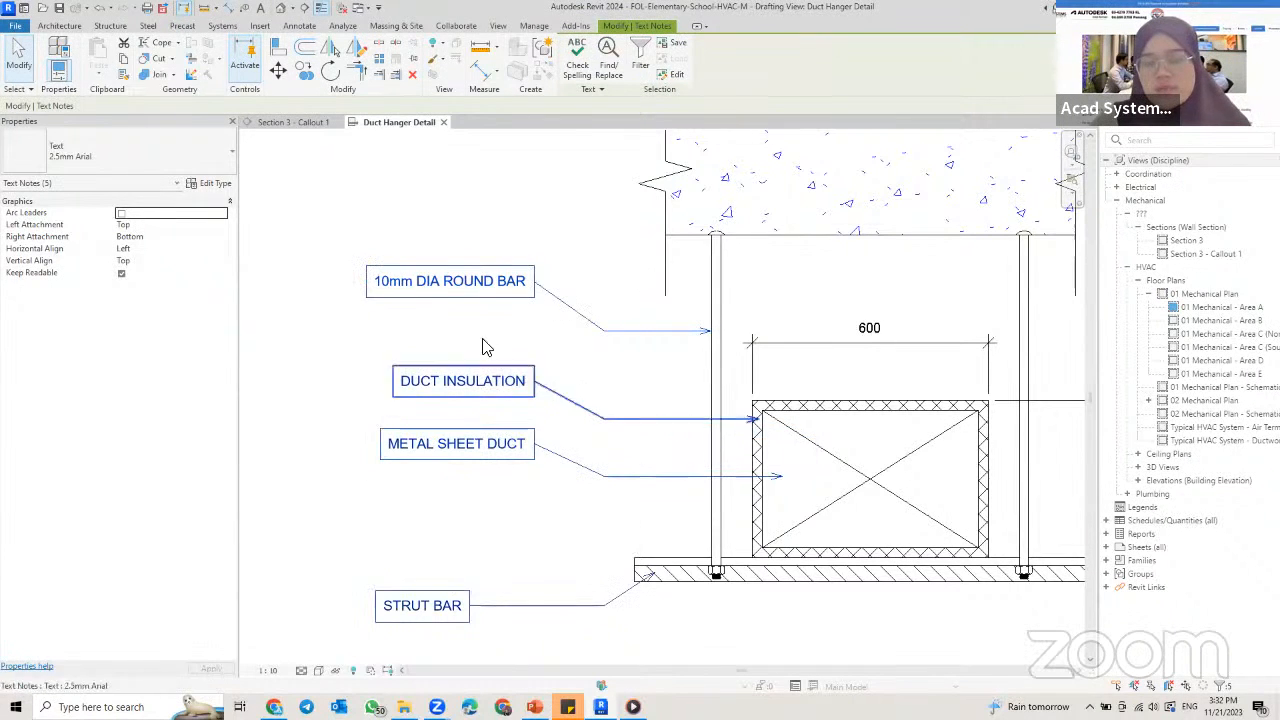
pyautogui.scroll(-2, 577, 330)
pyautogui.moveTo(577, 321); pyautogui.dragTo(525, 383, button='middle')
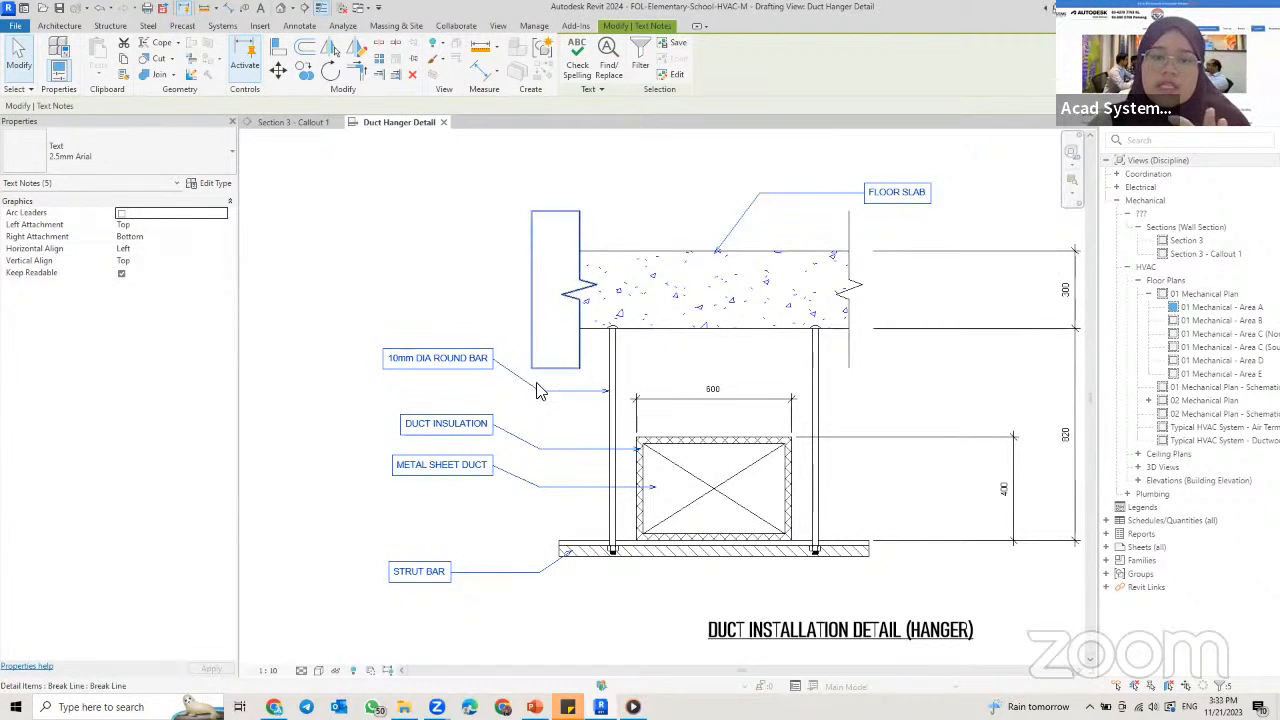
# Step: Set the leader arrowhead of the selected notes' 2.5mm Arial text type to Arrow Filled 30 Degree and clear the selection
pyautogui.click(196, 184)
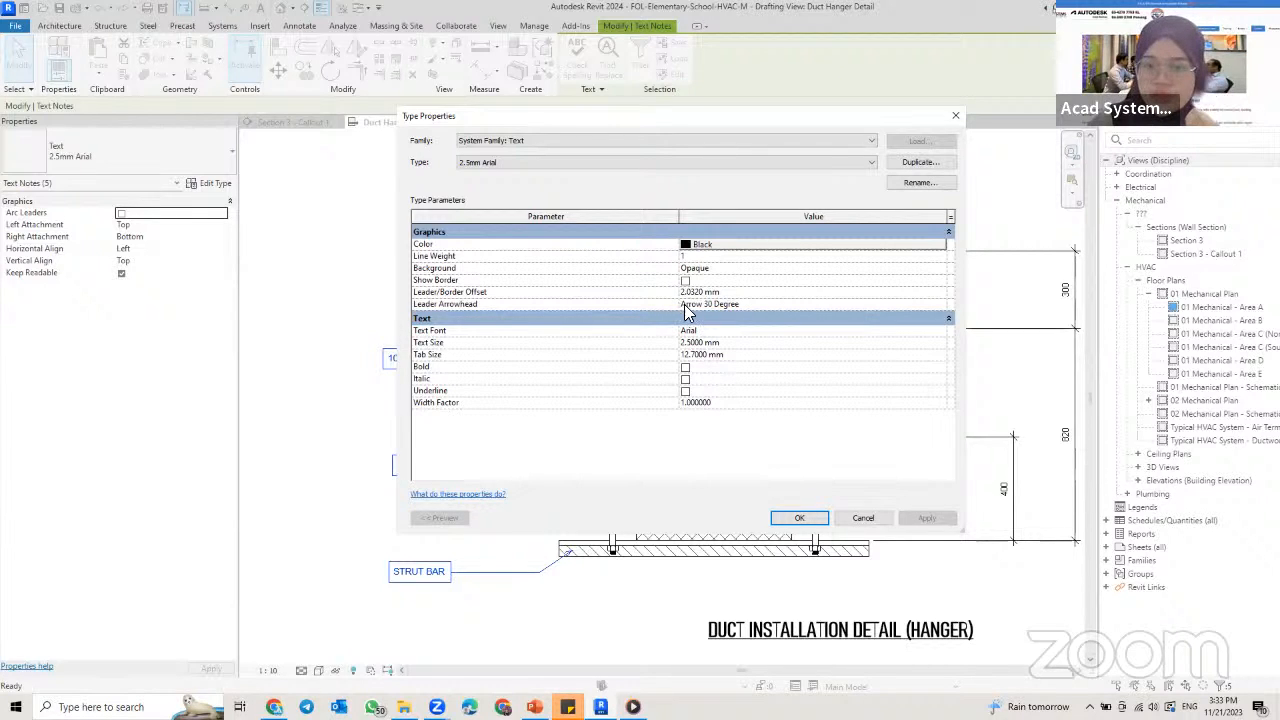
pyautogui.click(942, 304)
pyautogui.click(942, 305)
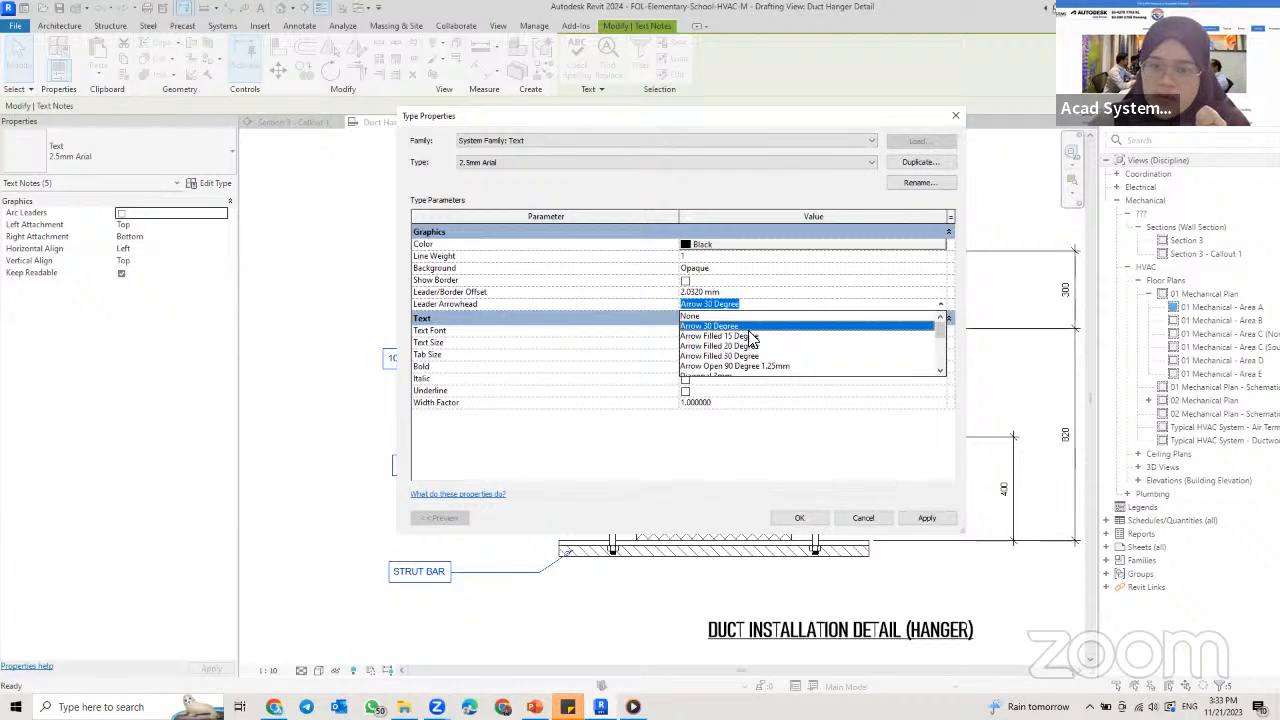
pyautogui.scroll(-1, 729, 361)
pyautogui.scroll(1, 730, 361)
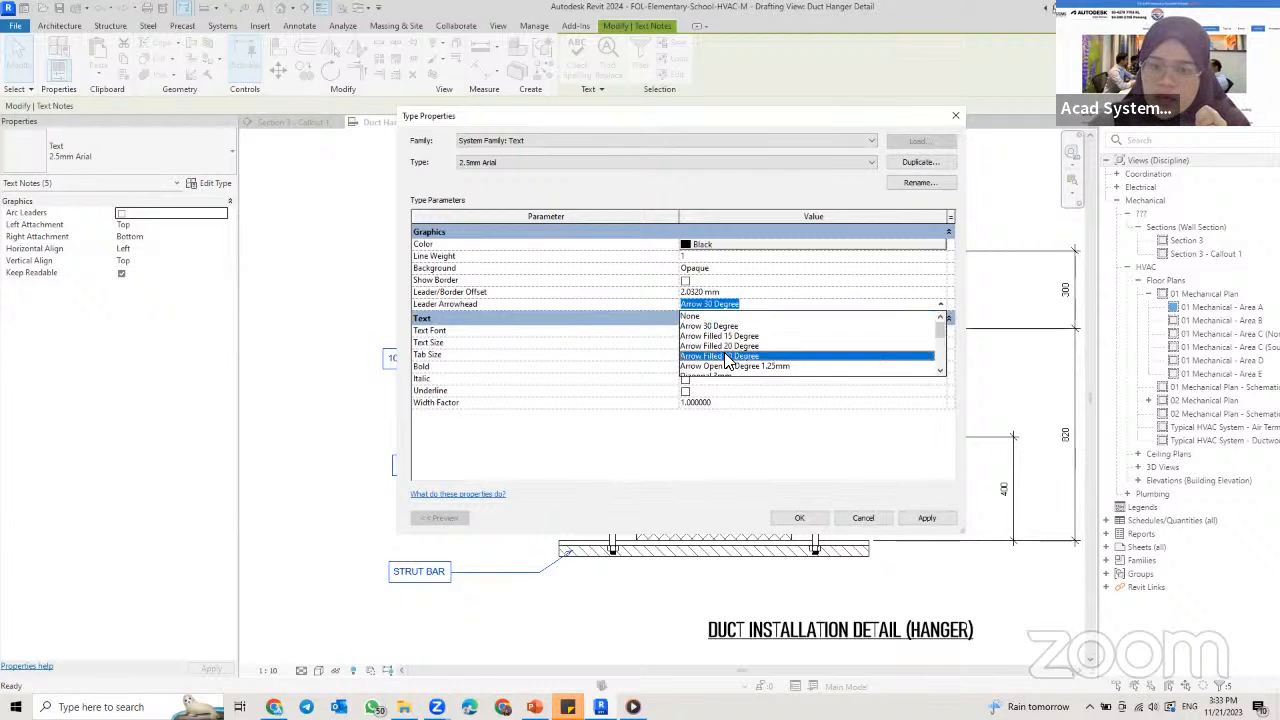
pyautogui.click(729, 357)
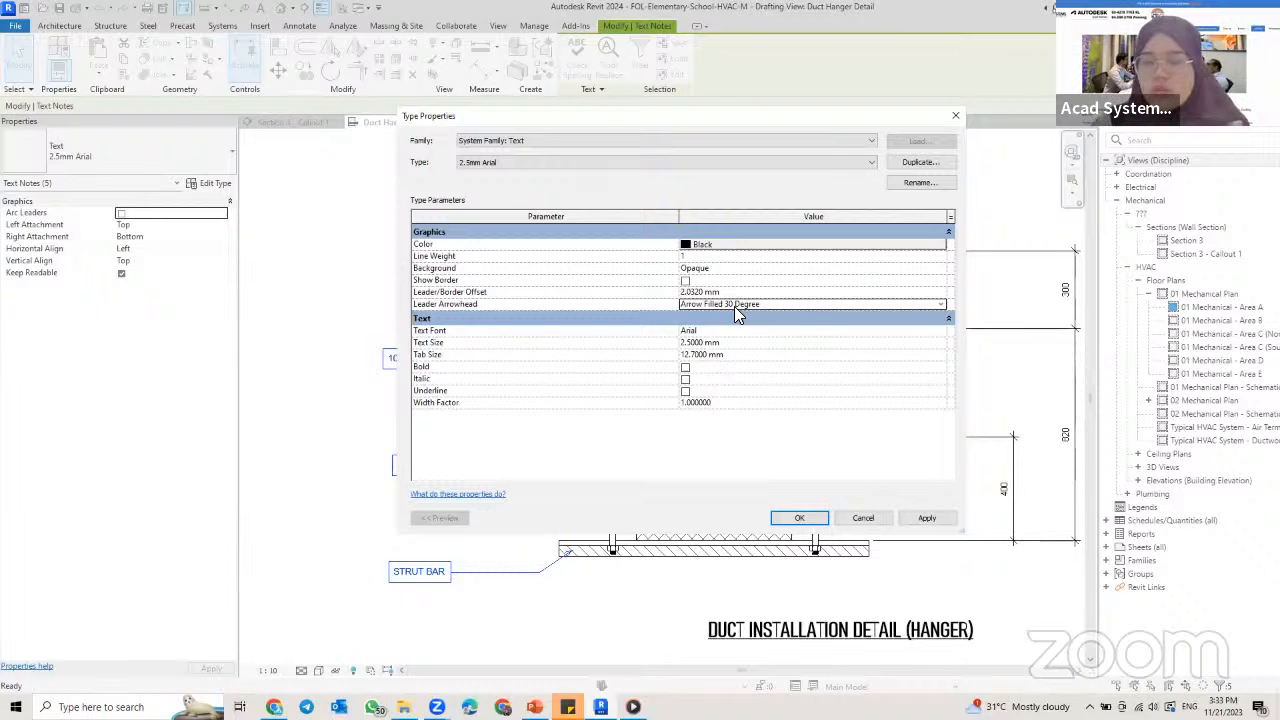
pyautogui.click(799, 517)
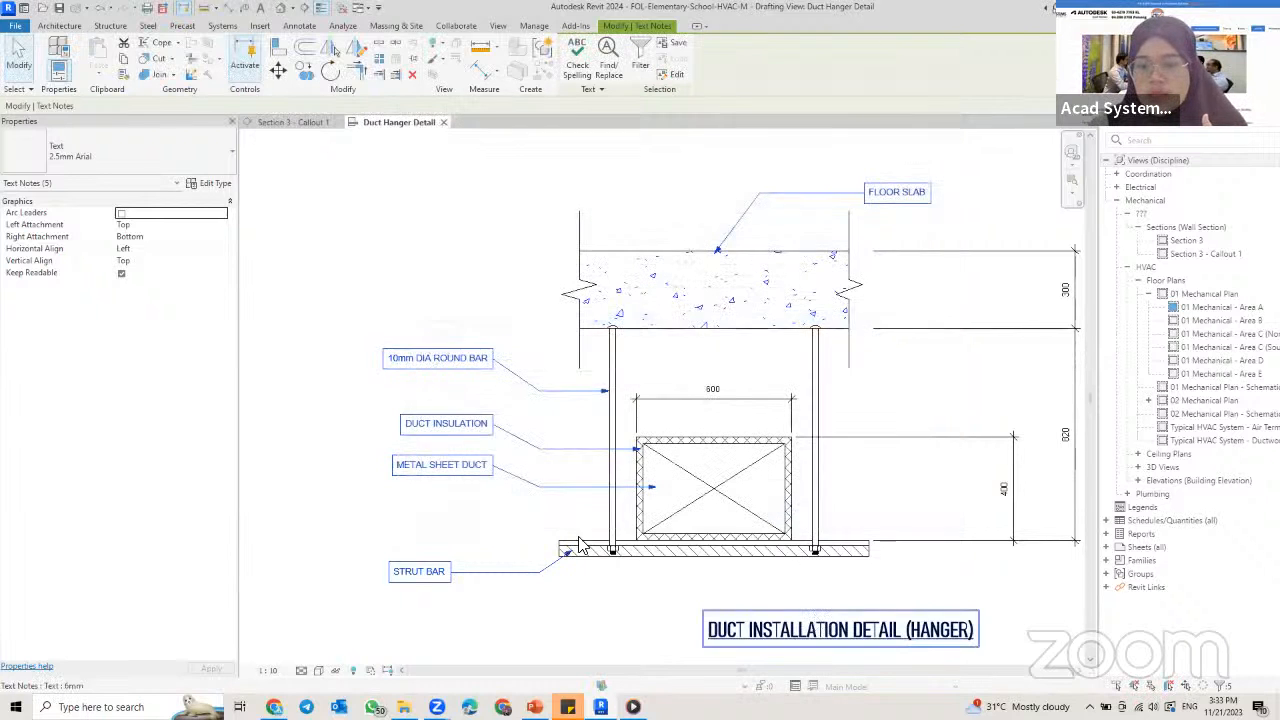
pyautogui.press('Escape')
pyautogui.scroll(5, 600, 500)
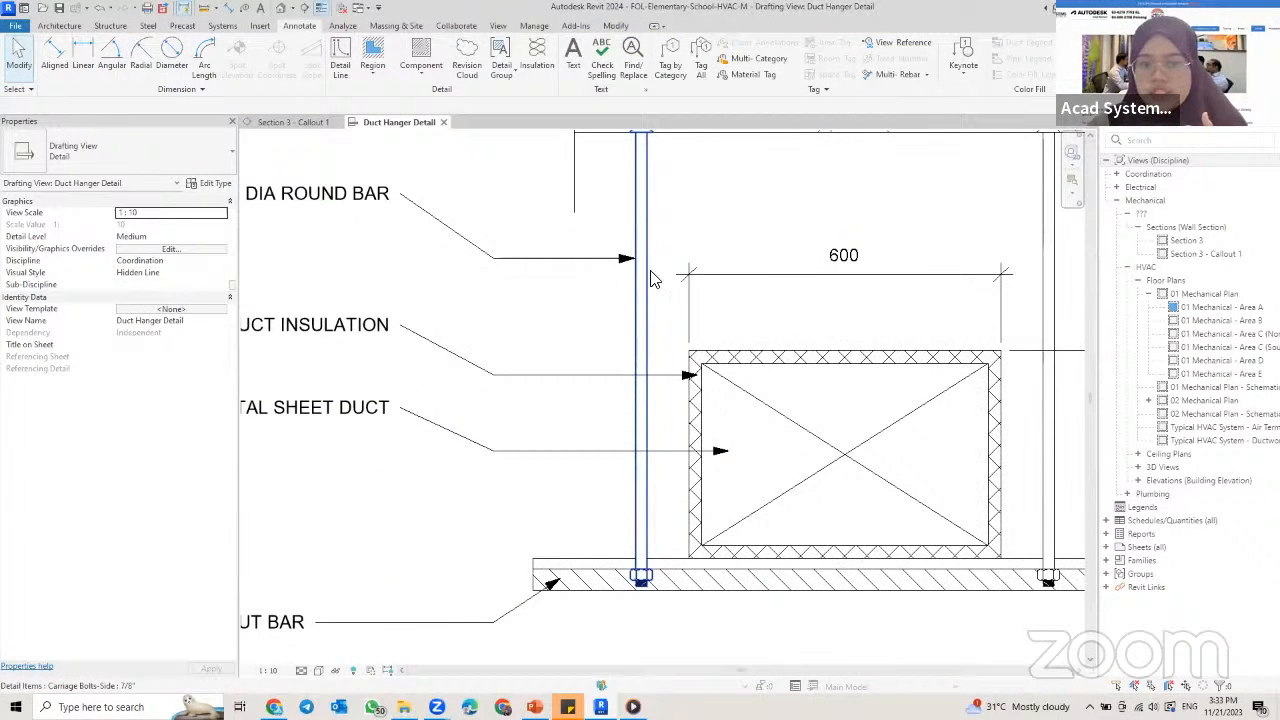
pyautogui.scroll(-4, 700, 450)
pyautogui.scroll(2, 670, 453)
pyautogui.scroll(-4, 668, 453)
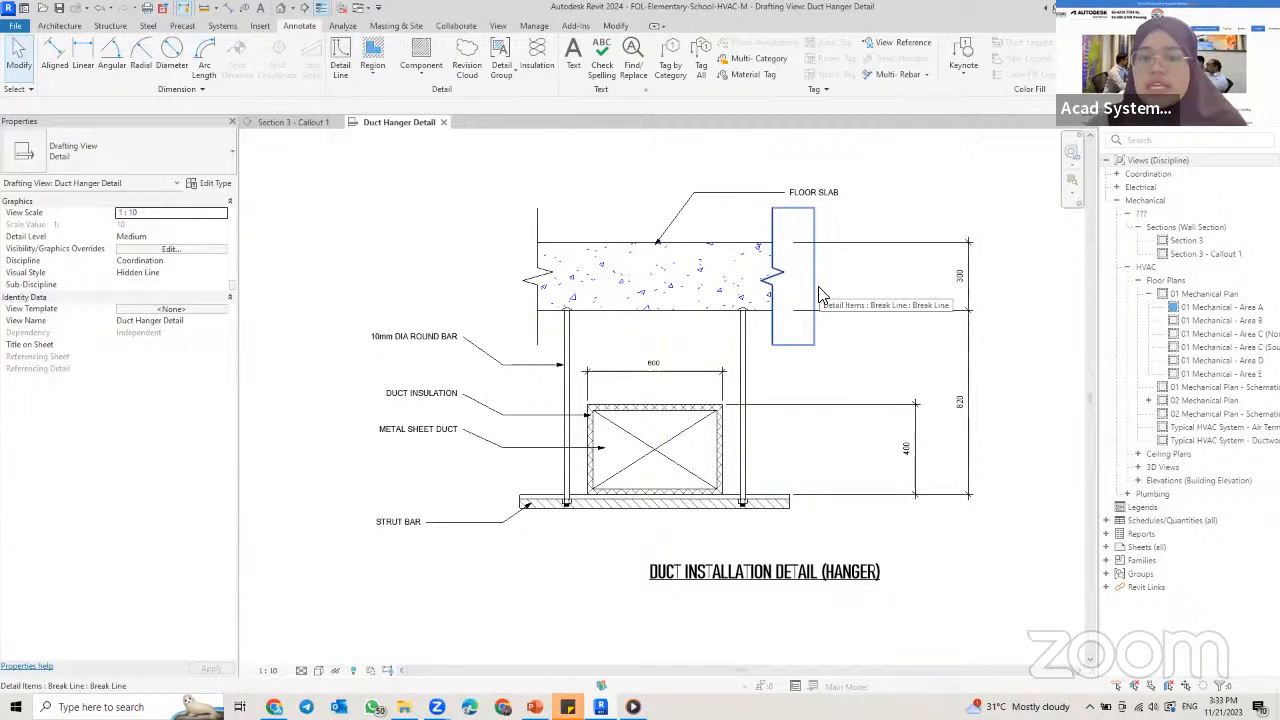
# Step: Open the Section 3 view and delete the callout around the duct, together with its callout view
pyautogui.click(293, 122)
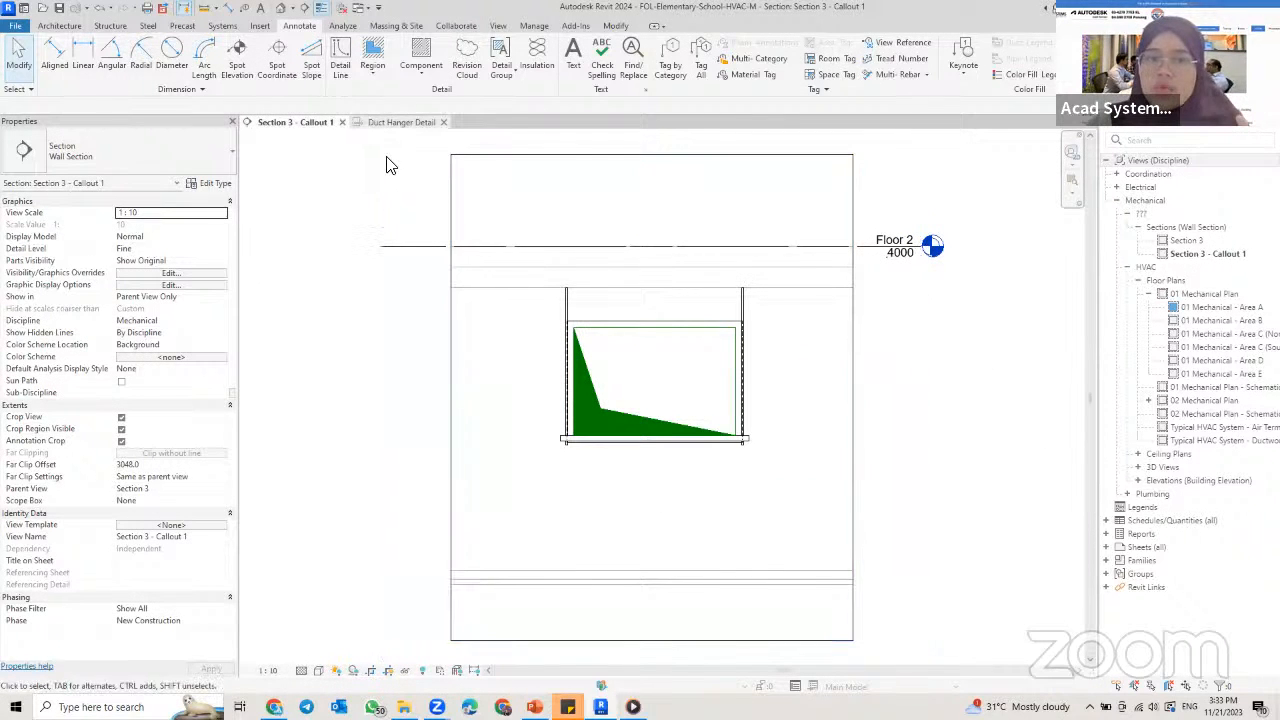
pyautogui.click(390, 123)
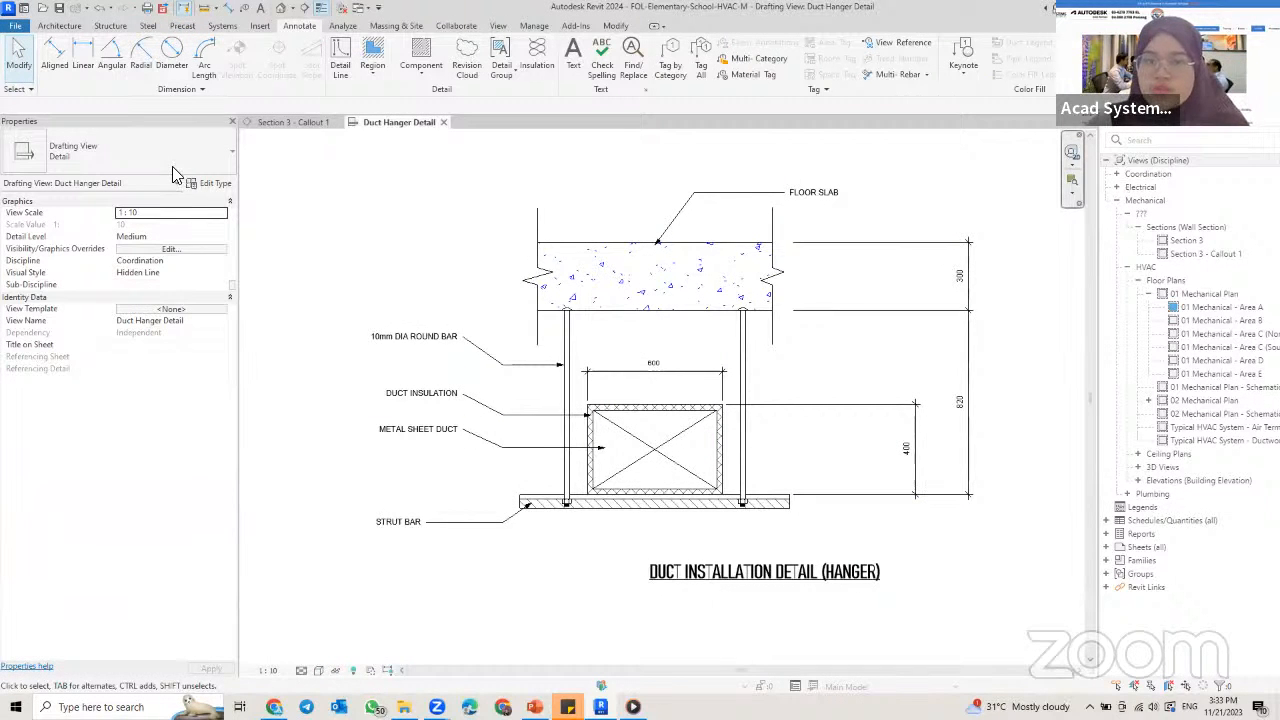
pyautogui.doubleClick(1213, 242)
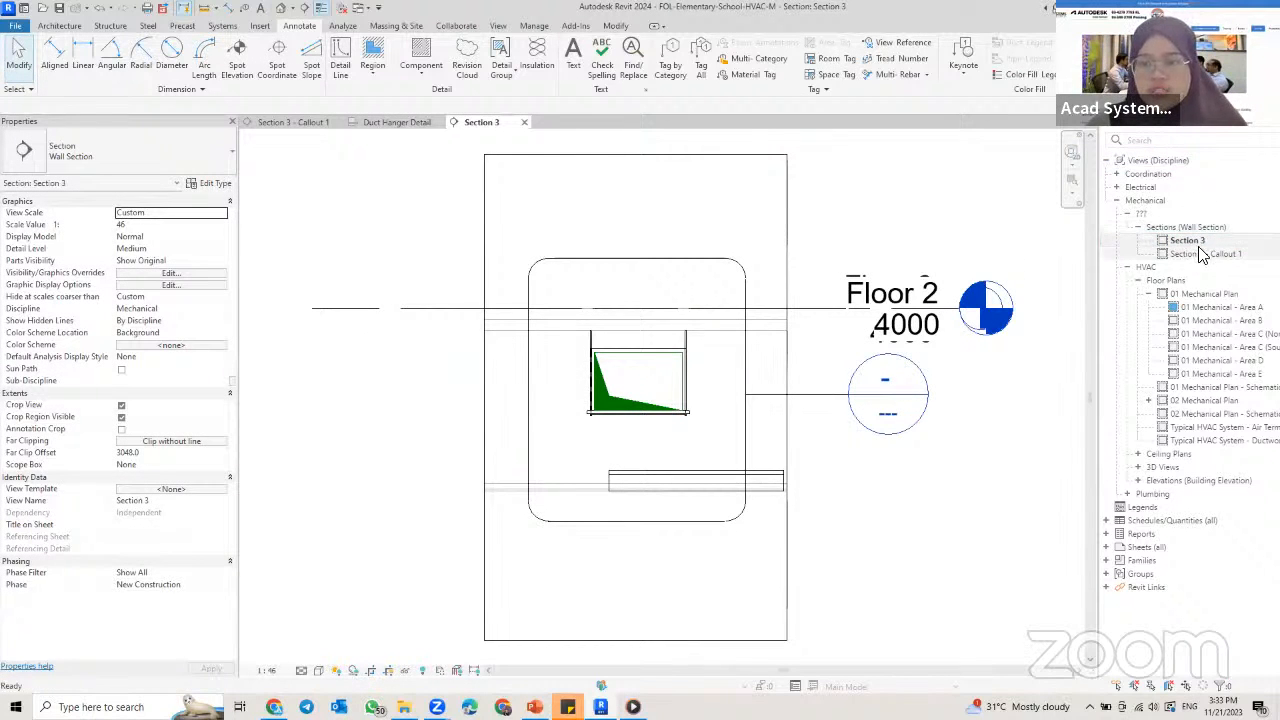
pyautogui.click(752, 393)
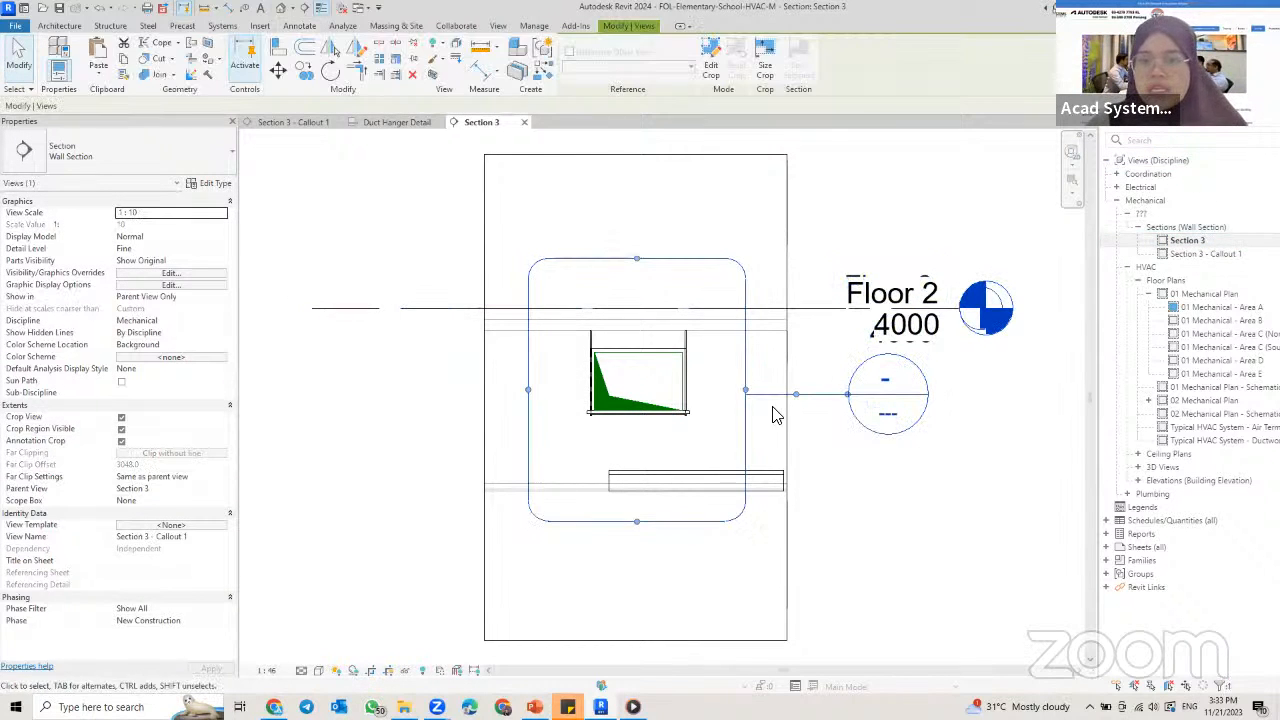
pyautogui.press('Delete')
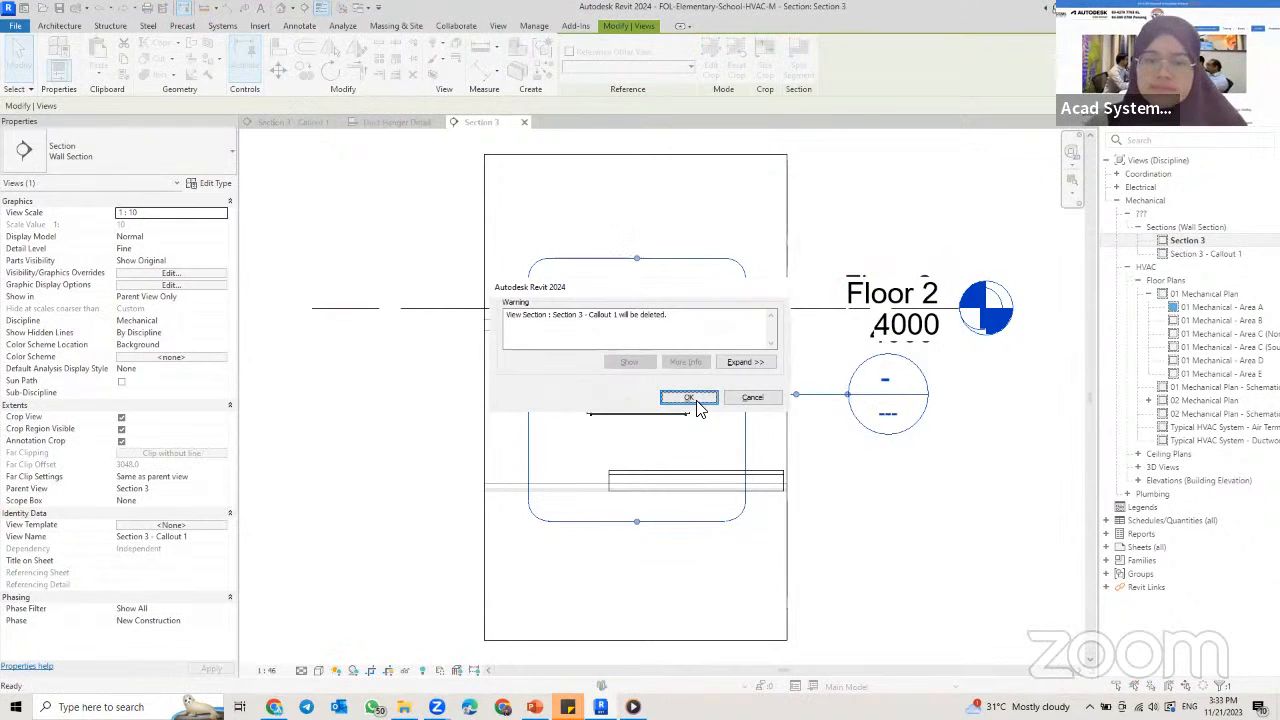
pyautogui.click(697, 398)
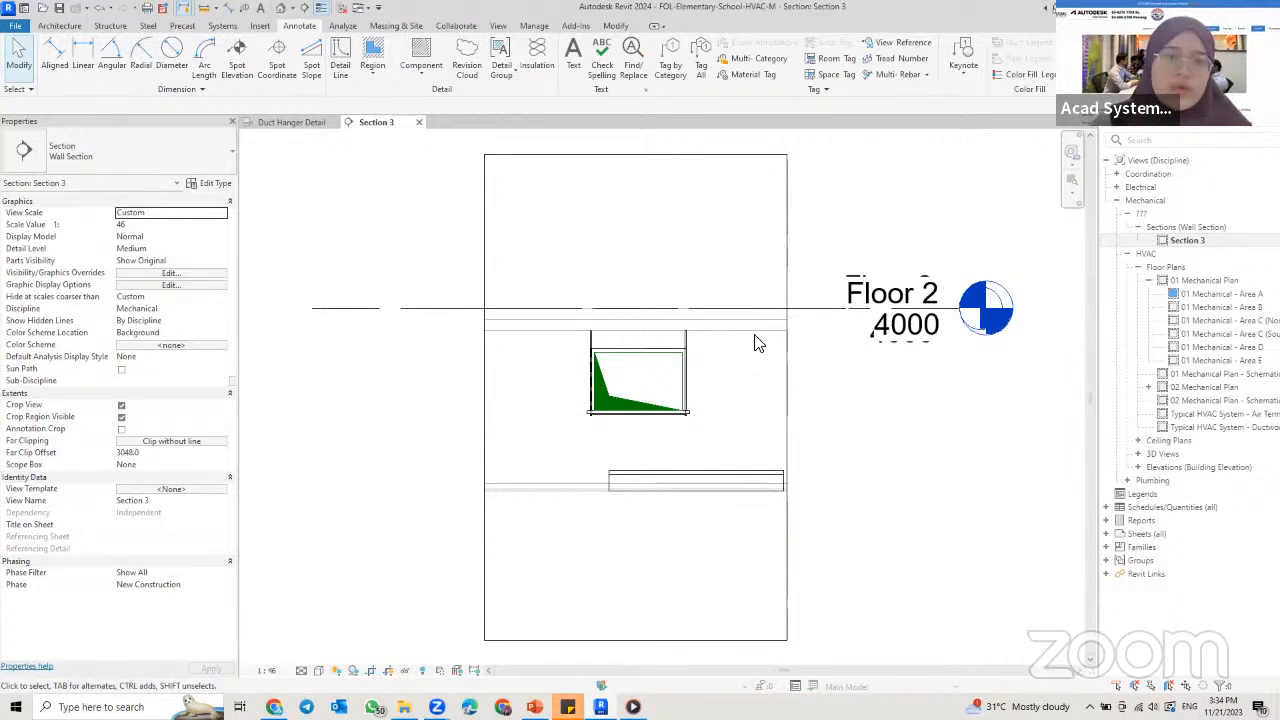
# Step: Place a rectangular callout around the duct and its hanger in Section 3, referencing the existing drafting view Duct Hanger Detail
pyautogui.click(497, 26)
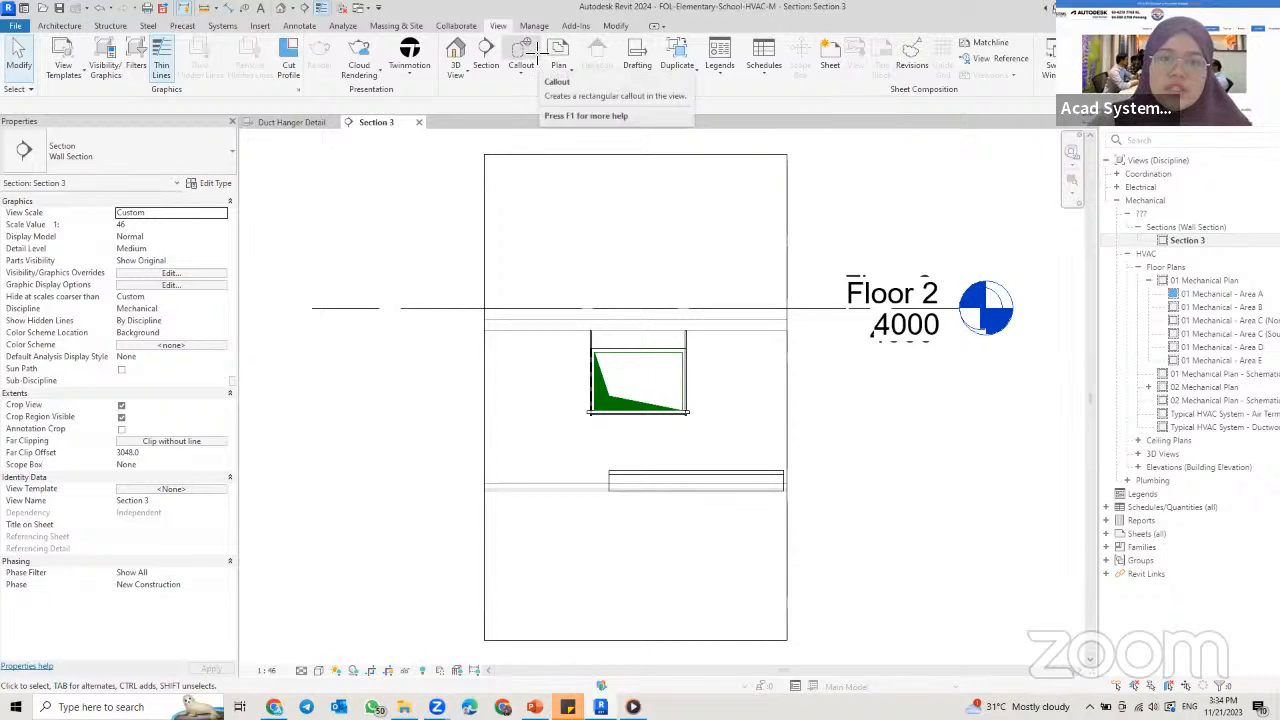
pyautogui.click(530, 48)
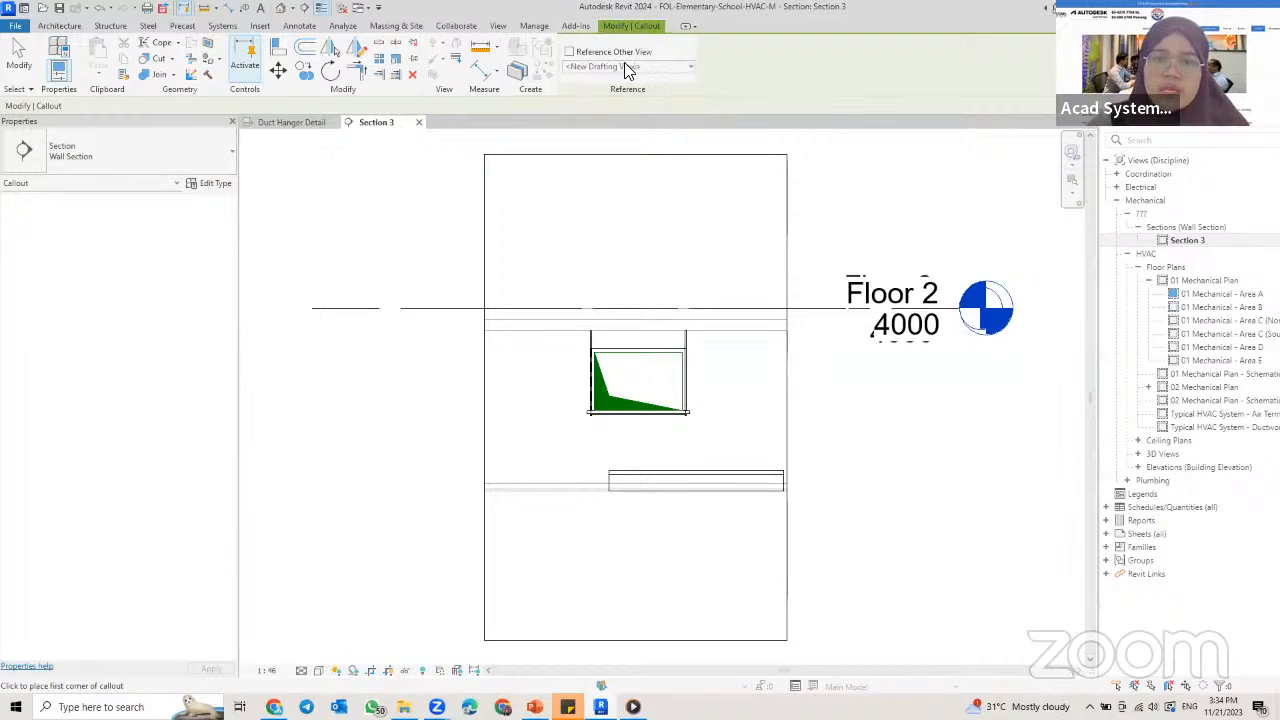
pyautogui.click(569, 52)
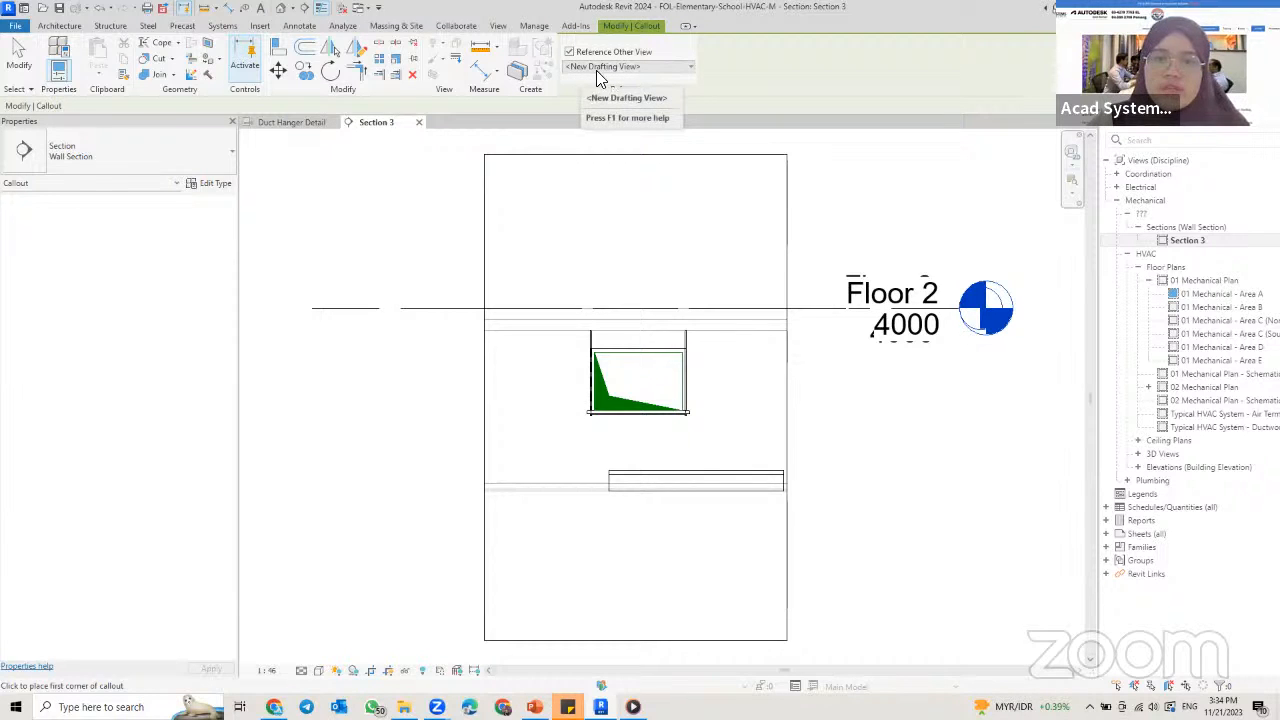
pyautogui.click(690, 67)
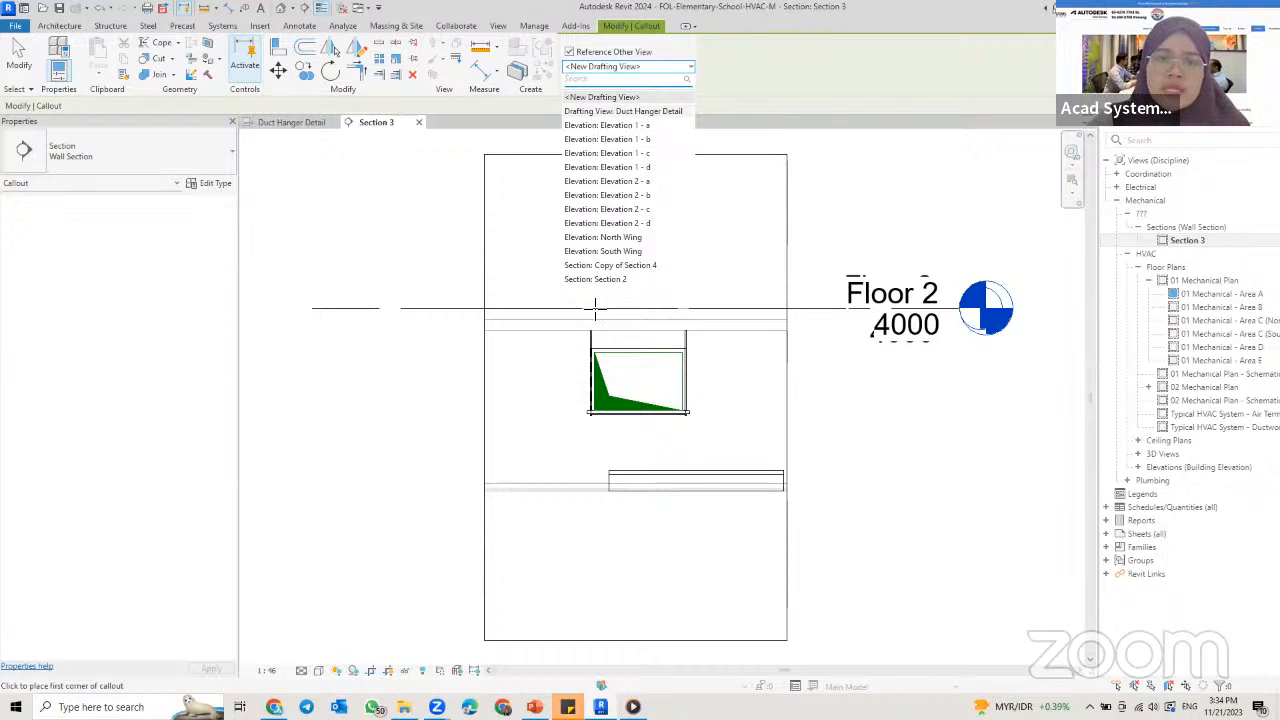
pyautogui.click(598, 111)
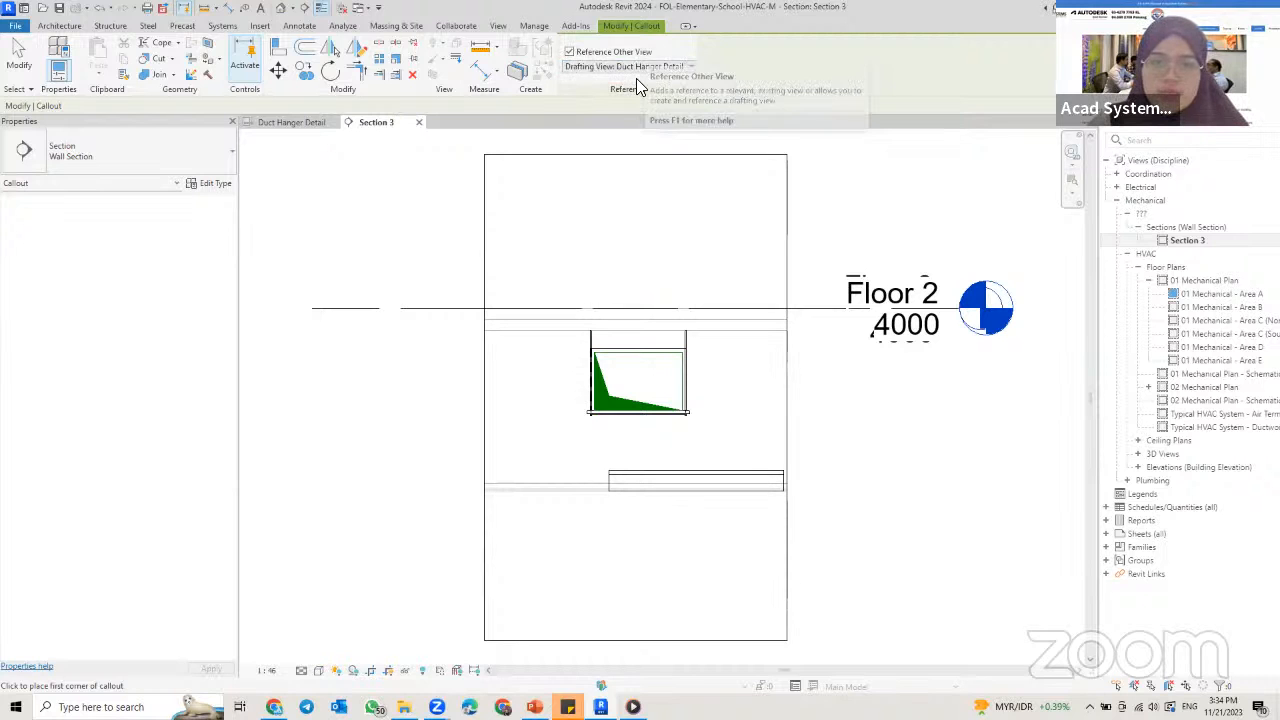
pyautogui.click(543, 290)
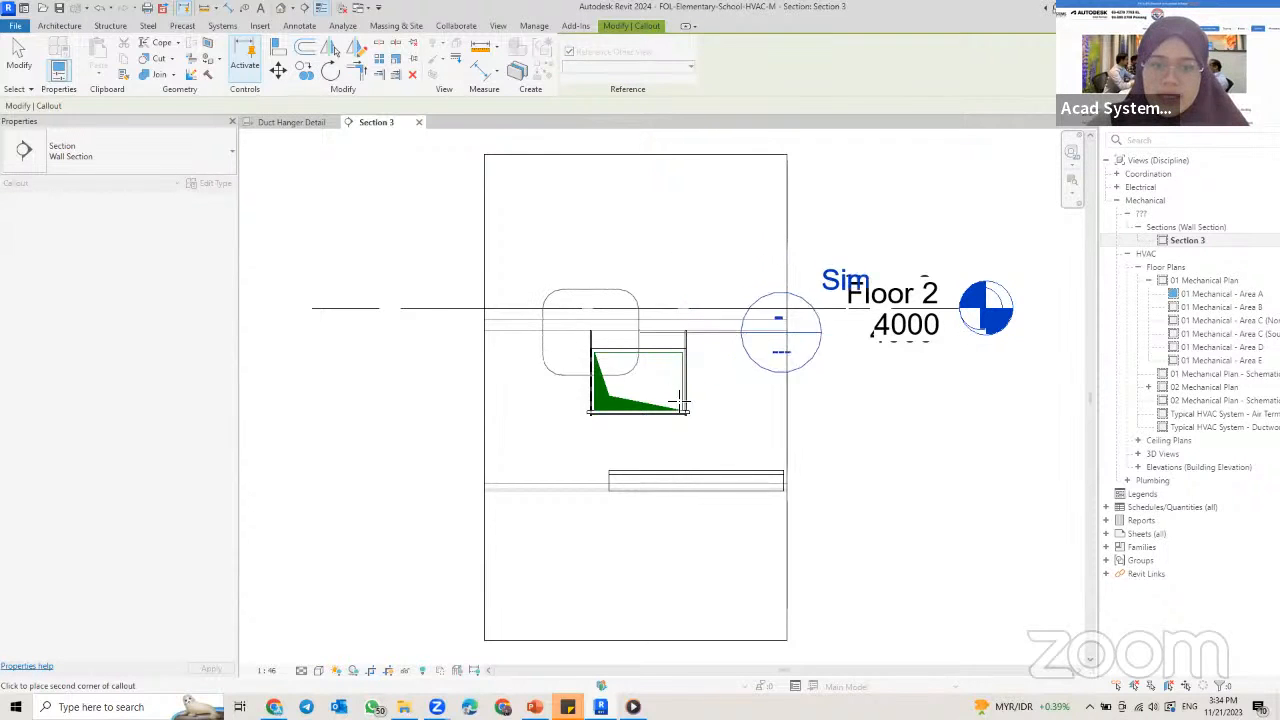
pyautogui.click(740, 450)
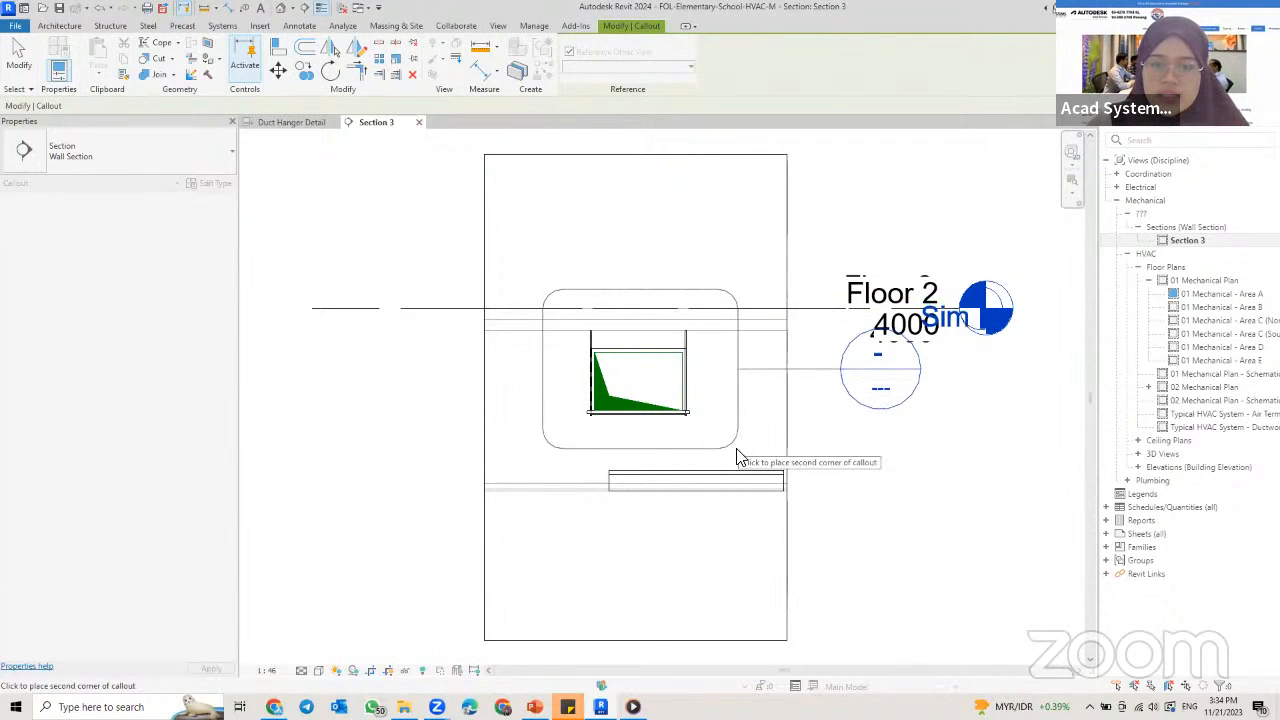
pyautogui.press('Escape')
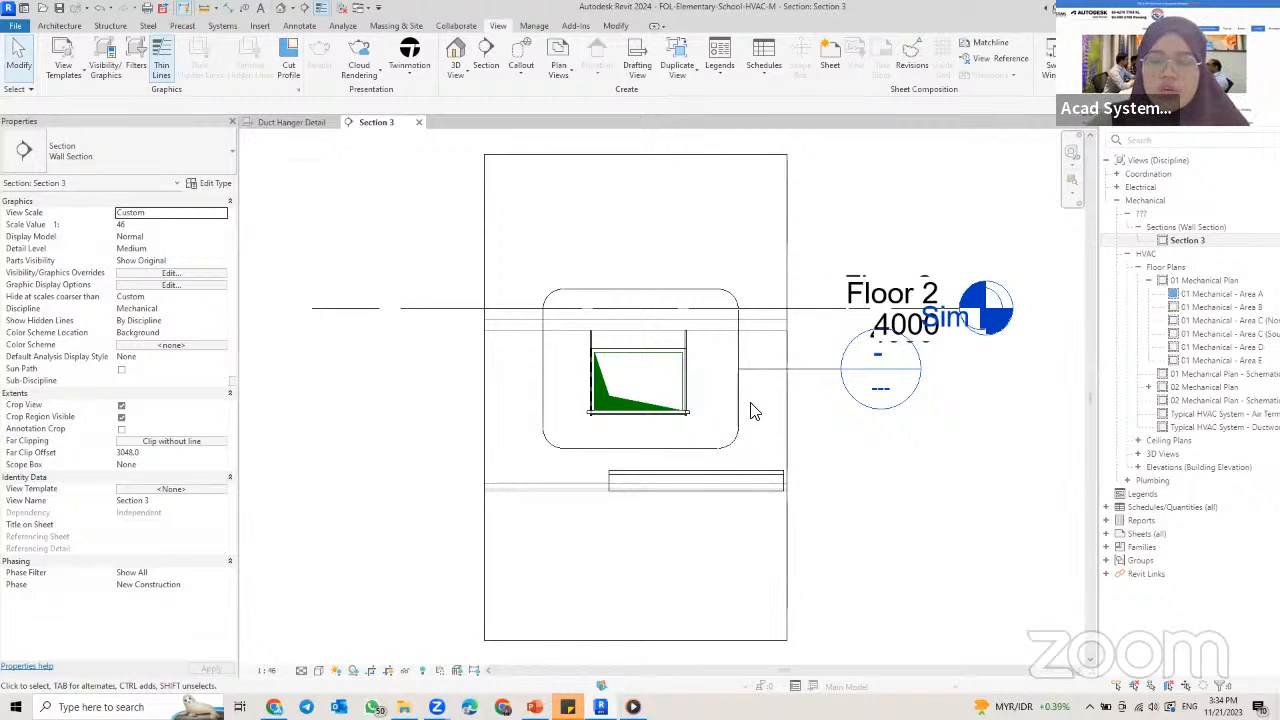
# Step: Test the callout's link by going to its referenced view from the callout head, returning to Section 3 and repeating it
pyautogui.rightClick(873, 377)
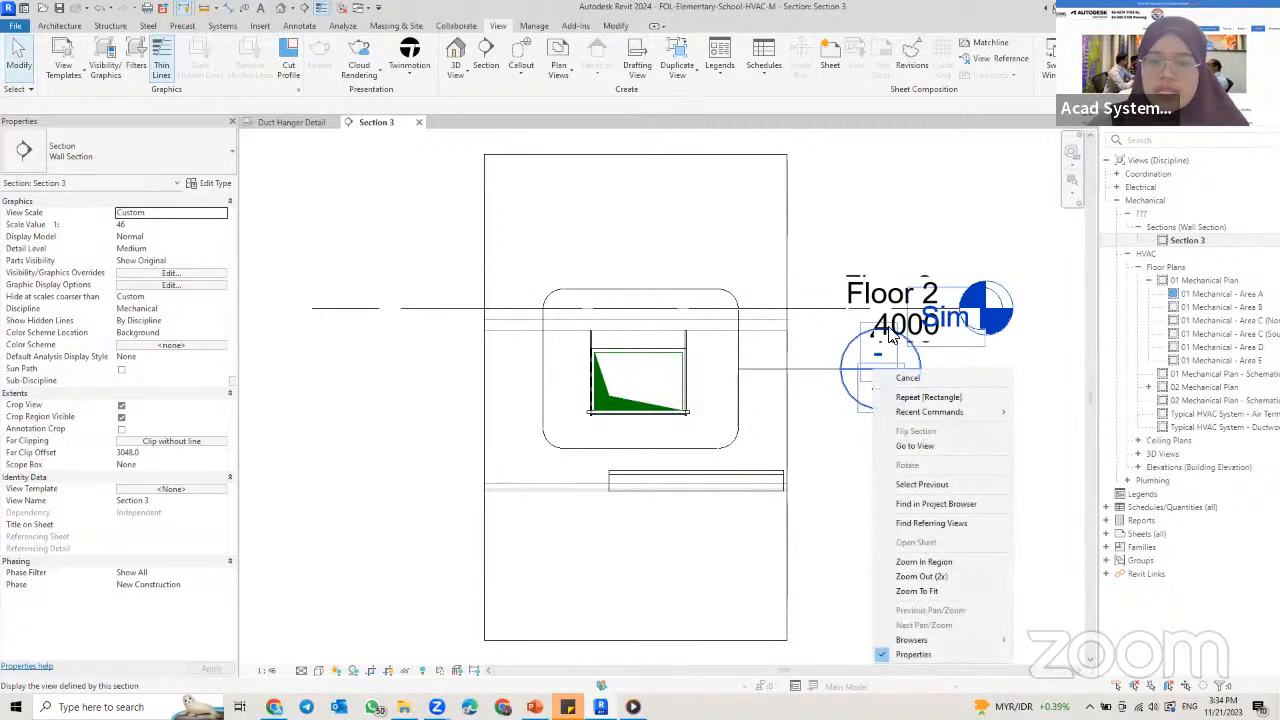
pyautogui.click(952, 452)
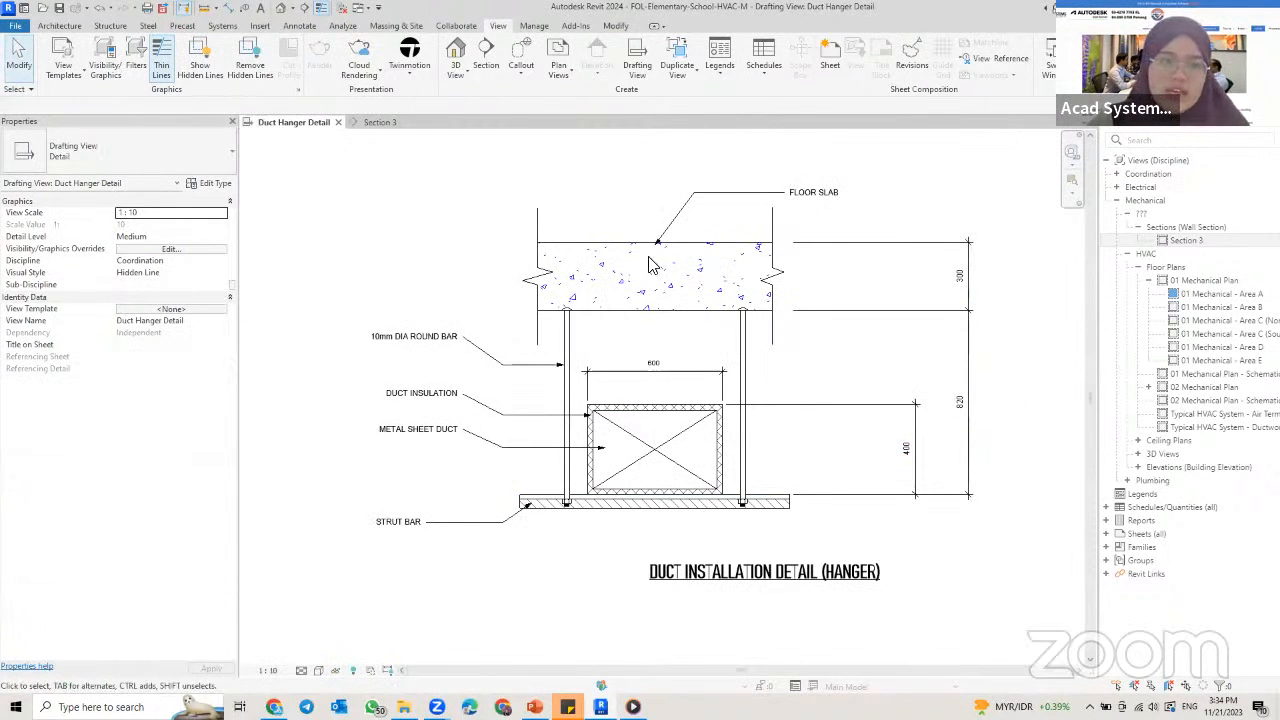
pyautogui.hotkey('ctrl', 'Tab')
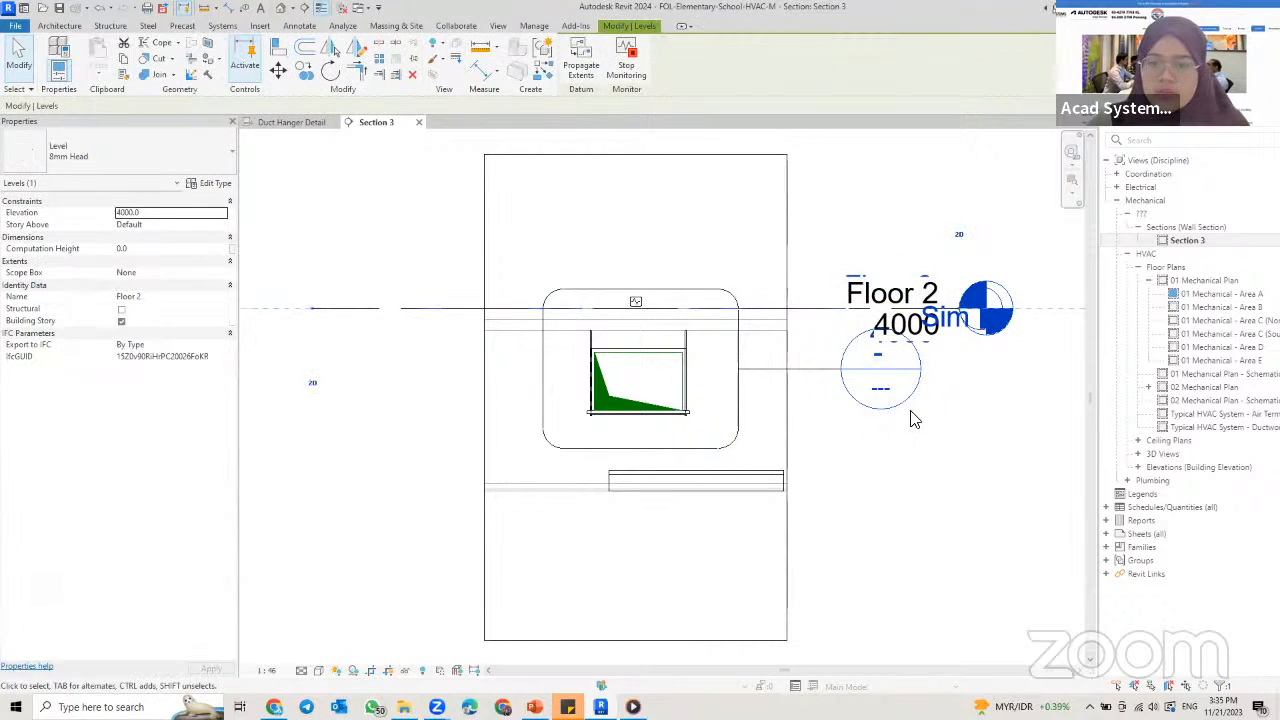
pyautogui.click(931, 506)
pyautogui.rightClick(886, 378)
pyautogui.click(929, 455)
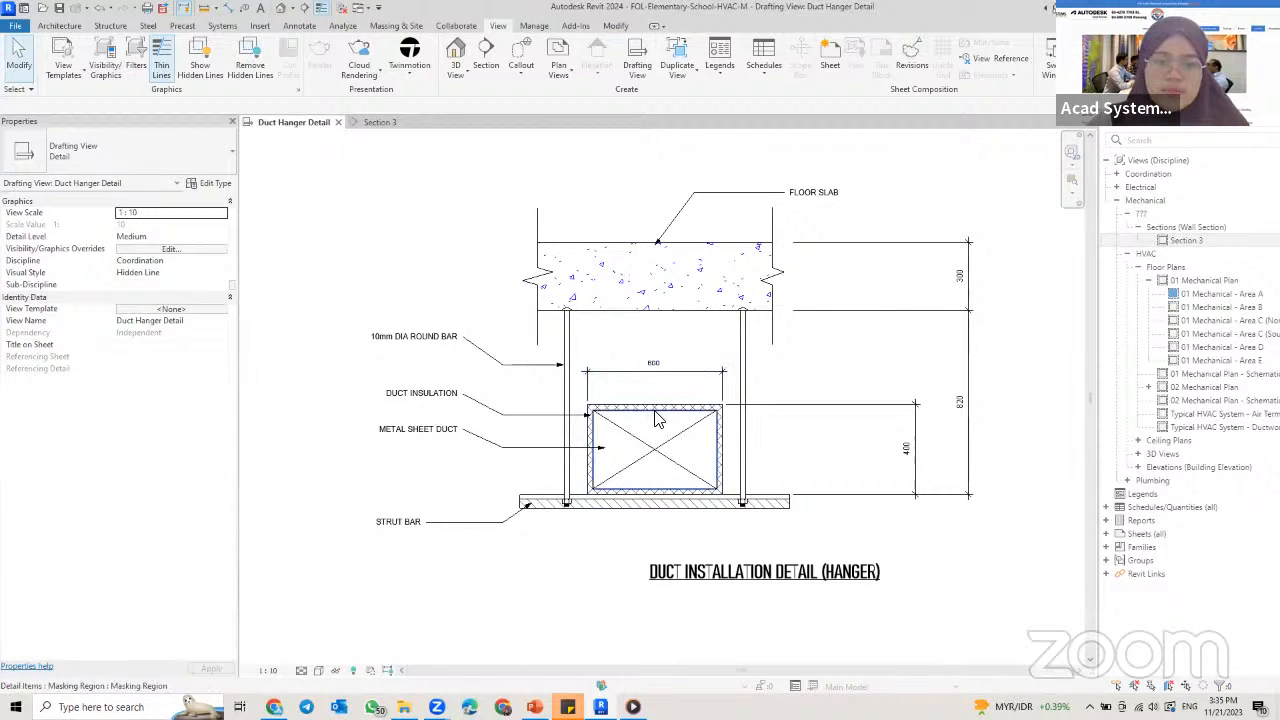
pyautogui.moveTo(641, 385); pyautogui.dragTo(639, 379, button='middle')
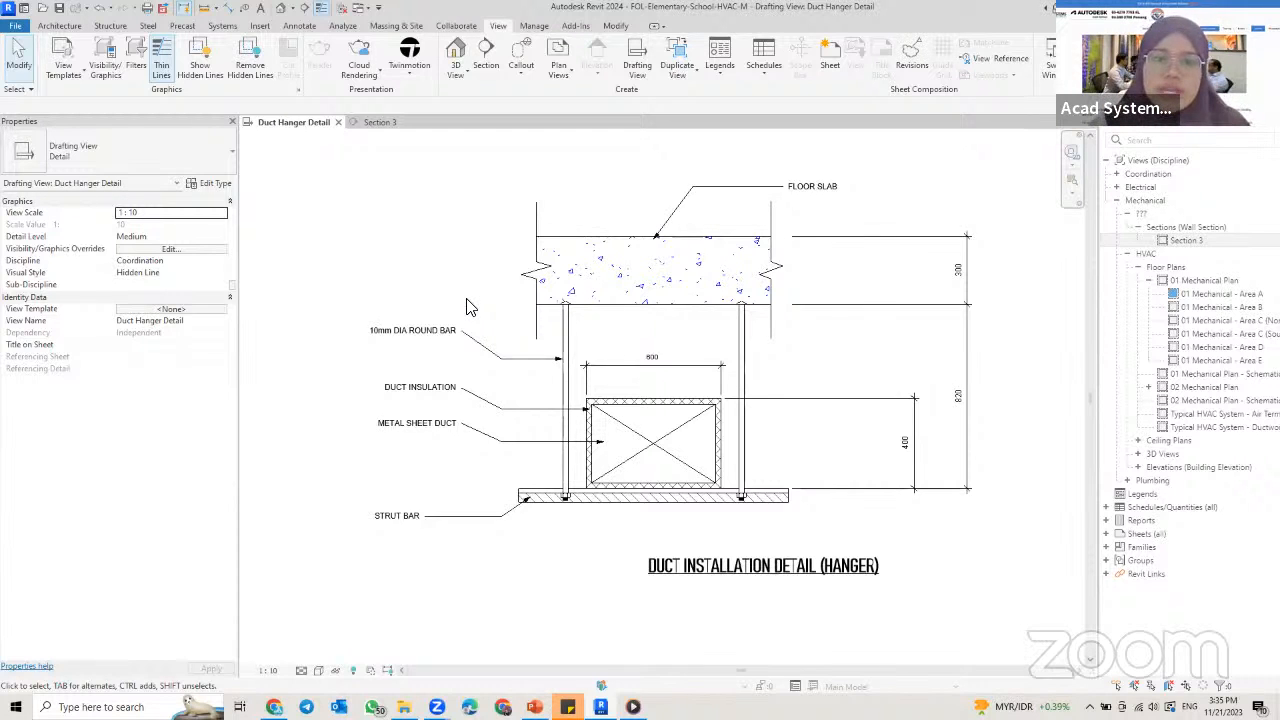
# Step: Create a new drafting view named Autocad at a scale of 1:10
pyautogui.click(630, 68)
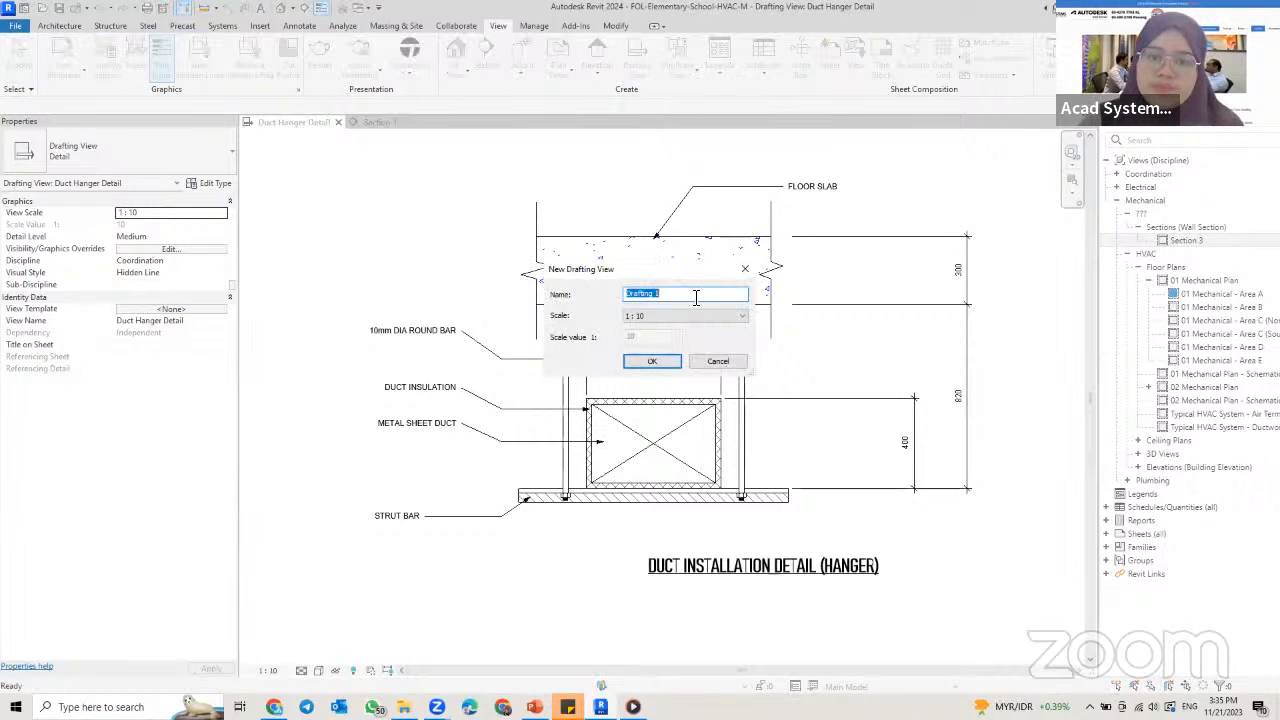
pyautogui.write('autocad')
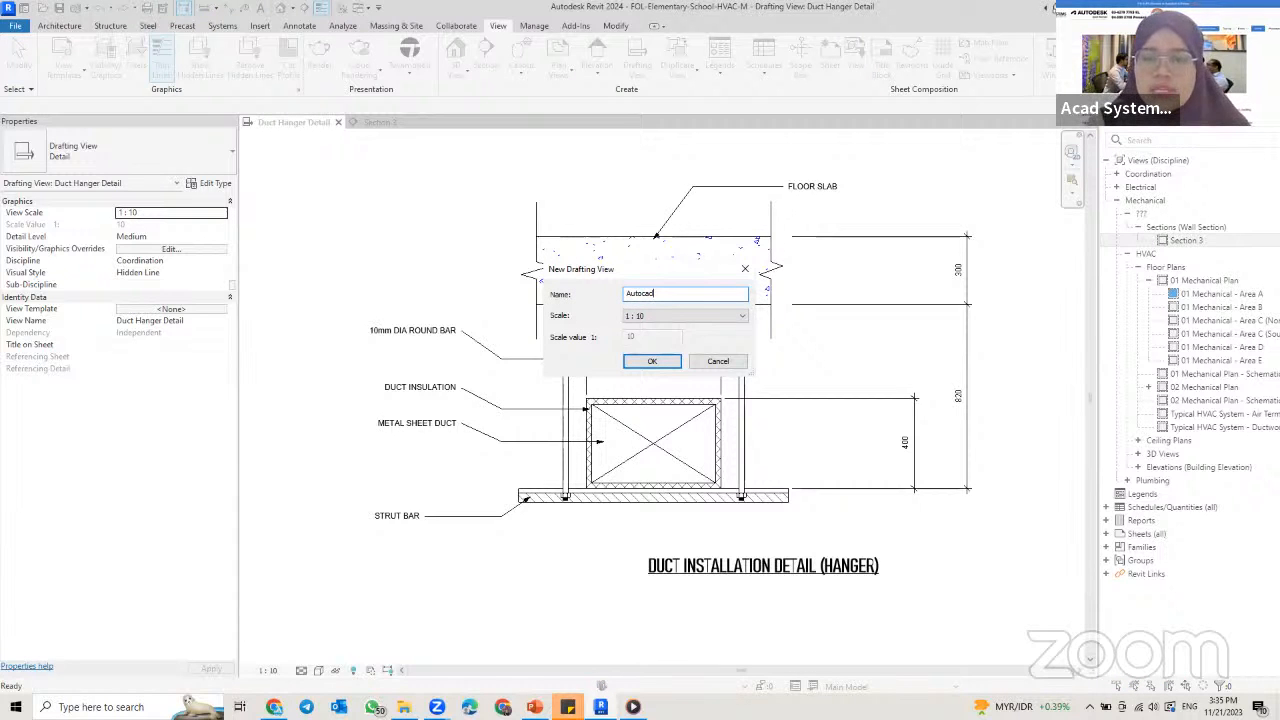
pyautogui.press('Return')
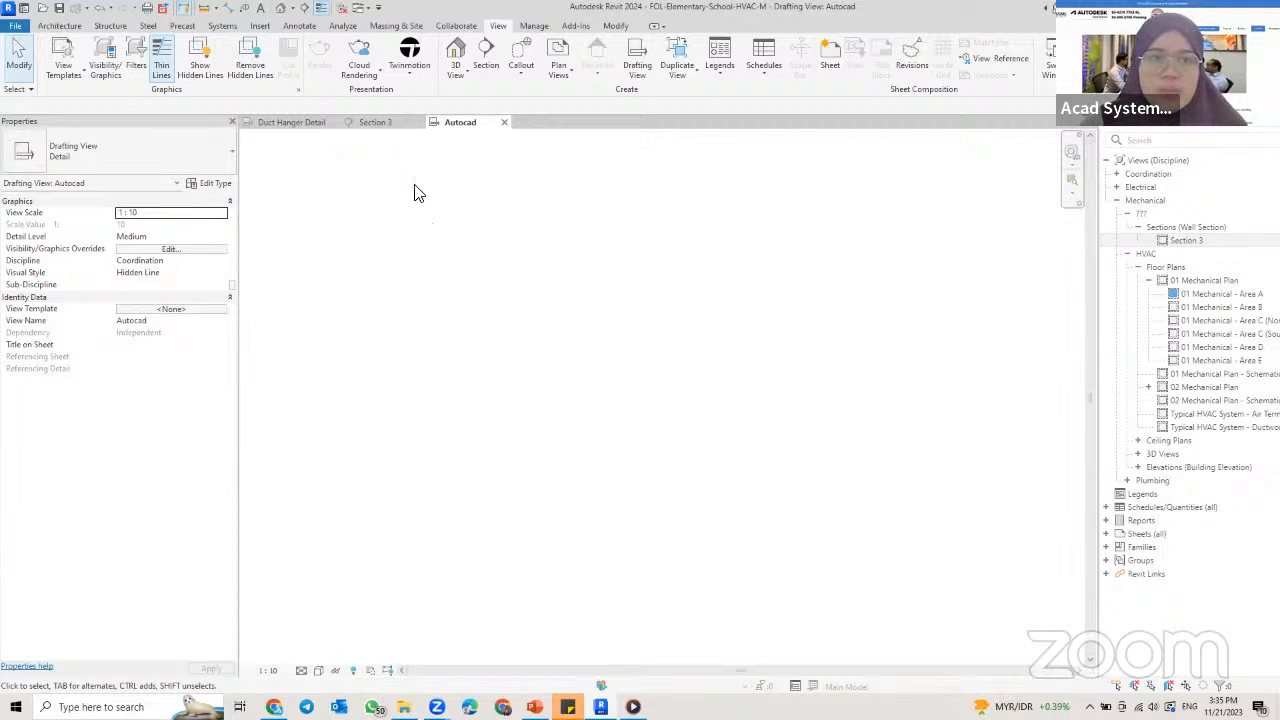
# Step: Import the CAD file det_101.dwg into the drafting view with Auto-Detect import units and Auto - Origin to Internal Origin positioning
pyautogui.click(260, 26)
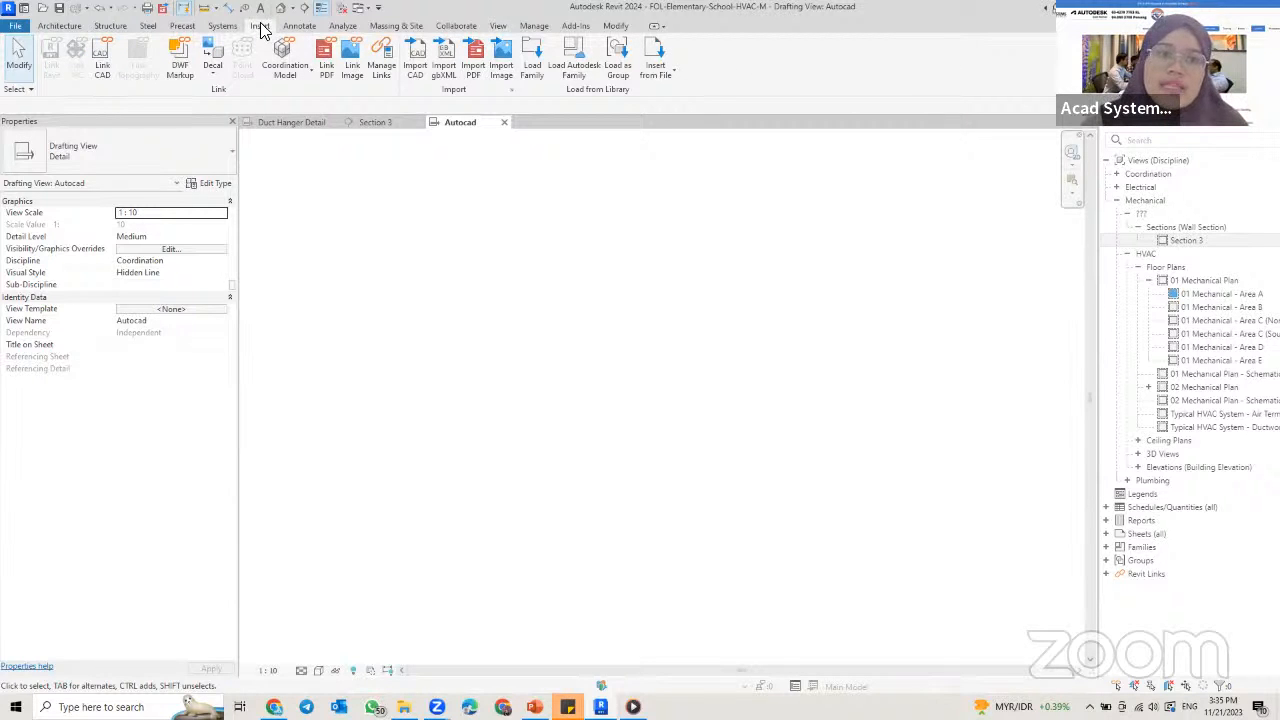
pyautogui.click(417, 67)
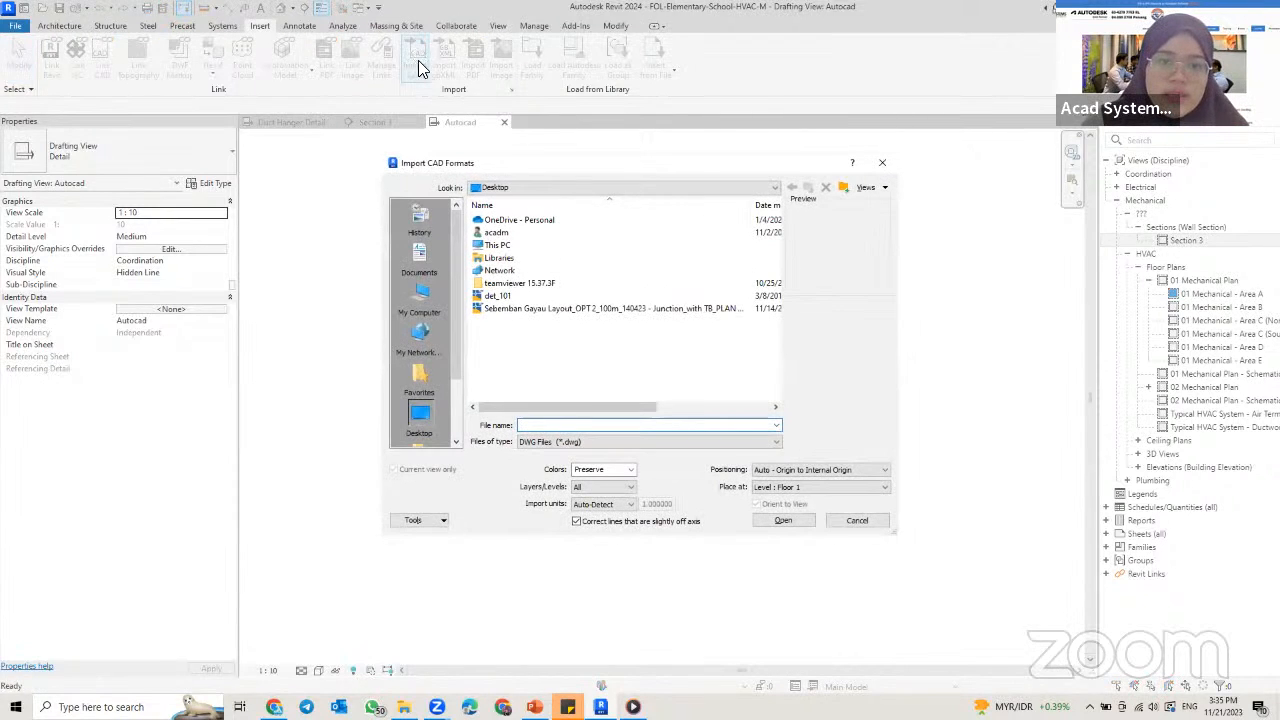
pyautogui.click(1243, 553)
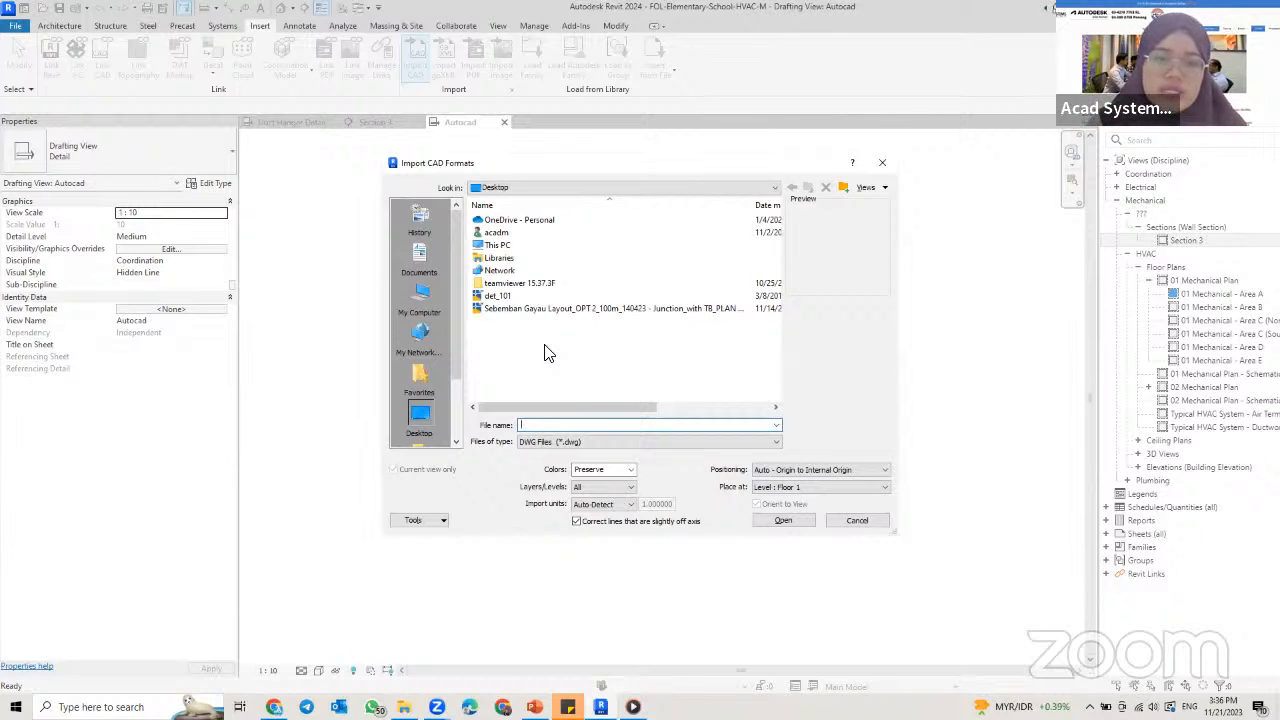
pyautogui.click(497, 296)
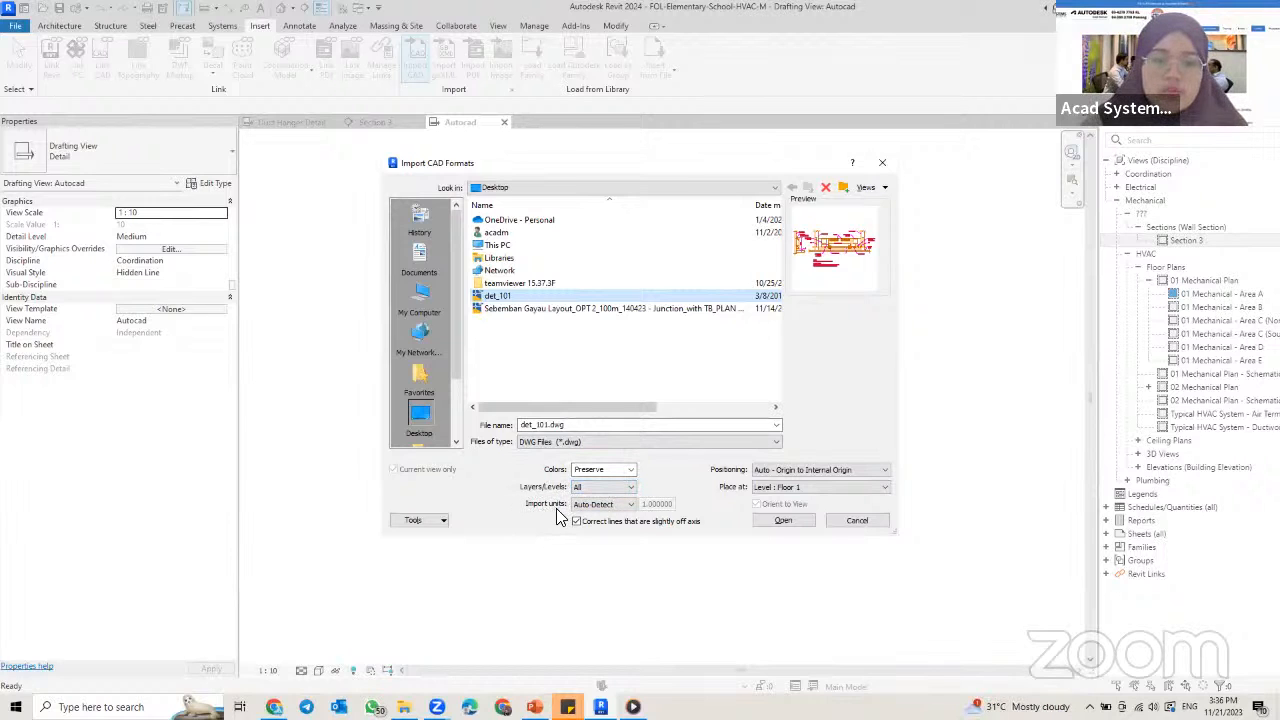
pyautogui.click(618, 506)
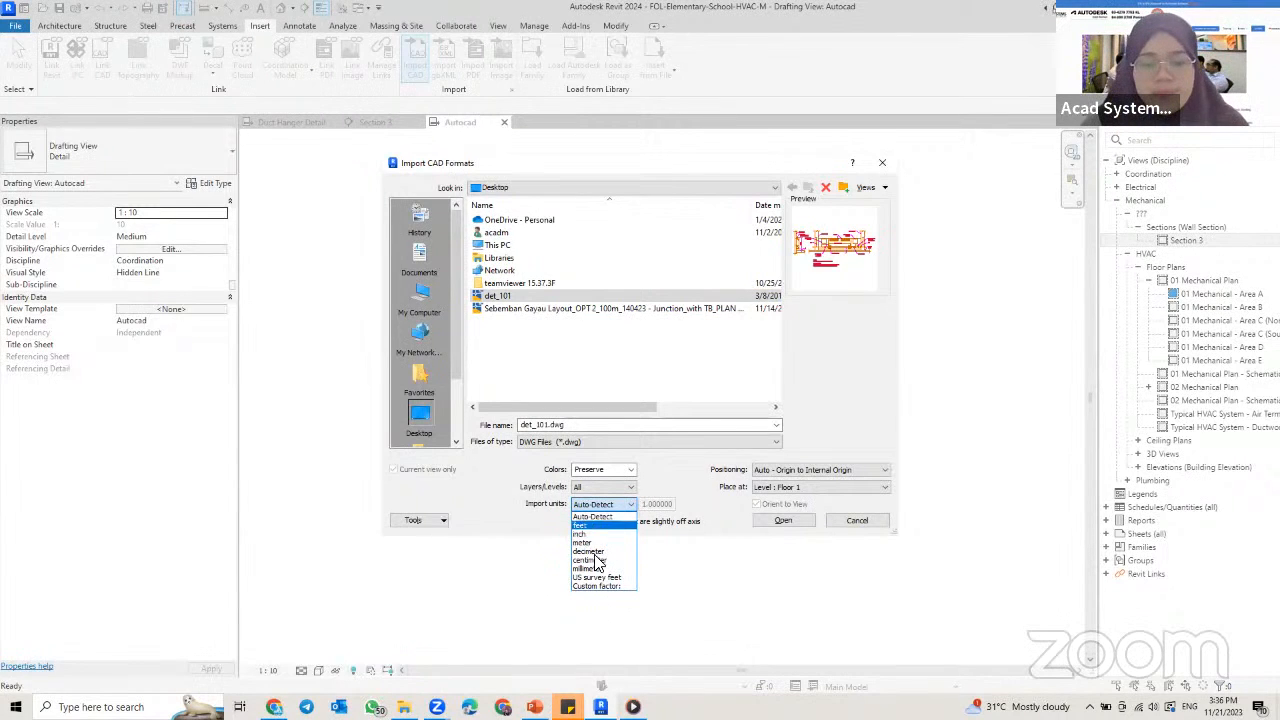
pyautogui.click(601, 516)
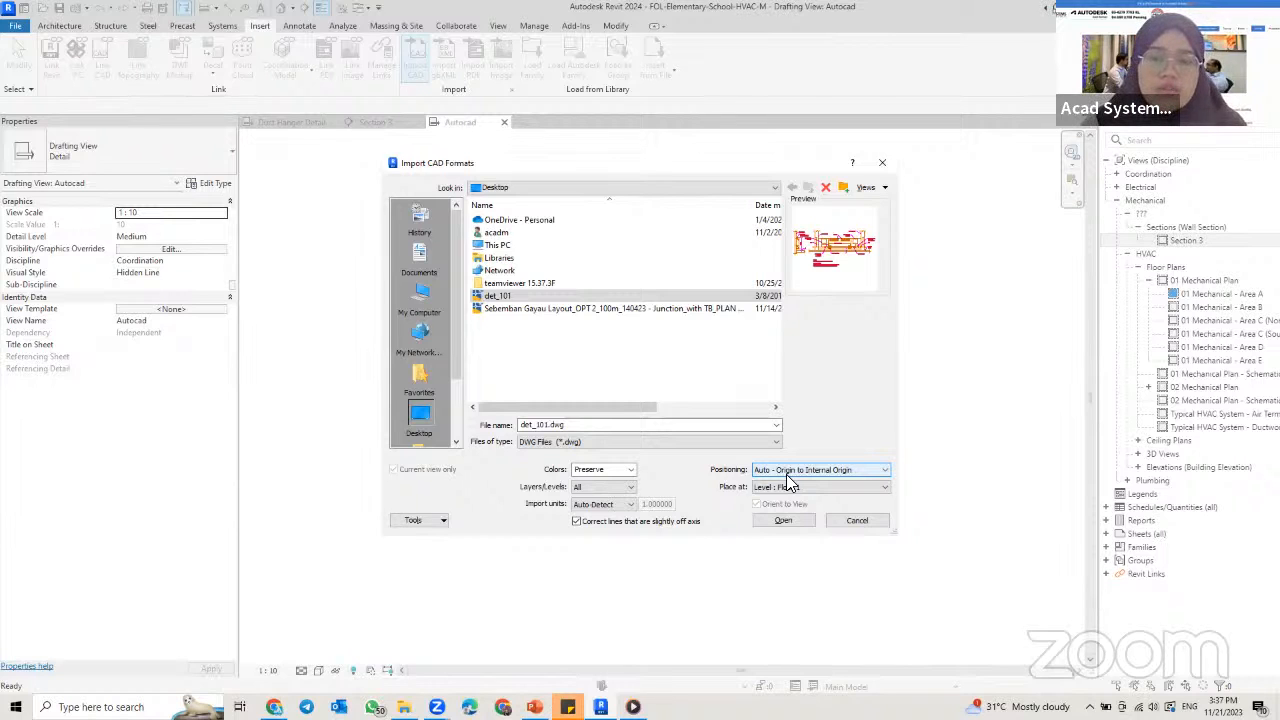
pyautogui.click(788, 472)
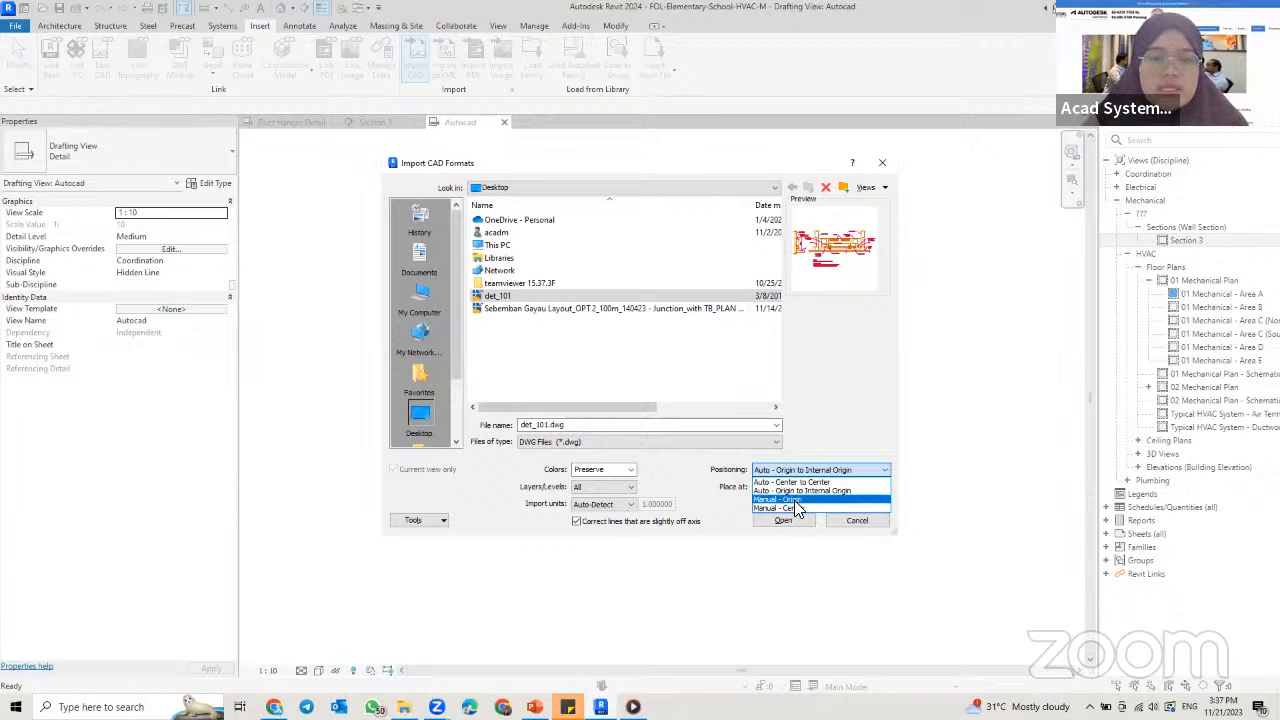
pyautogui.click(800, 490)
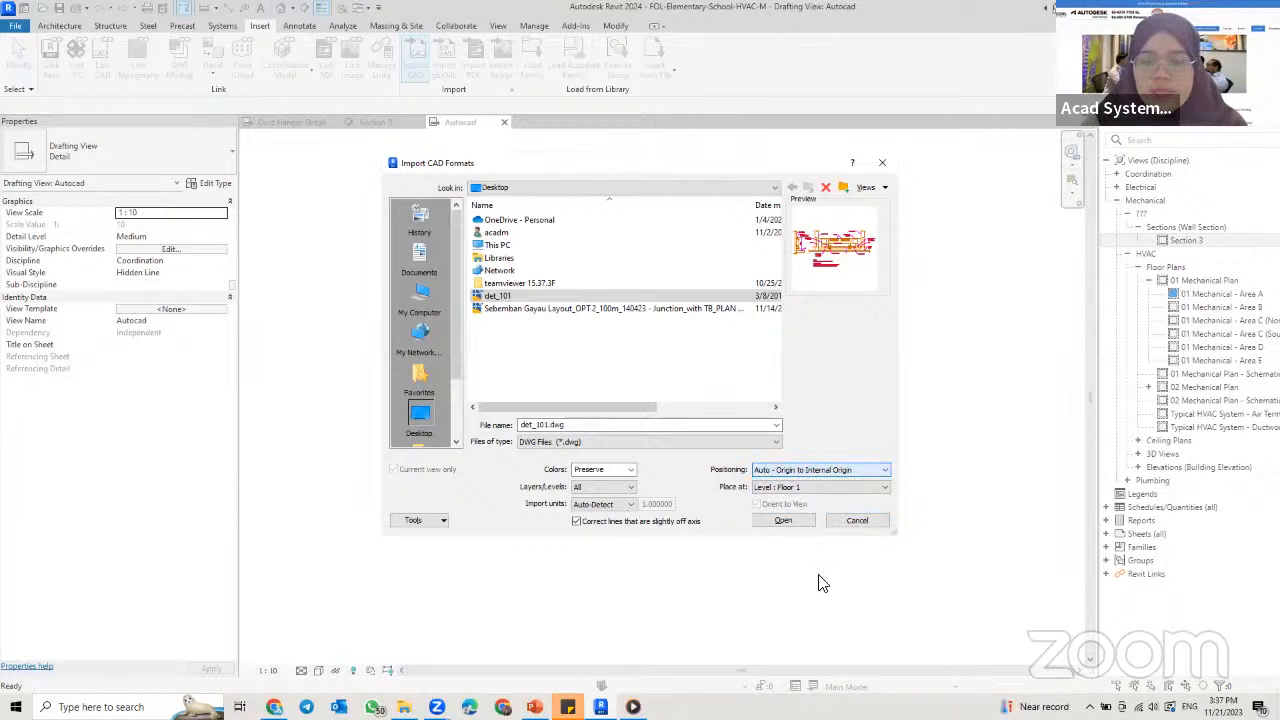
pyautogui.click(784, 522)
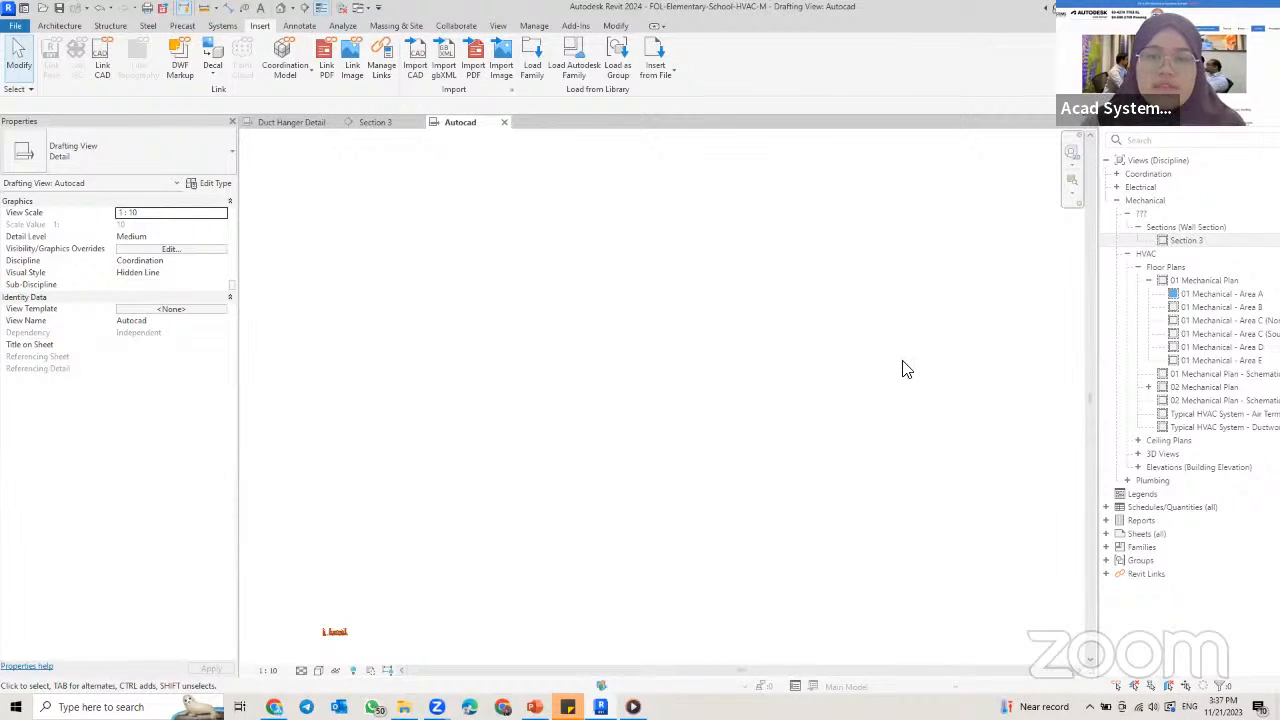
pyautogui.middleClick(648, 393)
pyautogui.middleClick(648, 393)
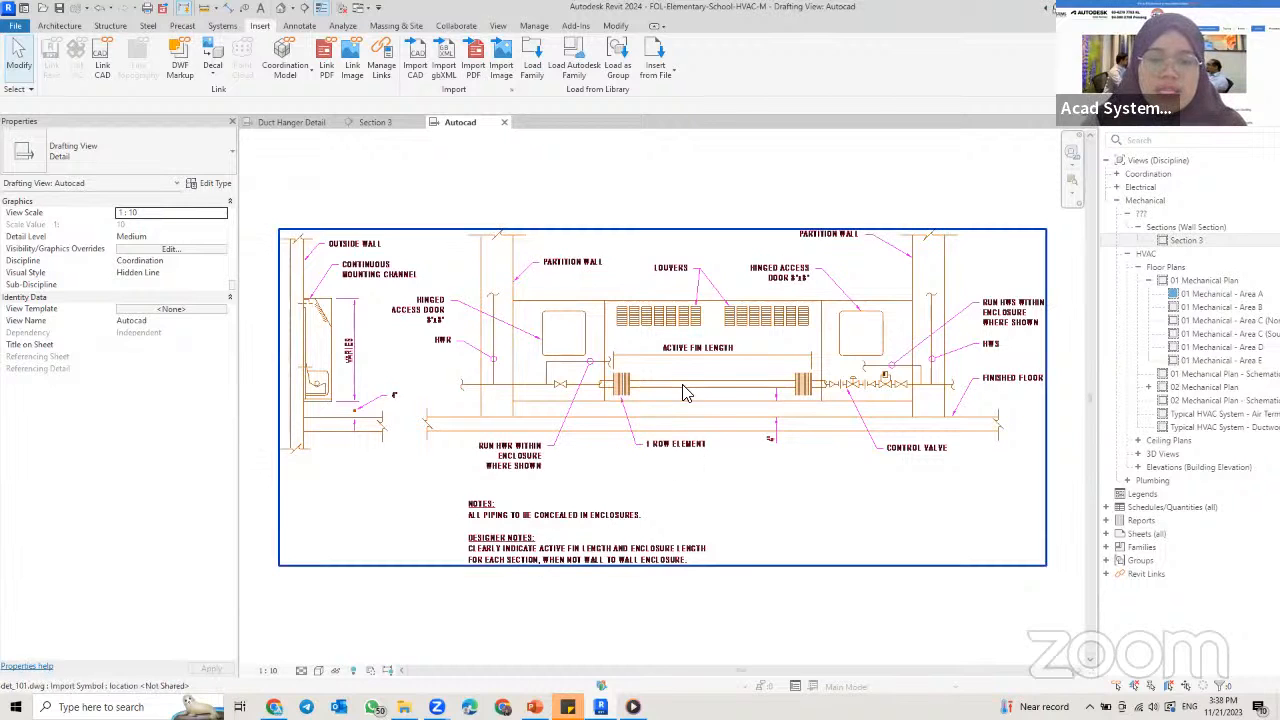
# Step: Explode the imported det_101.dwg symbol and select individual detail lines around the partition wall to check them
pyautogui.click(560, 566)
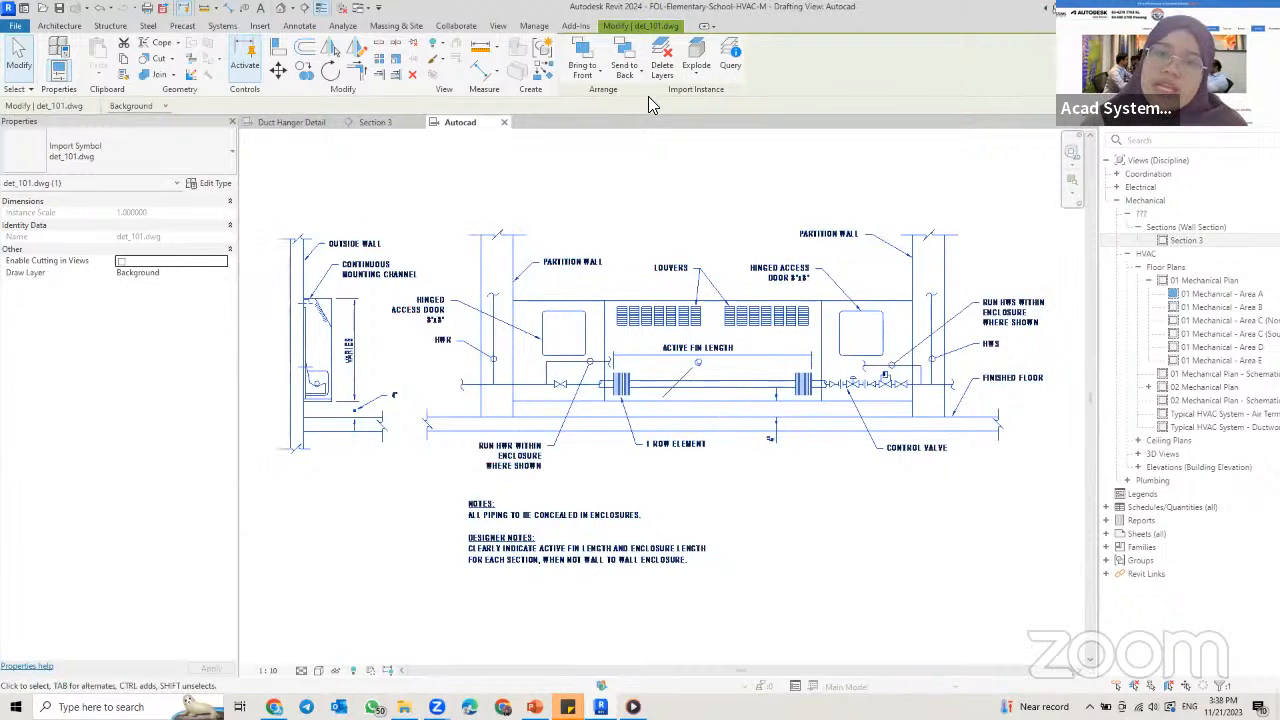
pyautogui.click(697, 58)
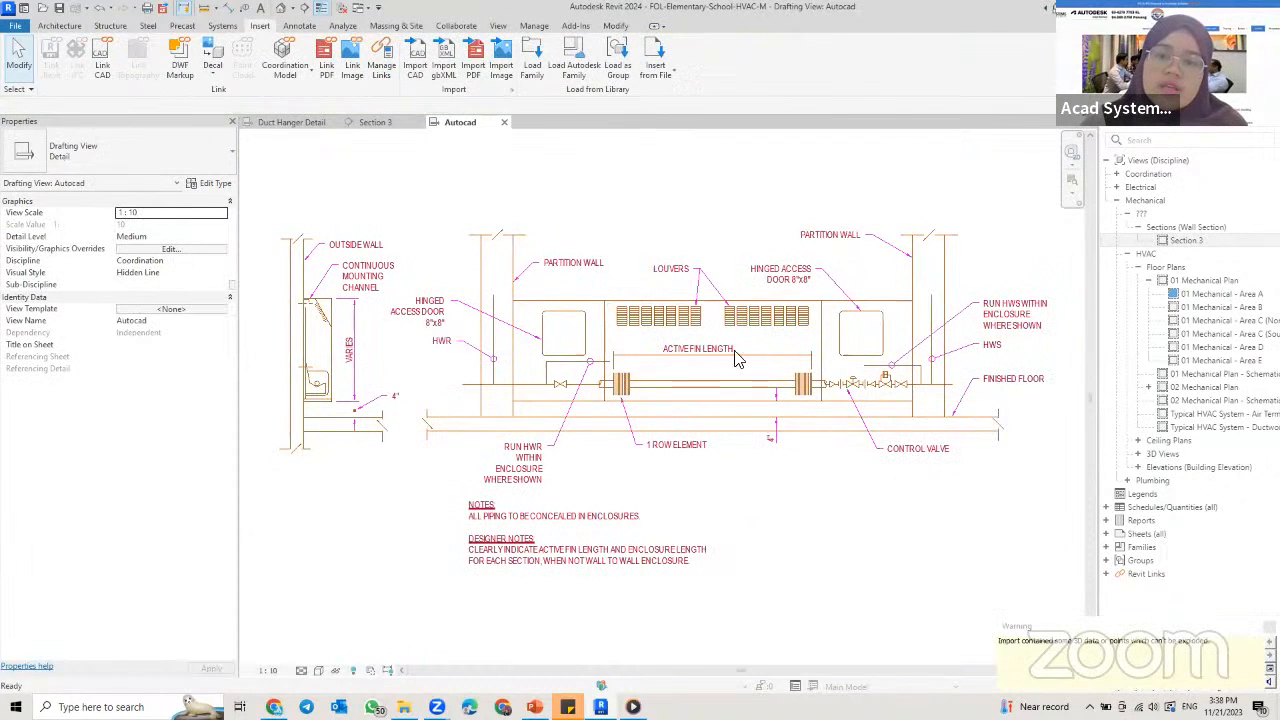
pyautogui.click(690, 435)
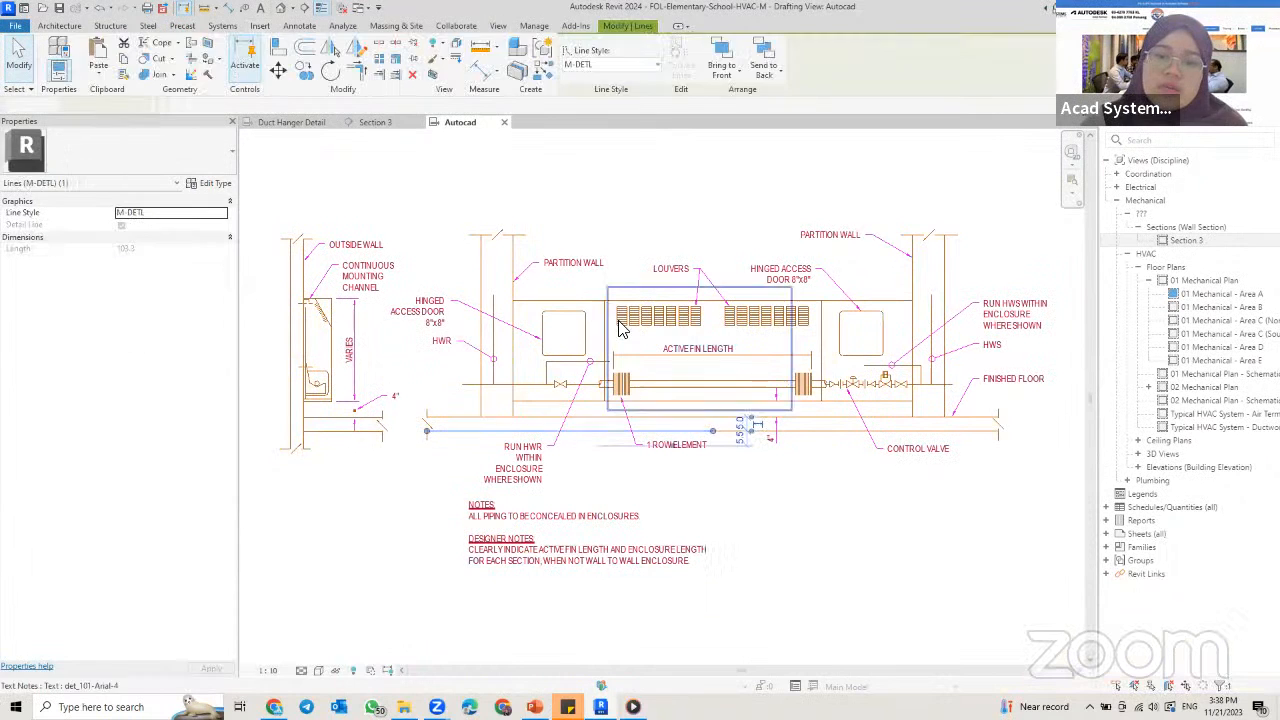
pyautogui.click(483, 272)
pyautogui.click(520, 262)
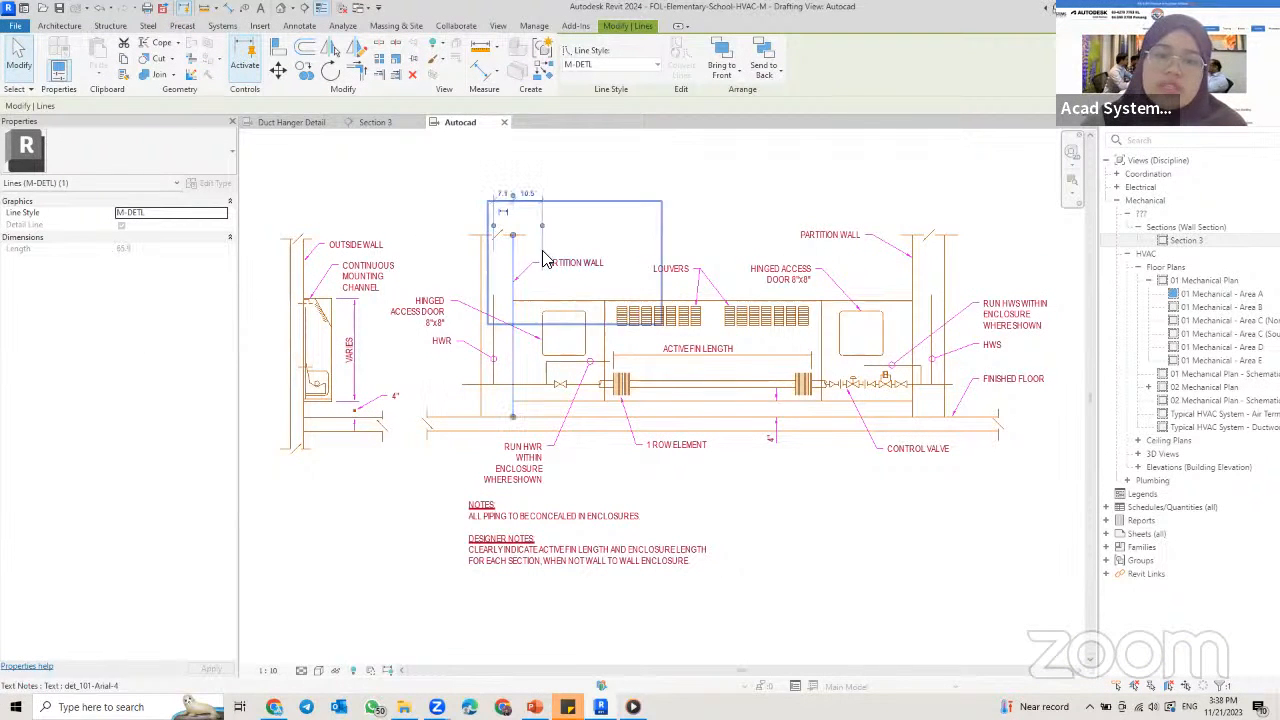
pyautogui.click(484, 299)
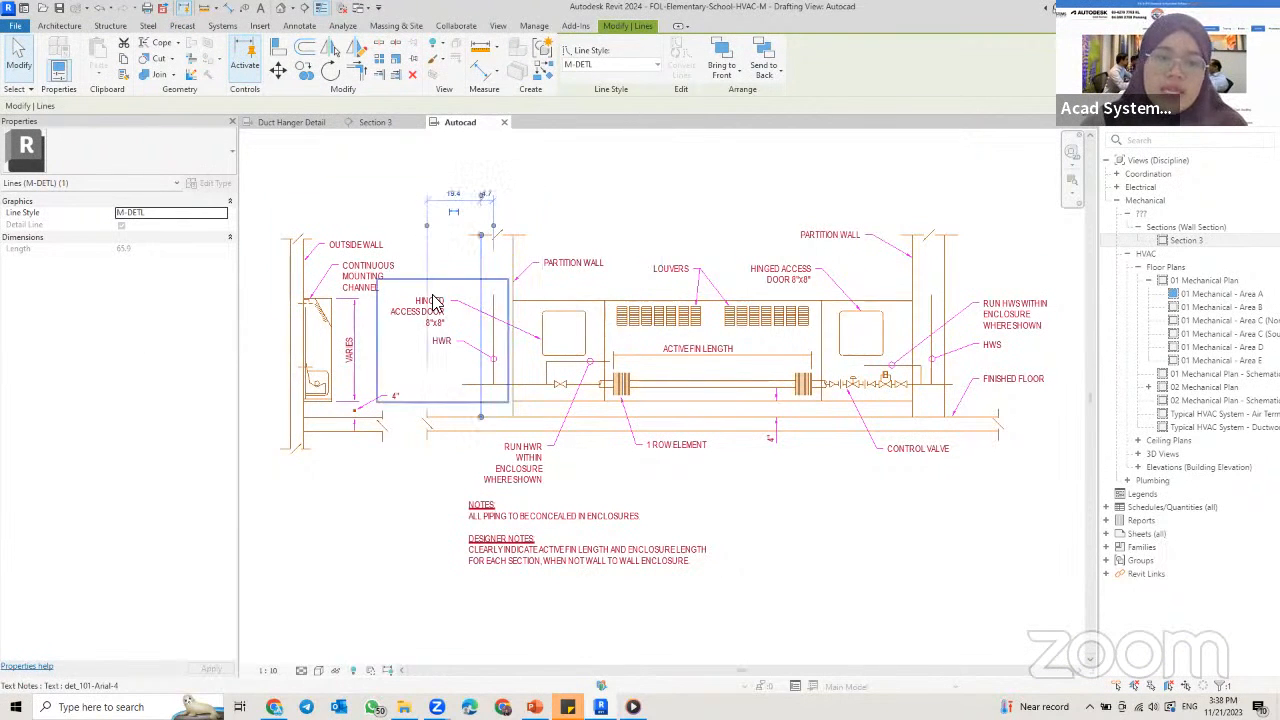
# Step: Check that the exploded text can be edited by opening the HWR text note and selecting the neighbouring notes
pyautogui.scroll(3, 431, 294)
pyautogui.click(425, 328)
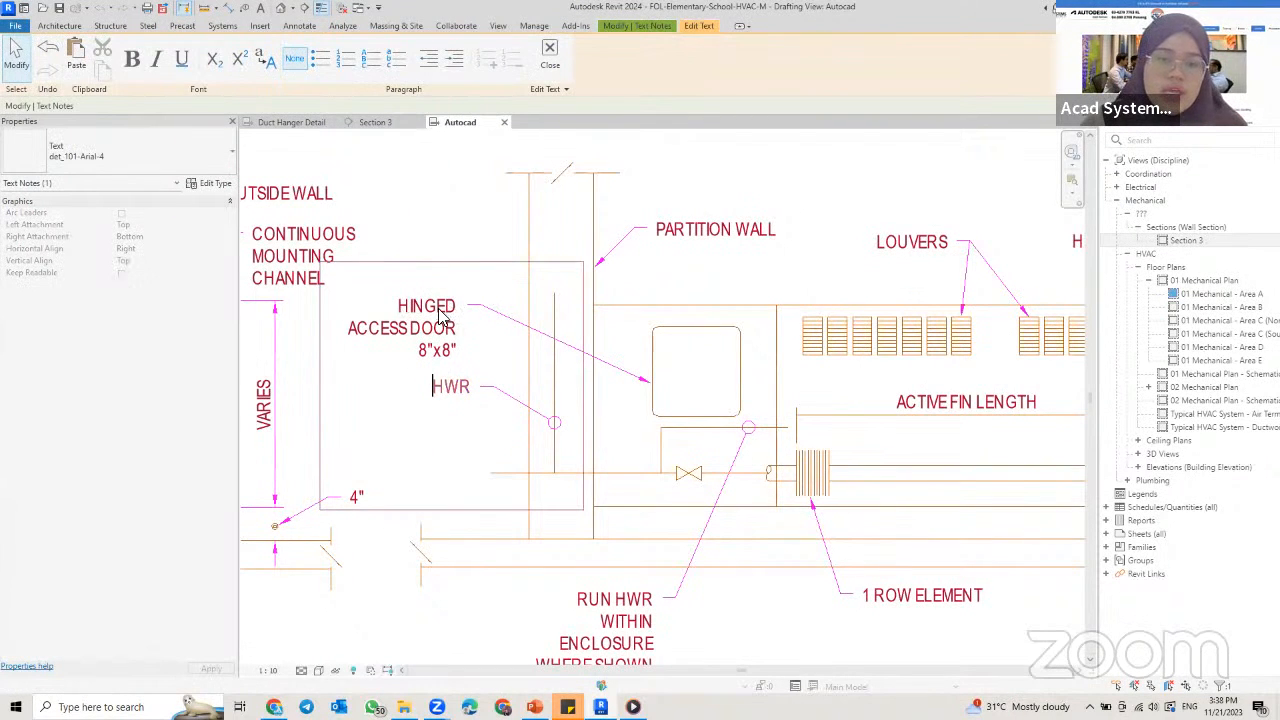
pyautogui.click(695, 224)
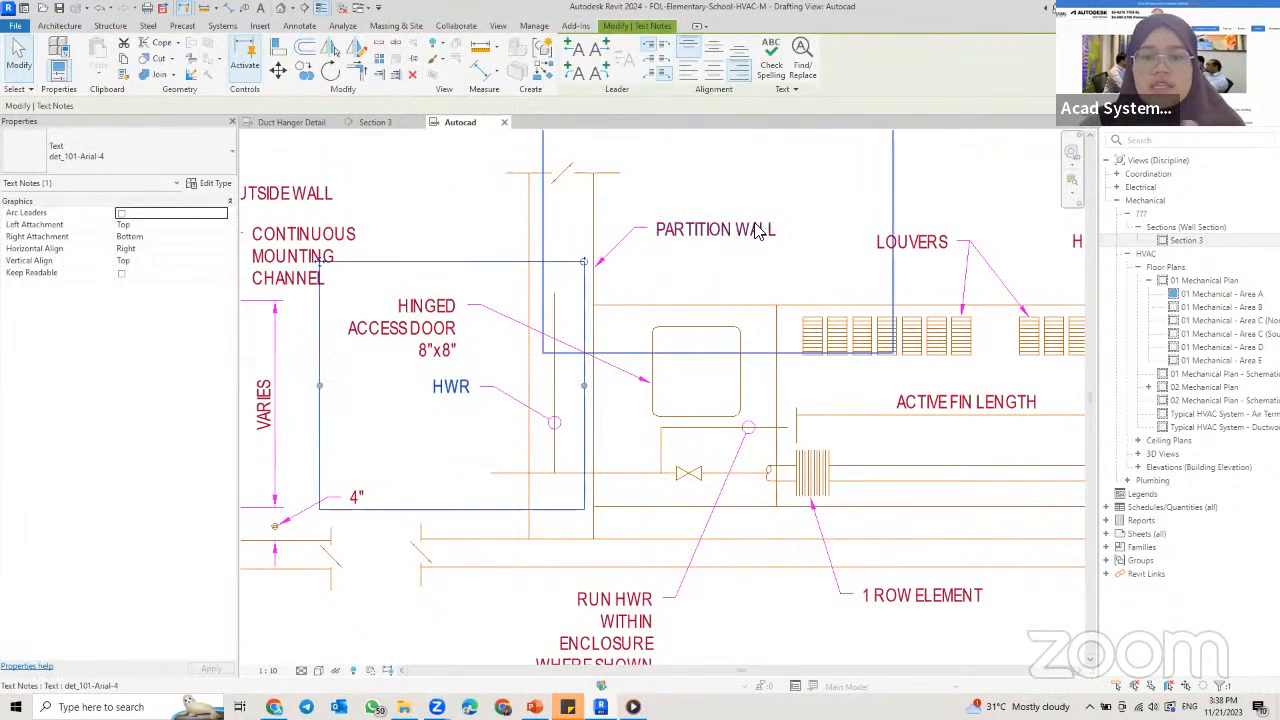
pyautogui.click(408, 327)
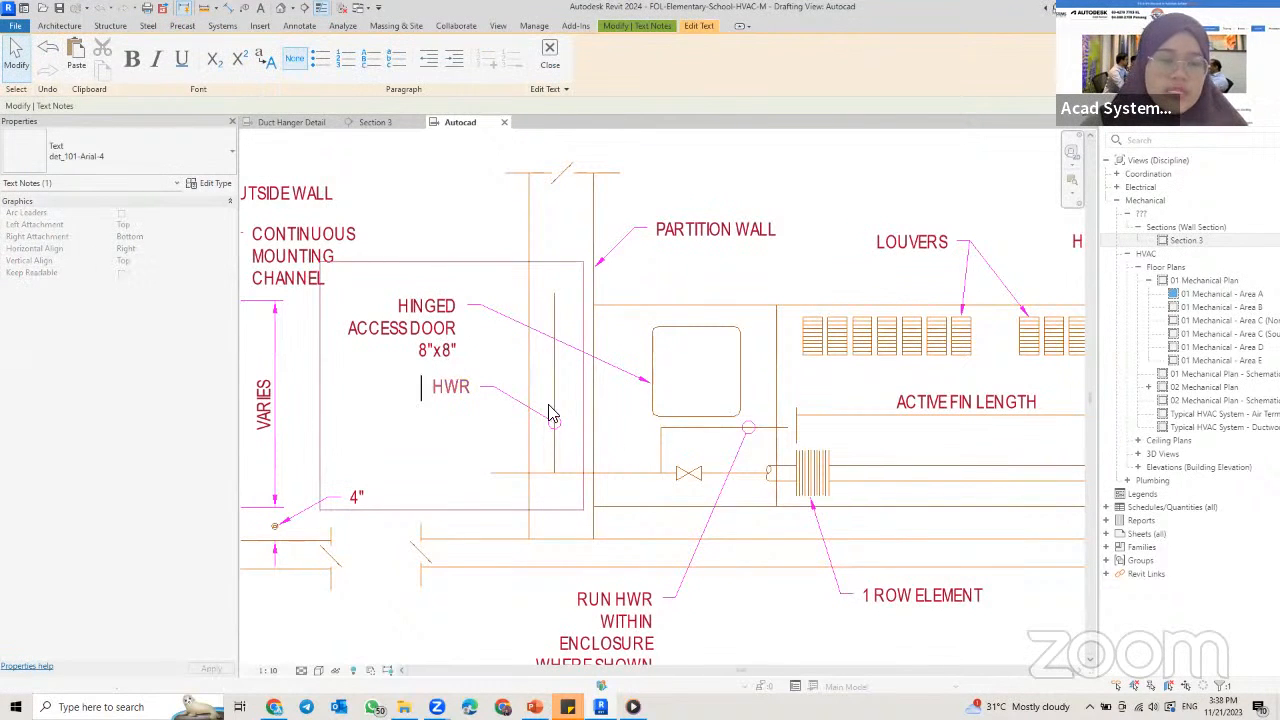
pyautogui.scroll(-2, 651, 449)
# Step: Select and delete a few individual elements of the exploded detail
pyautogui.moveTo(583, 345); pyautogui.dragTo(507, 272, button='middle')
pyautogui.click(835, 498)
pyautogui.moveTo(838, 502); pyautogui.dragTo(727, 445)
pyautogui.press('Delete')
pyautogui.click(711, 421)
pyautogui.click(703, 426)
pyautogui.click(703, 417)
pyautogui.press('Delete')
pyautogui.click(729, 486)
pyautogui.press('Delete')
pyautogui.scroll(-3, 659, 443)
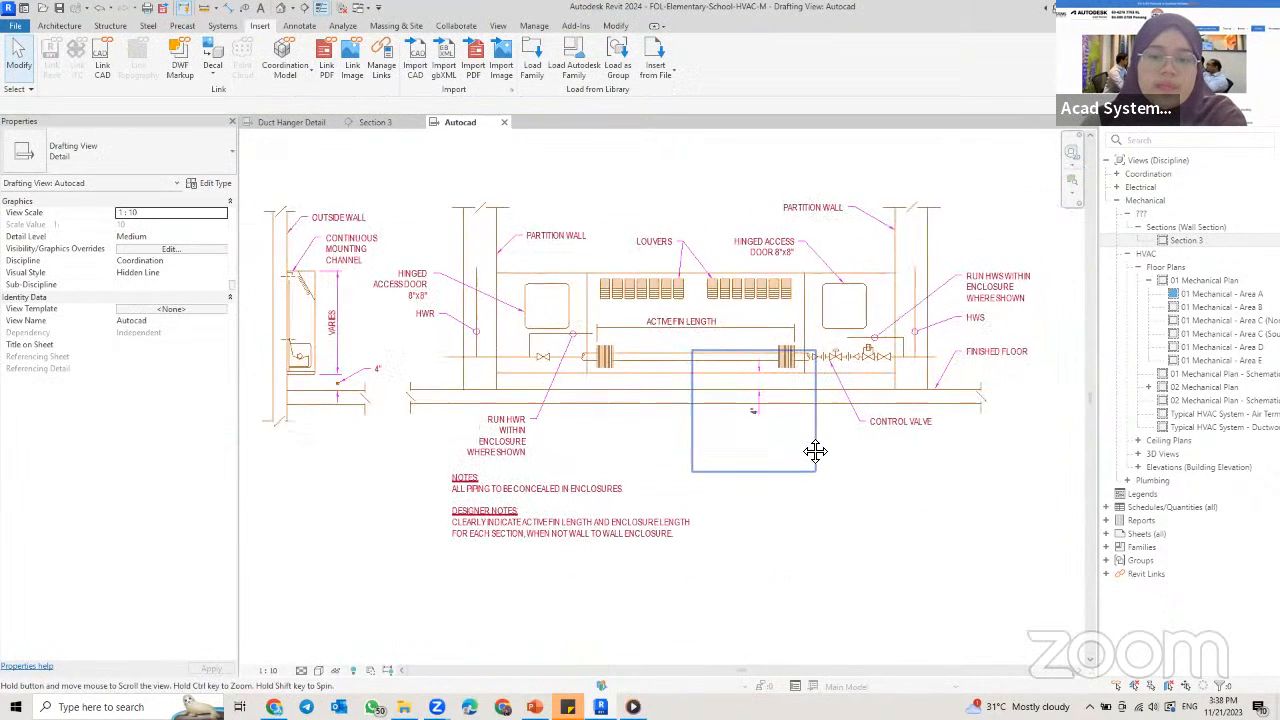
pyautogui.moveTo(815, 459); pyautogui.dragTo(786, 456, button='middle')
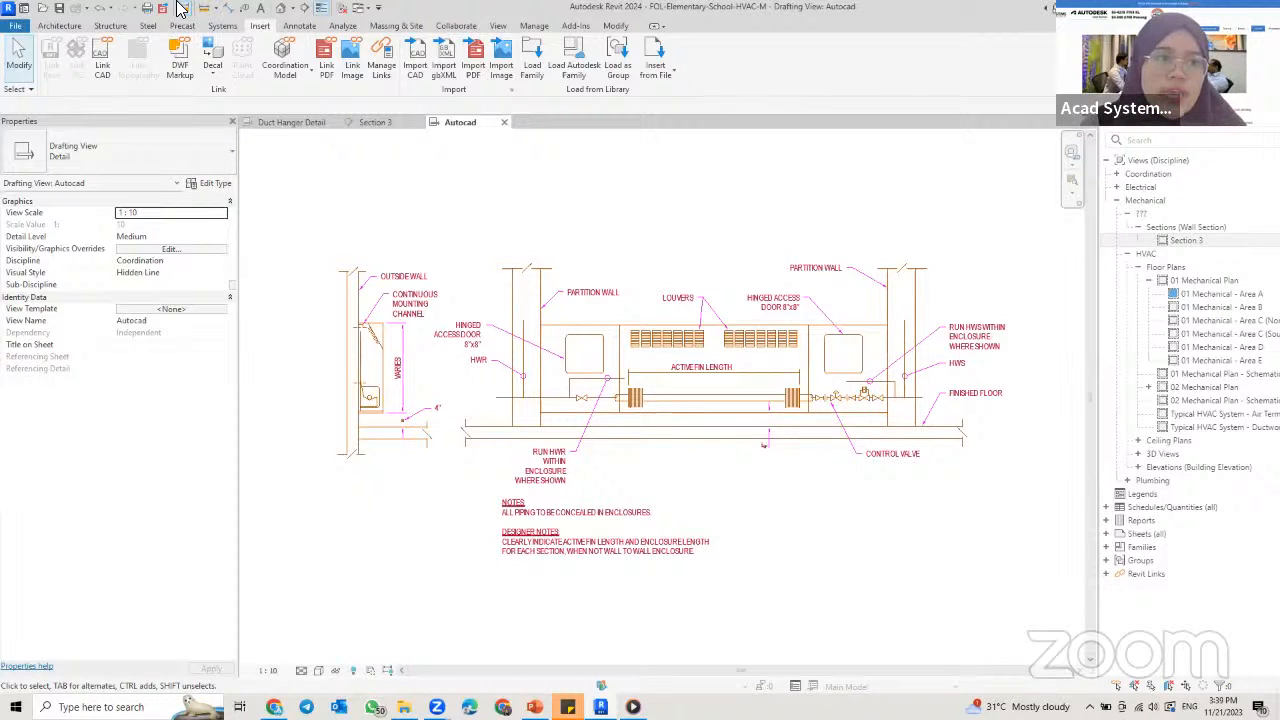
# Step: Start a DWG export of the Autocad drafting view with the export scope set to current view/sheet only
pyautogui.click(15, 26)
pyautogui.moveTo(85, 218)
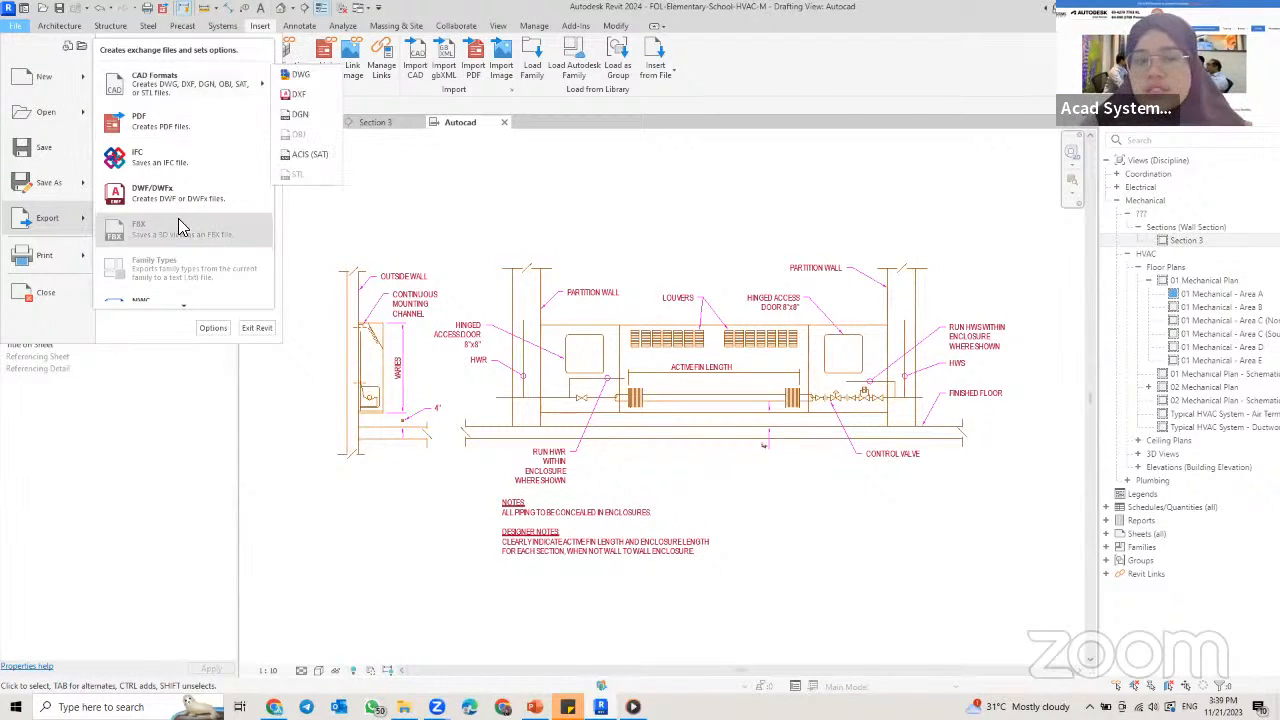
pyautogui.moveTo(185, 304)
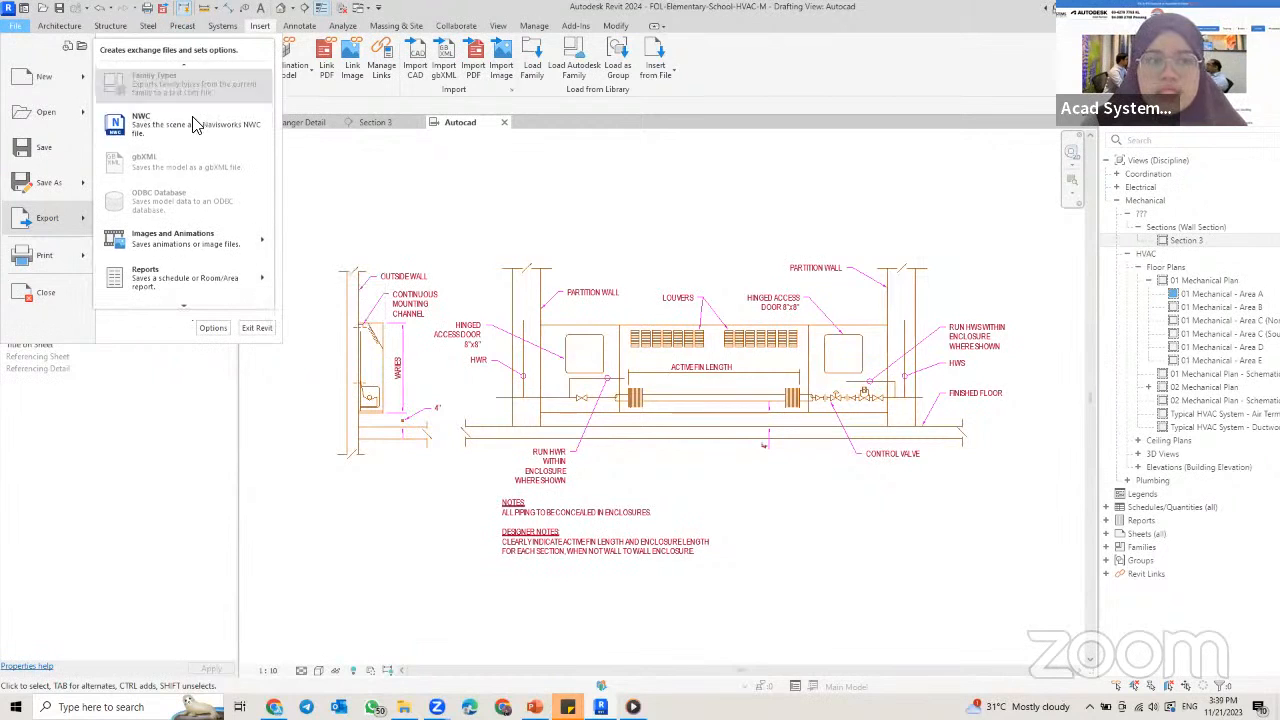
pyautogui.moveTo(196, 67)
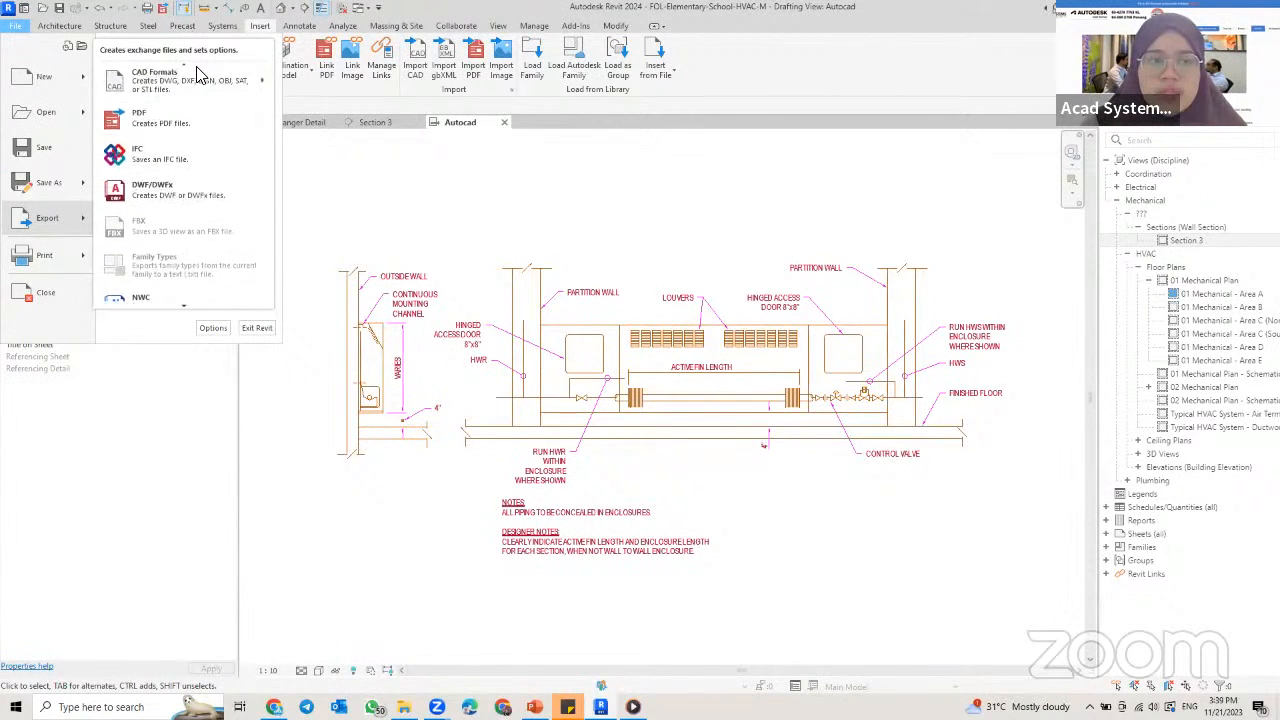
pyautogui.moveTo(238, 86)
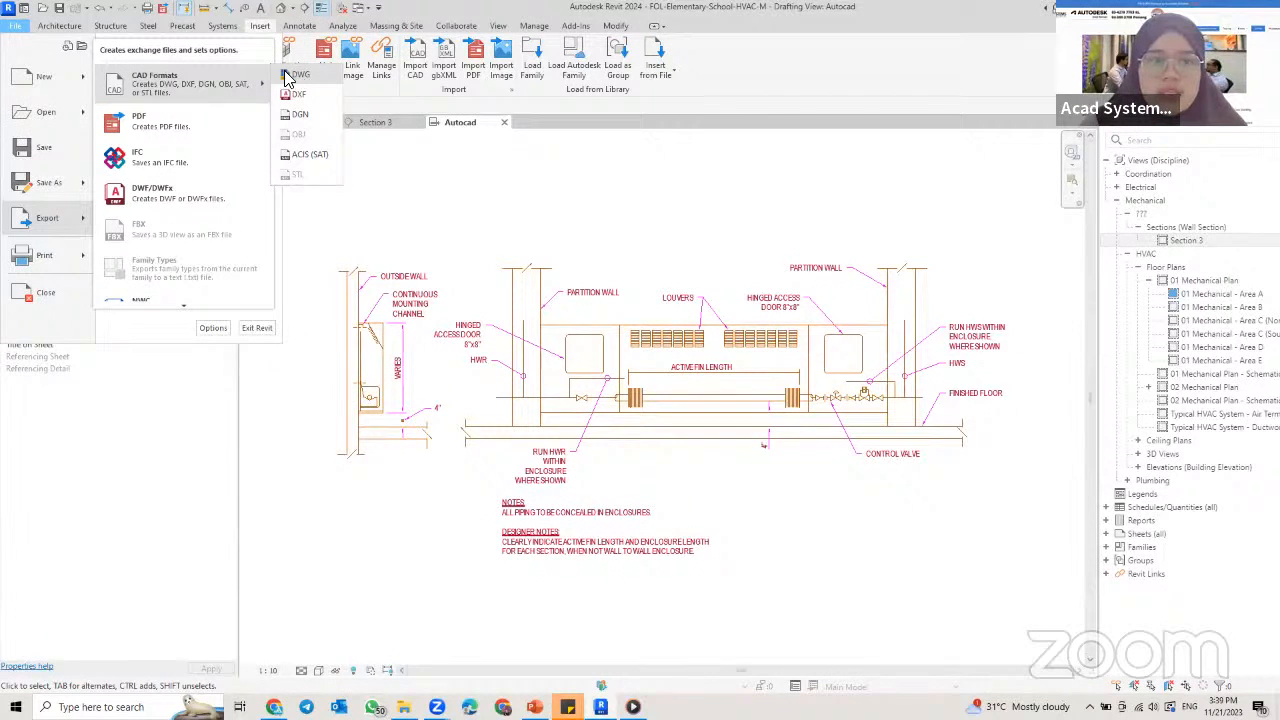
pyautogui.click(289, 79)
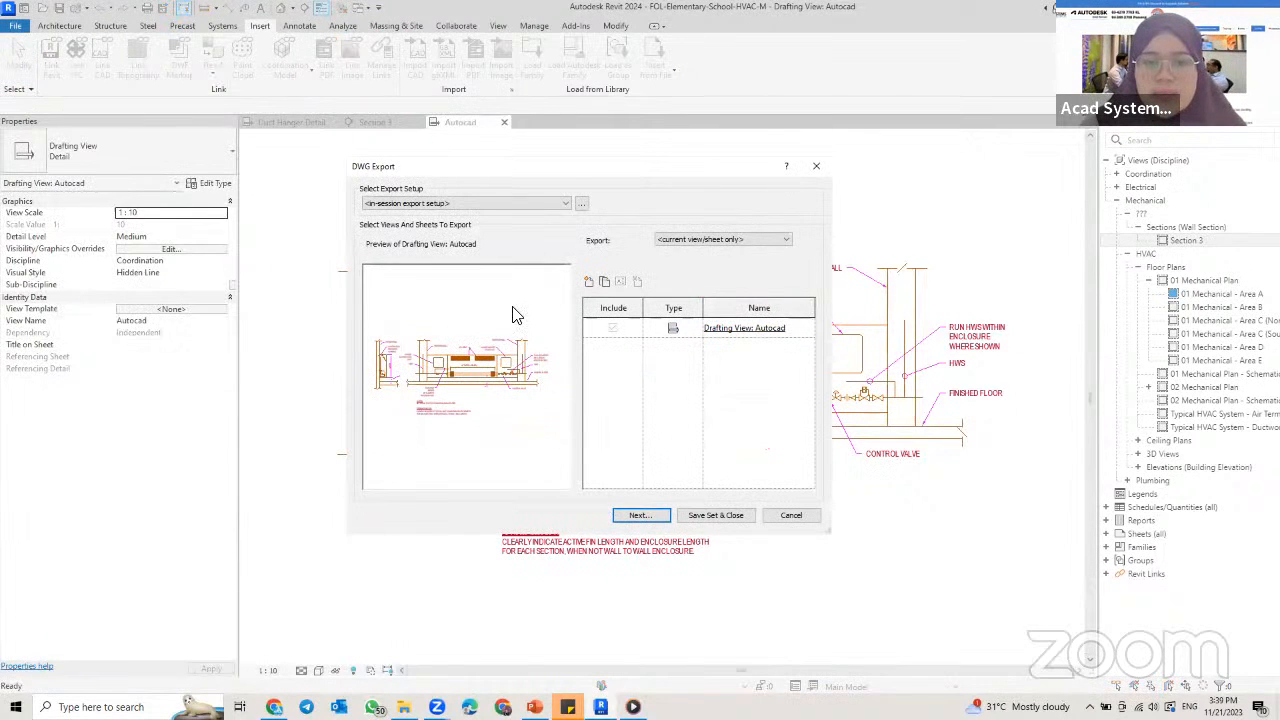
pyautogui.click(718, 240)
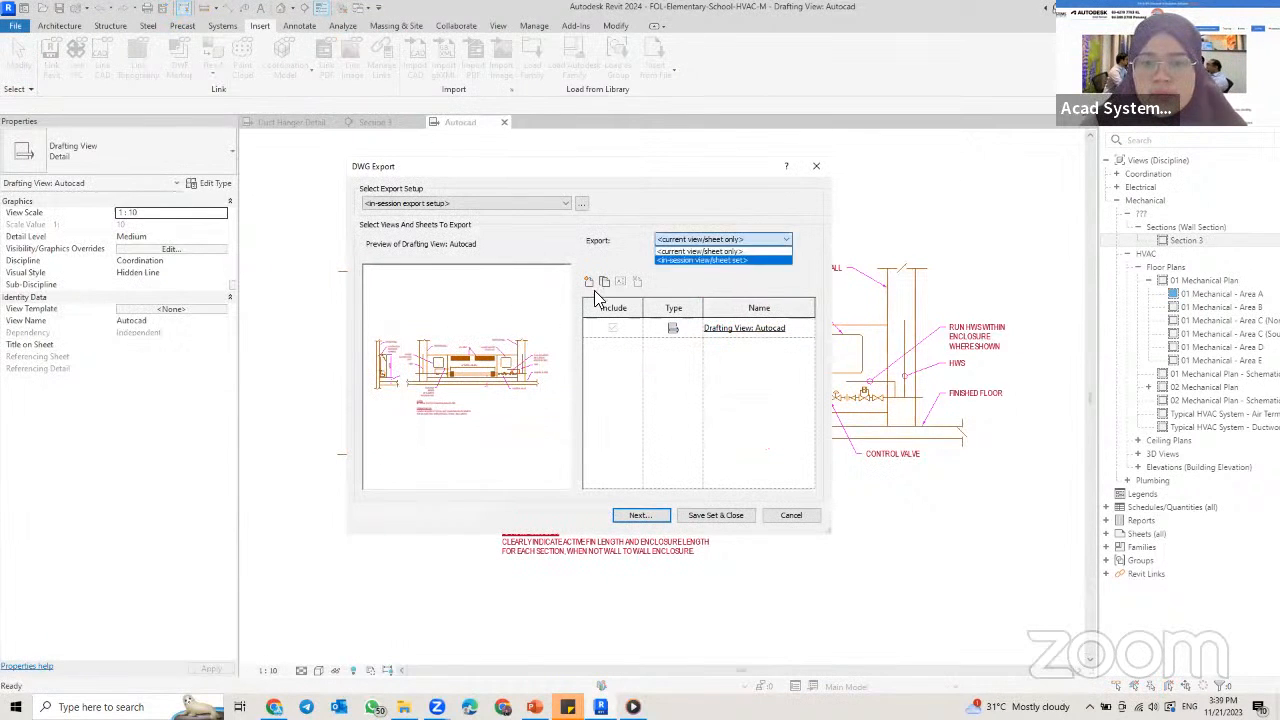
pyautogui.click(690, 251)
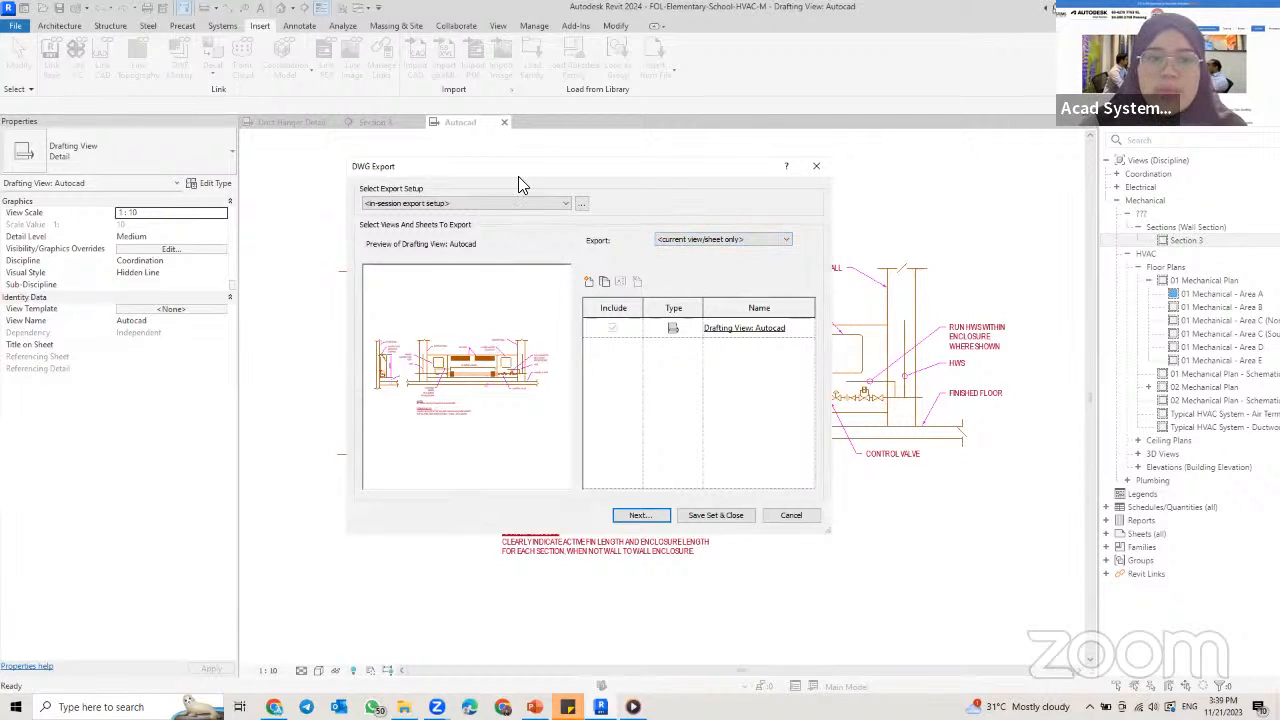
# Step: Switch the export to the in-session view/sheet set from all views and sheets in the model, including the duct hanger drafting view and excluding Autocad
pyautogui.click(700, 240)
pyautogui.click(700, 260)
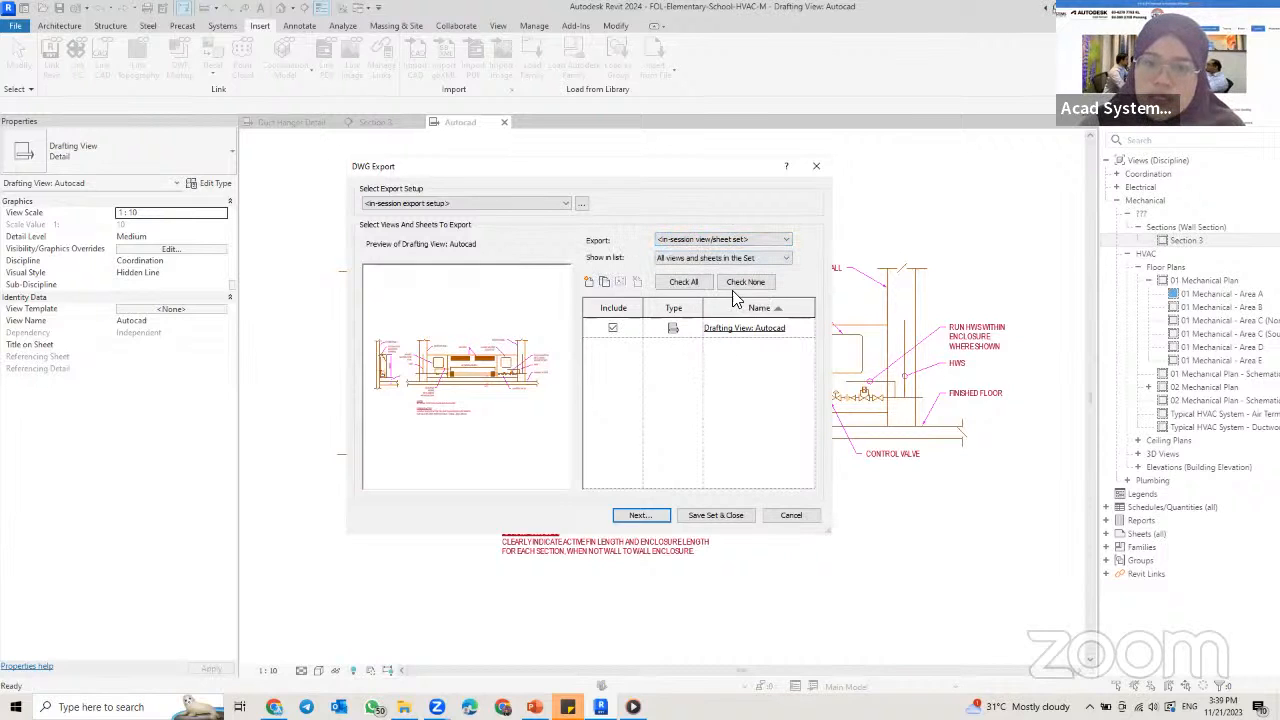
pyautogui.click(740, 258)
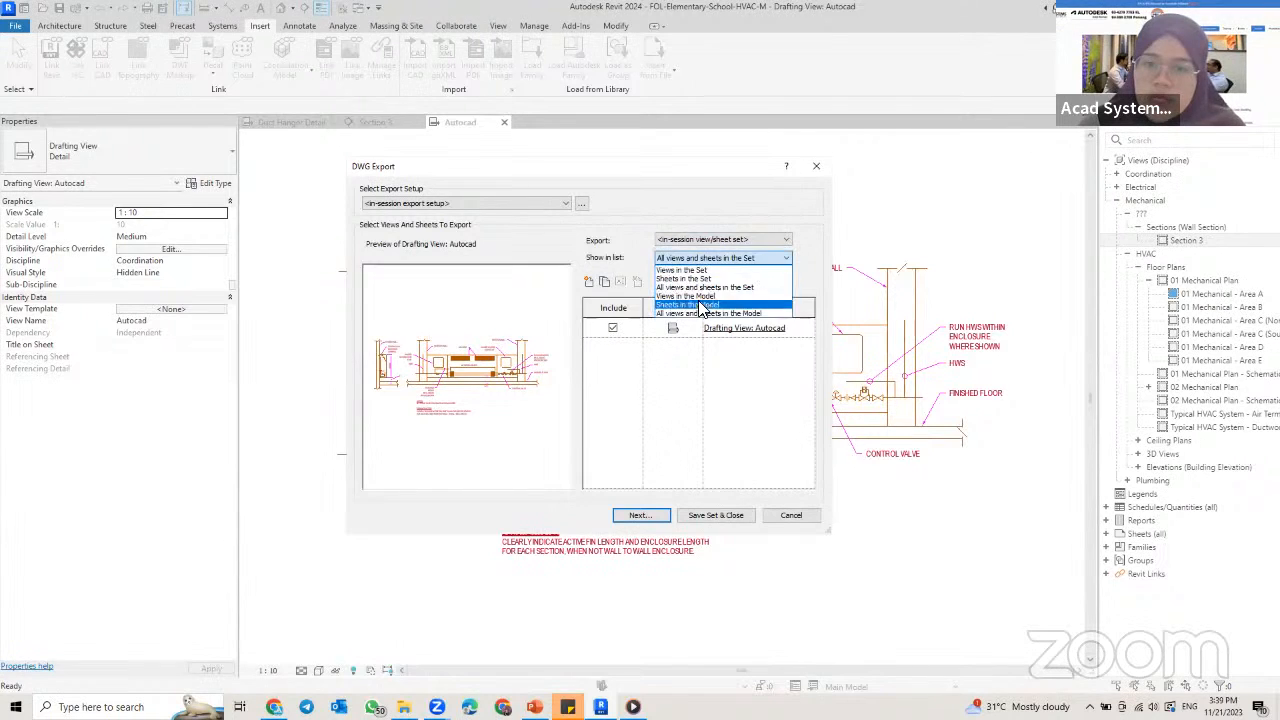
pyautogui.click(712, 310)
pyautogui.scroll(-2, 670, 409)
pyautogui.scroll(2, 670, 409)
pyautogui.click(609, 388)
pyautogui.click(610, 368)
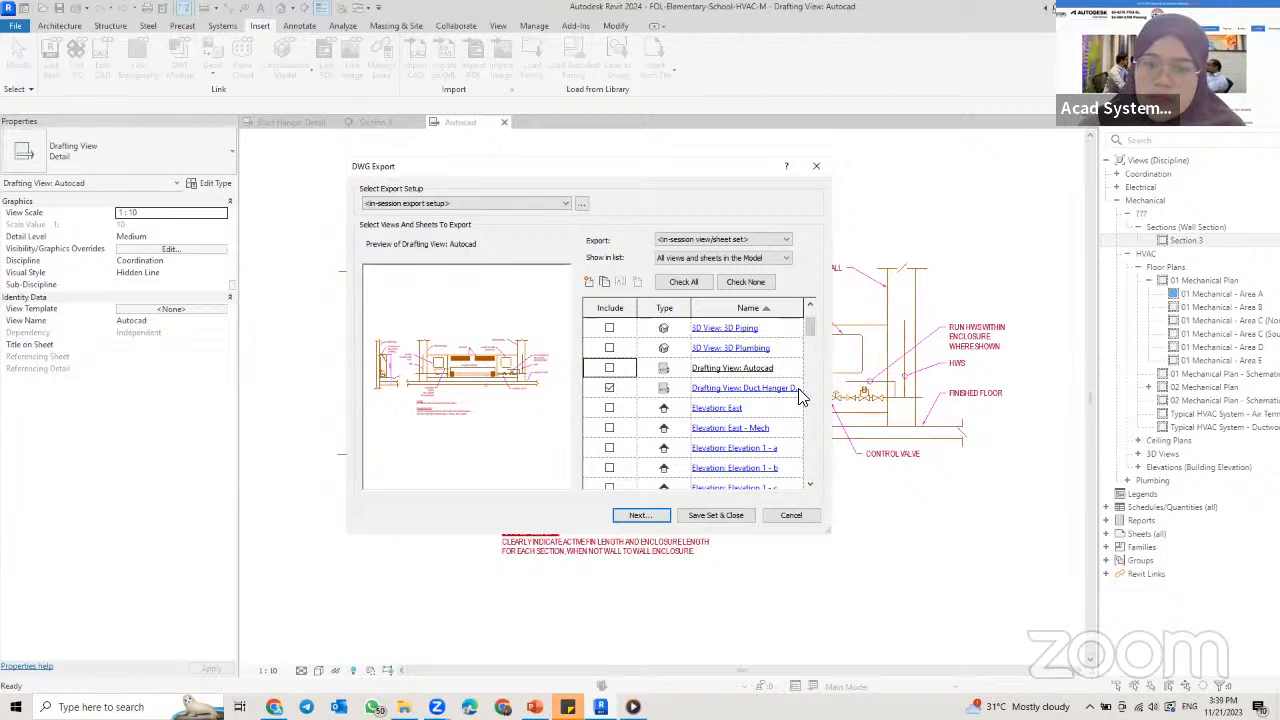
pyautogui.click(652, 516)
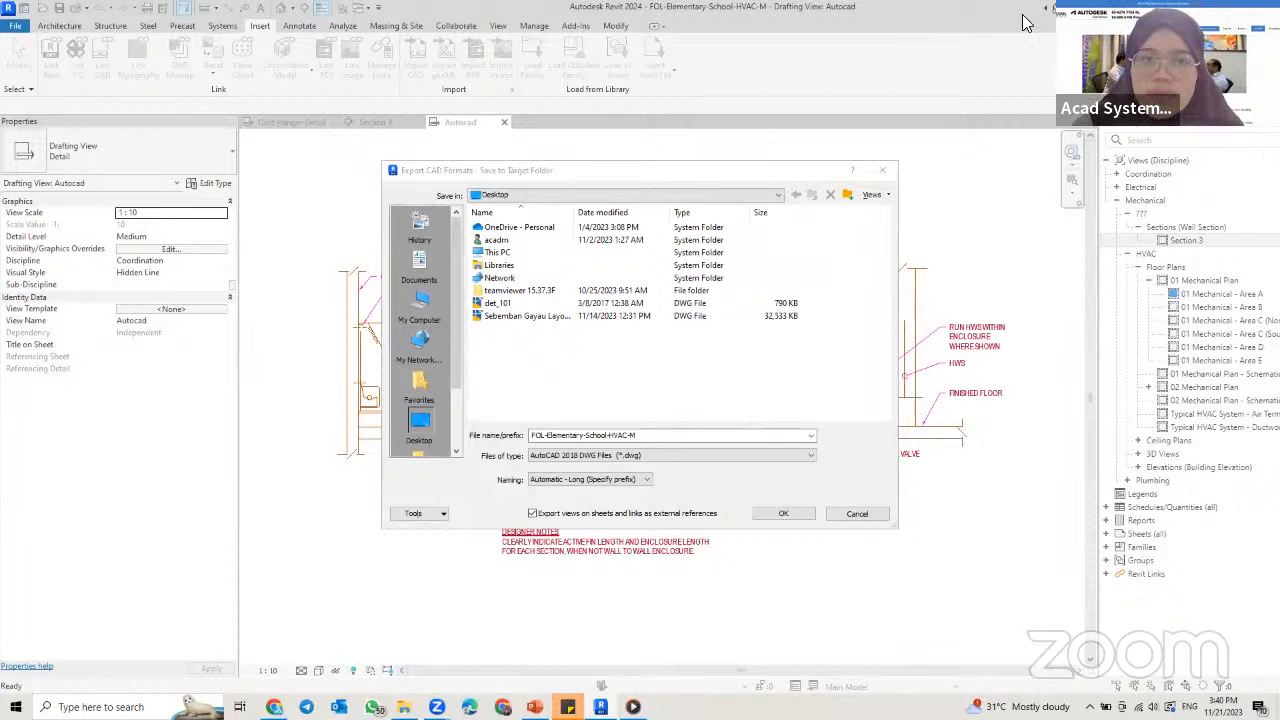
# Step: Switch to Chrome and open the acadsystems.com website in a new browser tab
pyautogui.moveTo(266, 704)
pyautogui.click(282, 666)
pyautogui.hotkey('ctrl', 'shift', 'Tab')
pyautogui.hotkey('ctrl', 'shift', 'Tab')
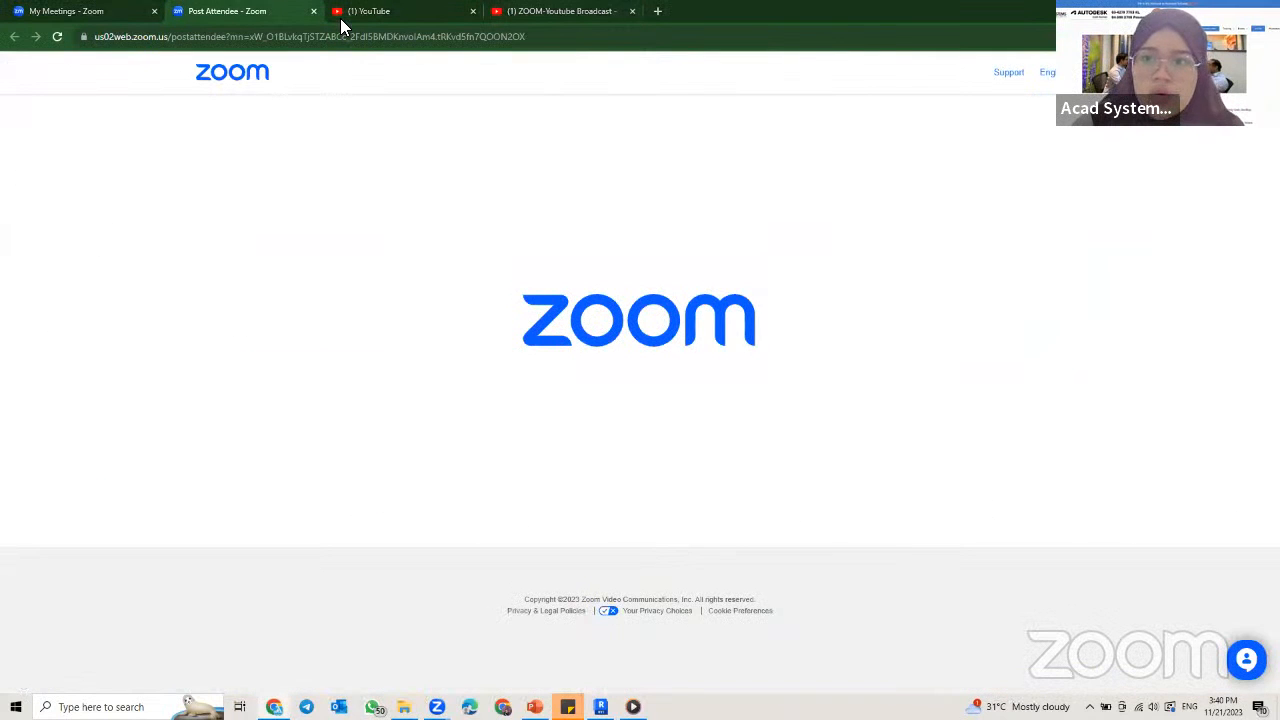
pyautogui.click(657, 11)
pyautogui.click(643, 36)
pyautogui.write('acadsyte')
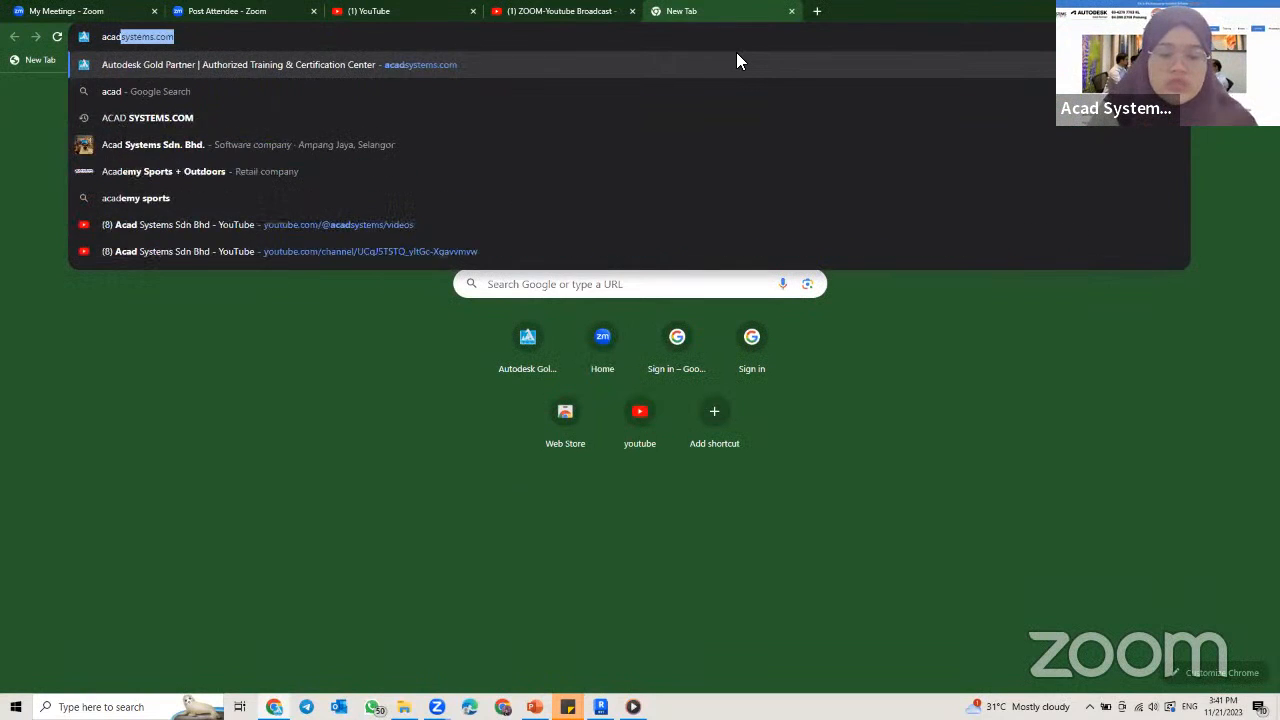
pyautogui.press('BackSpace')
pyautogui.press('BackSpace')
pyautogui.press('BackSpace')
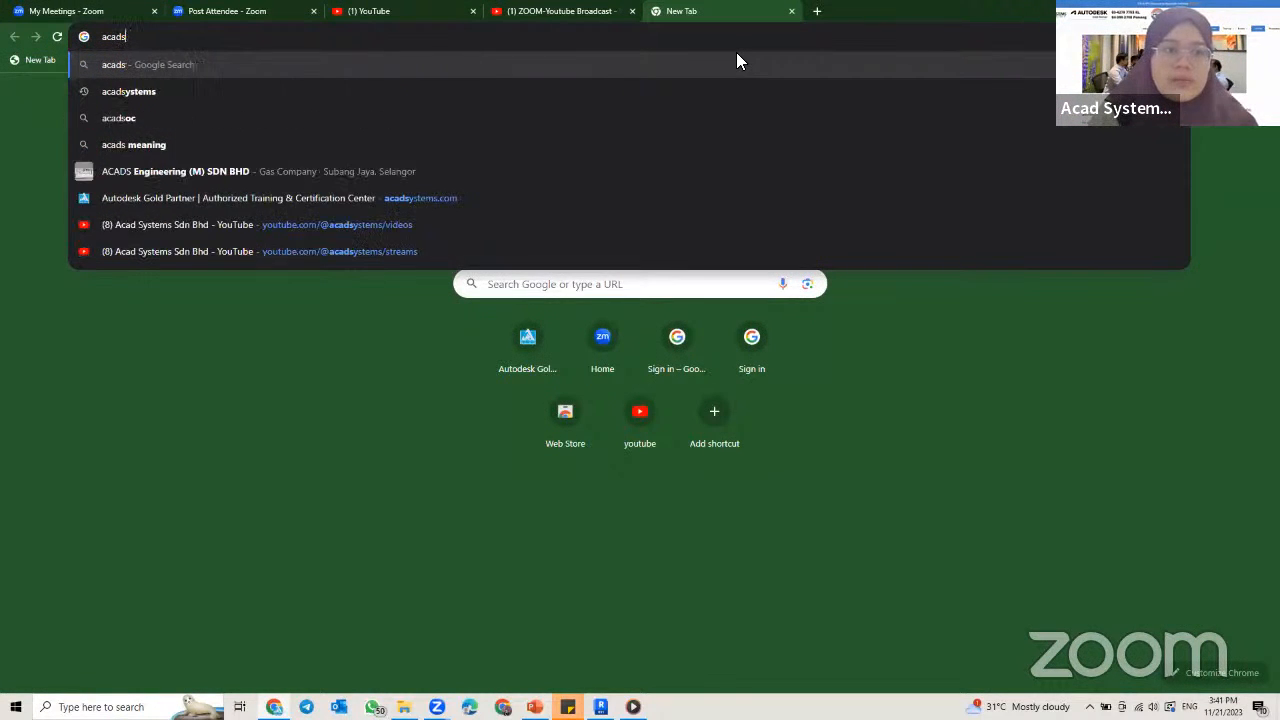
pyautogui.write('s')
pyautogui.press('BackSpace')
pyautogui.write('yst')
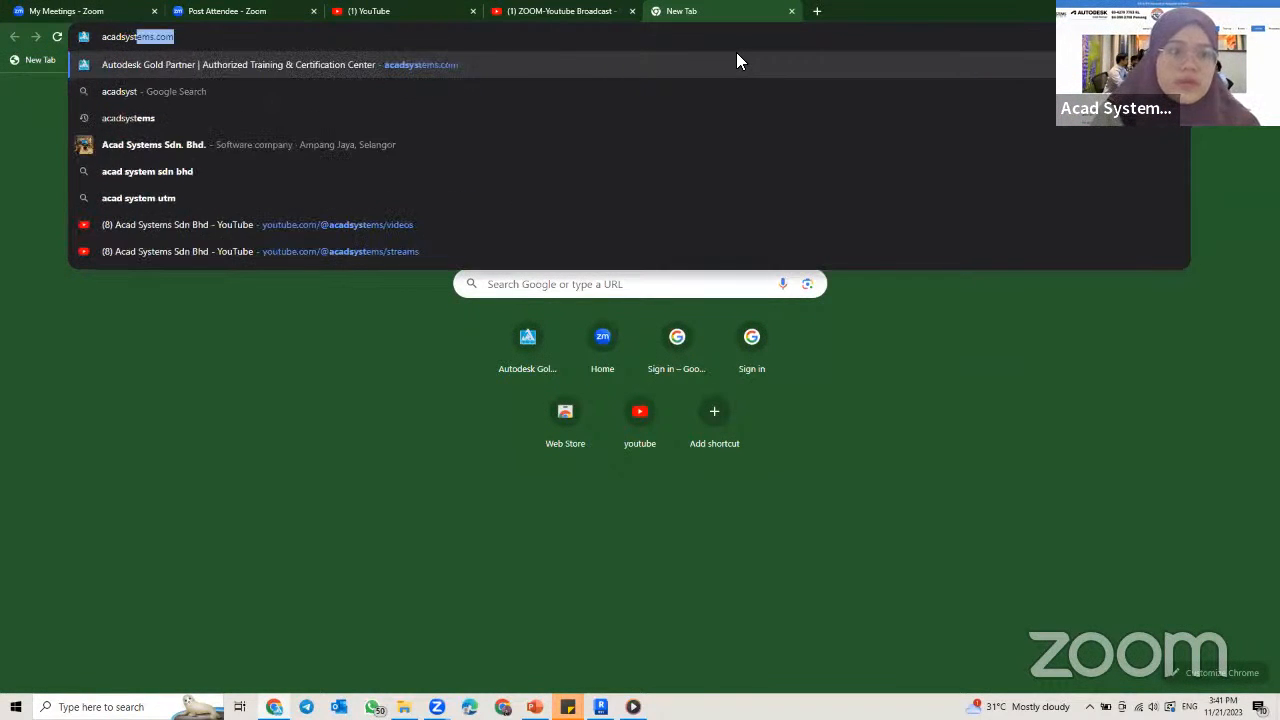
pyautogui.press('Return')
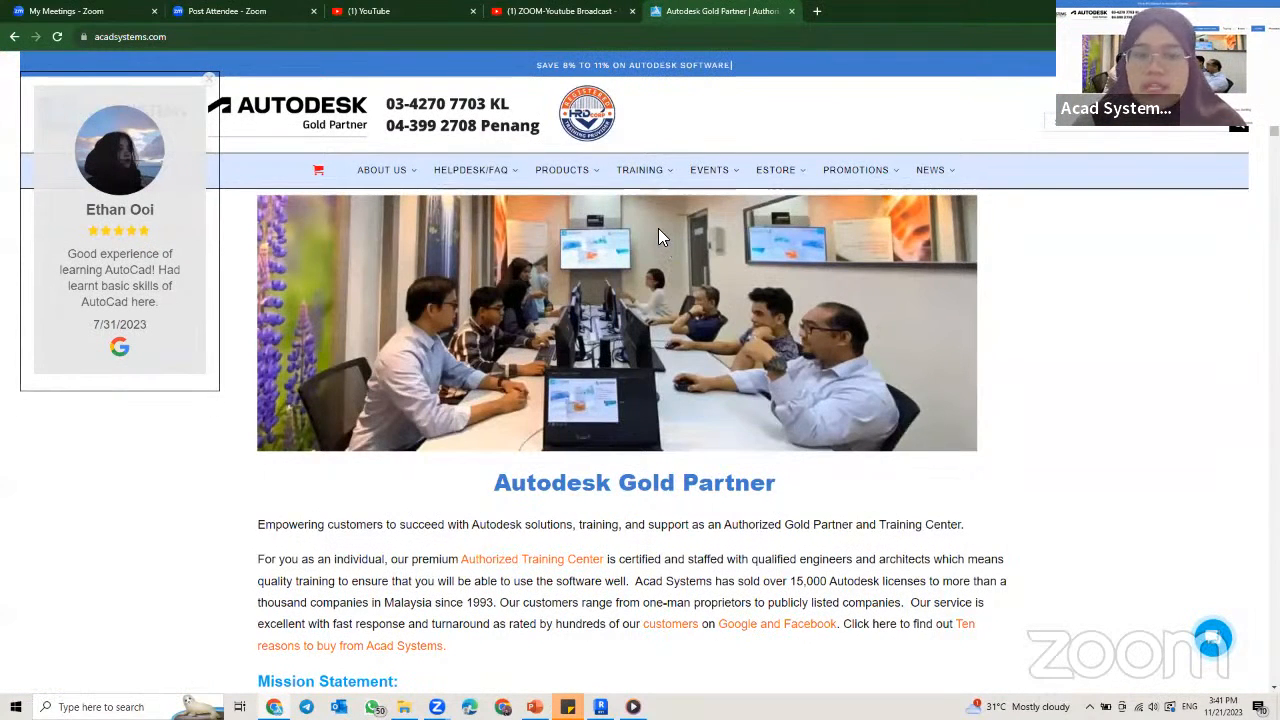
# Step: Look through the home page and open the Adding Drafting View in Autodesk Revit event from the free online courses section
pyautogui.scroll(-4, 578, 354)
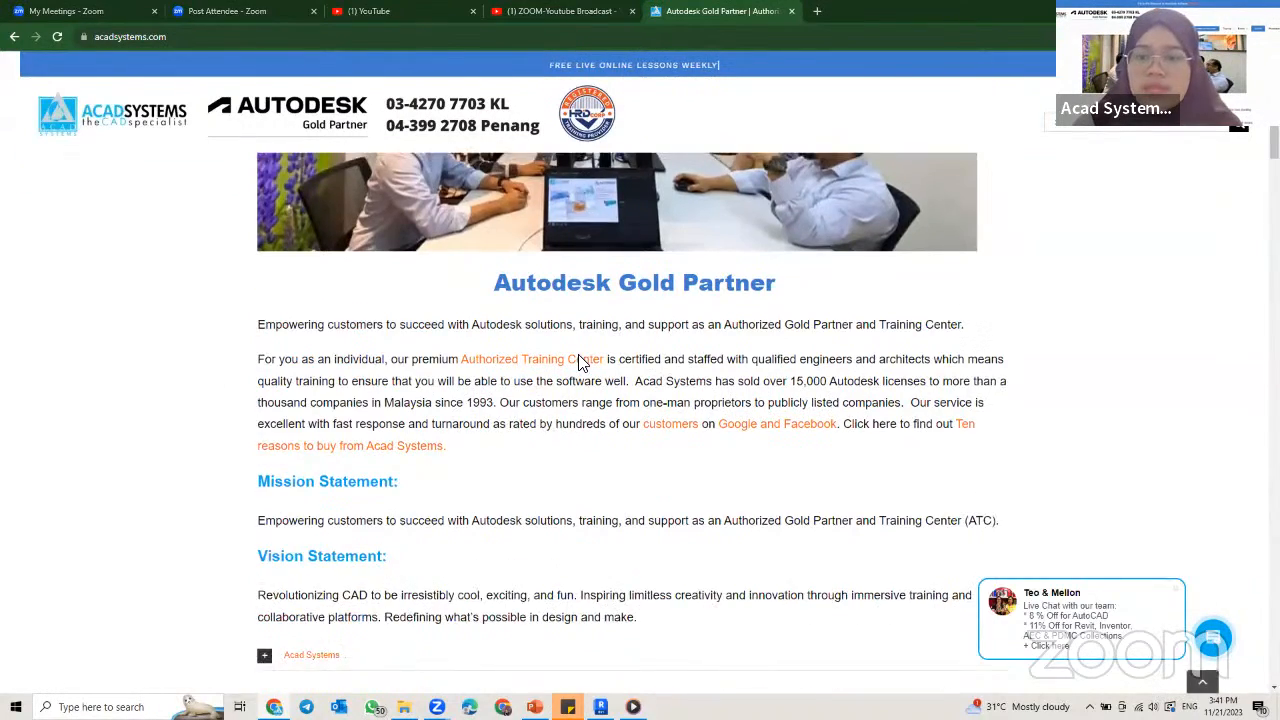
pyautogui.scroll(-12, 578, 363)
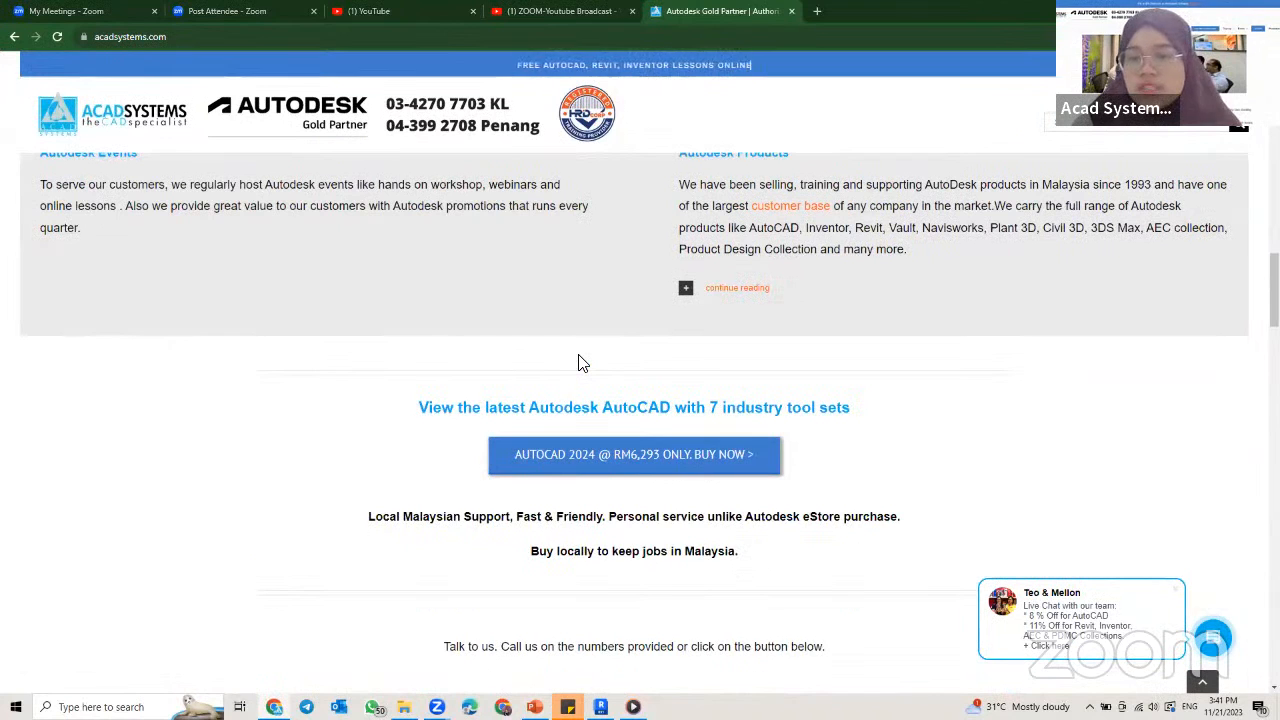
pyautogui.scroll(-6, 583, 363)
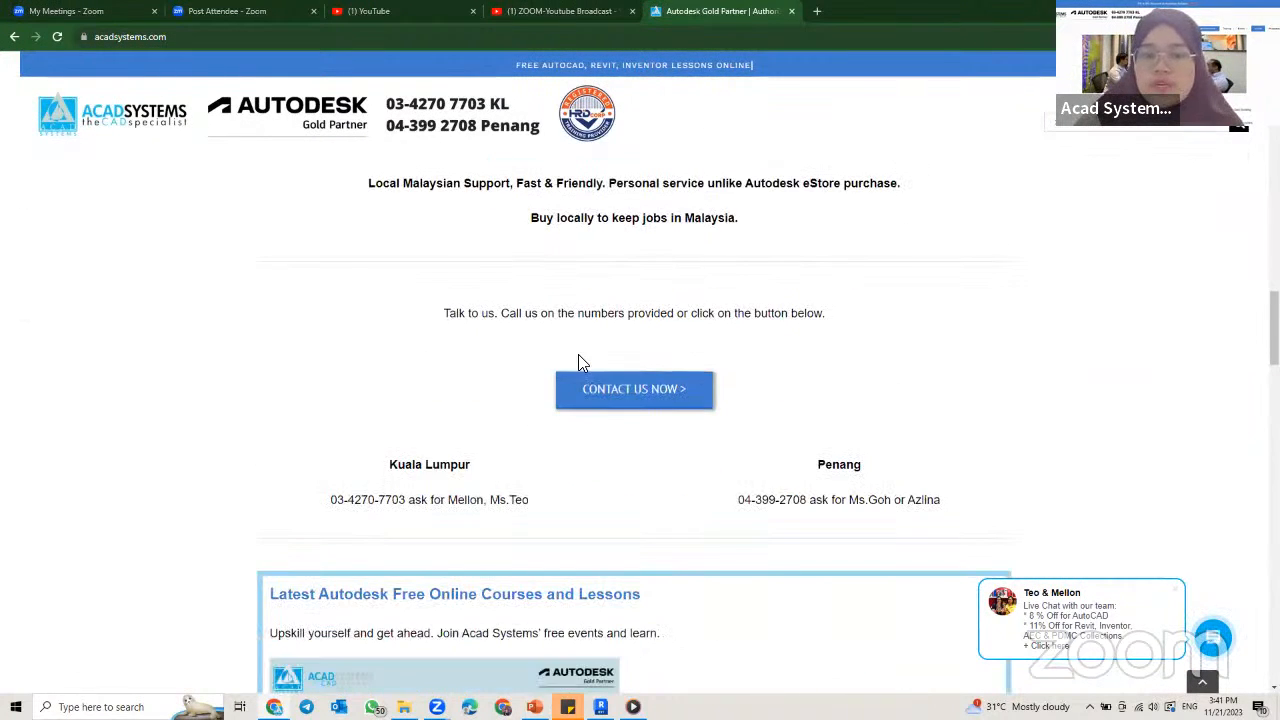
pyautogui.scroll(-3, 578, 354)
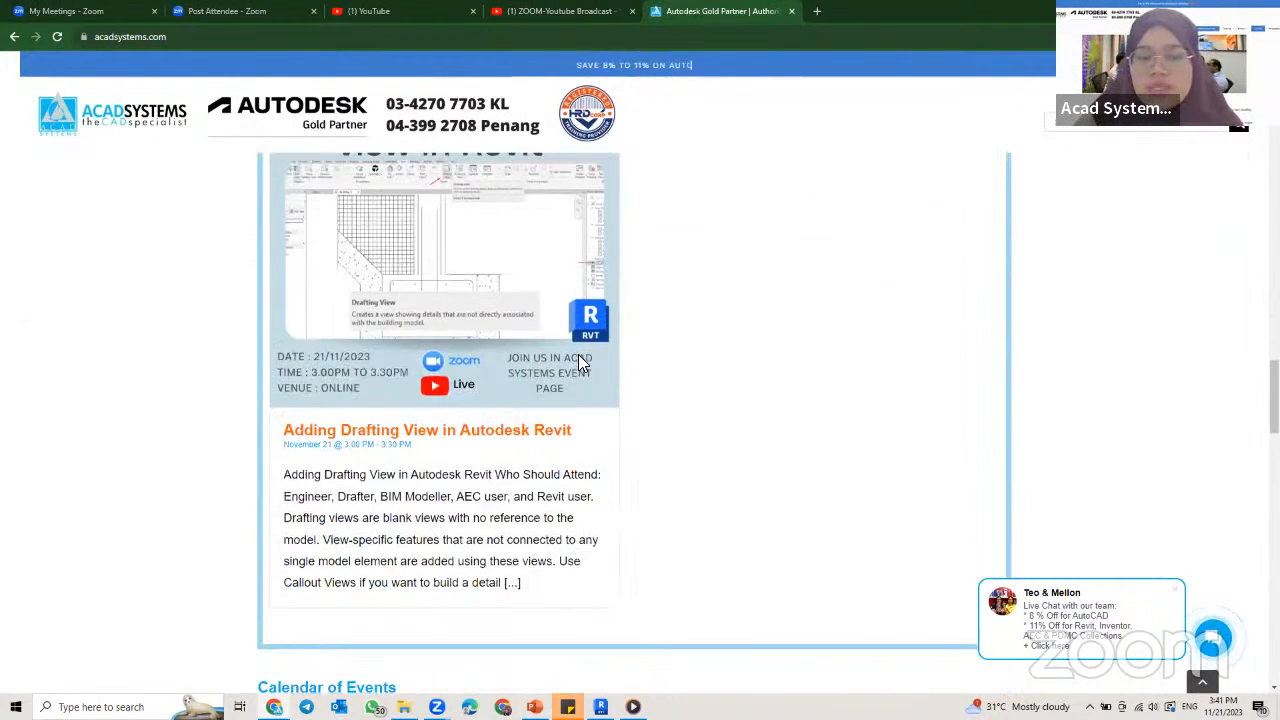
pyautogui.scroll(2, 580, 210)
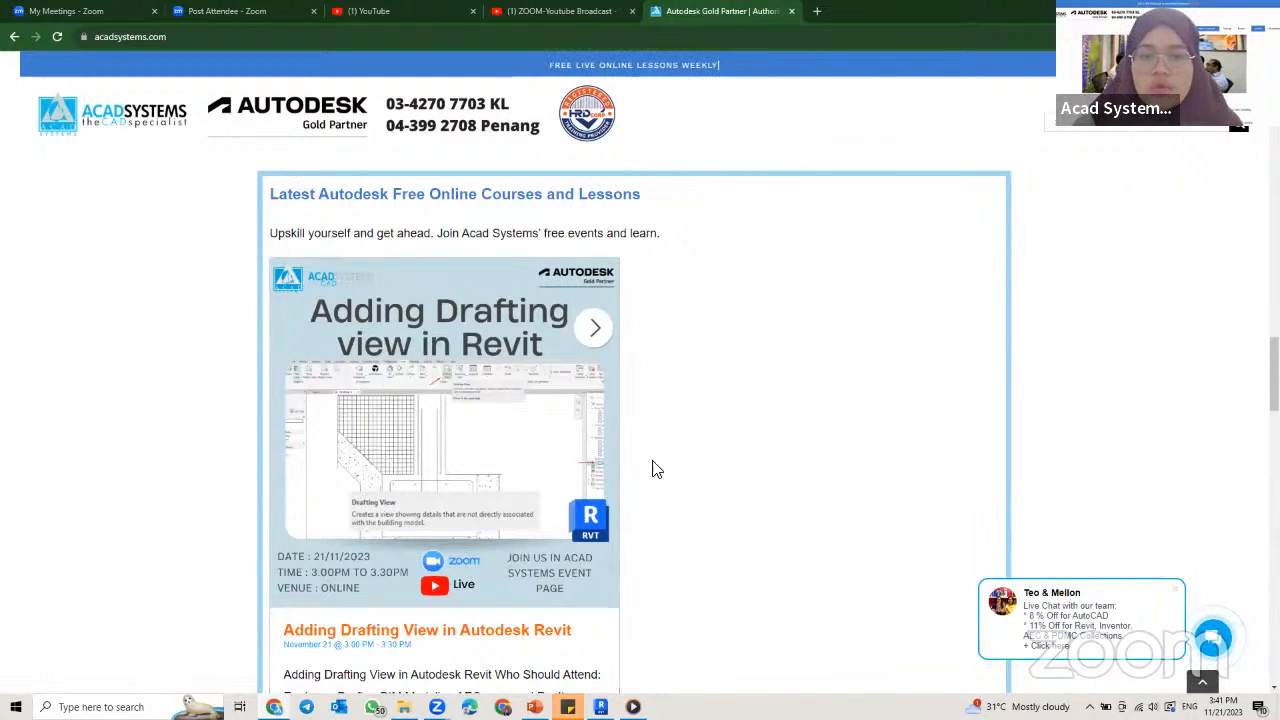
pyautogui.scroll(-2, 636, 418)
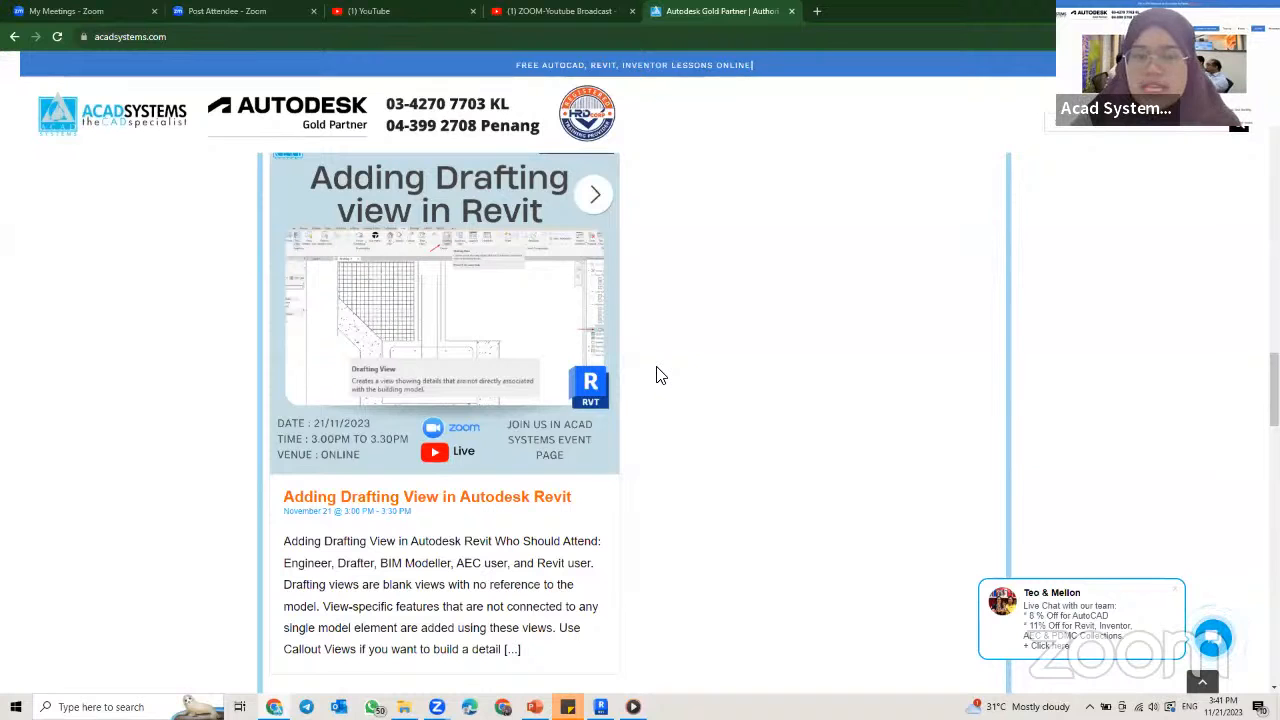
pyautogui.click(386, 236)
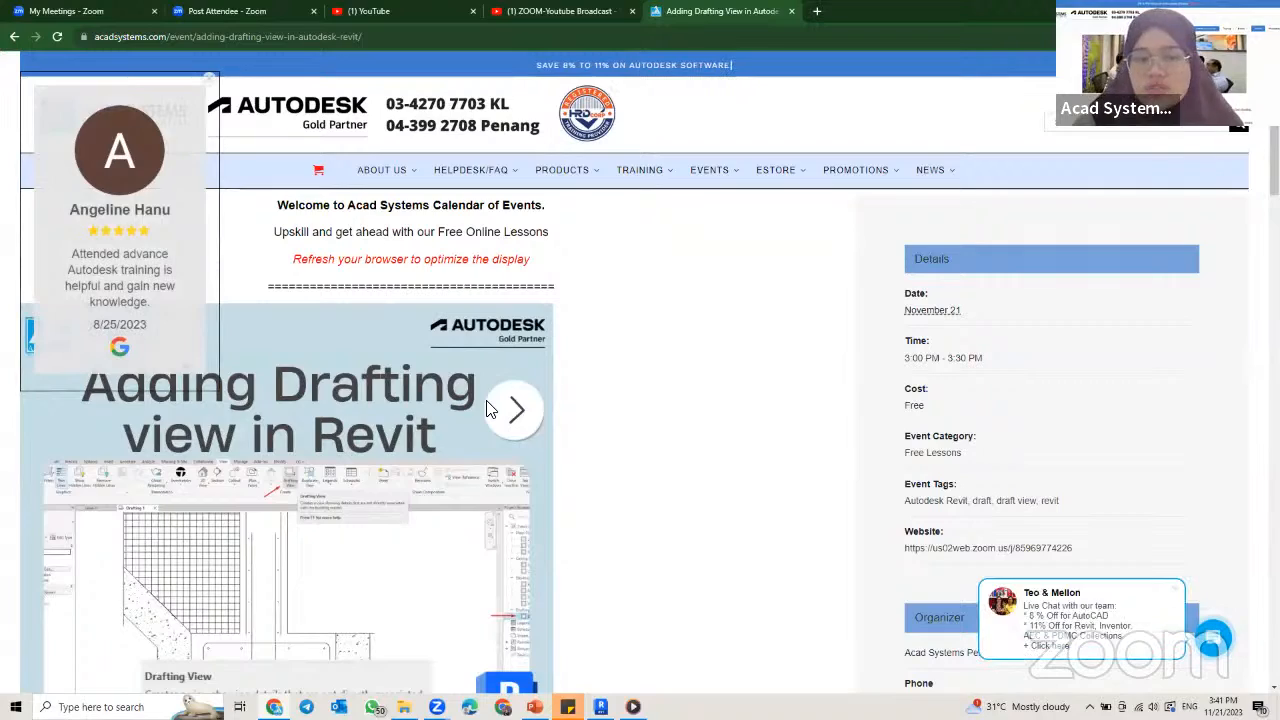
# Step: Review the event's RSVP section, lesson description and date, and the 2023 training schedule on the event page
pyautogui.scroll(-7, 486, 409)
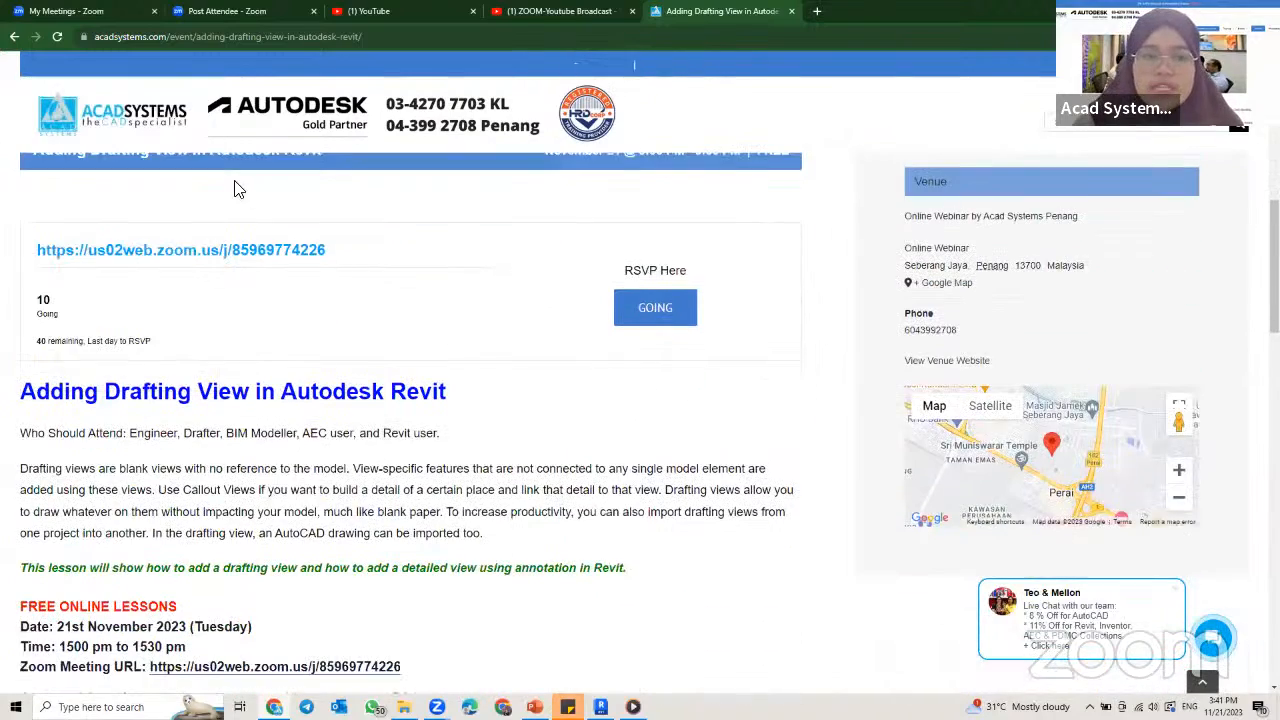
pyautogui.scroll(-5, 517, 469)
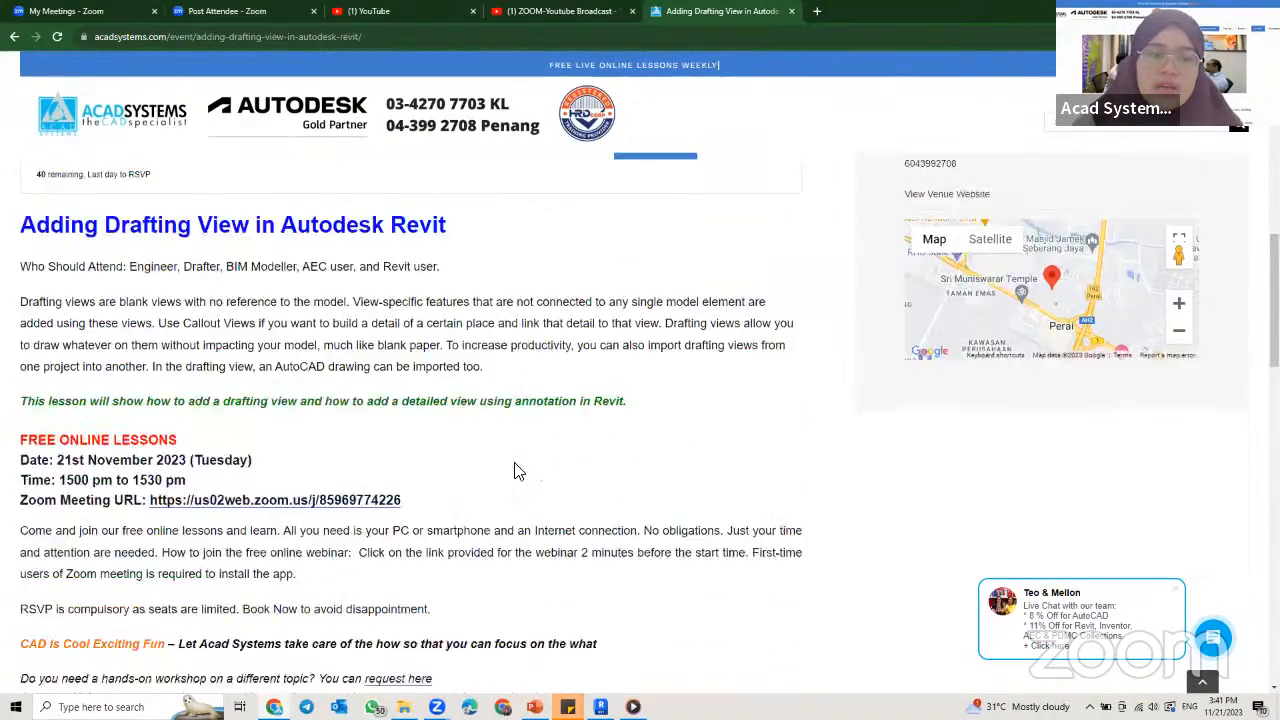
pyautogui.scroll(-1, 517, 469)
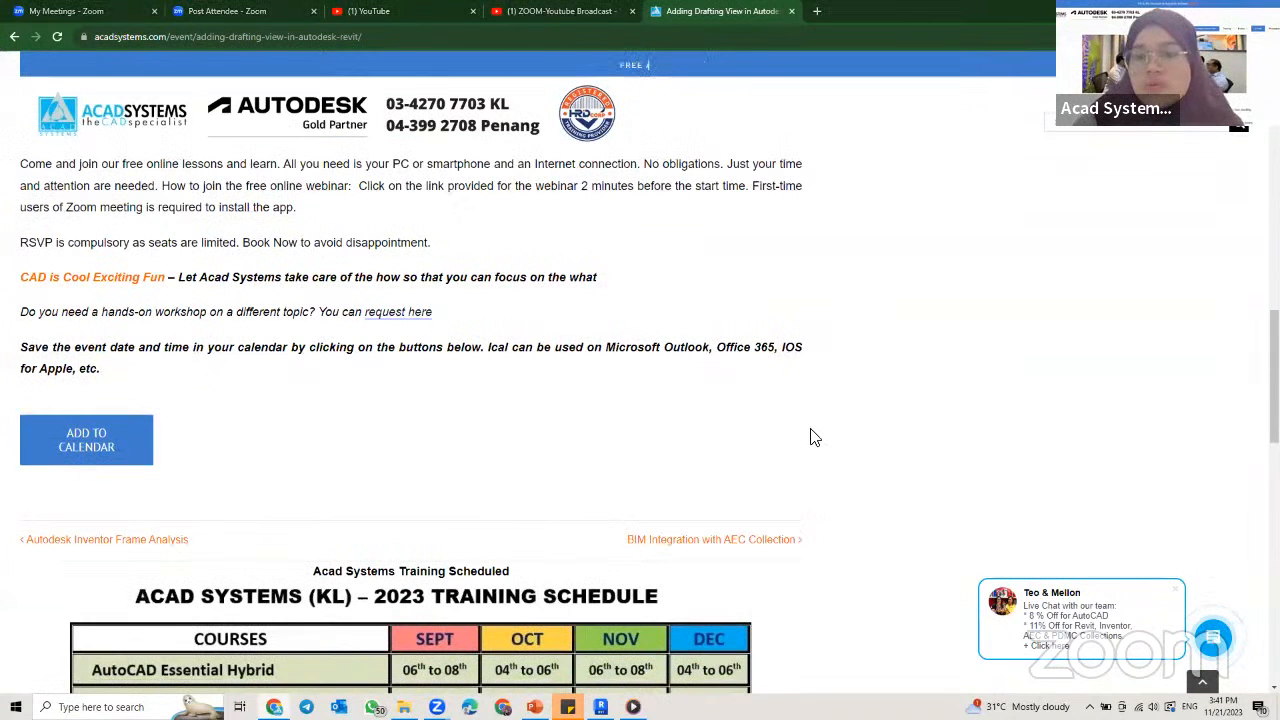
pyautogui.scroll(-10, 814, 574)
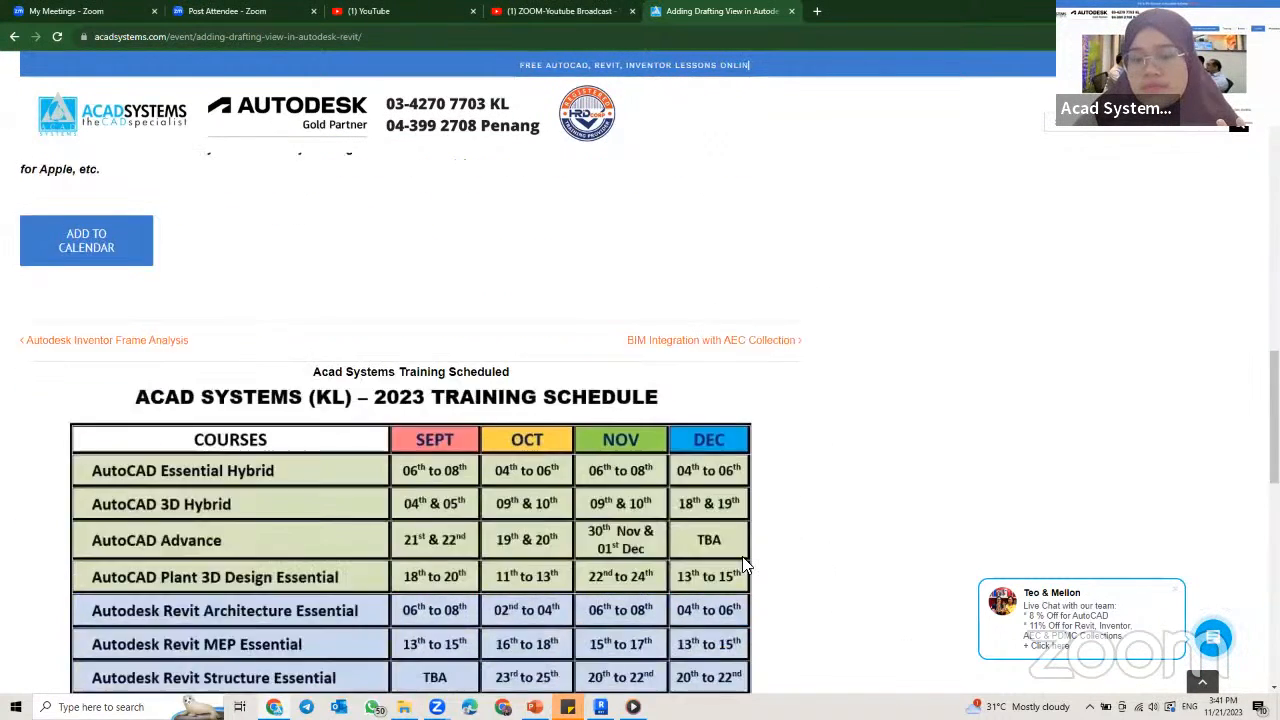
pyautogui.scroll(2, 743, 563)
pyautogui.scroll(7, 745, 565)
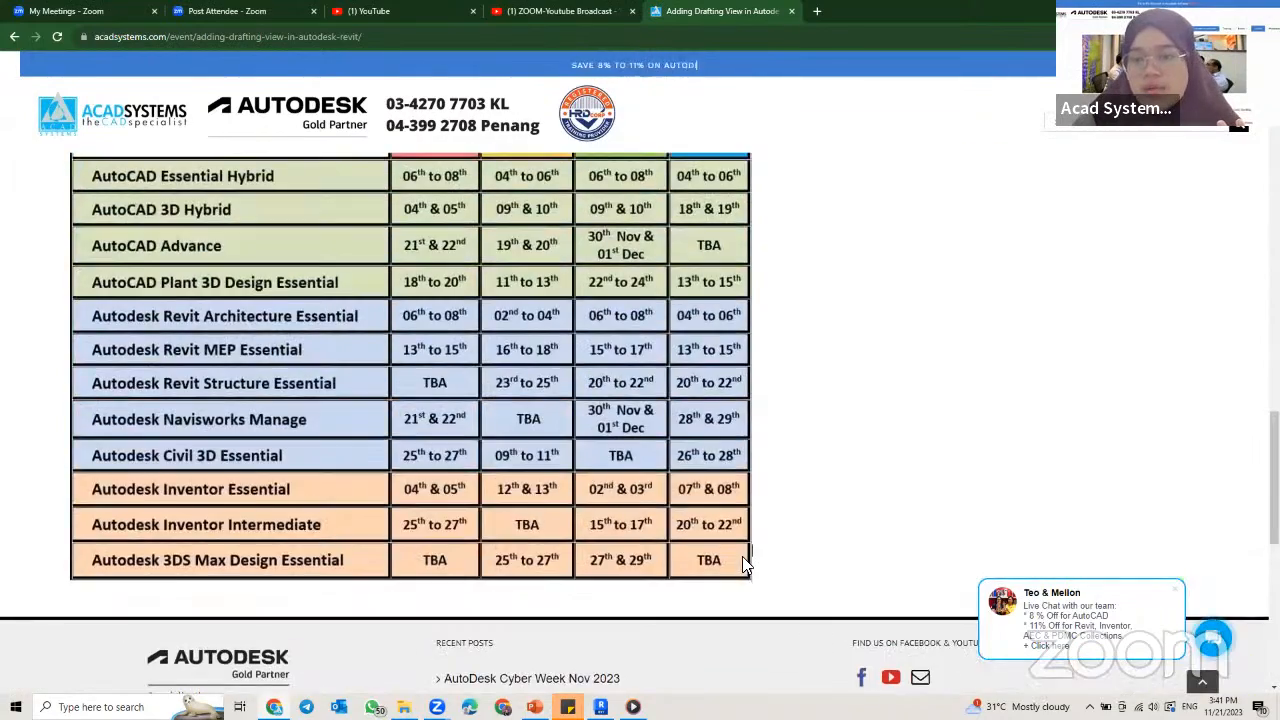
pyautogui.scroll(-7, 745, 565)
pyautogui.scroll(2, 742, 565)
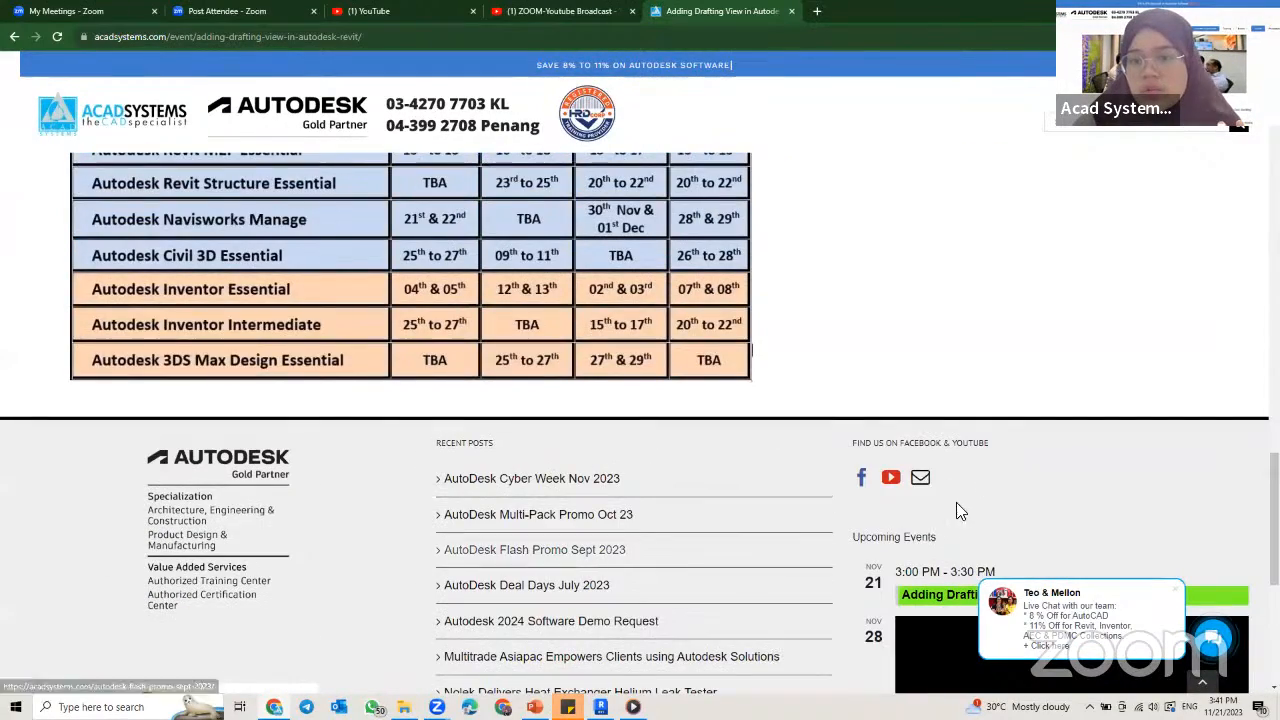
# Step: Open the company's YouTube channel from the website footer and browse its uploaded videos
pyautogui.click(889, 480)
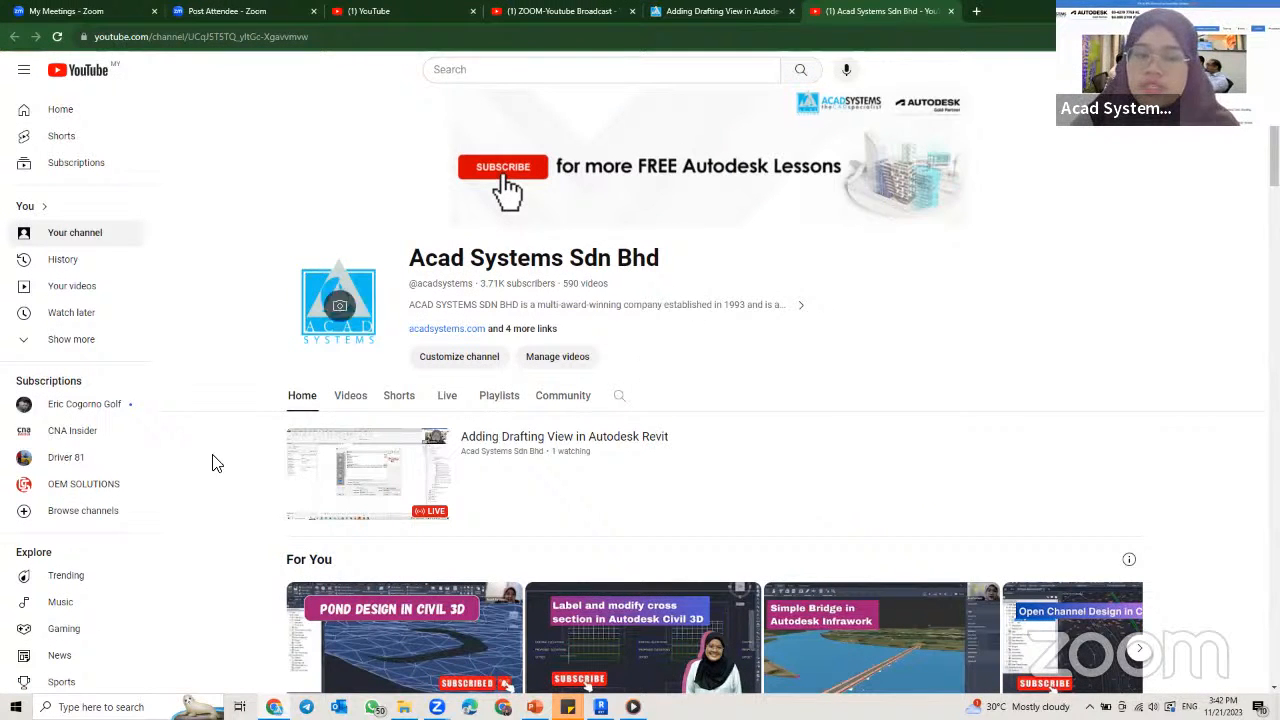
pyautogui.click(349, 400)
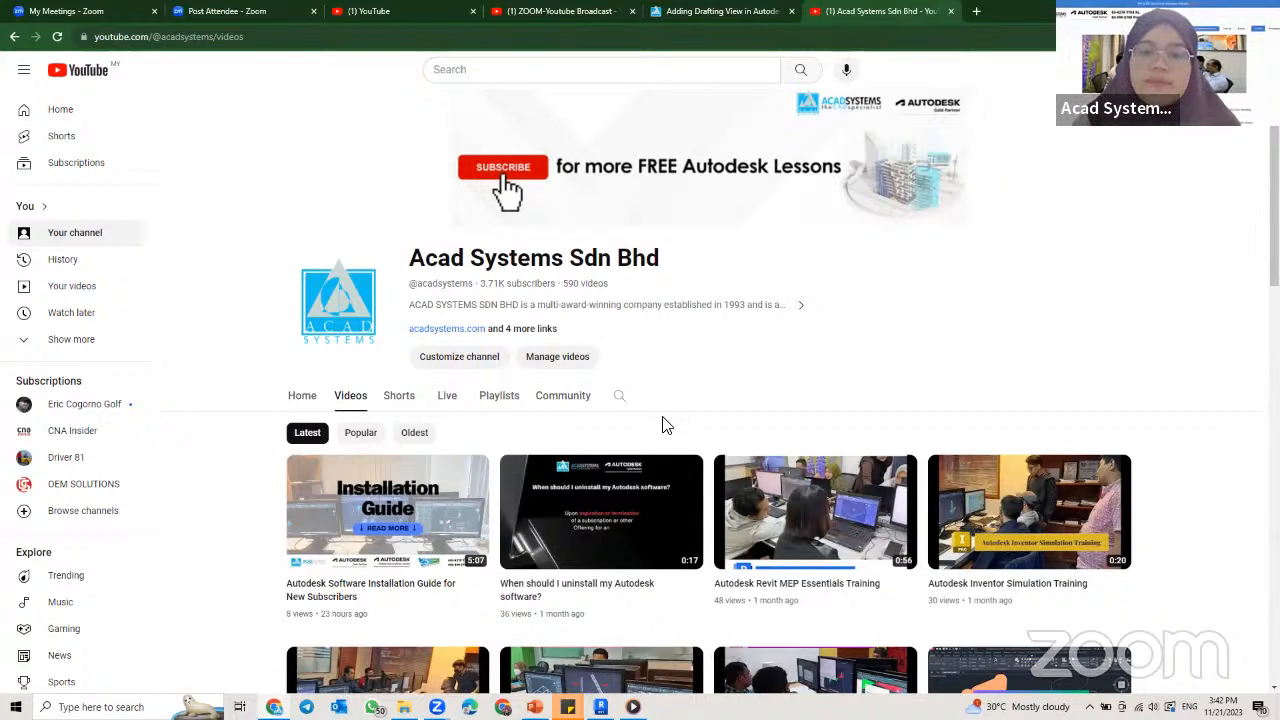
pyautogui.scroll(-1, 613, 490)
pyautogui.scroll(-1, 613, 490)
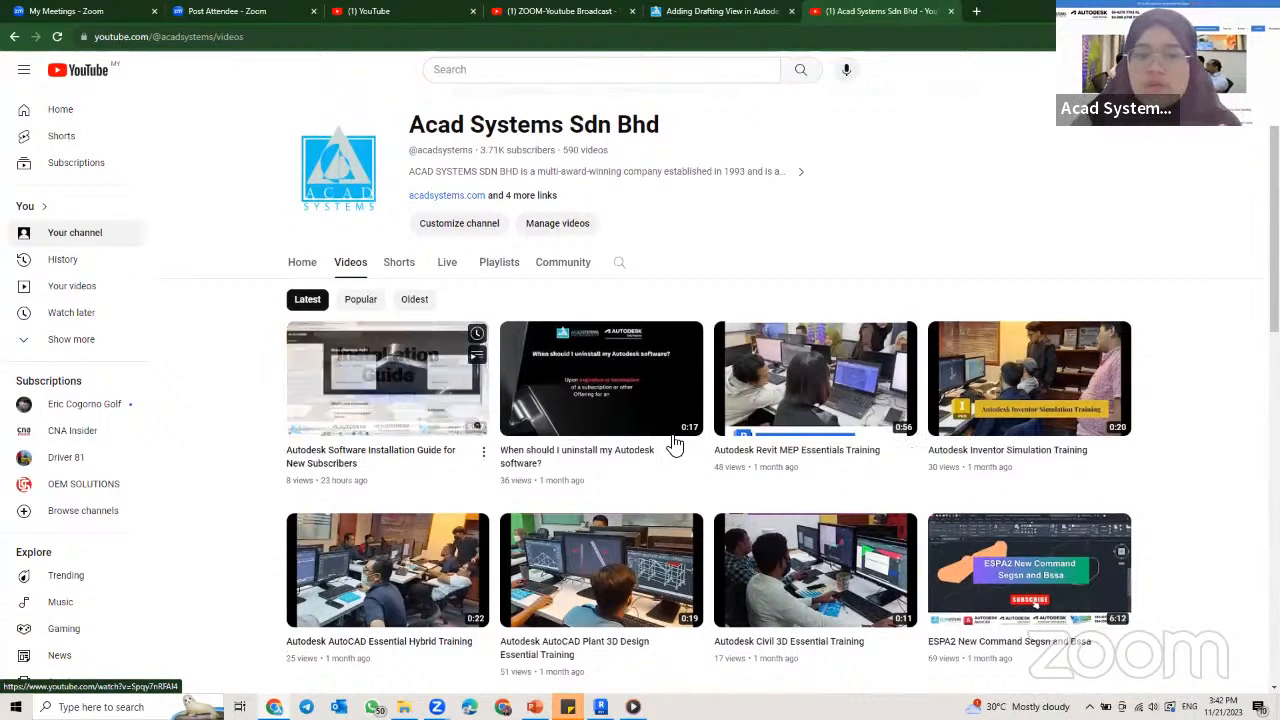
pyautogui.scroll(-3, 1015, 520)
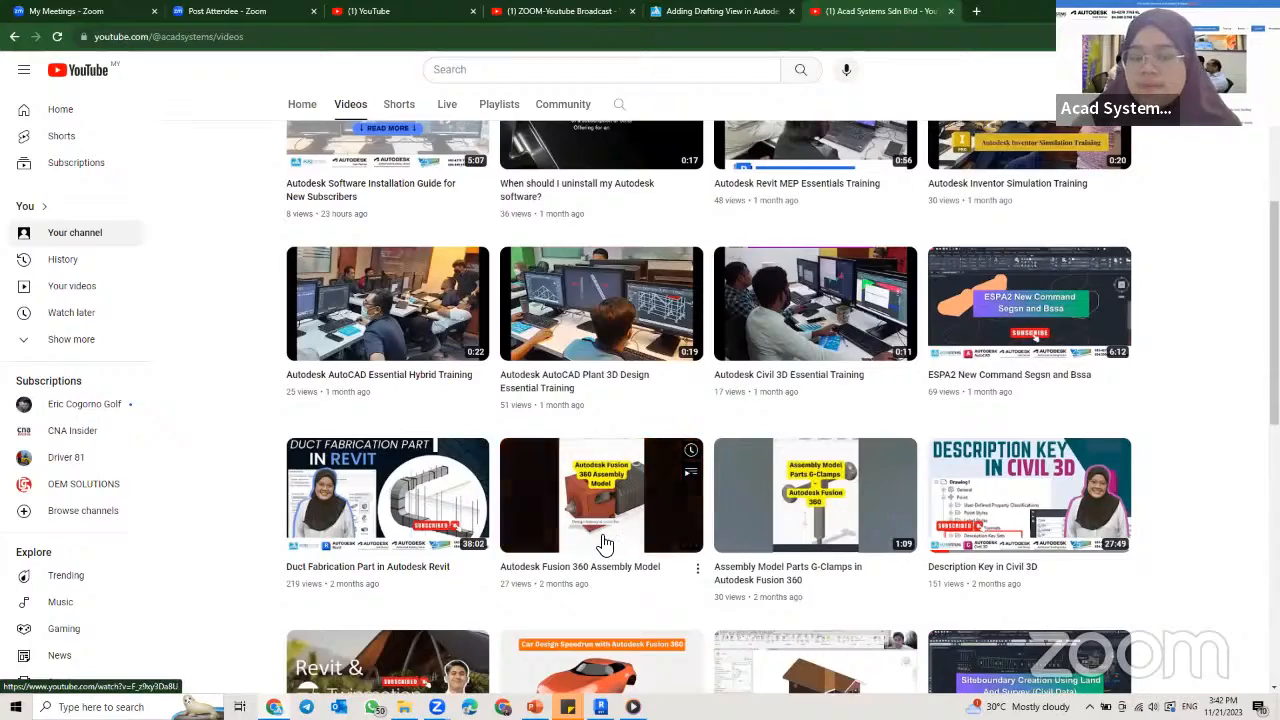
pyautogui.scroll(-6, 605, 543)
pyautogui.scroll(10, 605, 543)
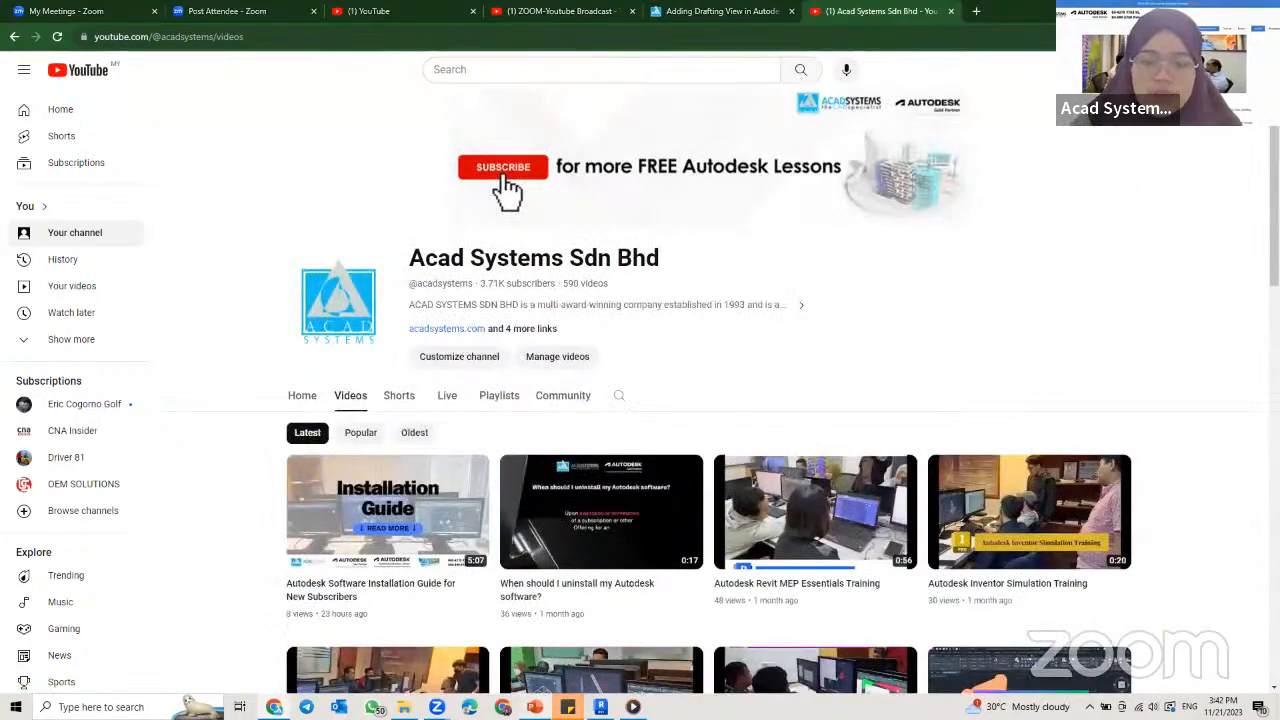
# Step: Switch to the Drafting view presentation in PowerPoint and show the closing Thank You slide as a slide show
pyautogui.click(535, 707)
pyautogui.click(124, 650)
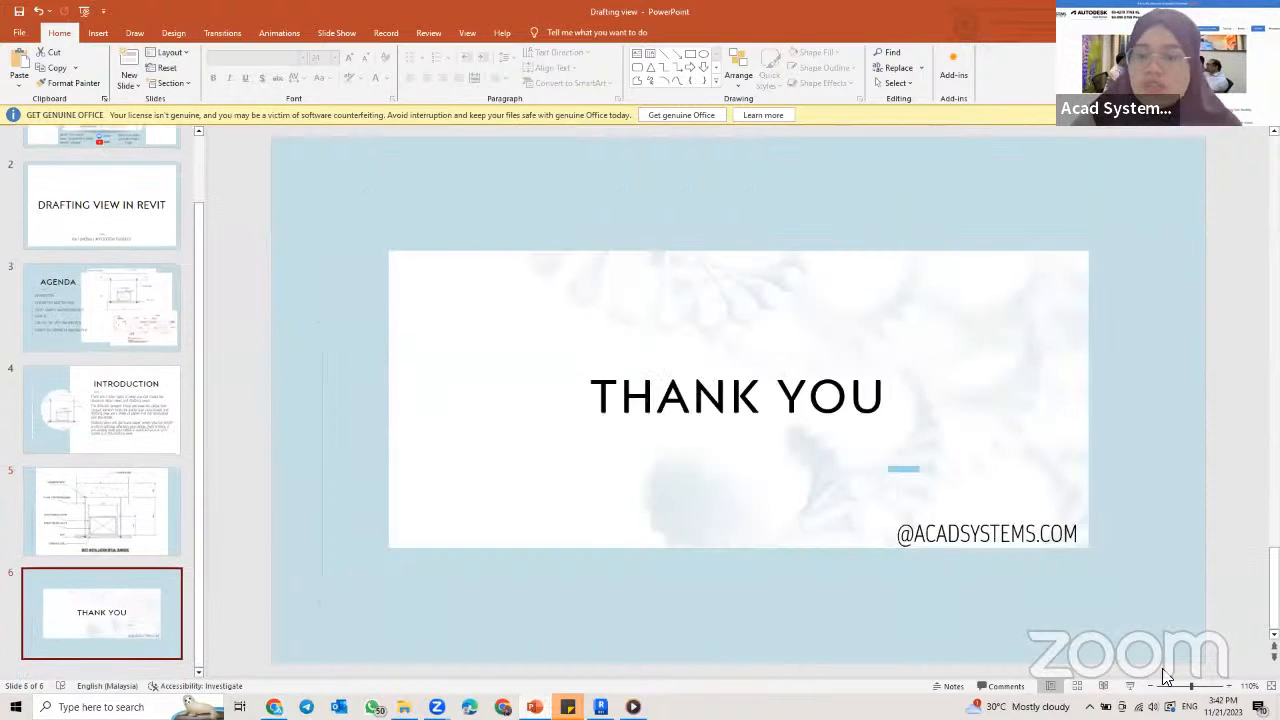
pyautogui.click(1130, 686)
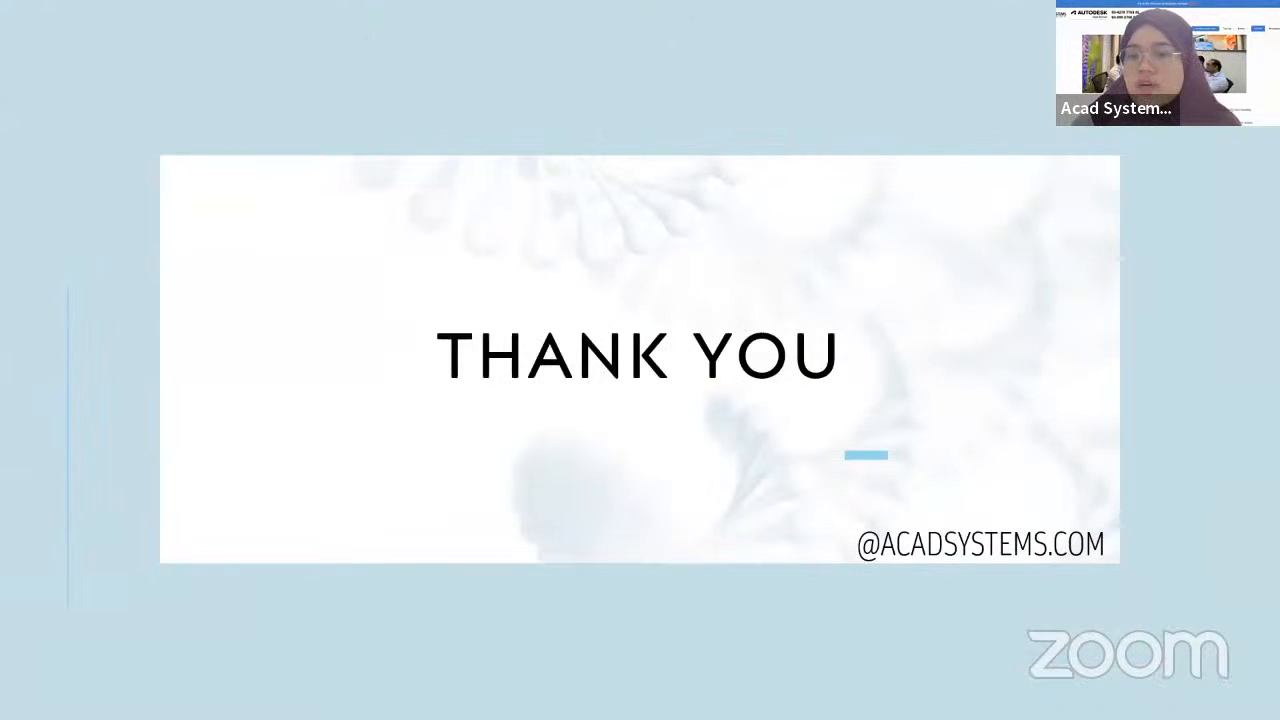